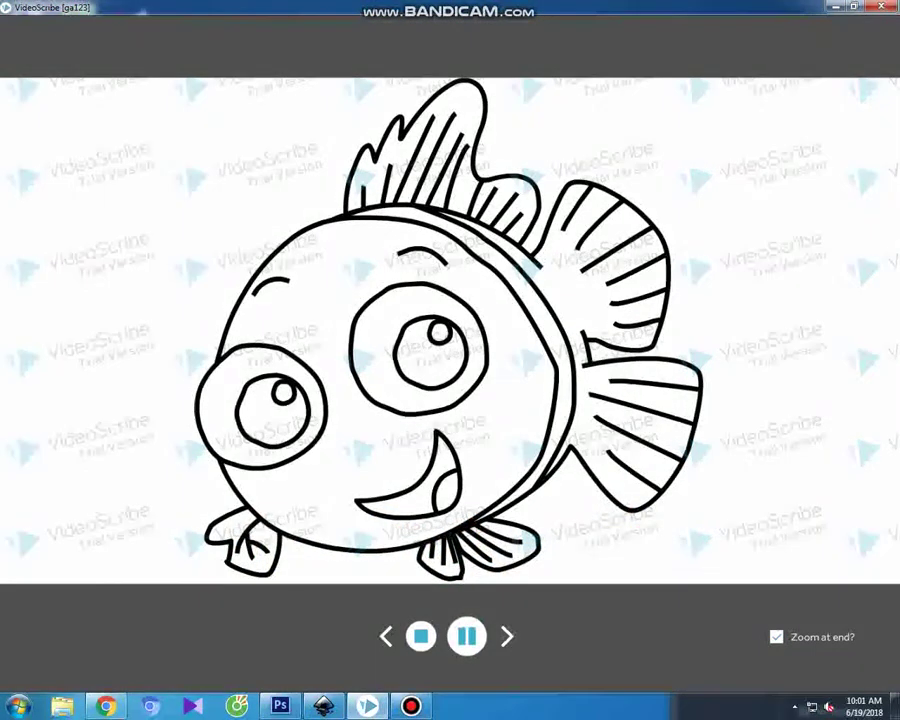
- In Photoshop, select the inner circle of the fish's larger eye on Layer 1 with the Magic Wand and brush it black, leaving the highlight white
click(411, 706)
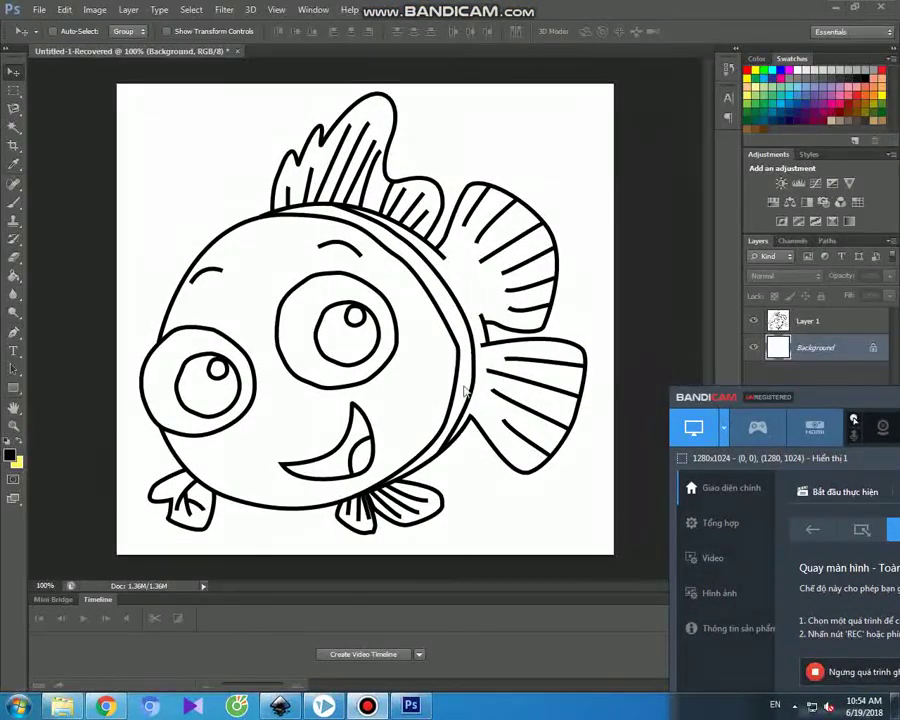
click(22, 138)
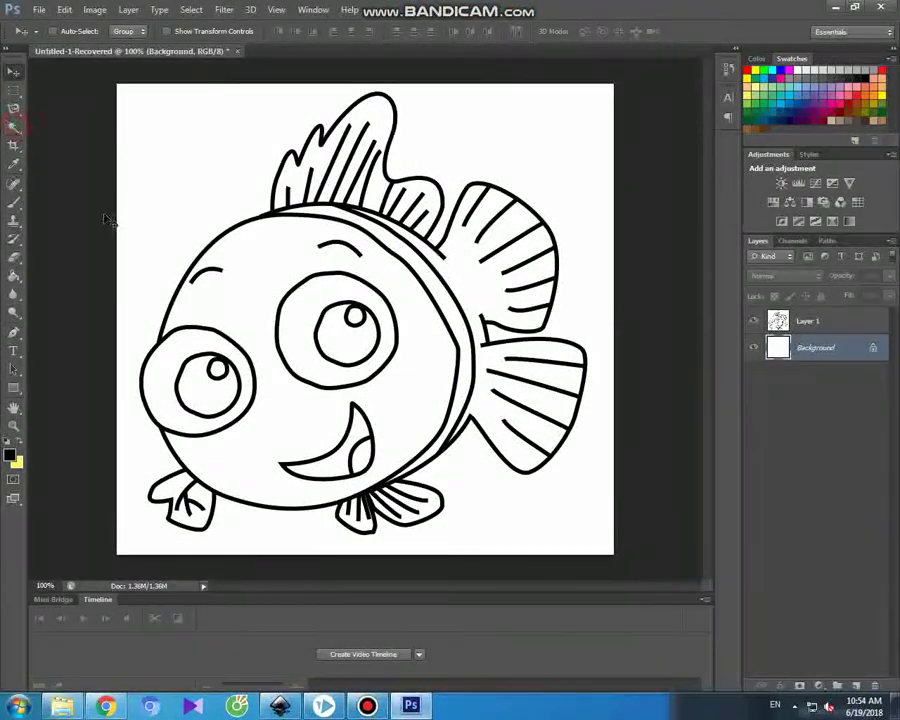
click(327, 331)
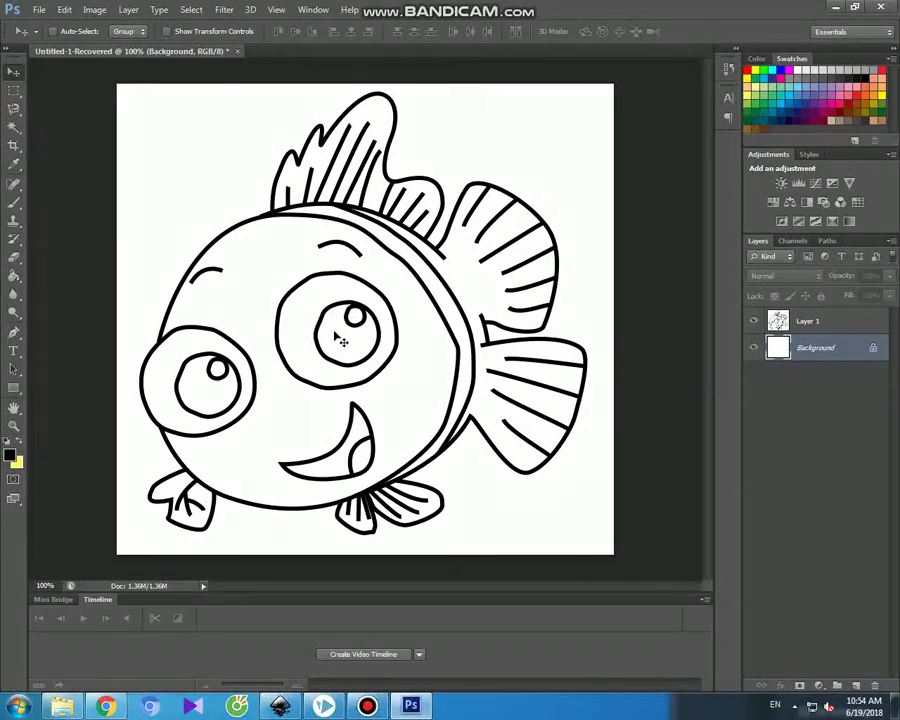
click(14, 127)
click(343, 347)
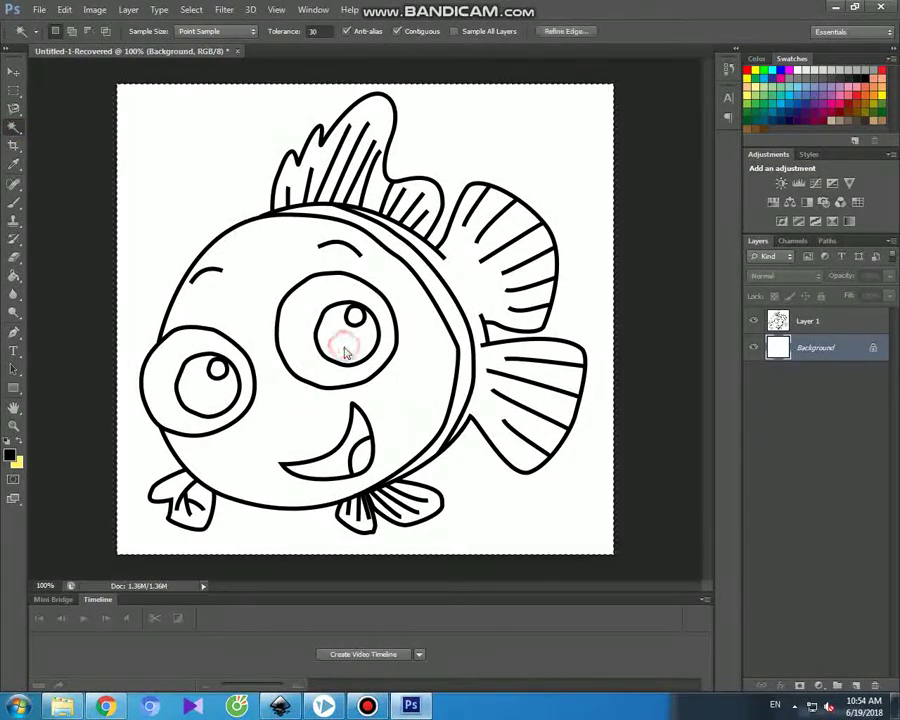
click(805, 322)
click(350, 346)
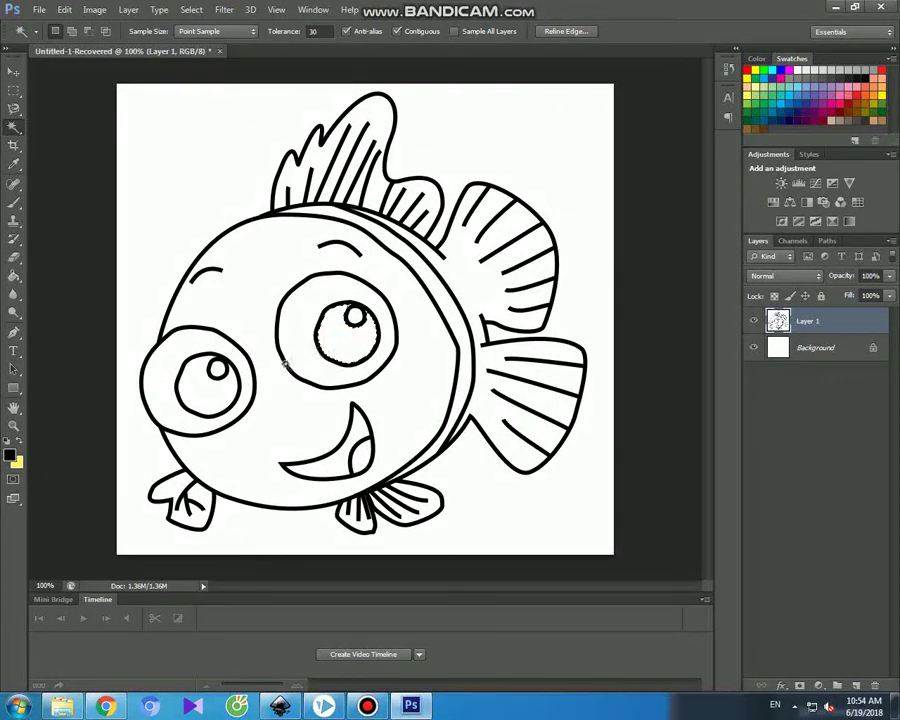
click(17, 201)
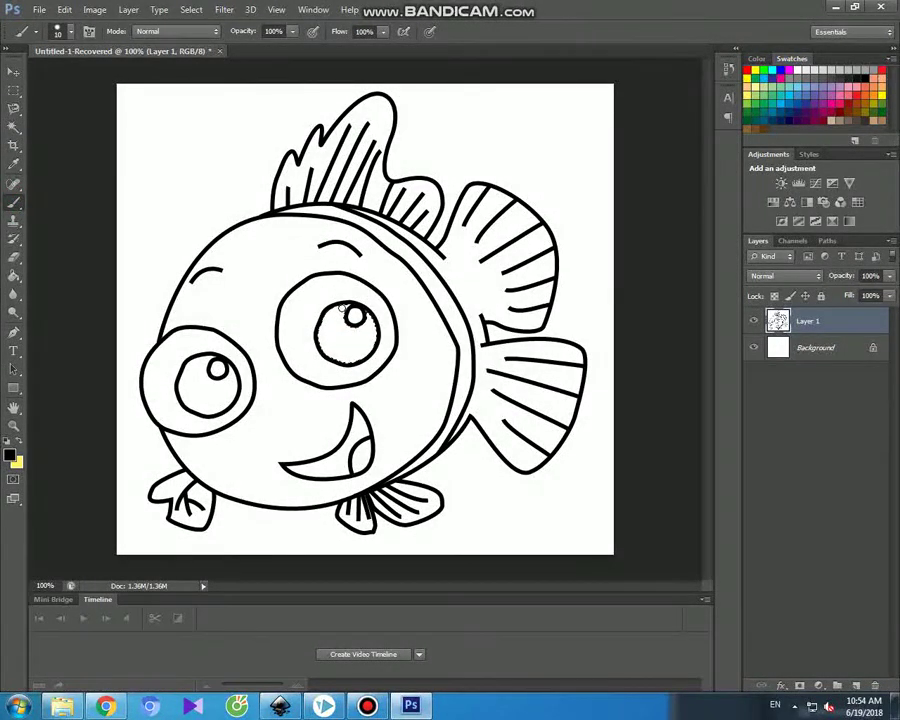
drag(330, 316, 345, 303)
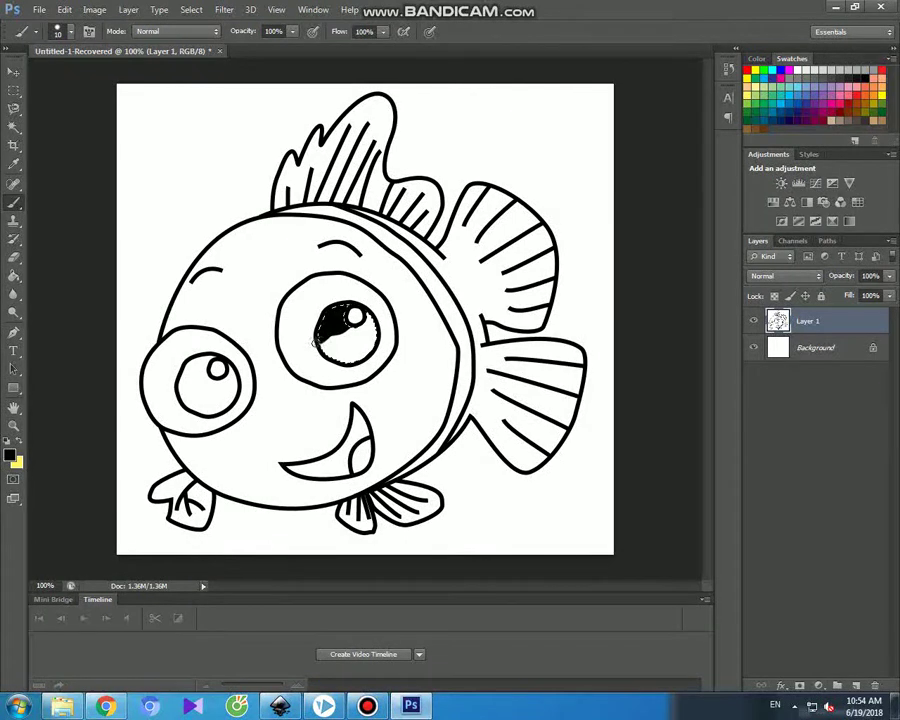
drag(332, 334, 343, 342)
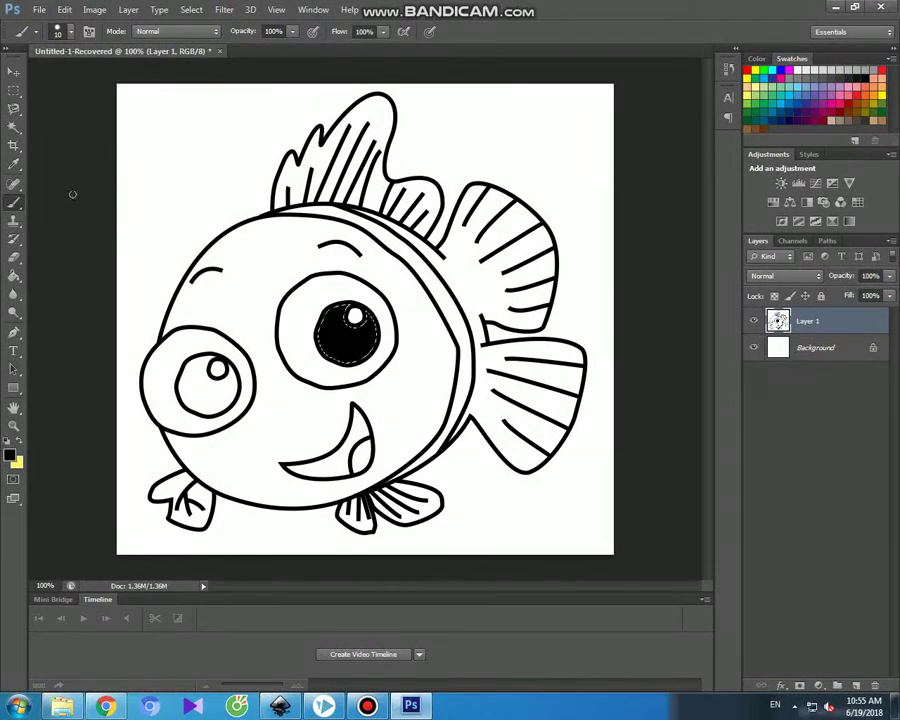
- Select the inner circle of the fish's other eye with the Magic Wand and brush it black around the white highlight
click(15, 127)
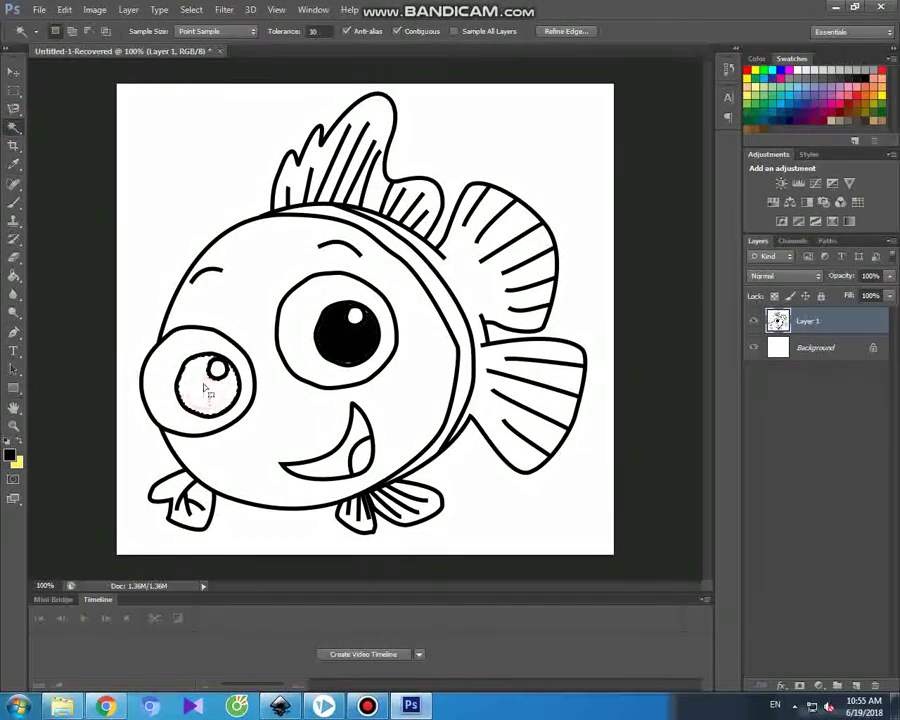
click(14, 199)
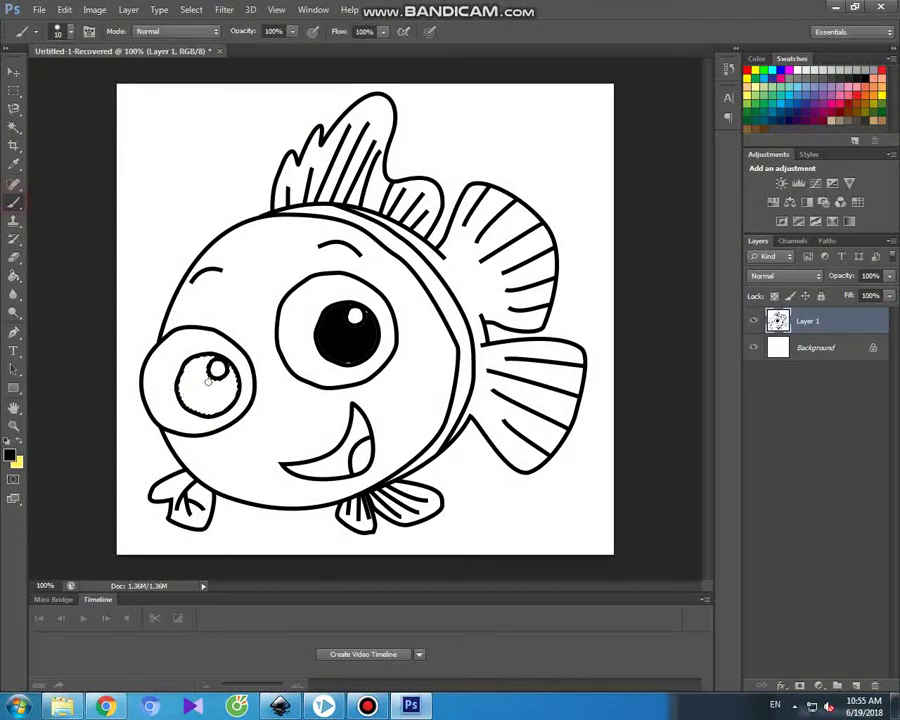
mouse_move(182, 371)
mouse_down()
mouse_move(210, 362)
mouse_move(181, 372)
mouse_move(200, 365)
mouse_move(217, 373)
mouse_up()
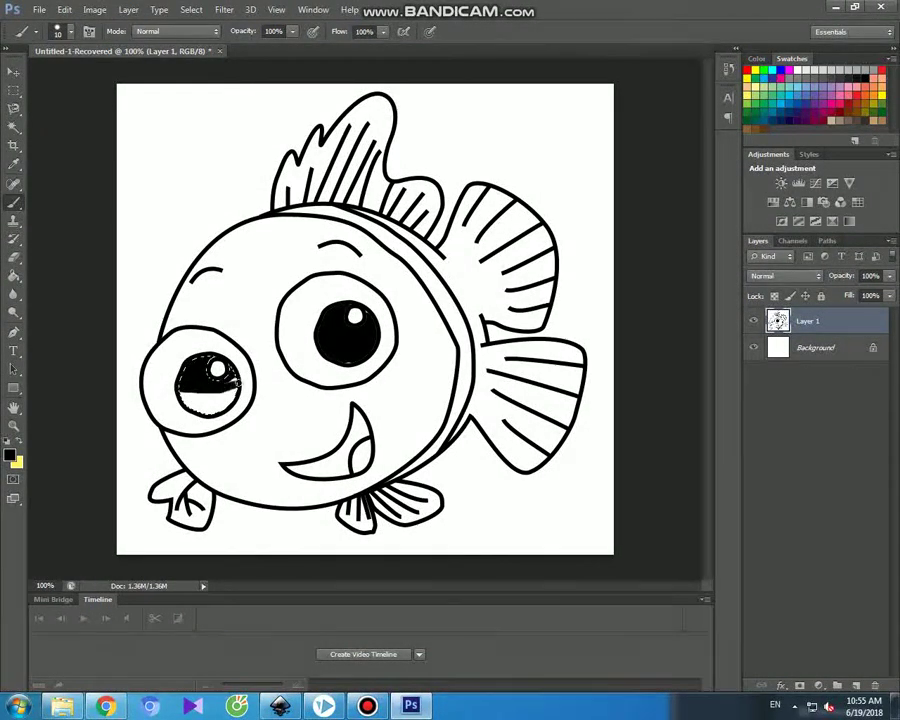
drag(228, 395, 208, 393)
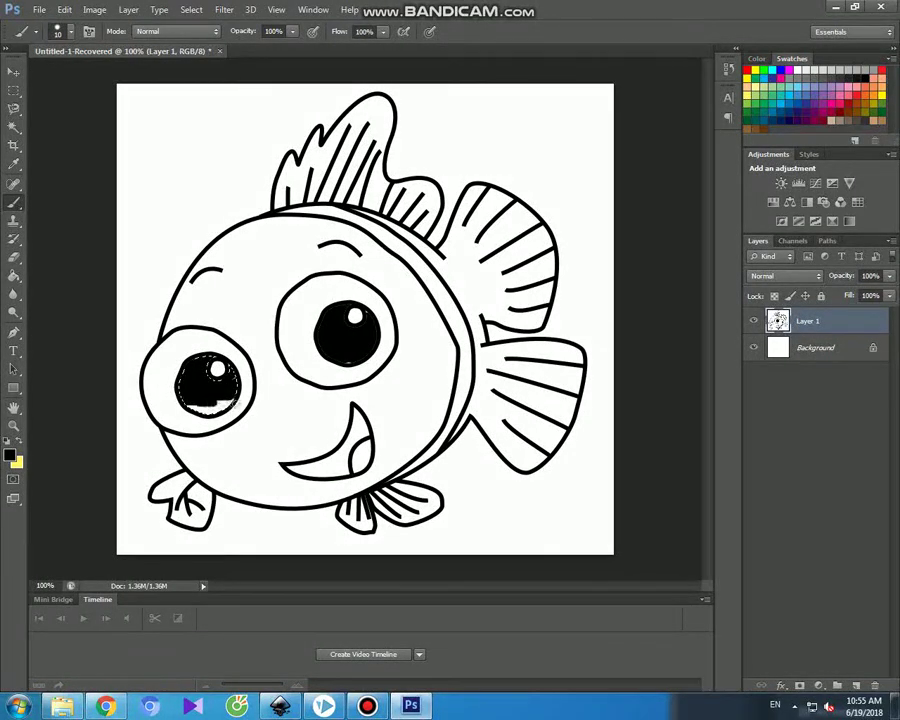
drag(184, 403, 222, 411)
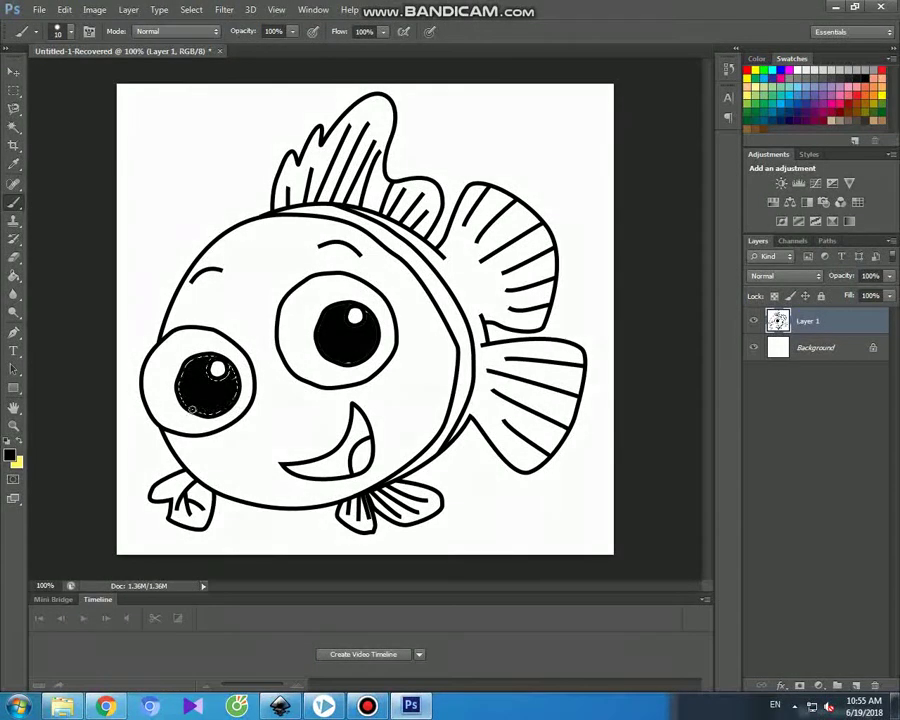
click(367, 706)
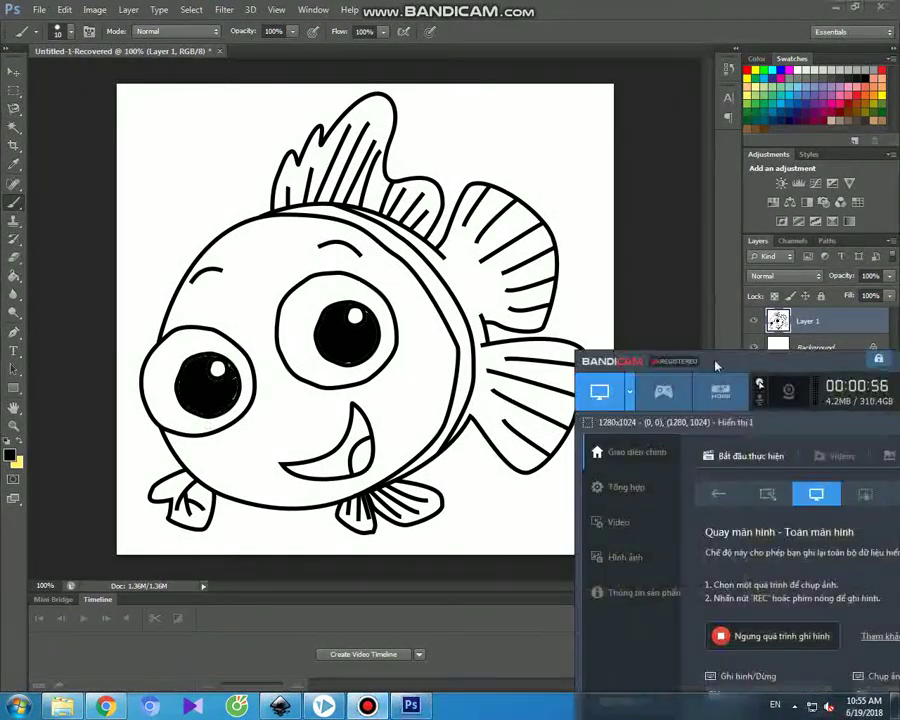
drag(712, 365, 608, 266)
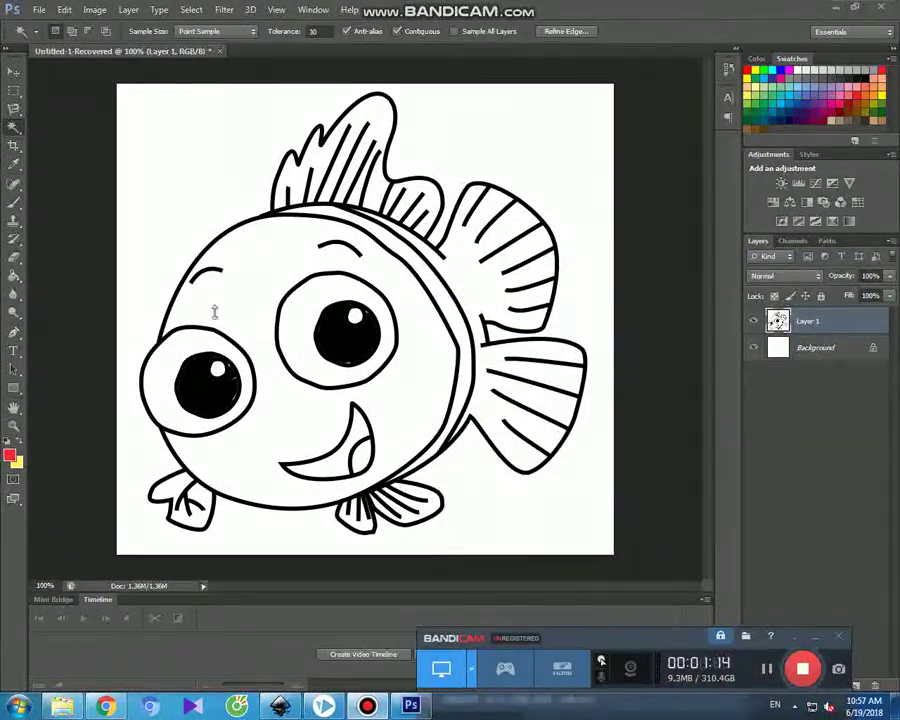
- Paint the selected face area of the fish red with a 62 px brush at 100% hardness, and clear the selection
click(15, 201)
click(58, 31)
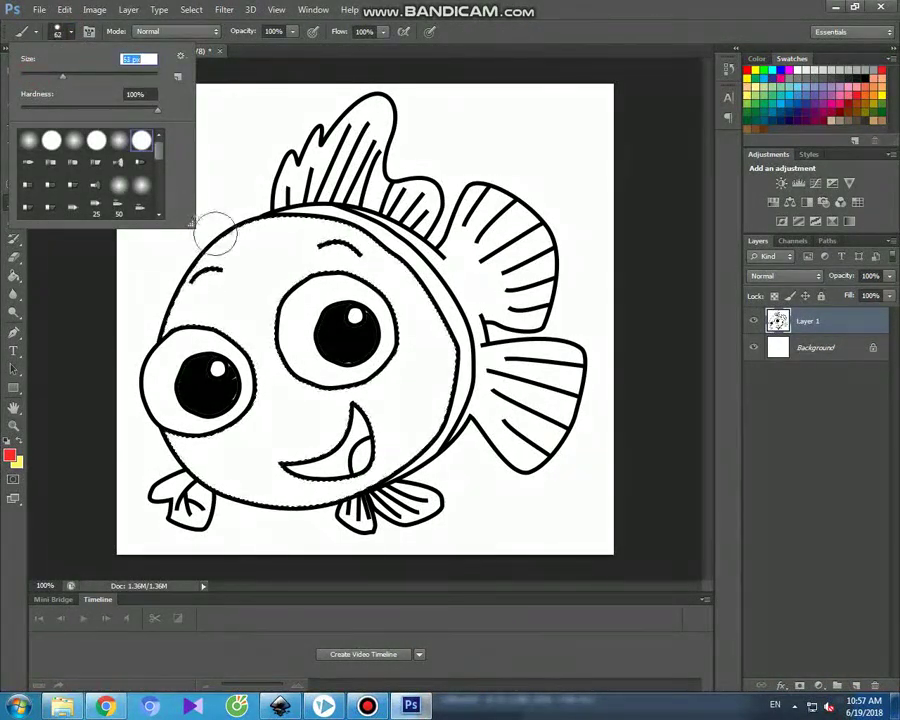
click(247, 192)
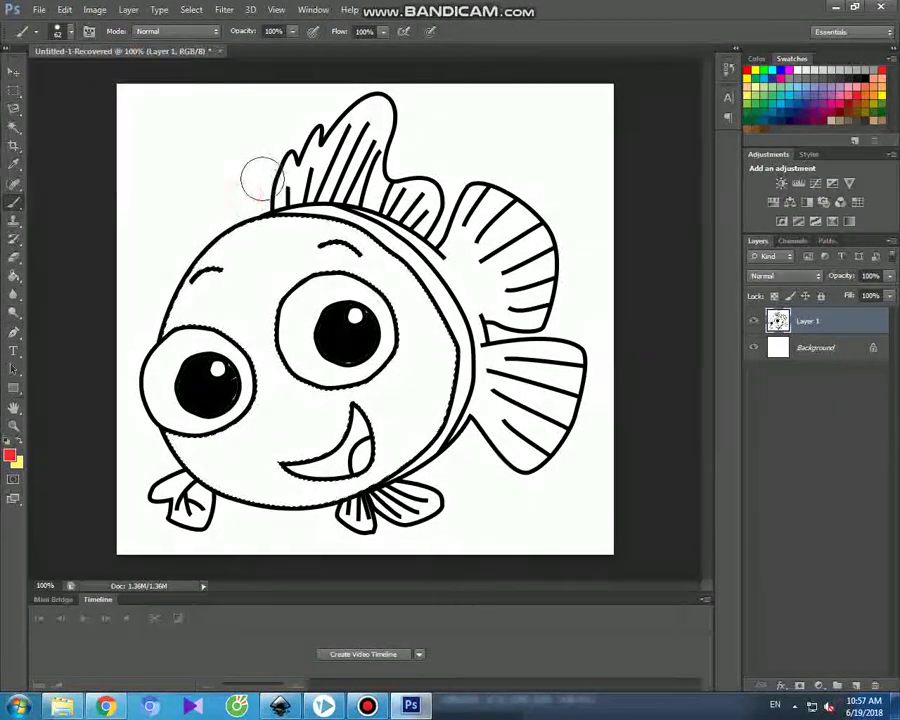
mouse_move(275, 225)
mouse_down()
mouse_move(198, 267)
mouse_move(280, 234)
mouse_move(338, 230)
mouse_move(180, 292)
mouse_move(170, 307)
mouse_move(168, 320)
mouse_move(200, 318)
mouse_move(275, 295)
mouse_move(234, 313)
mouse_move(254, 338)
mouse_move(282, 350)
mouse_move(262, 371)
mouse_move(284, 381)
mouse_move(258, 400)
mouse_move(278, 401)
mouse_move(185, 452)
mouse_move(278, 455)
mouse_move(200, 486)
mouse_move(302, 488)
mouse_move(390, 466)
mouse_move(412, 458)
mouse_move(438, 420)
mouse_move(448, 380)
mouse_move(441, 355)
mouse_move(385, 262)
mouse_move(350, 245)
mouse_move(263, 273)
mouse_move(333, 262)
mouse_up()
mouse_move(388, 300)
mouse_down()
mouse_move(412, 337)
mouse_move(406, 374)
mouse_move(369, 402)
mouse_move(428, 382)
mouse_move(382, 429)
mouse_move(389, 446)
mouse_move(410, 422)
mouse_move(415, 407)
mouse_move(395, 397)
mouse_move(312, 404)
mouse_move(281, 424)
mouse_move(280, 432)
mouse_move(327, 430)
mouse_move(336, 414)
mouse_move(294, 441)
mouse_up()
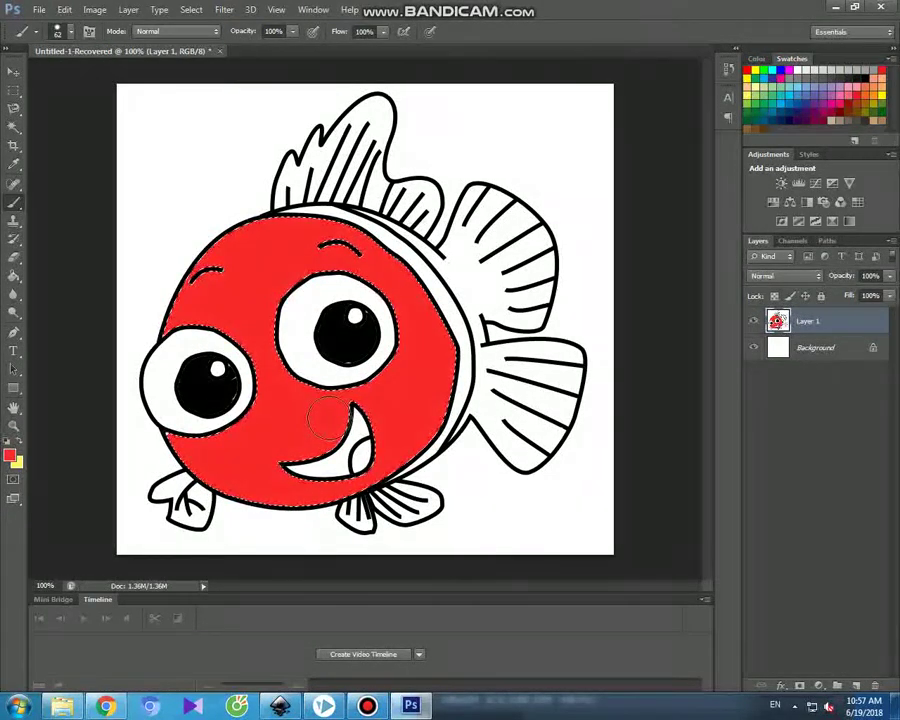
key(w)
key(ctrl+d)
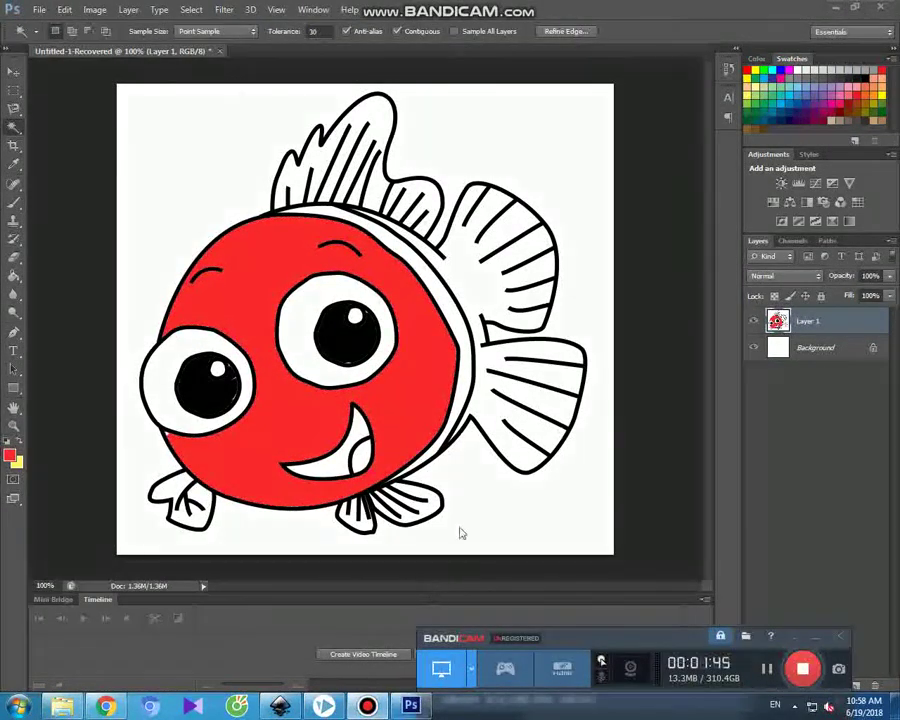
- Select the white areas of the rear body, tail, dorsal fin and lower fins together with the Magic Wand
click(392, 208)
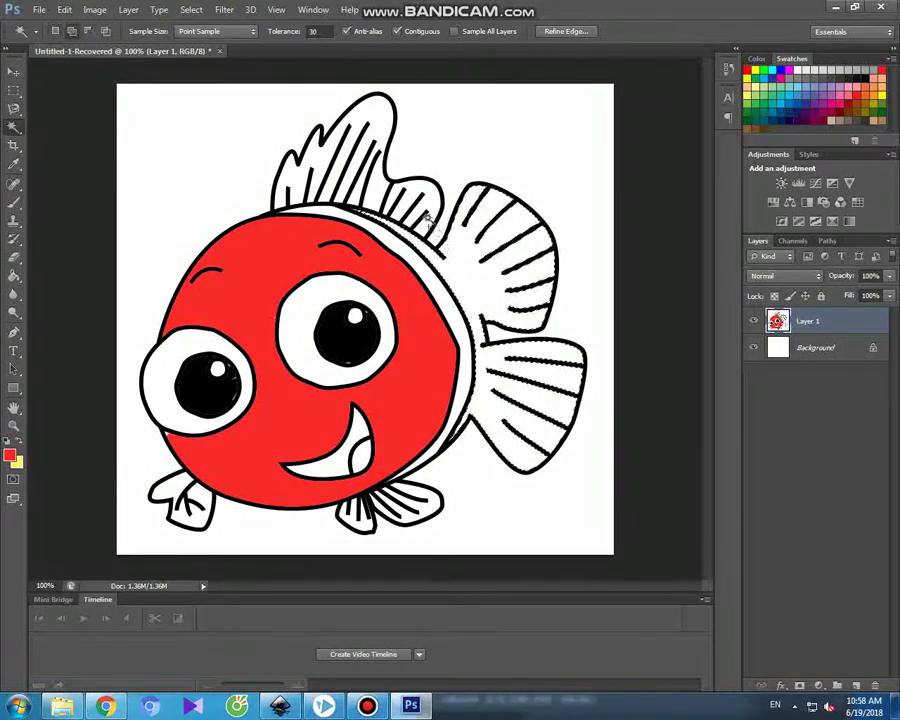
shift+click(412, 197)
shift+click(375, 195)
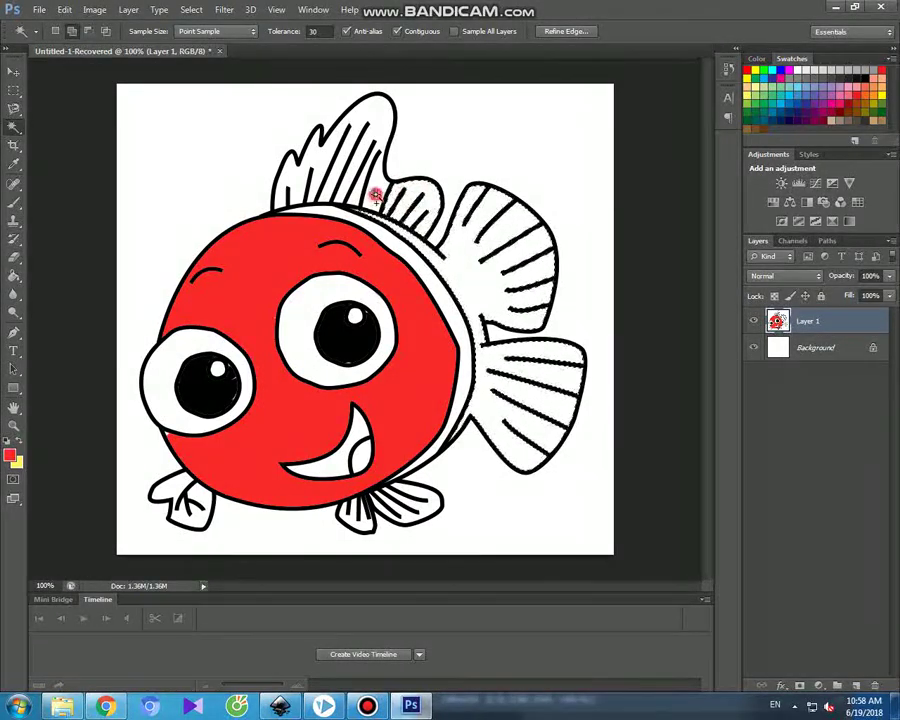
shift+click(430, 508)
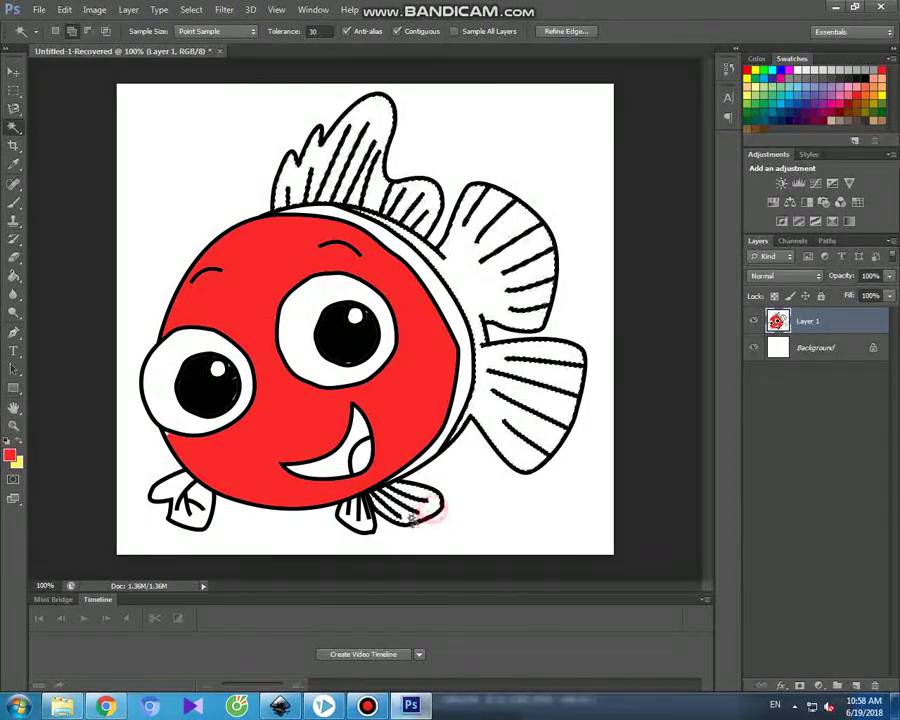
shift+click(367, 527)
shift+click(193, 527)
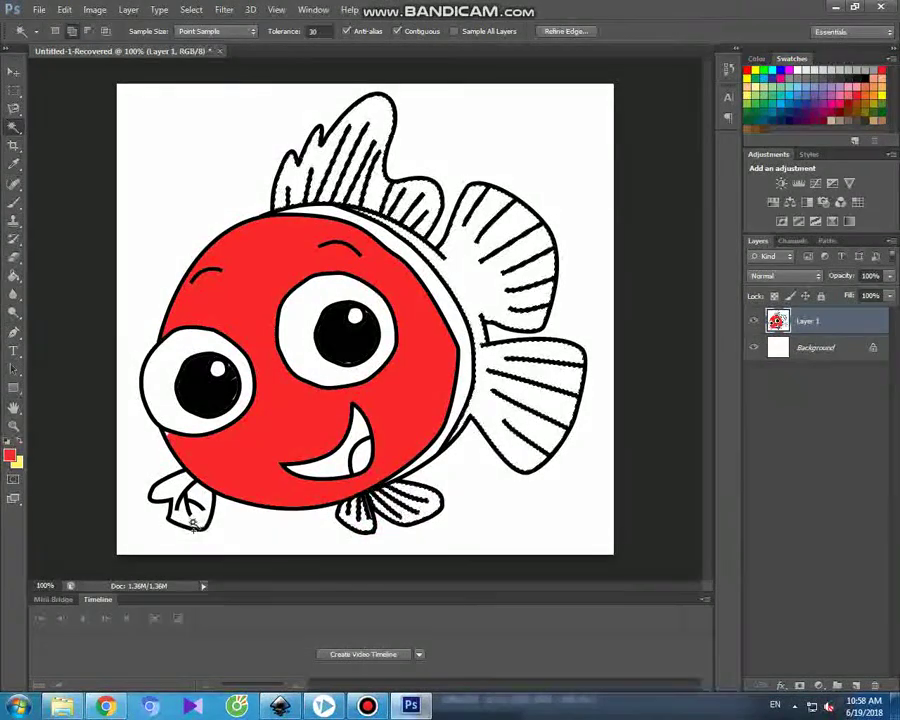
- Brush red over the selected dorsal fin, rear body, tail and lower fins
click(18, 203)
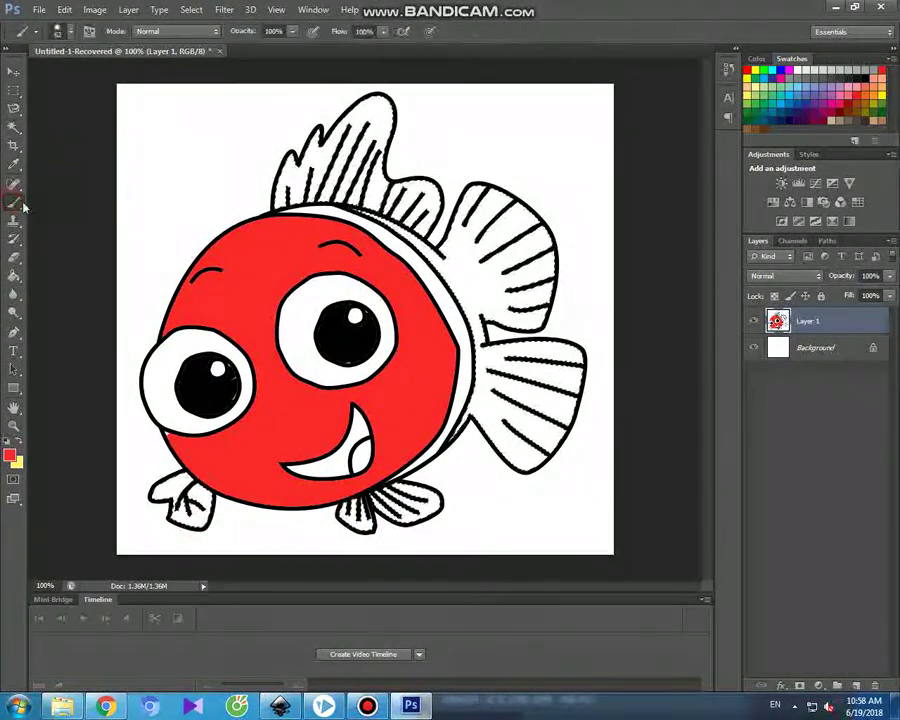
drag(330, 135, 258, 195)
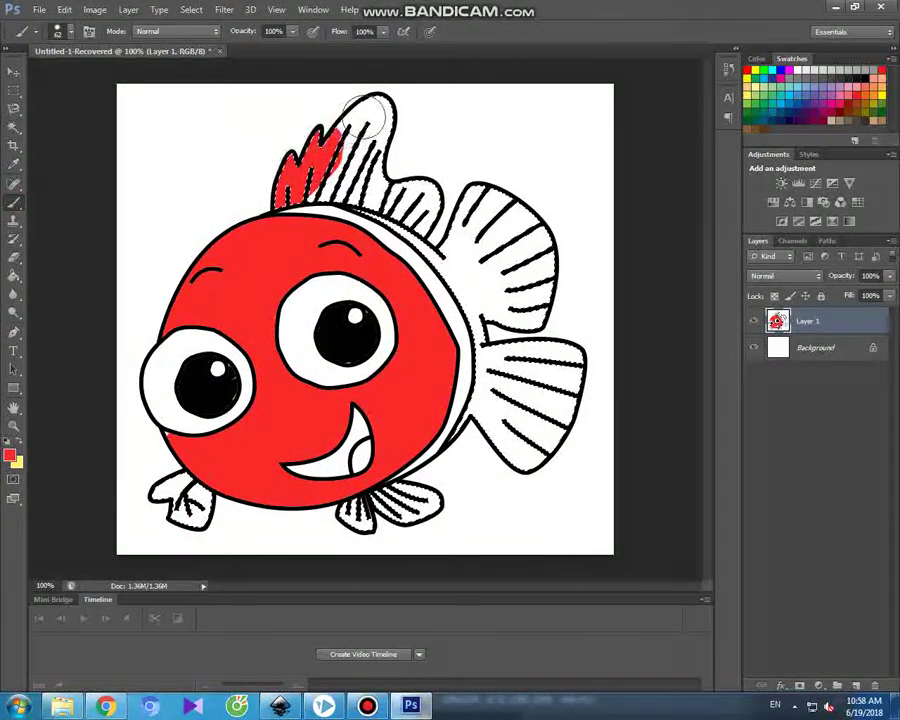
drag(422, 198, 415, 222)
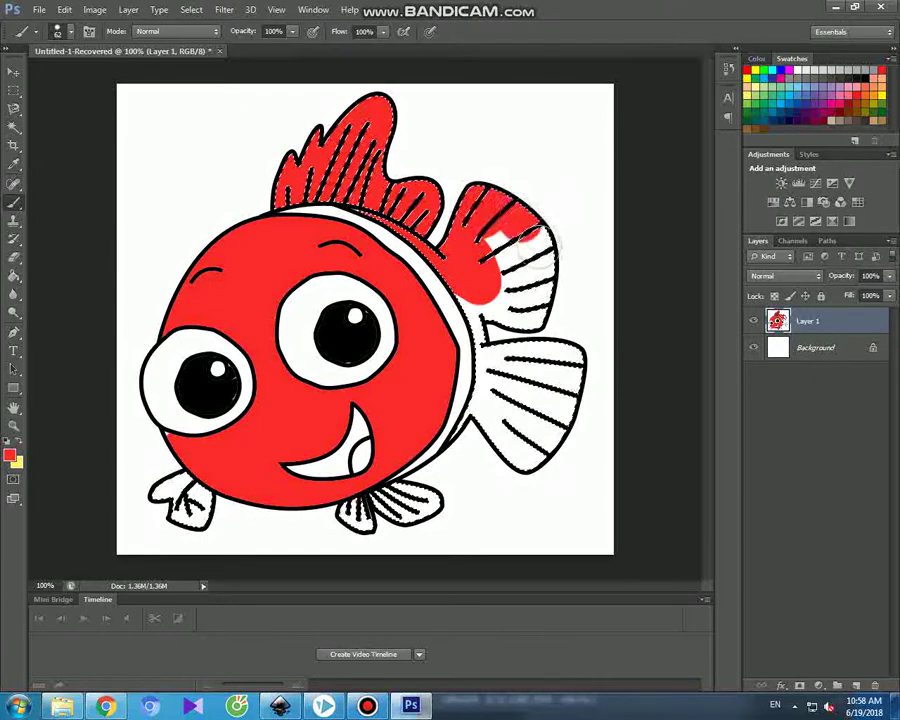
drag(506, 270, 486, 245)
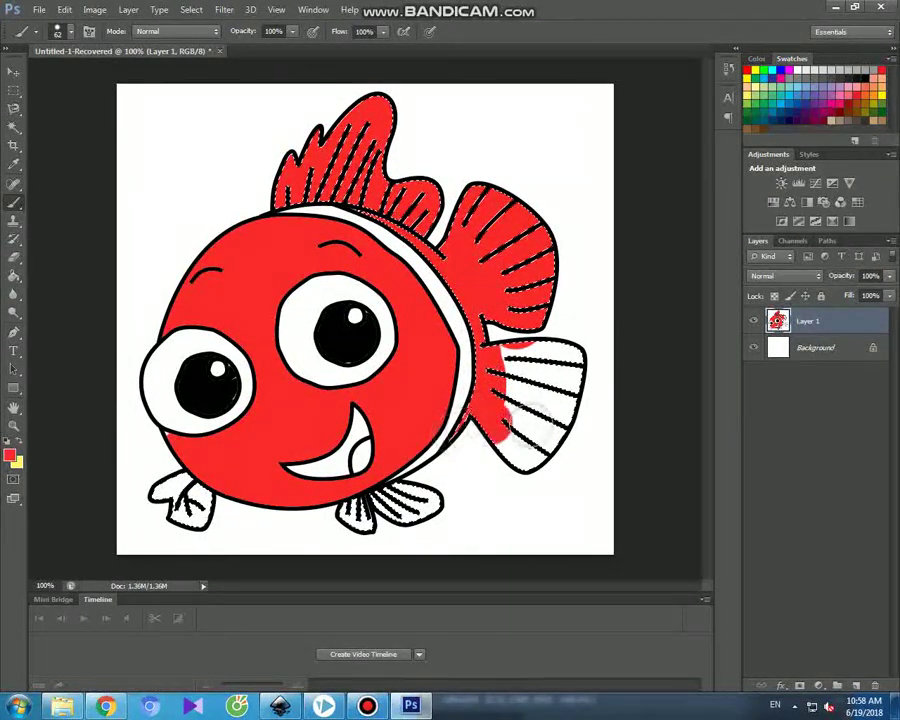
drag(533, 414, 498, 444)
mouse_move(562, 370)
mouse_down()
mouse_move(508, 364)
mouse_move(548, 389)
mouse_move(524, 409)
mouse_up()
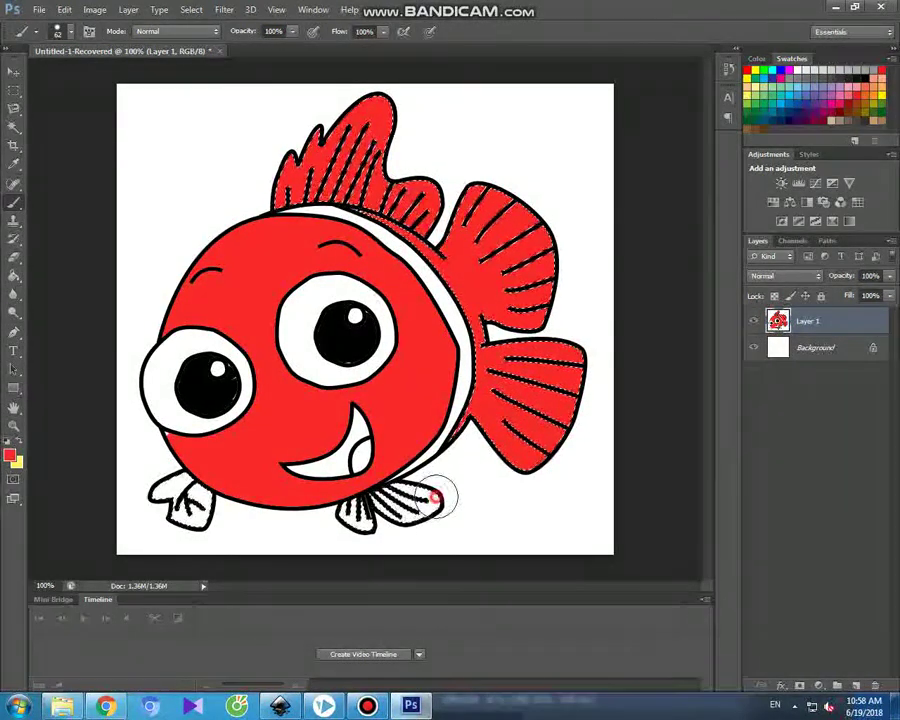
drag(436, 494, 352, 533)
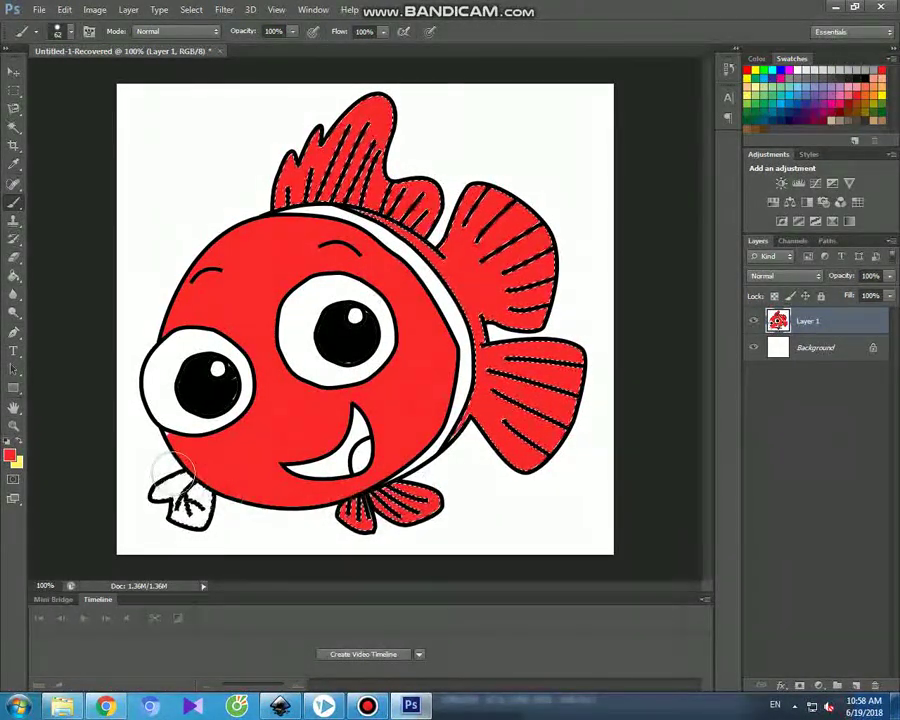
drag(168, 478, 222, 522)
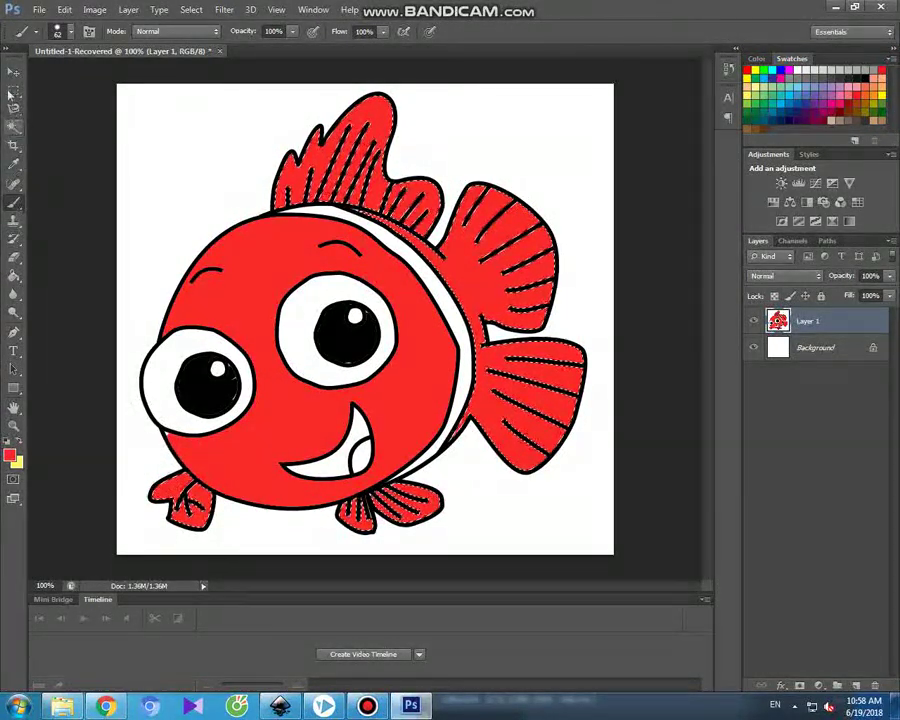
- Select the white band behind the fish's head with the Magic Wand, brush it light grey (#d1d1d1), and clear the selection
click(13, 129)
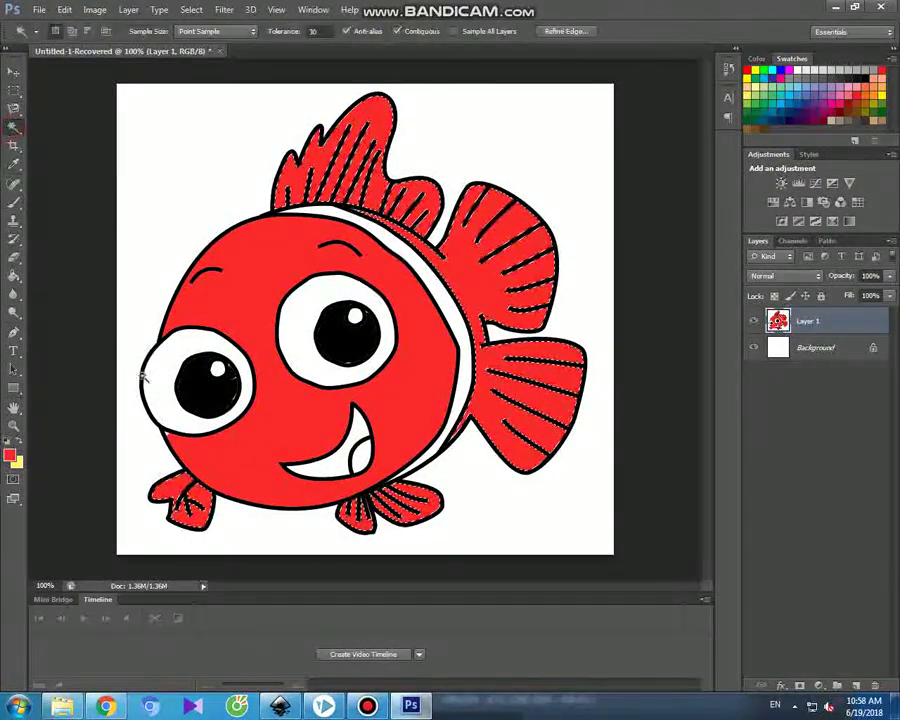
click(456, 324)
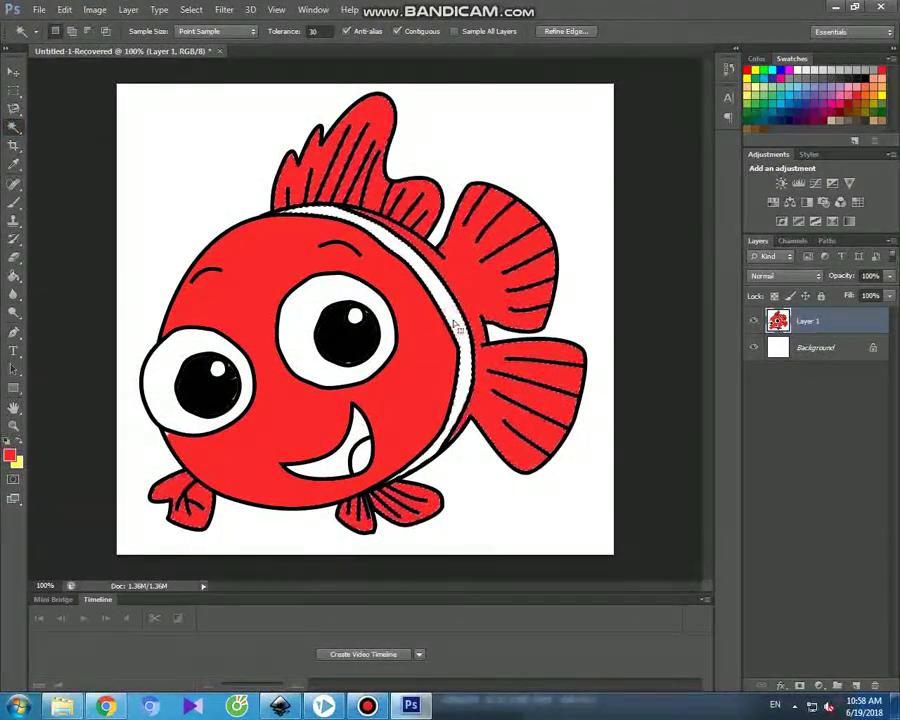
click(10, 456)
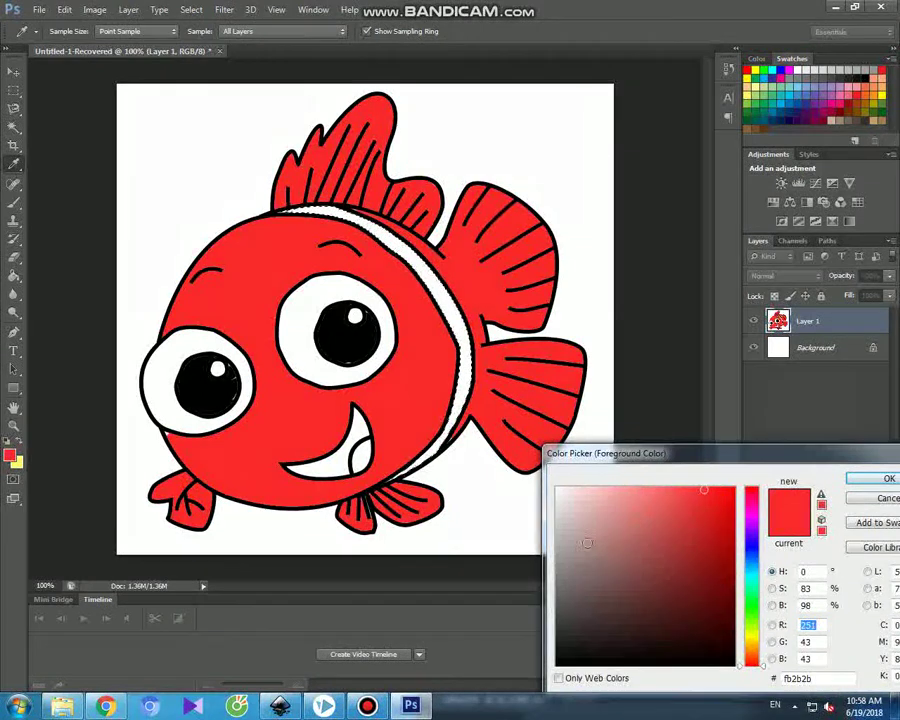
click(564, 553)
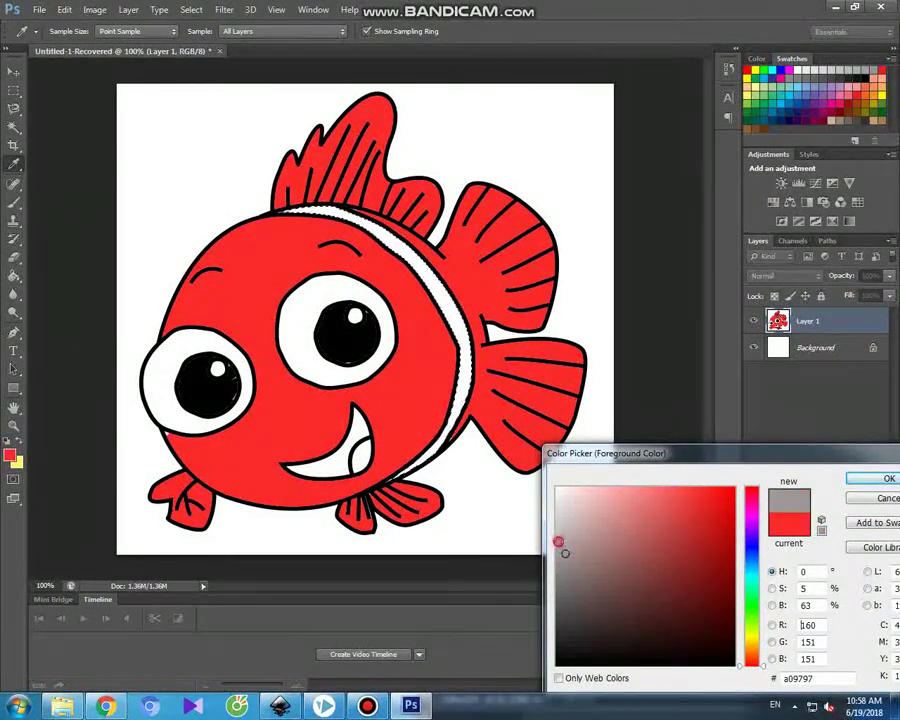
click(558, 542)
drag(558, 523, 556, 519)
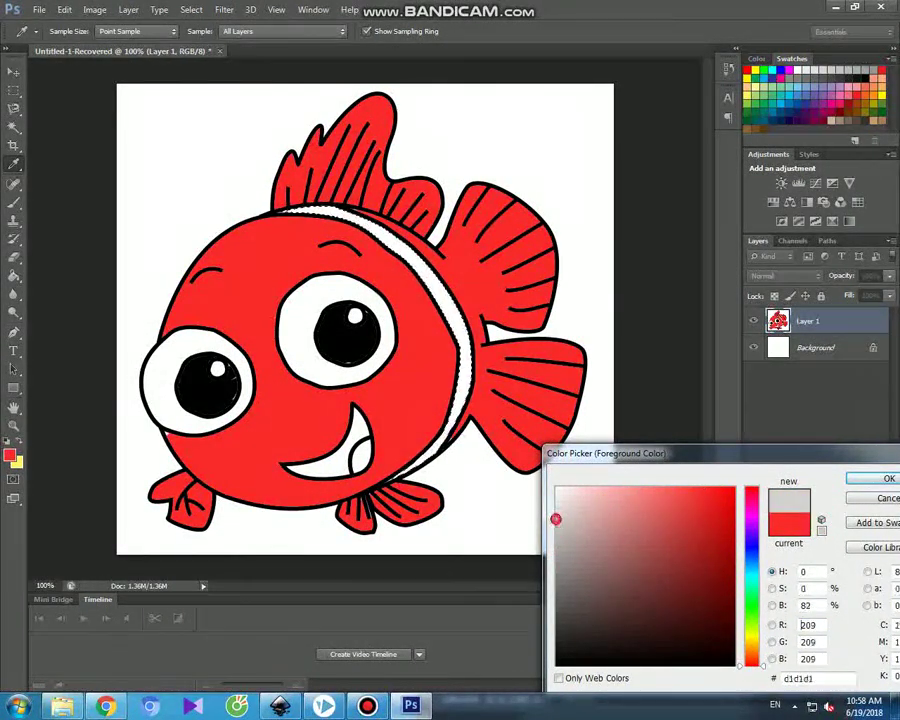
click(855, 480)
key(b)
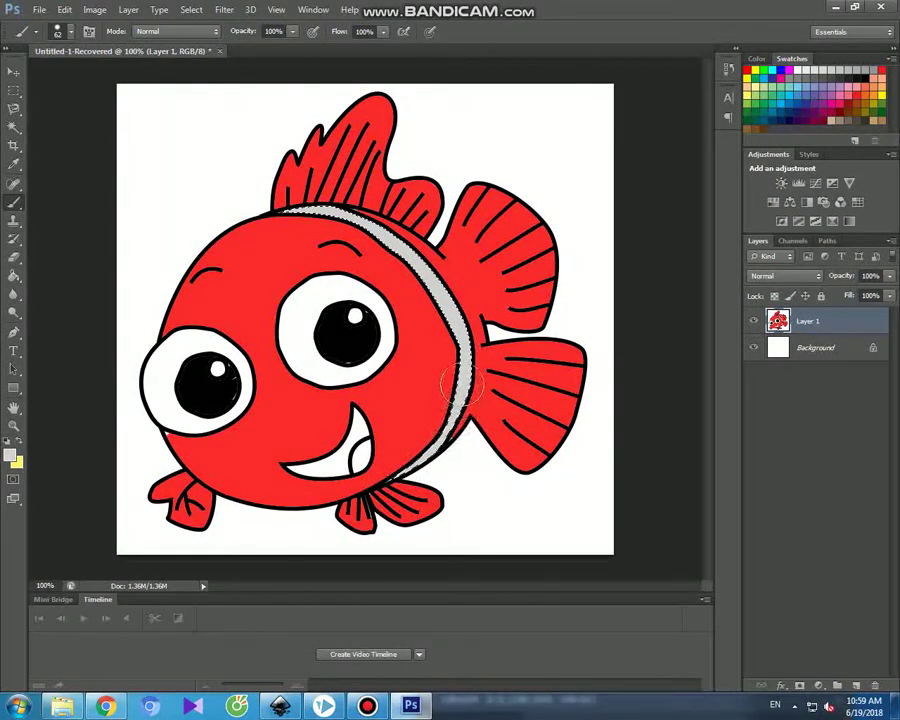
click(14, 71)
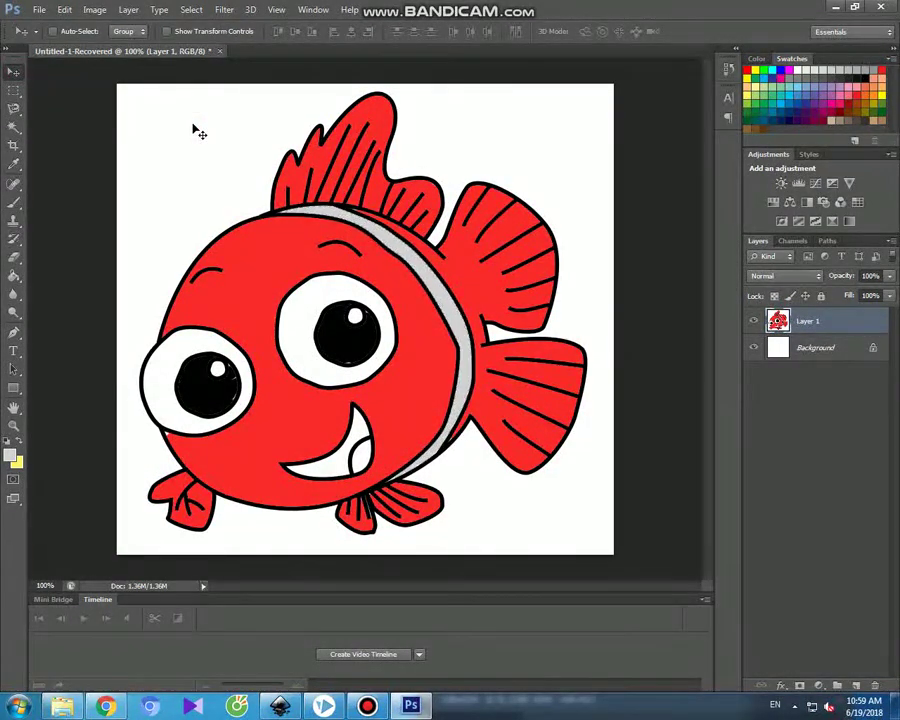
- Switch to VideoScribe and play the gingerbread house drawing animation from the start
click(367, 706)
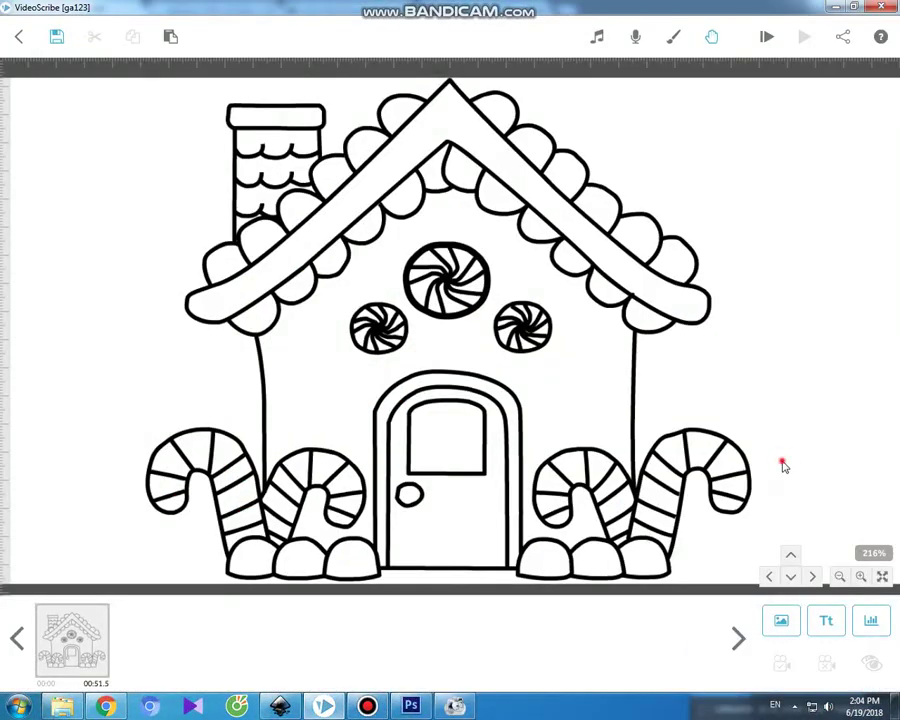
click(766, 37)
click(378, 708)
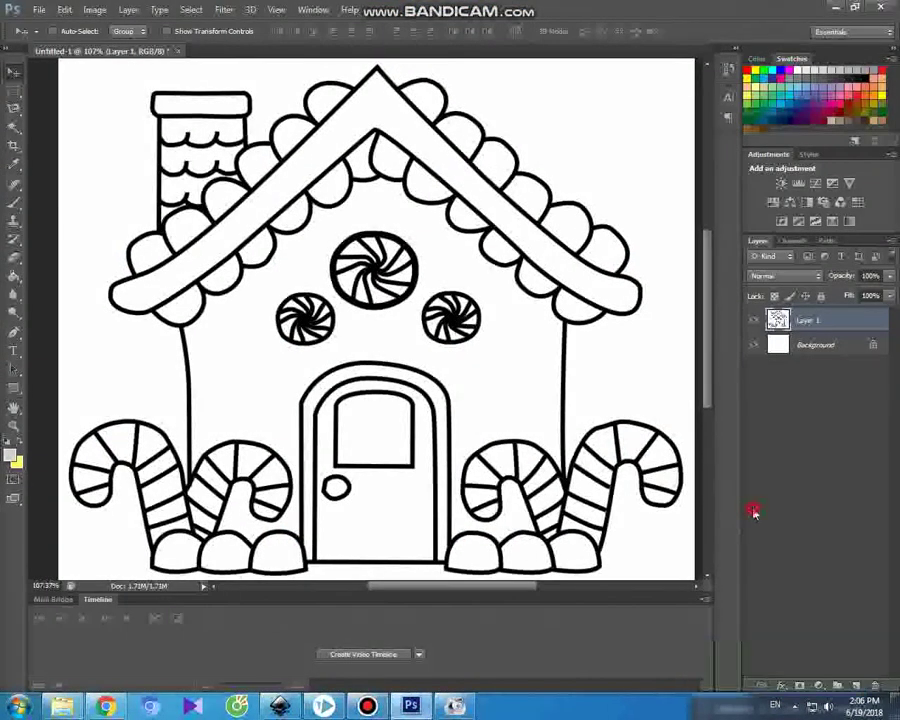
- In Photoshop, select the gingerbread house's scallops above and below the roof beams and the chimney's shingle rows together with the Magic Wand
click(13, 129)
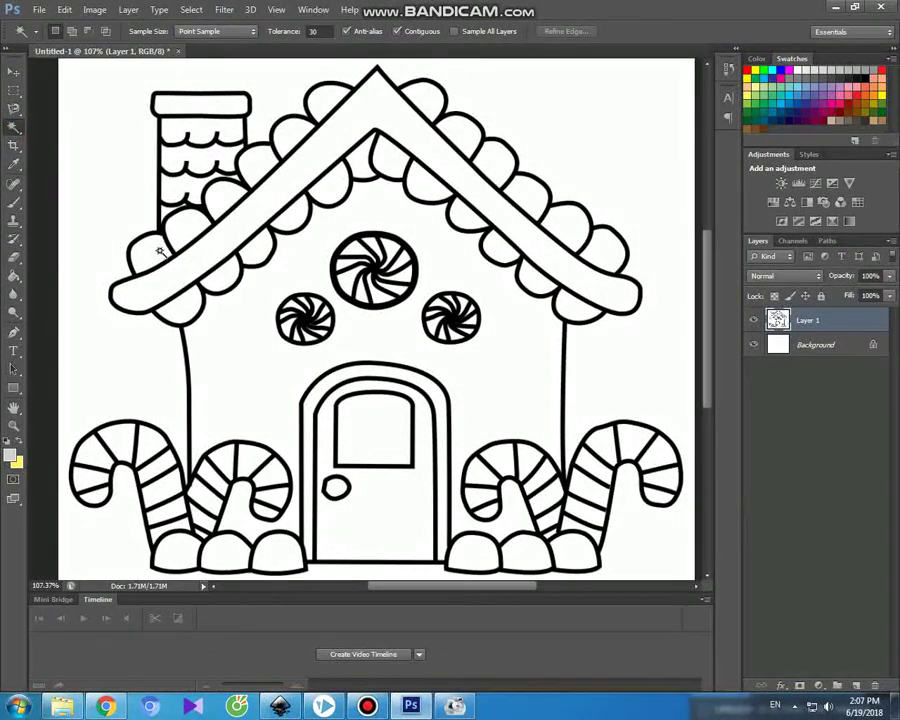
shift+click(193, 227)
shift+click(222, 200)
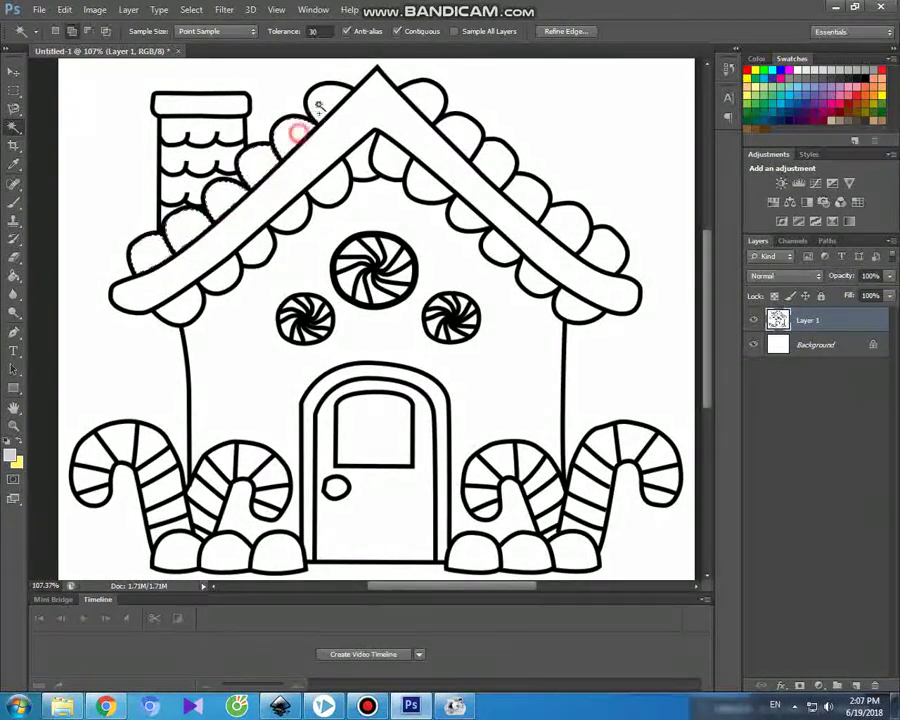
shift+click(495, 160)
shift+click(528, 191)
shift+click(617, 251)
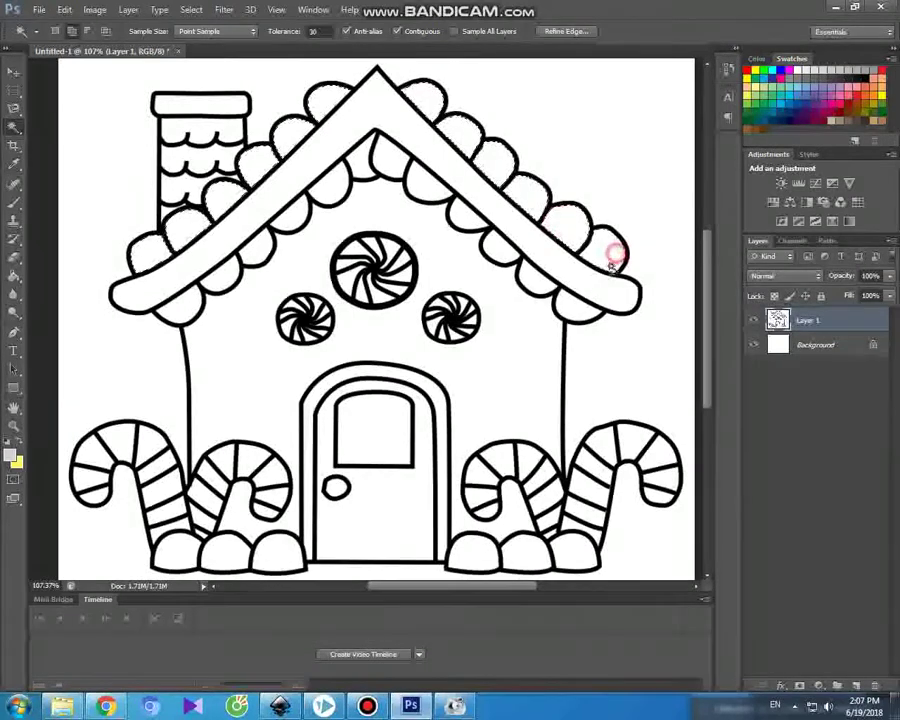
shift+click(520, 269)
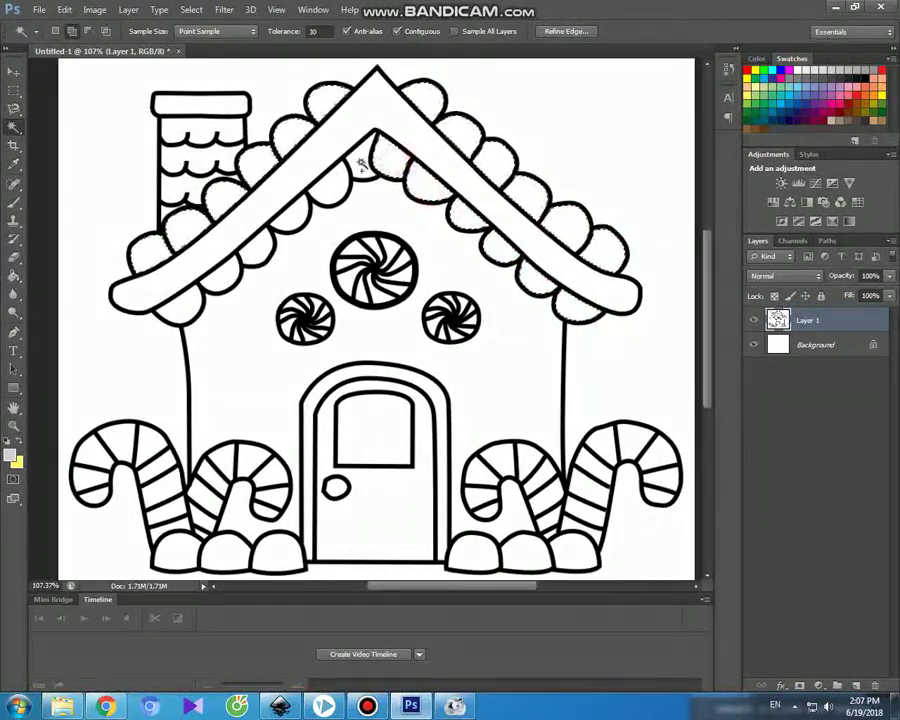
shift+click(335, 179)
shift+click(257, 247)
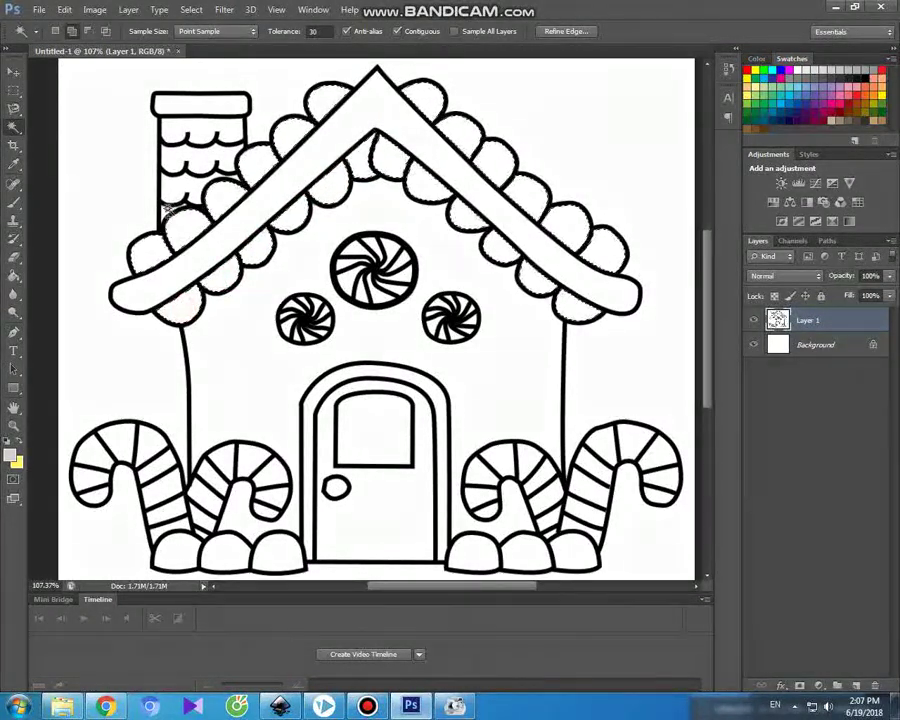
shift+click(200, 150)
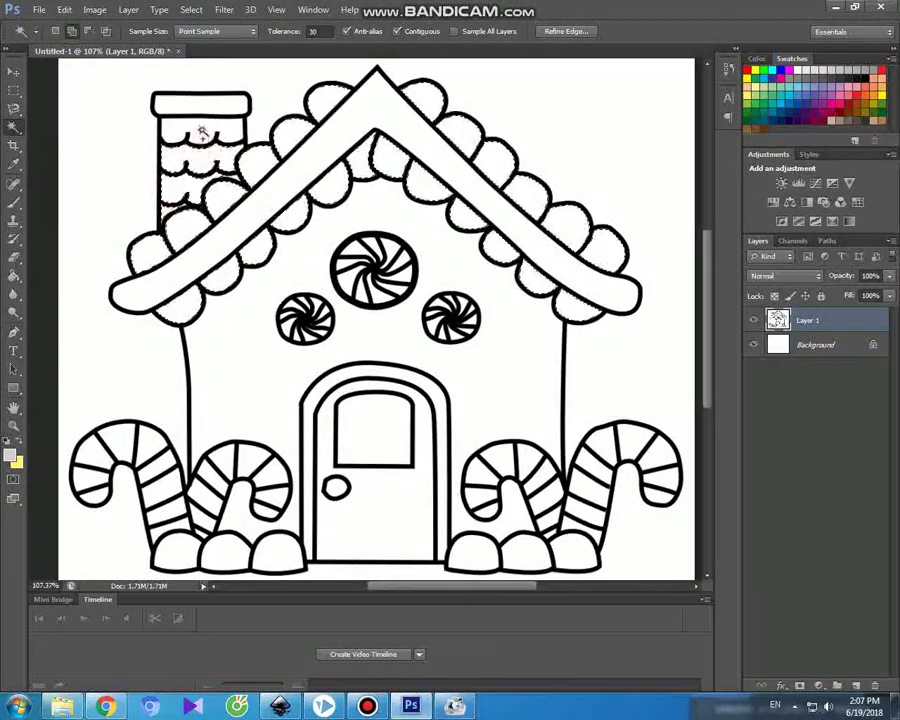
- Brush red (#fc0202) over the selected roof scallops and chimney shingles, and clear the selection
click(12, 456)
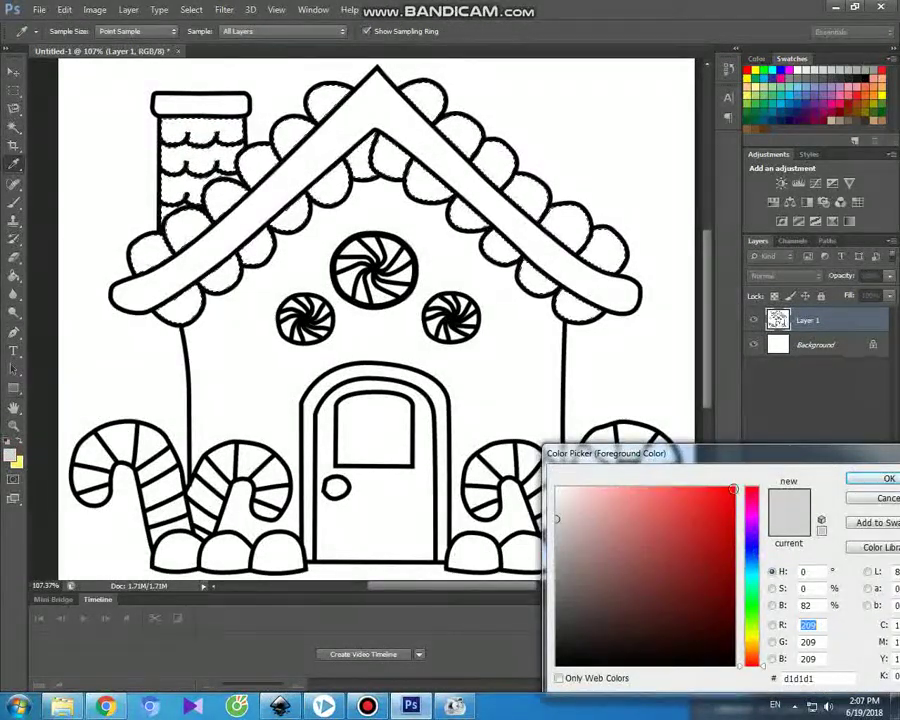
click(734, 489)
click(882, 480)
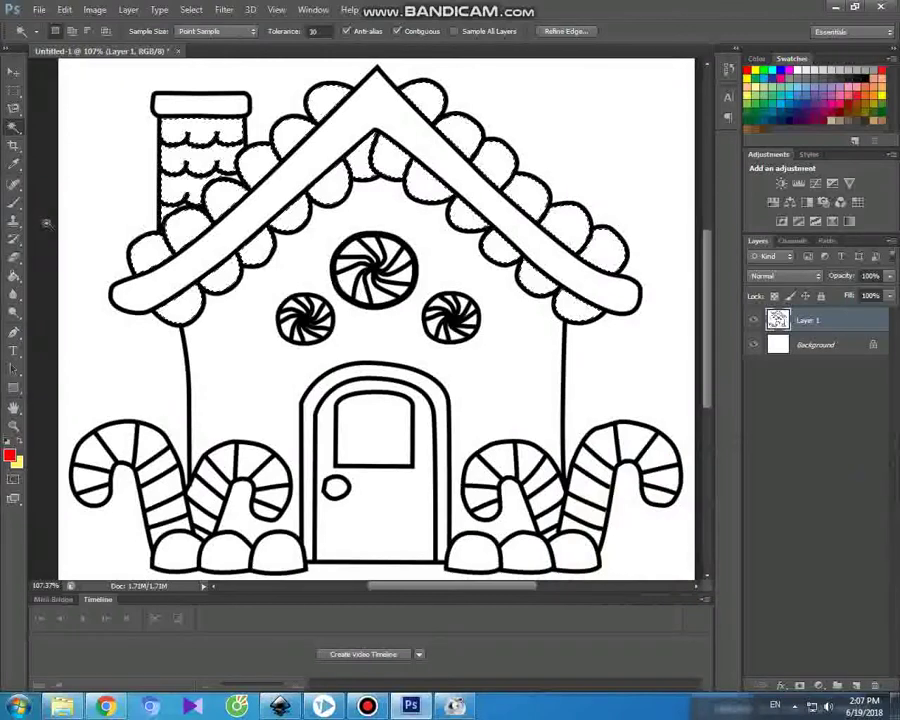
click(14, 202)
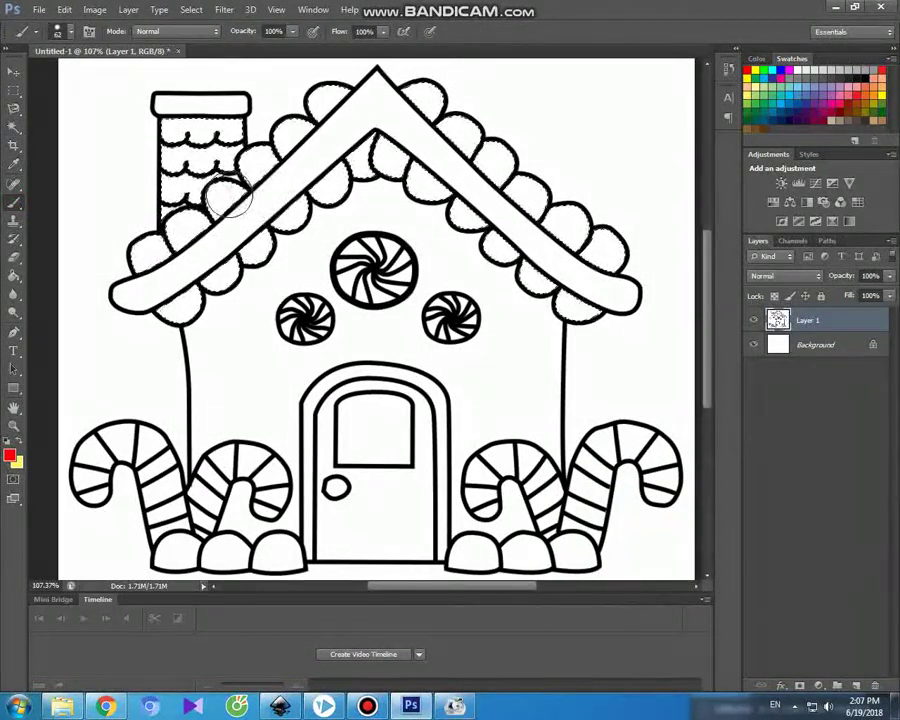
drag(186, 240, 145, 252)
mouse_move(172, 183)
mouse_down()
mouse_move(214, 158)
mouse_move(246, 137)
mouse_up()
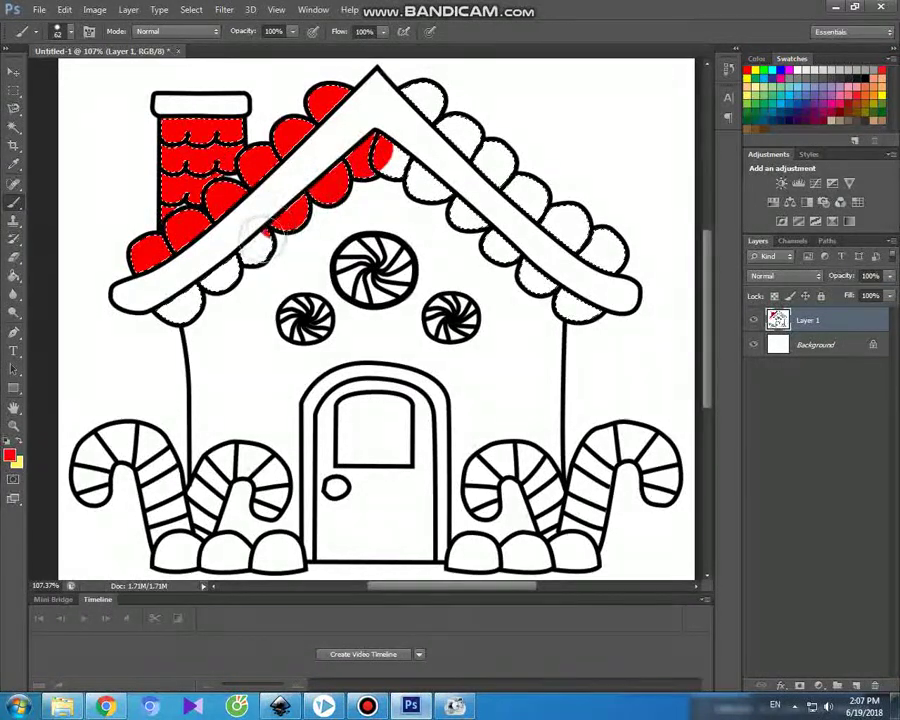
drag(258, 238, 216, 280)
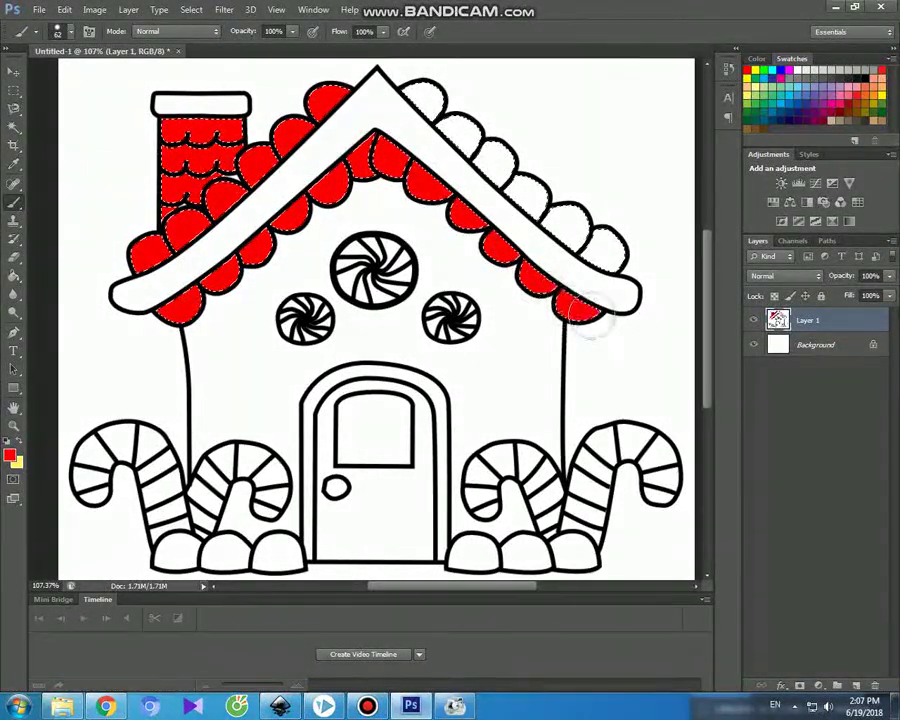
drag(410, 82, 430, 102)
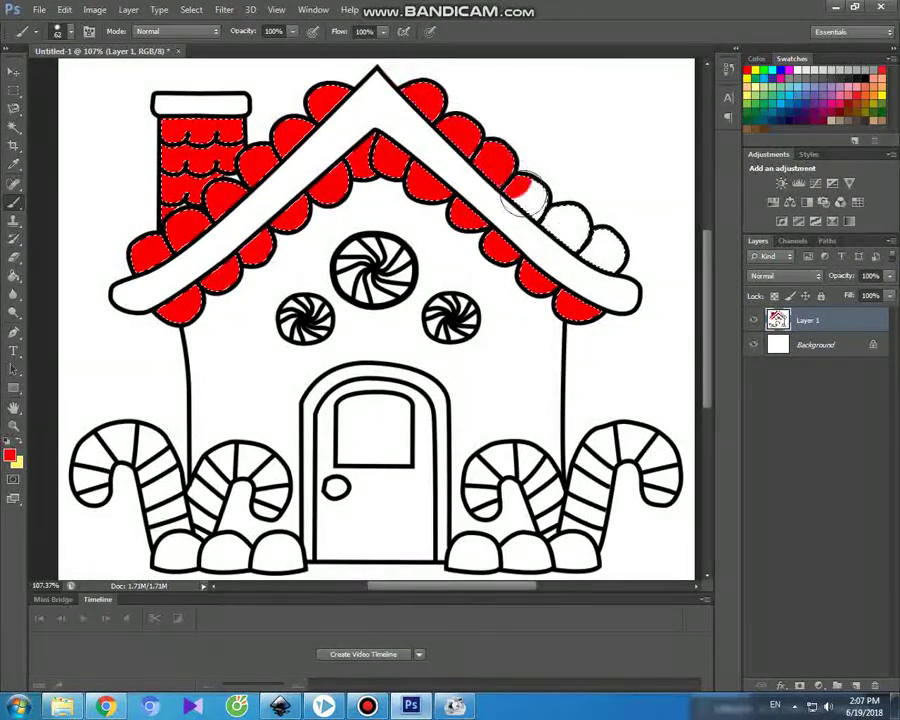
click(608, 245)
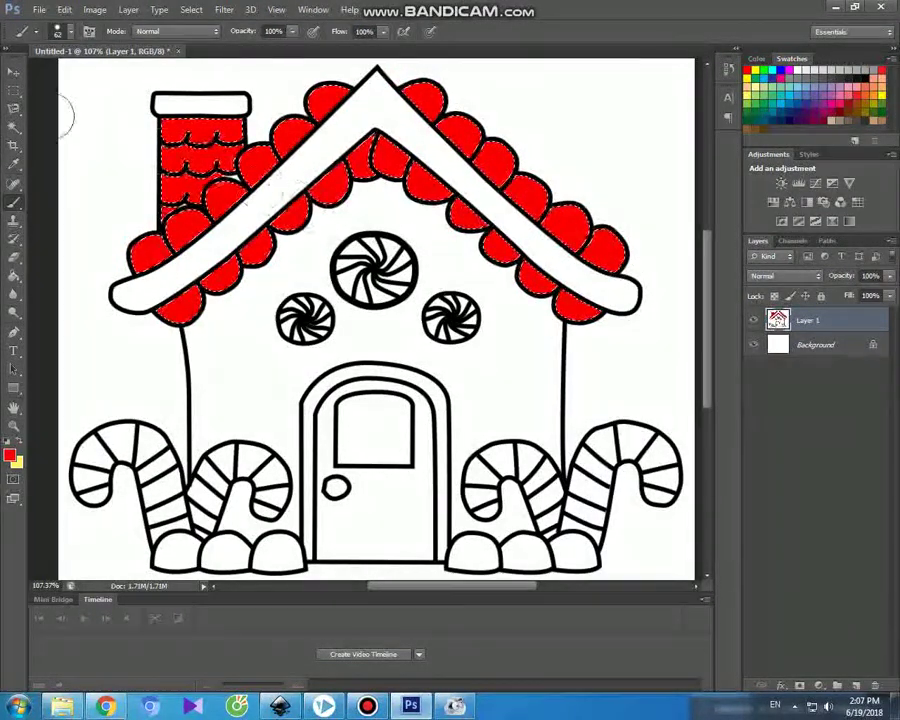
click(14, 72)
- Select the small white gaps left between the chimney shingles and the roof scallops with the Magic Wand and brush them red
click(14, 127)
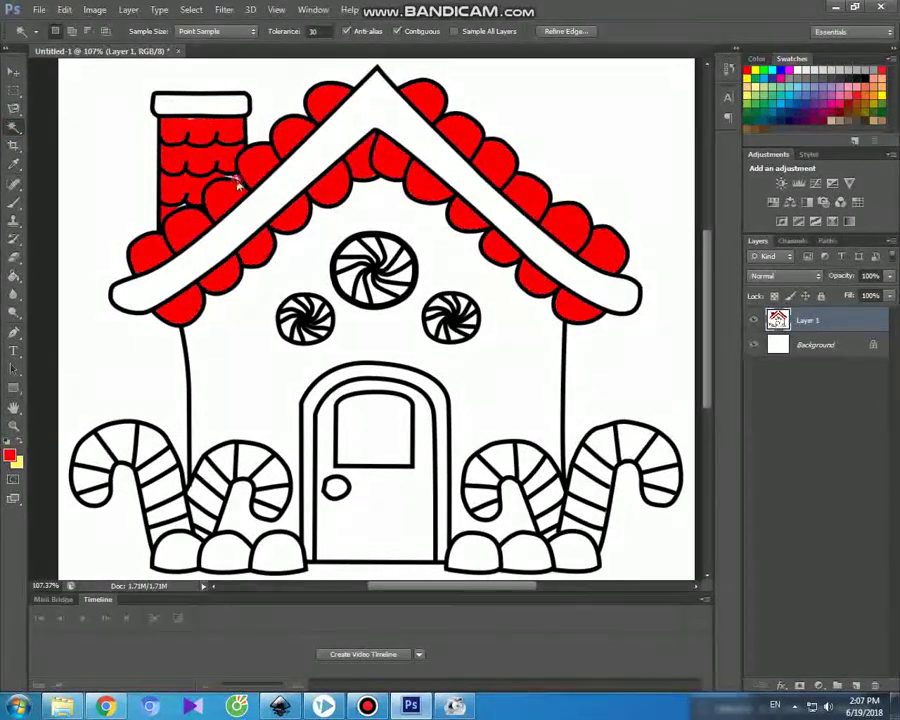
scroll(228, 175, up, 5)
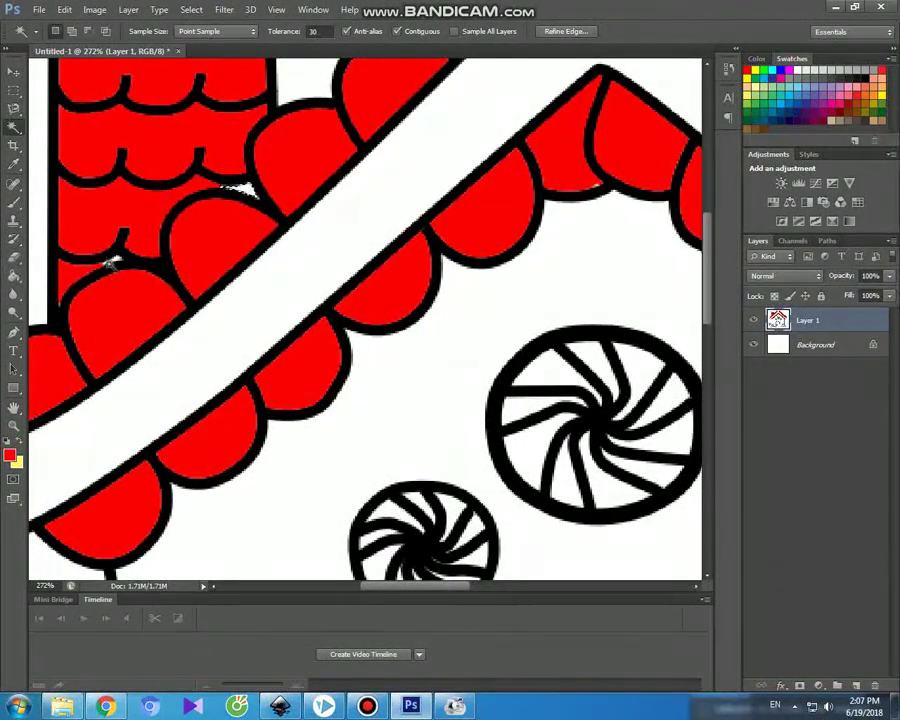
scroll(105, 254, up, 2)
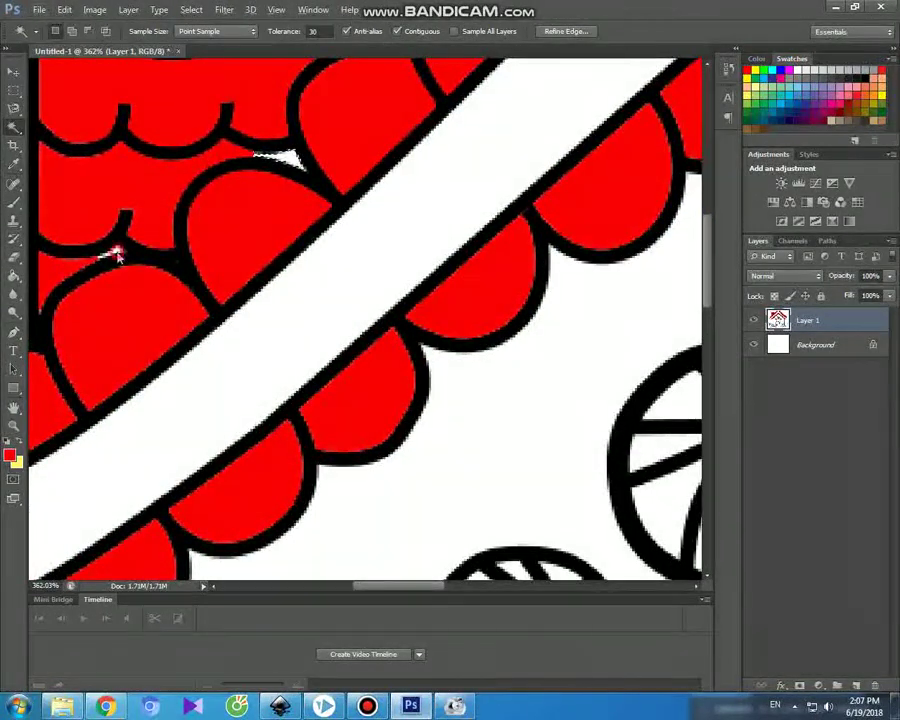
click(13, 200)
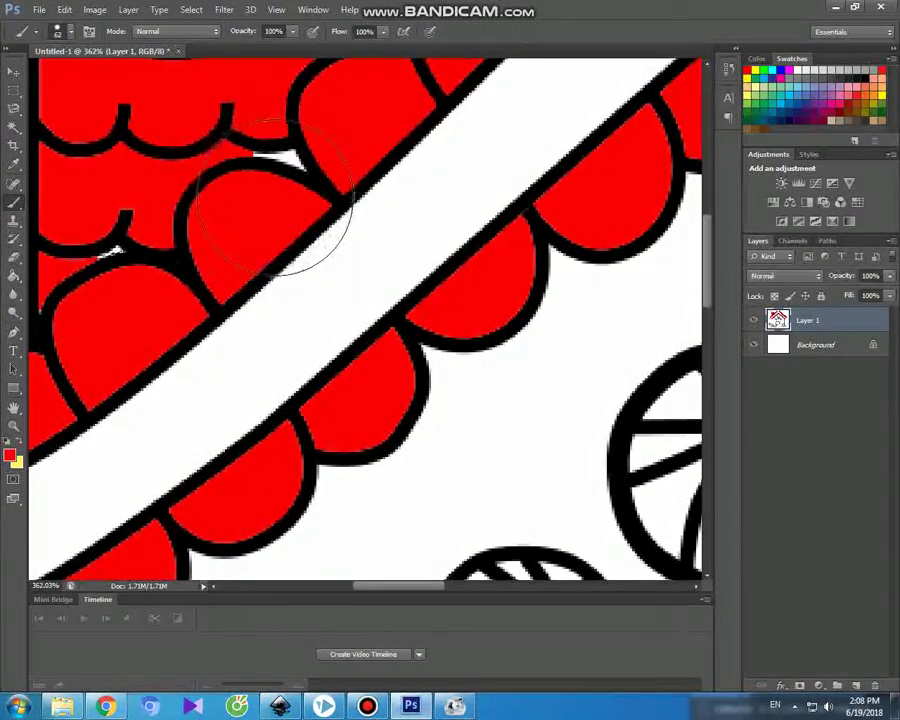
click(13, 72)
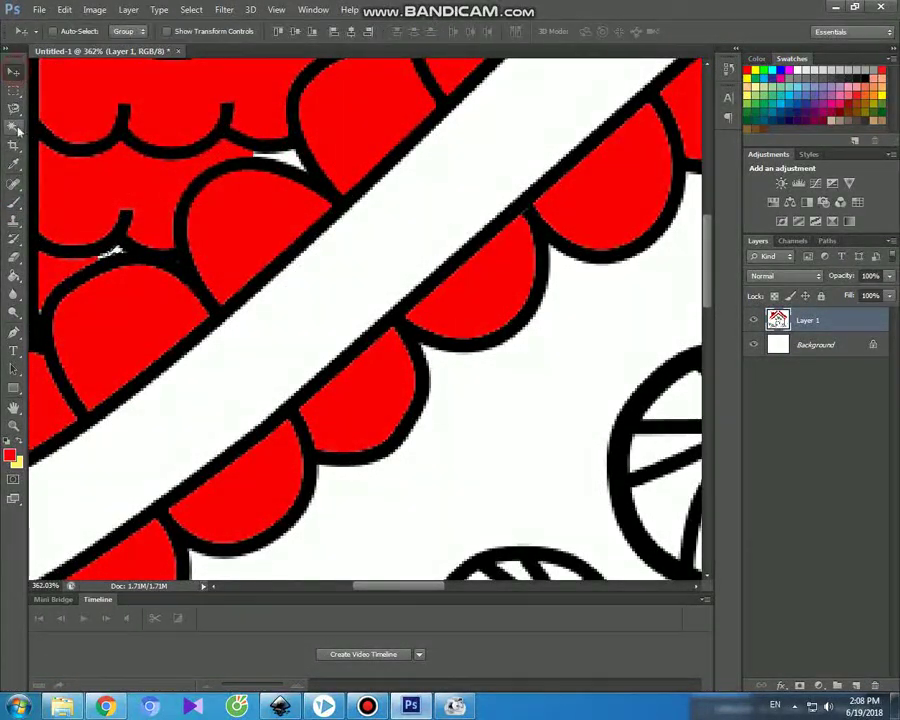
click(13, 126)
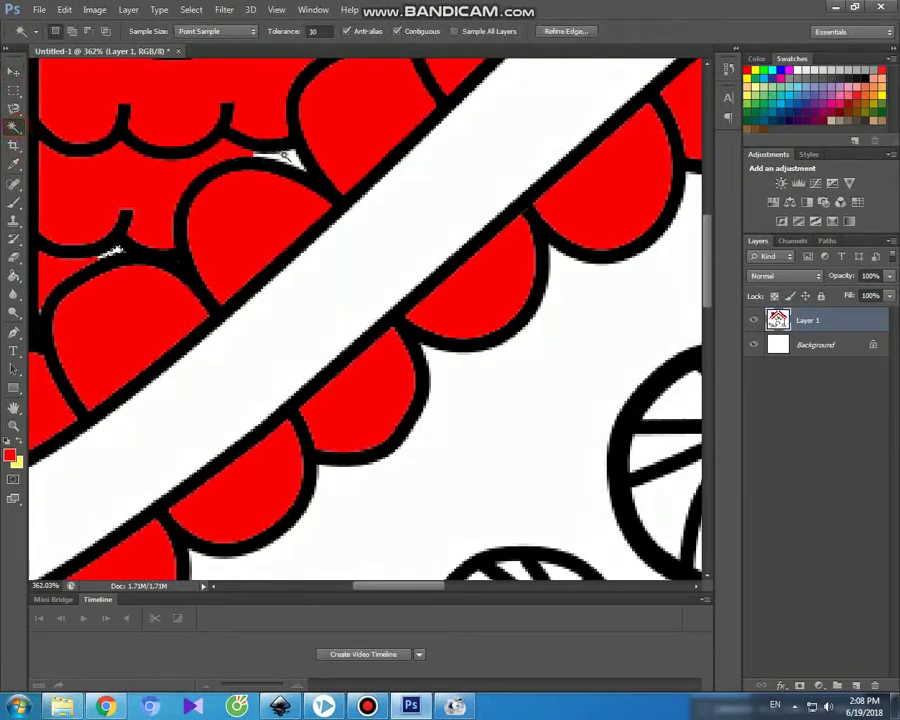
click(13, 200)
scroll(235, 204, down, 6)
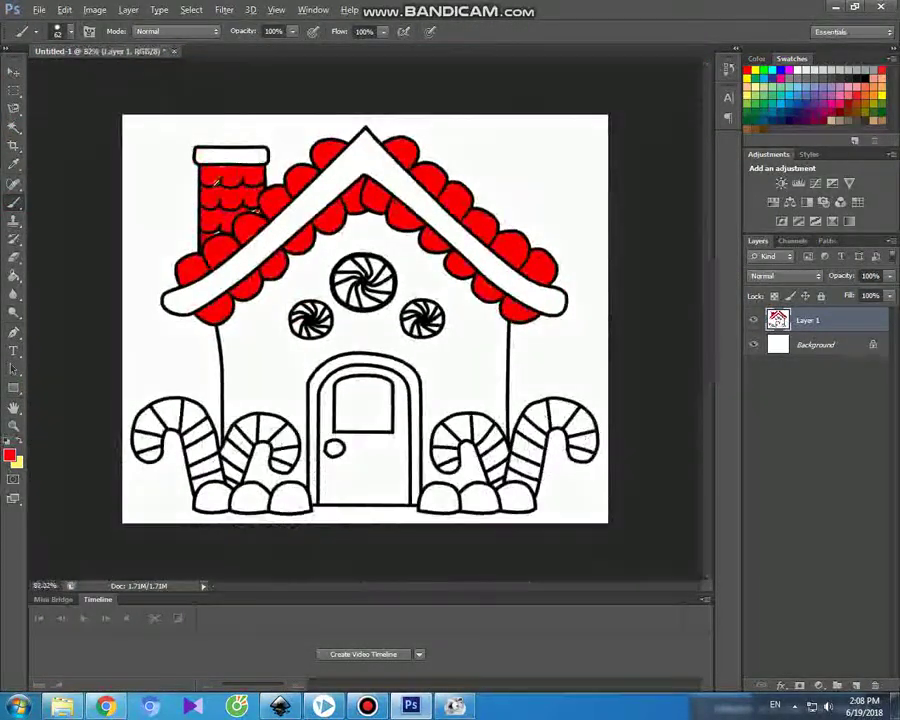
click(13, 72)
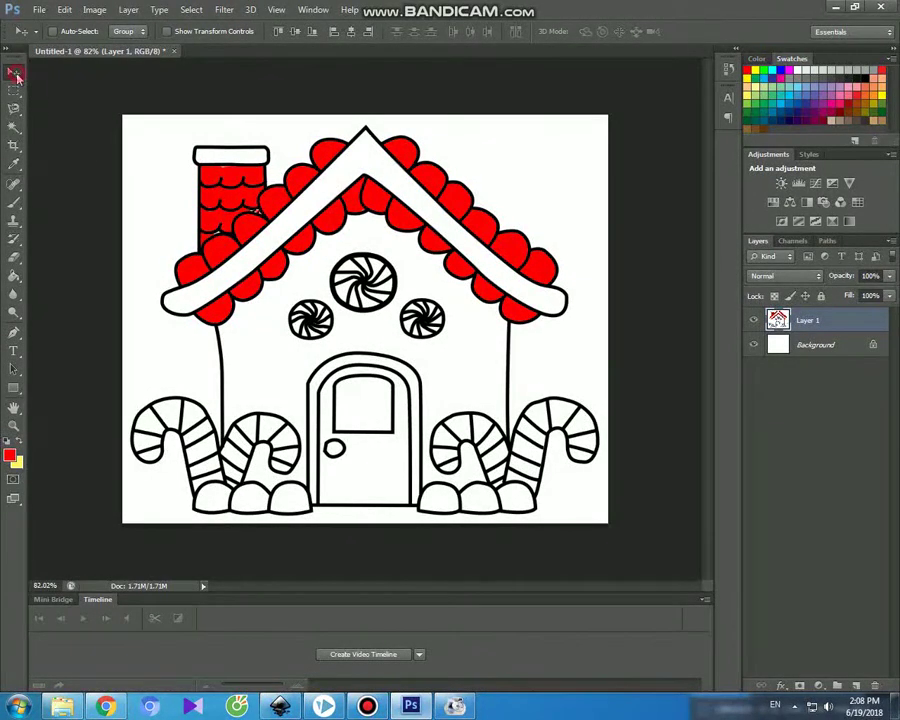
- Select the house's front wall around the door and round candies with the Magic Wand and brush it yellow (#fcf302)
click(14, 126)
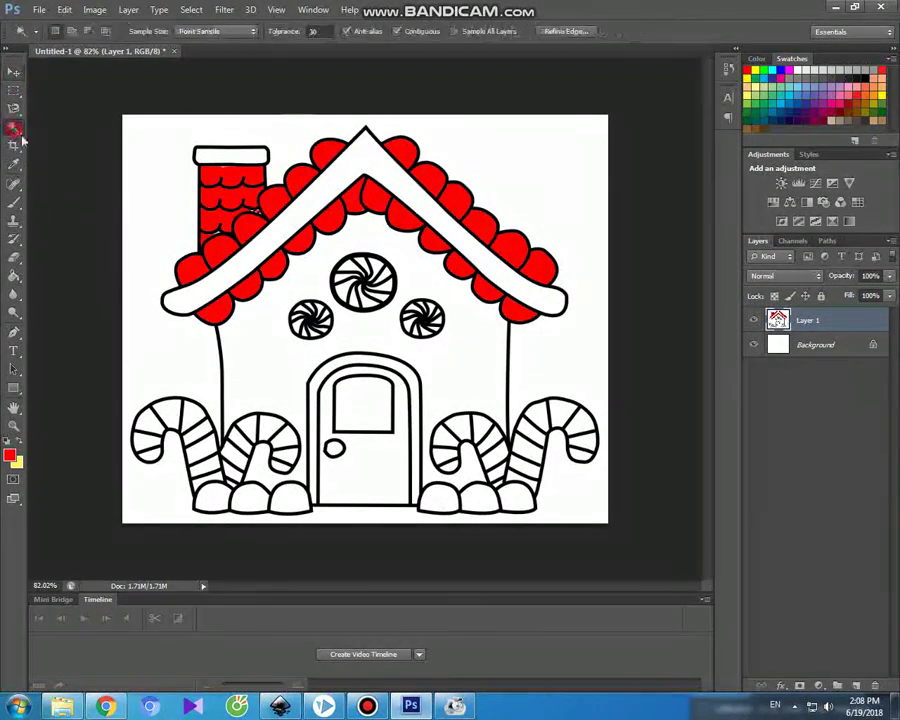
click(262, 376)
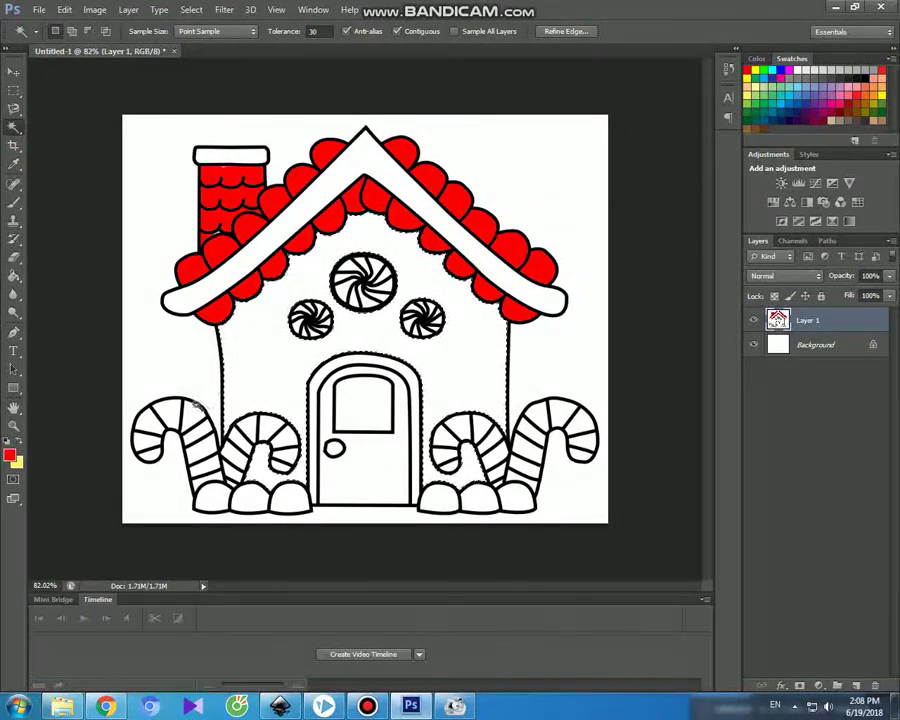
click(12, 456)
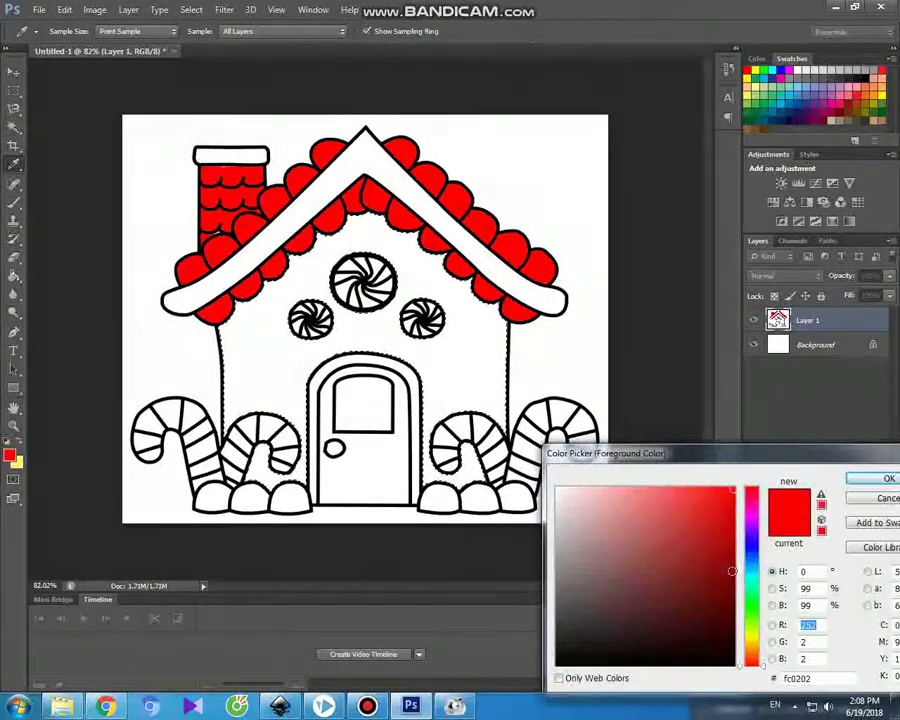
click(755, 641)
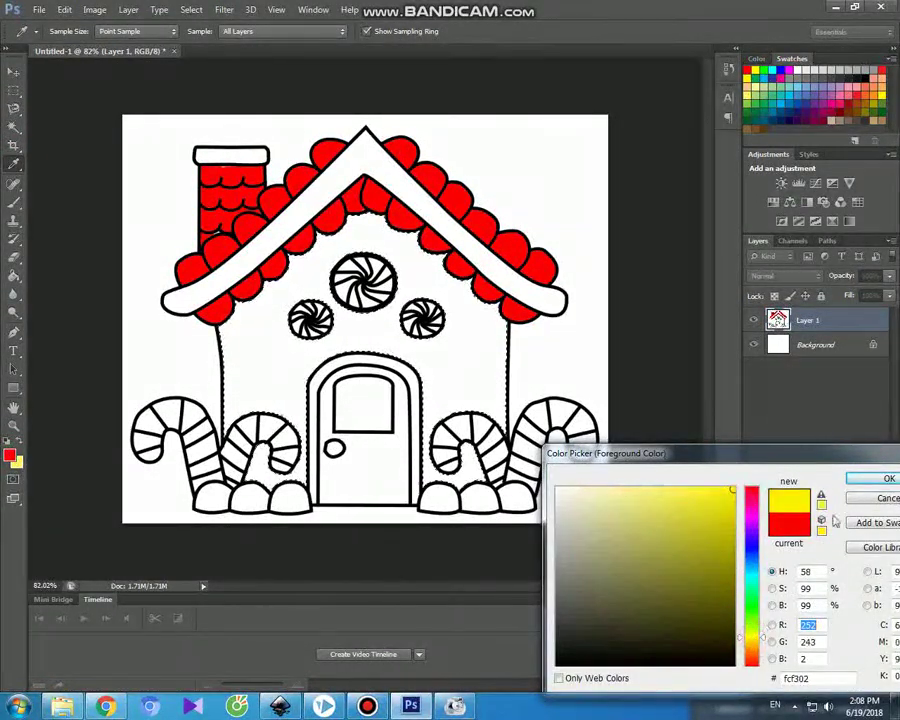
click(862, 478)
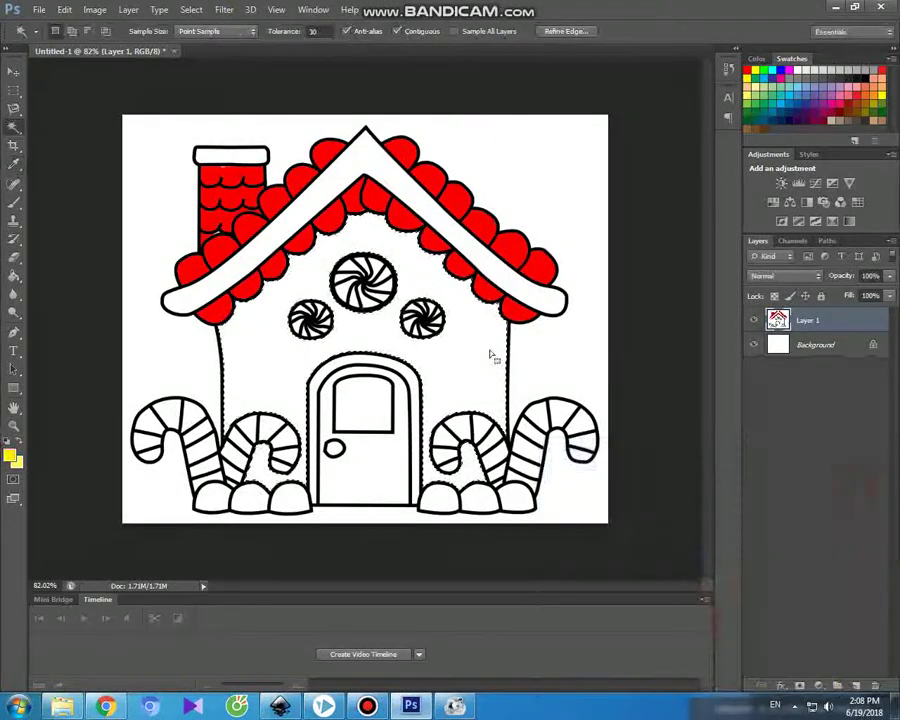
click(14, 201)
mouse_move(366, 226)
mouse_down()
mouse_move(345, 248)
mouse_move(322, 240)
mouse_move(303, 297)
mouse_move(275, 317)
mouse_move(281, 328)
mouse_move(270, 298)
mouse_move(235, 368)
mouse_move(228, 442)
mouse_up()
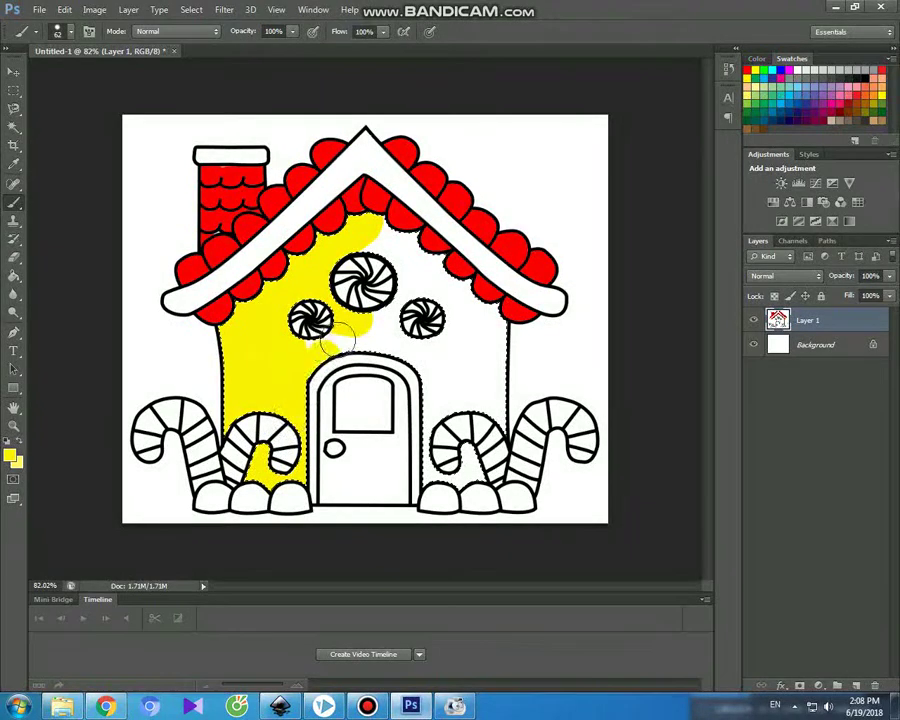
drag(368, 318, 404, 284)
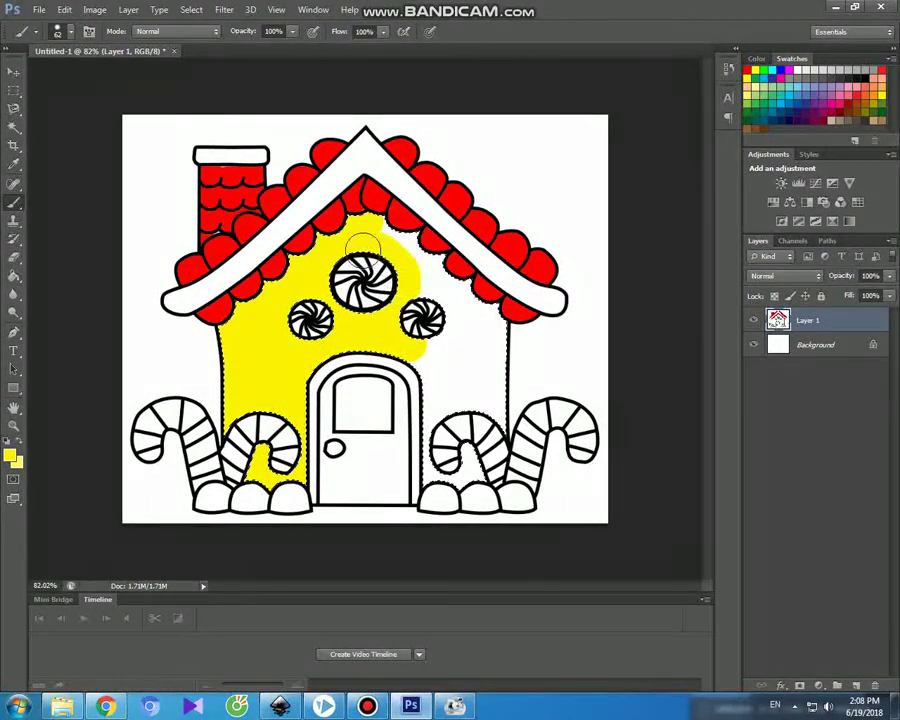
mouse_move(416, 300)
mouse_down()
mouse_move(457, 301)
mouse_move(489, 329)
mouse_move(486, 311)
mouse_move(493, 433)
mouse_up()
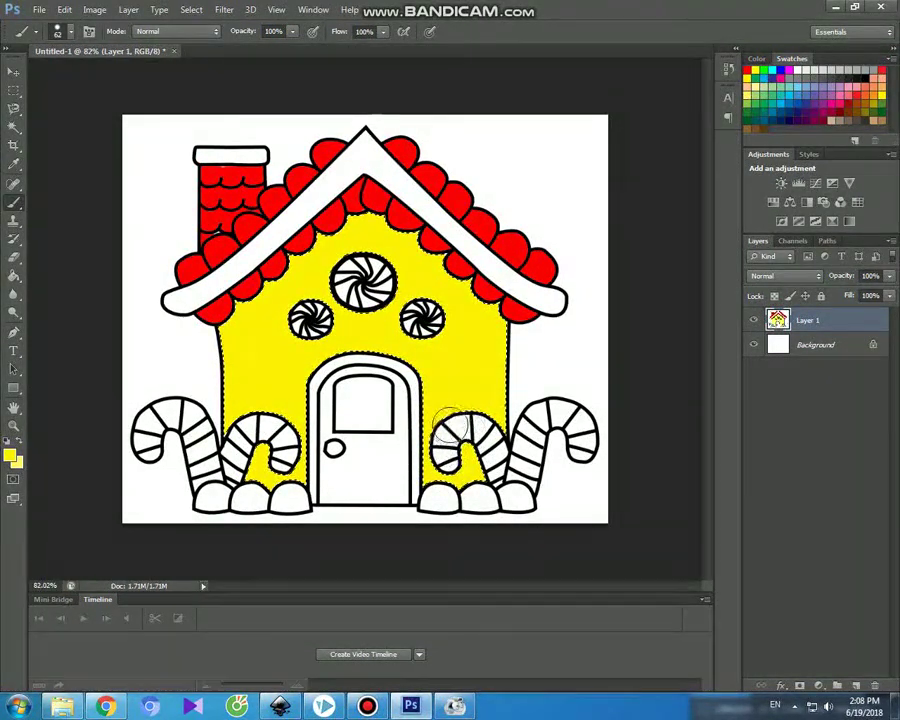
click(14, 71)
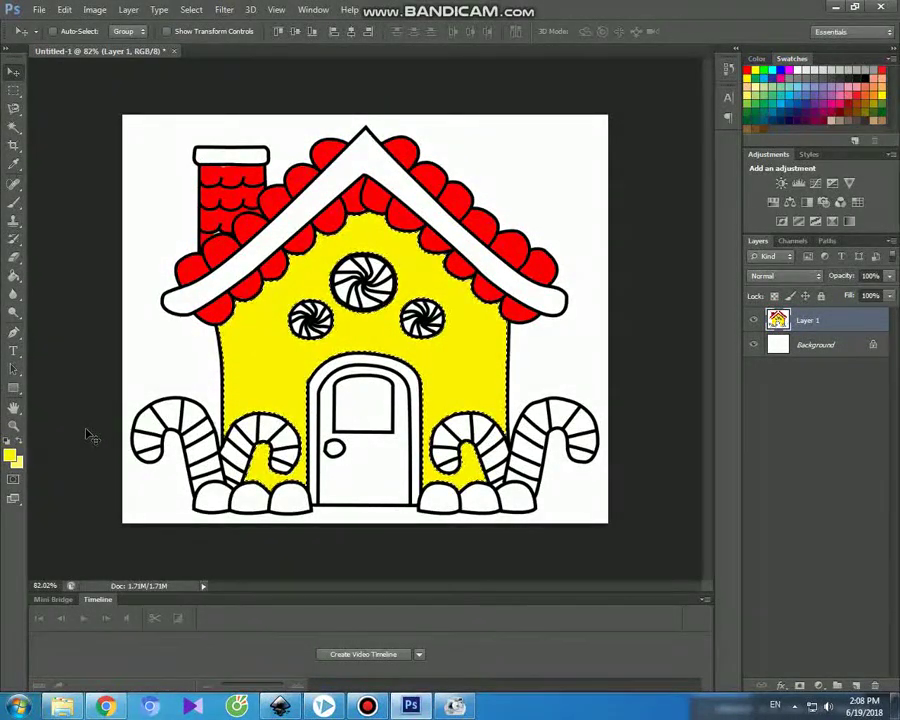
- Select alternate stripes on all four candy canes with the Magic Wand and brush them green (#3dfc02)
click(13, 126)
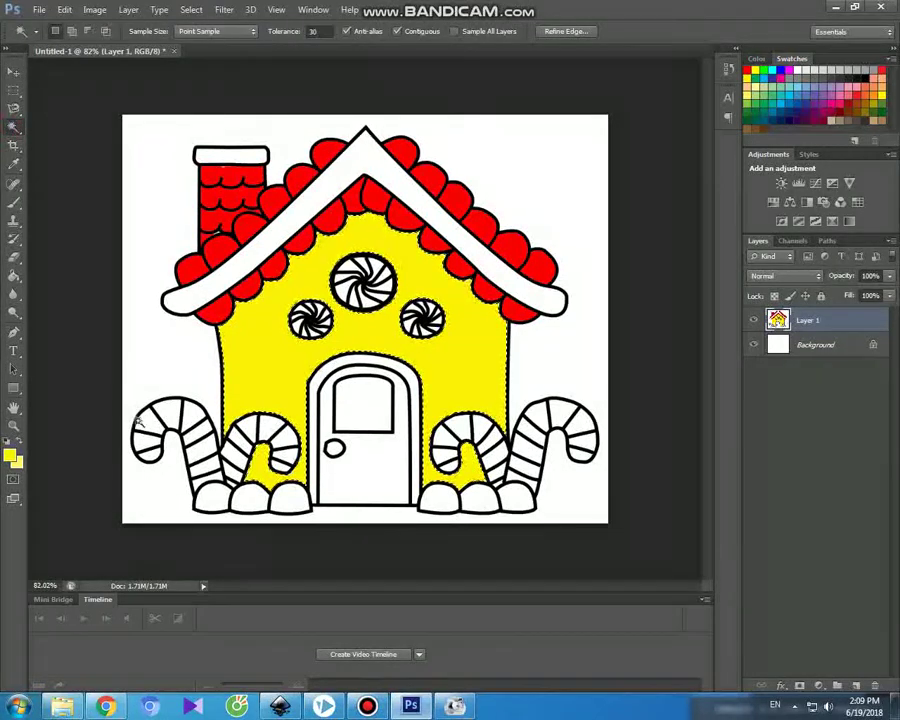
click(144, 448)
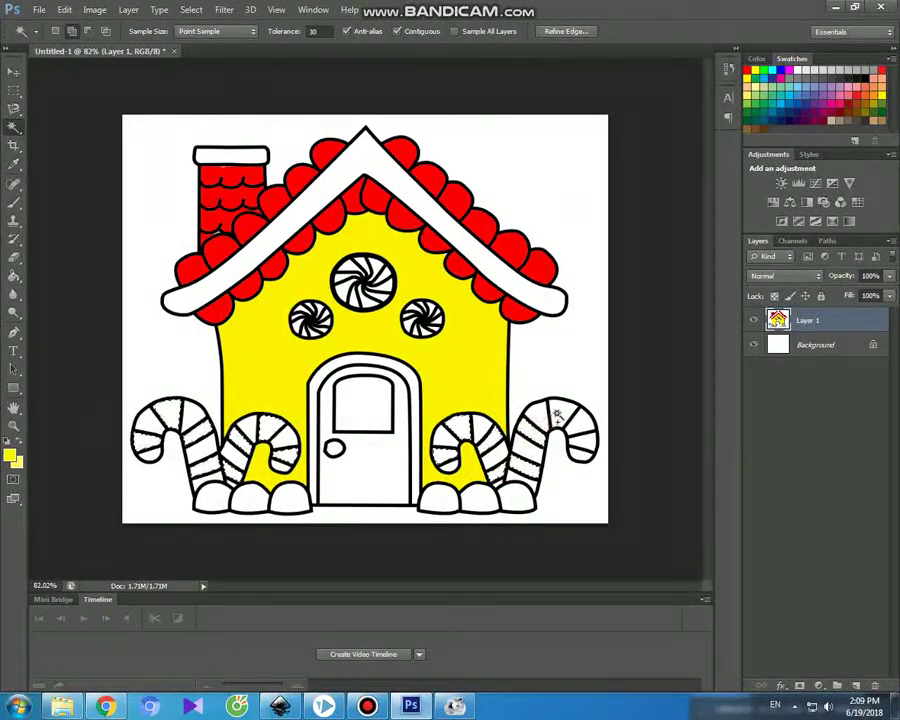
key(i)
click(11, 456)
click(752, 613)
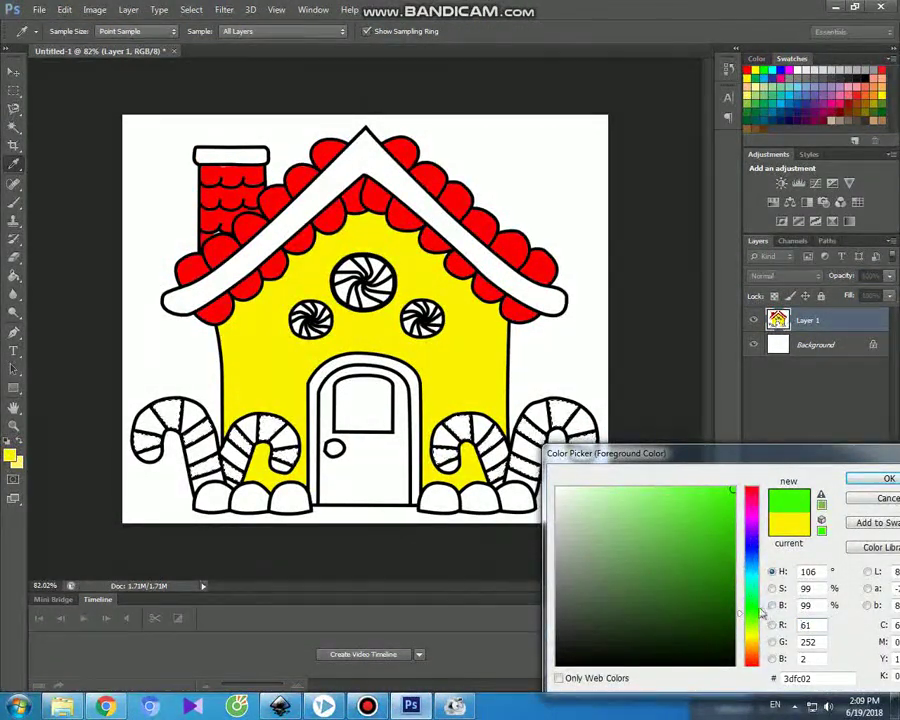
click(868, 479)
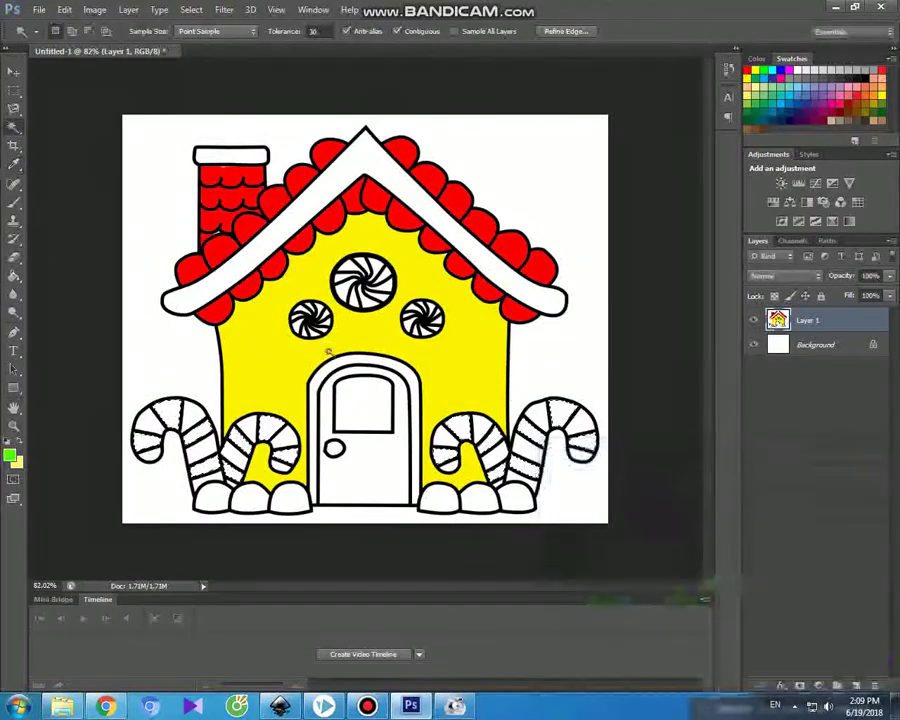
click(14, 201)
mouse_move(159, 400)
mouse_down()
mouse_move(143, 462)
mouse_move(195, 428)
mouse_up()
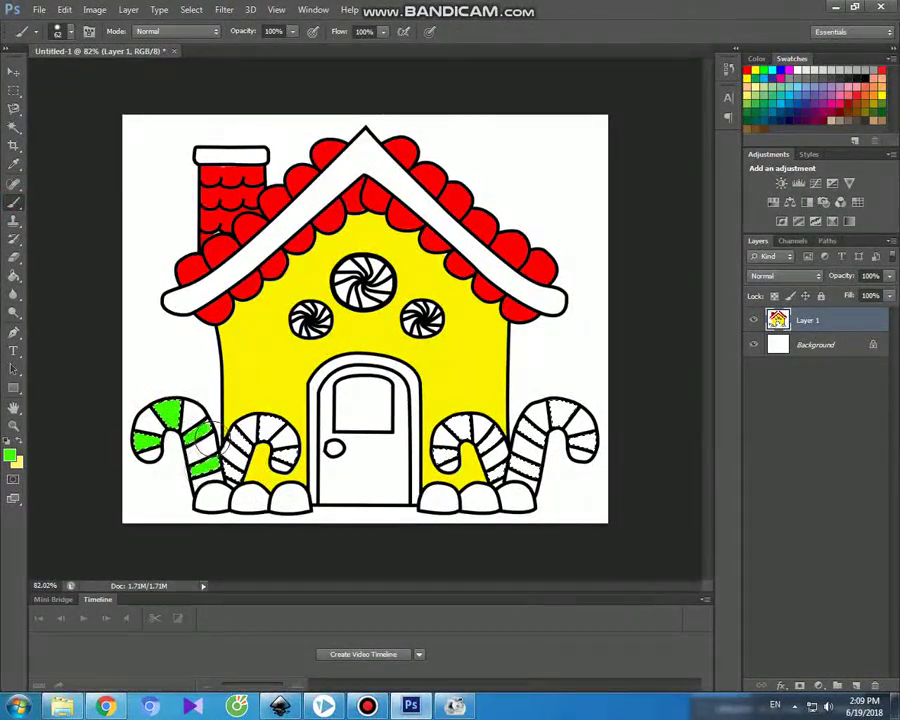
mouse_move(257, 435)
mouse_down()
mouse_move(266, 426)
mouse_move(281, 442)
mouse_up()
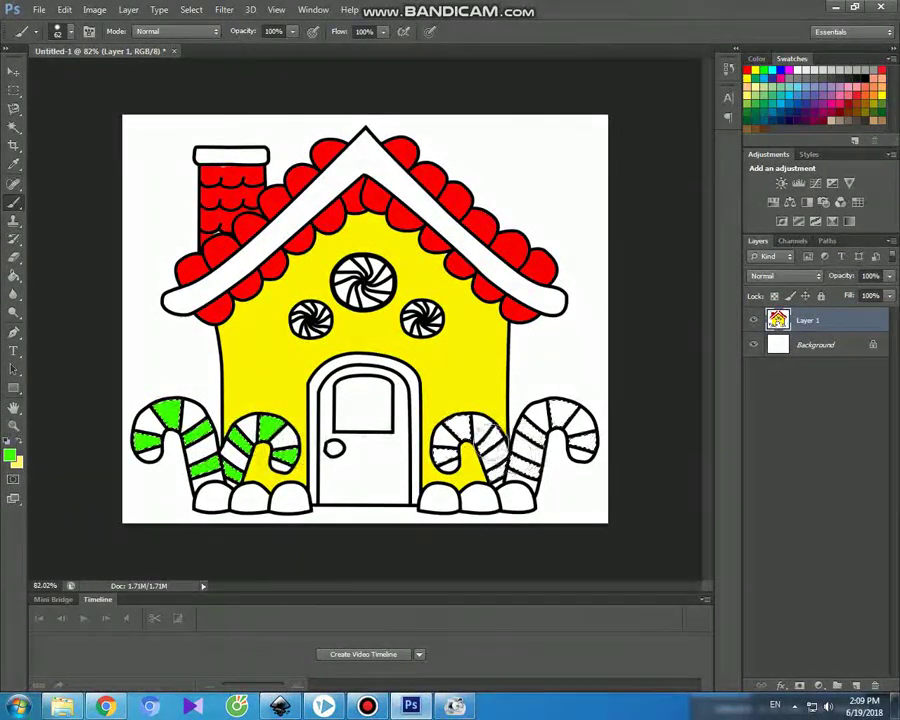
drag(467, 430, 441, 462)
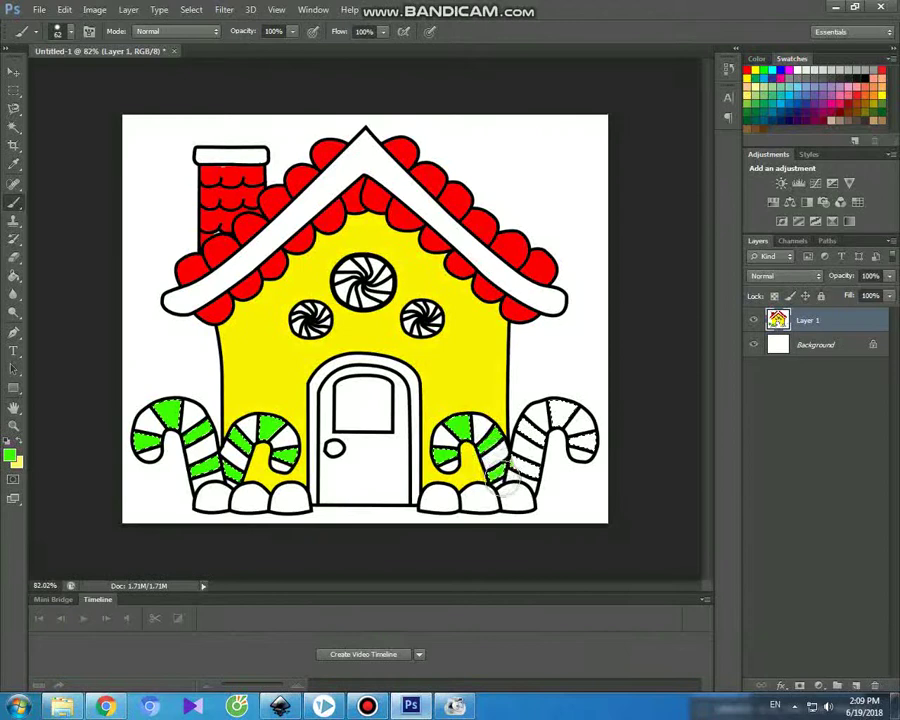
mouse_move(515, 462)
mouse_down()
mouse_move(525, 432)
mouse_move(535, 472)
mouse_move(550, 412)
mouse_move(585, 419)
mouse_move(583, 455)
mouse_up()
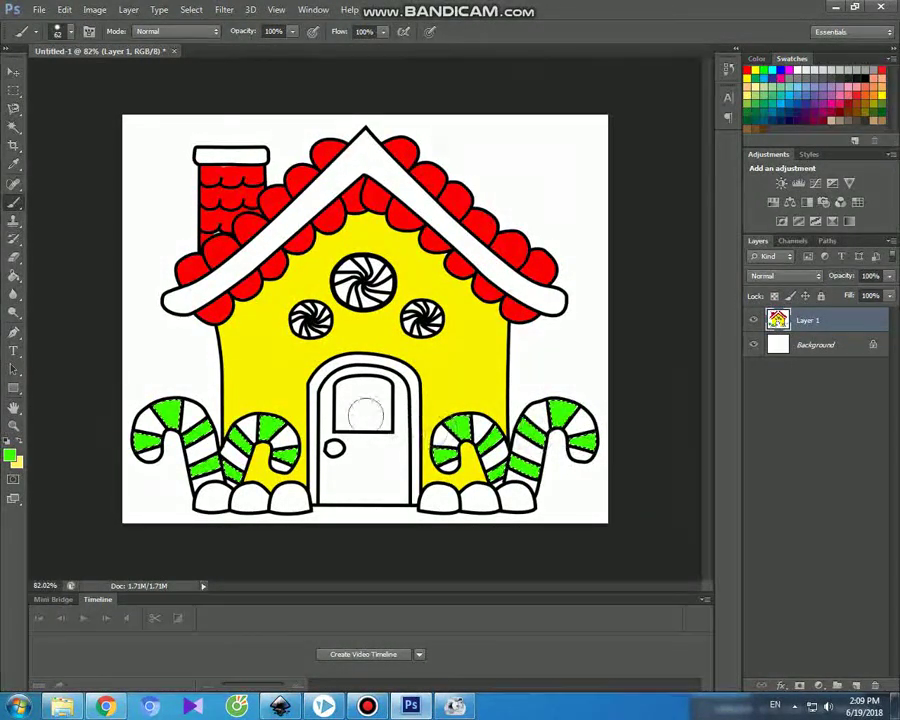
click(13, 72)
- Select the remaining white stripes on all four candy canes together with the Magic Wand
click(13, 126)
key(shift+w)
click(152, 427)
shift+click(151, 455)
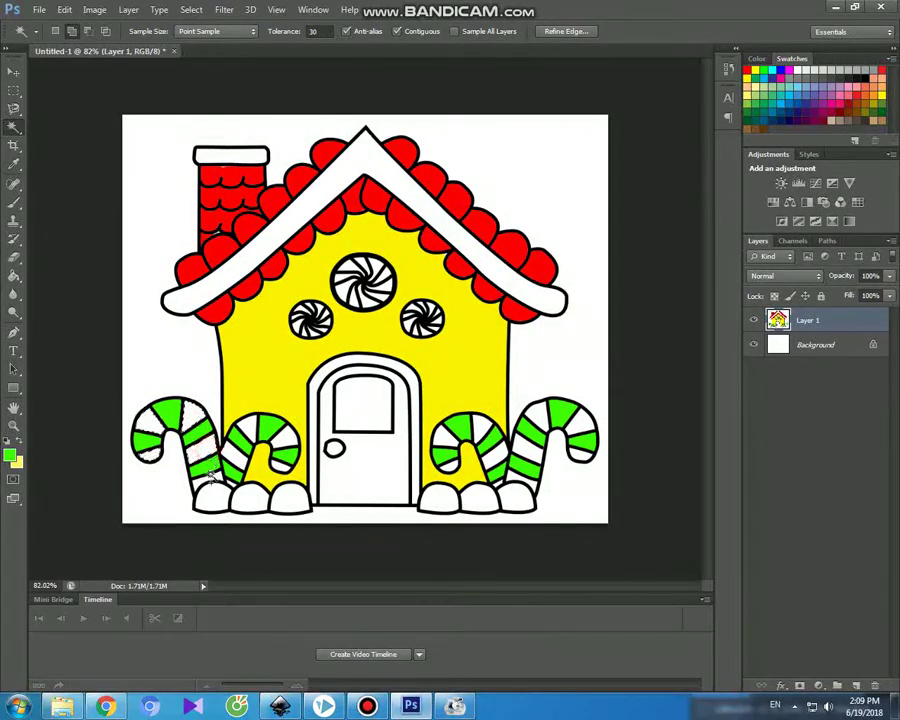
shift+click(231, 452)
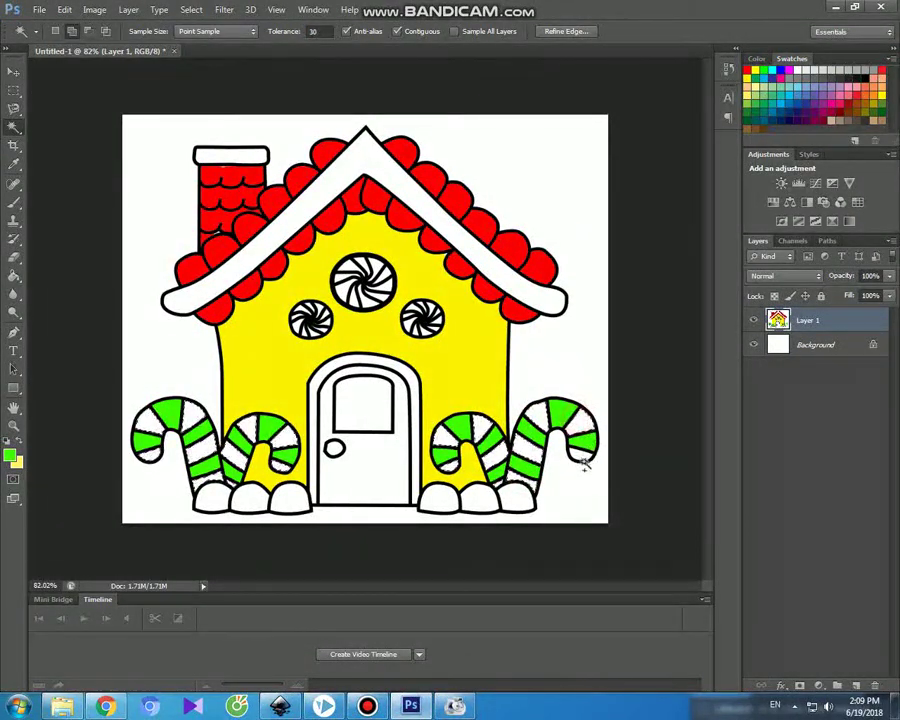
- Brush magenta (#ed02fc) over the selected candy cane stripes and clear the selection
click(10, 456)
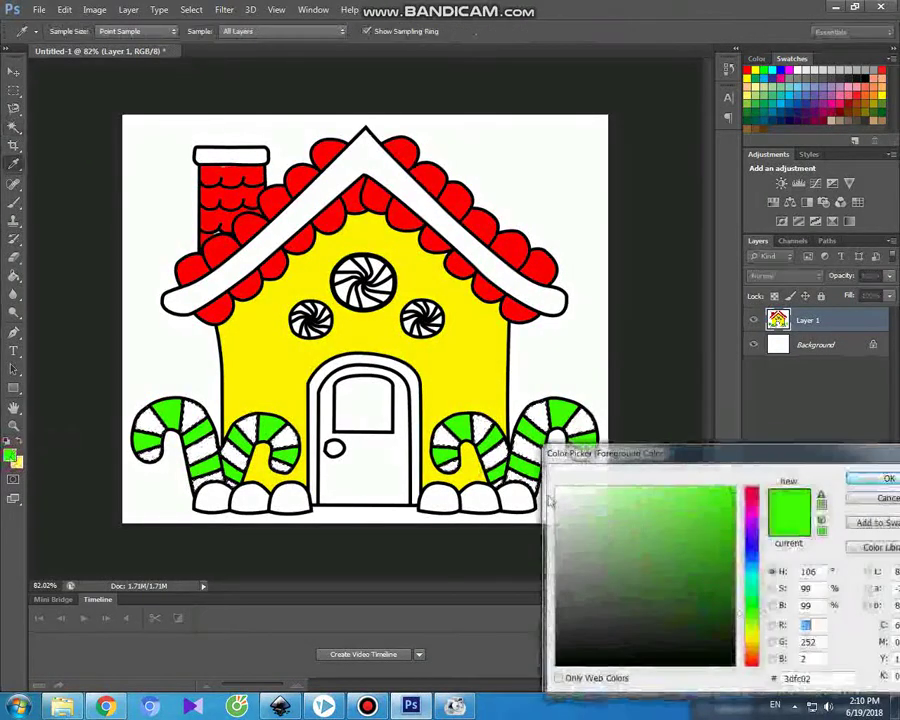
click(753, 526)
click(866, 478)
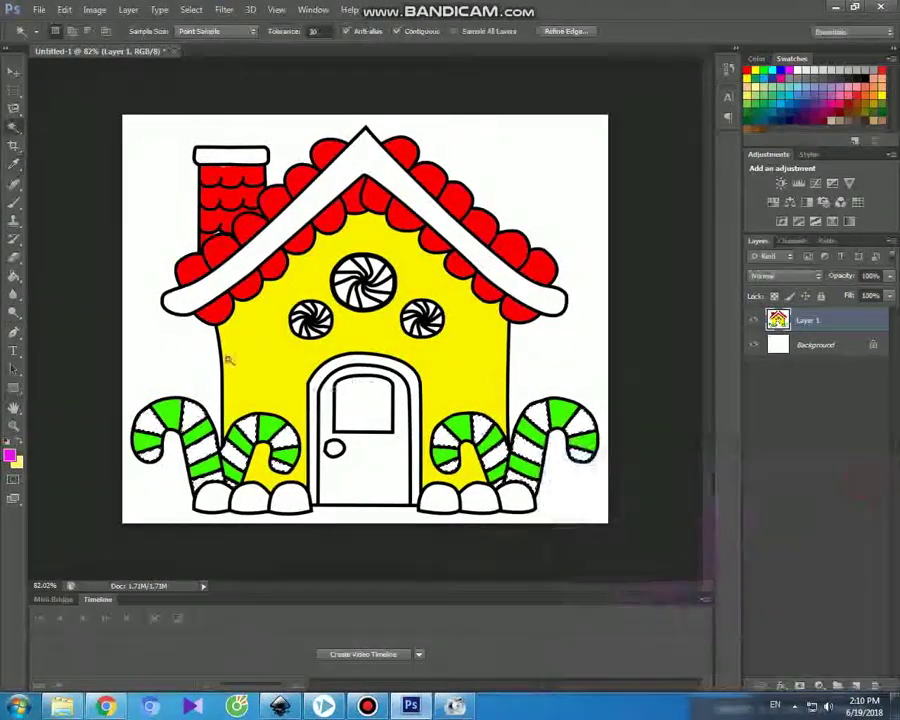
key(b)
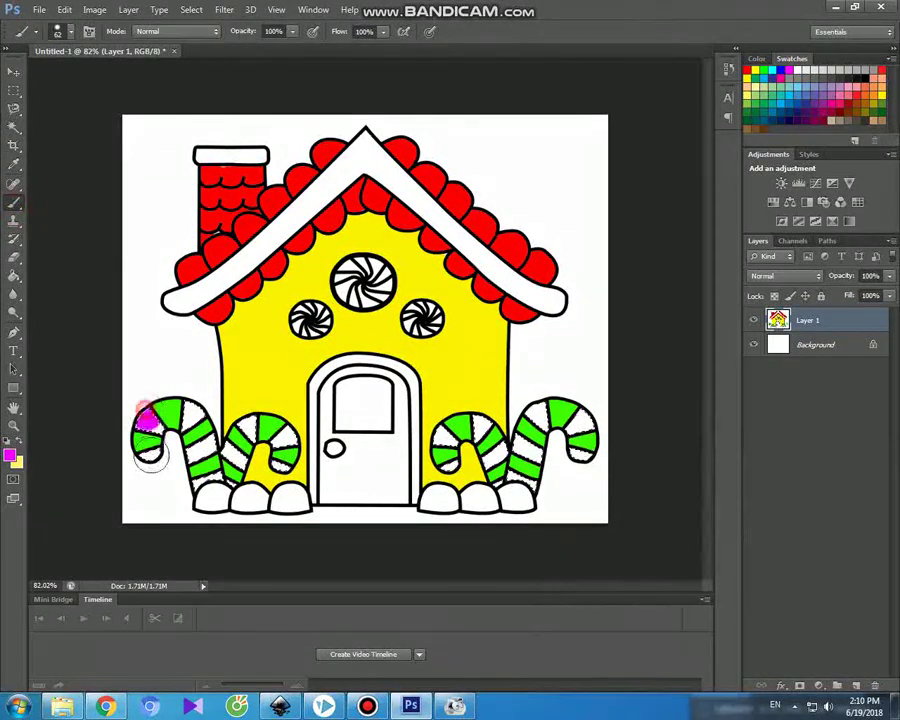
mouse_move(190, 410)
mouse_down()
mouse_move(205, 457)
mouse_move(195, 472)
mouse_move(212, 495)
mouse_move(235, 432)
mouse_move(220, 492)
mouse_move(255, 412)
mouse_move(284, 428)
mouse_up()
drag(430, 442, 441, 424)
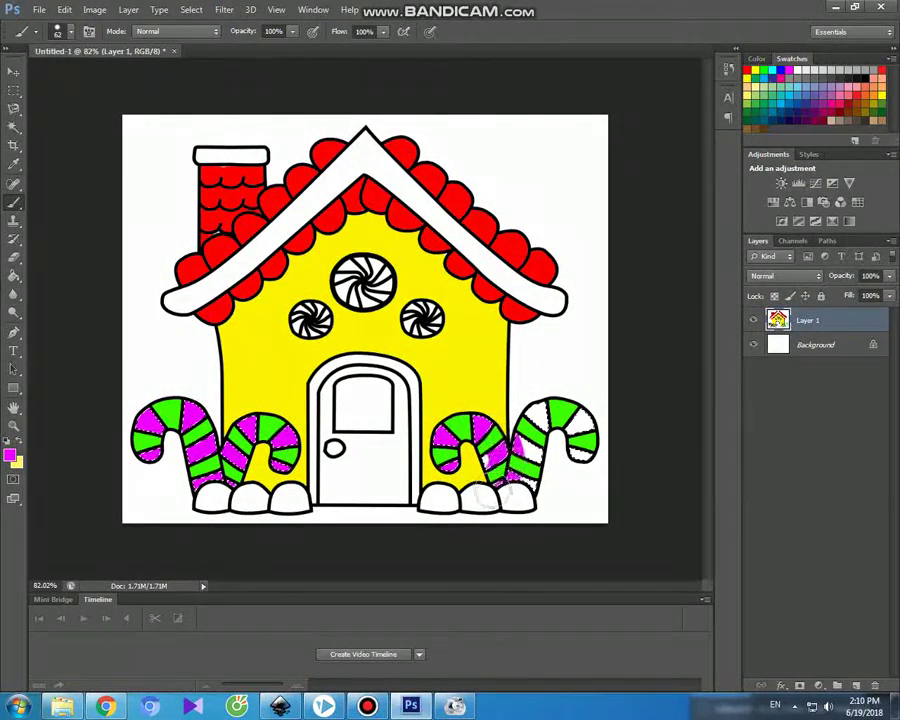
mouse_move(512, 485)
mouse_down()
mouse_move(526, 470)
mouse_move(535, 415)
mouse_move(558, 408)
mouse_move(582, 432)
mouse_up()
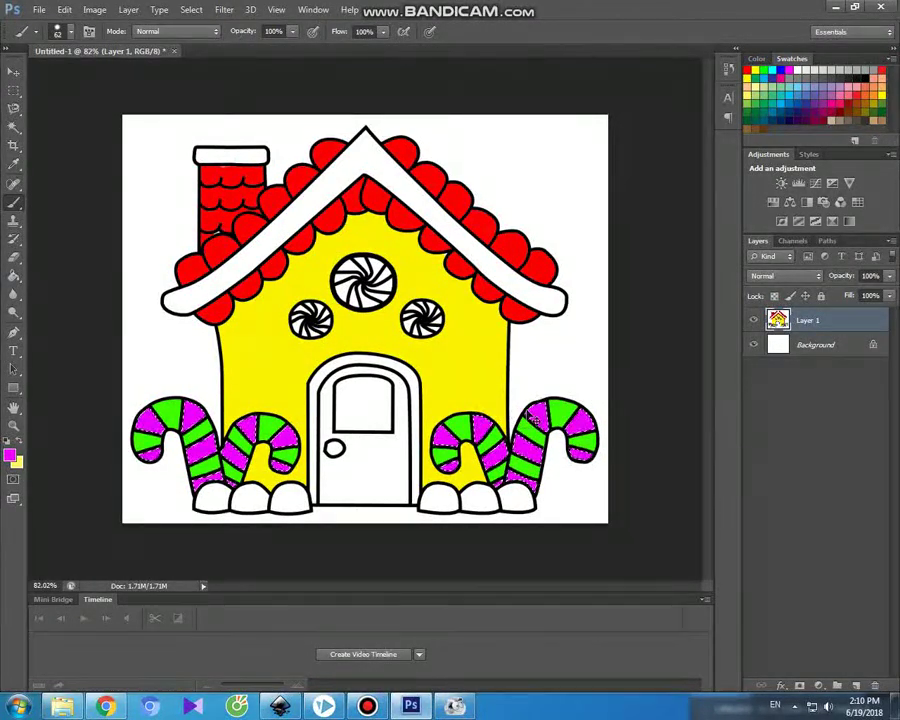
key(ctrl+d)
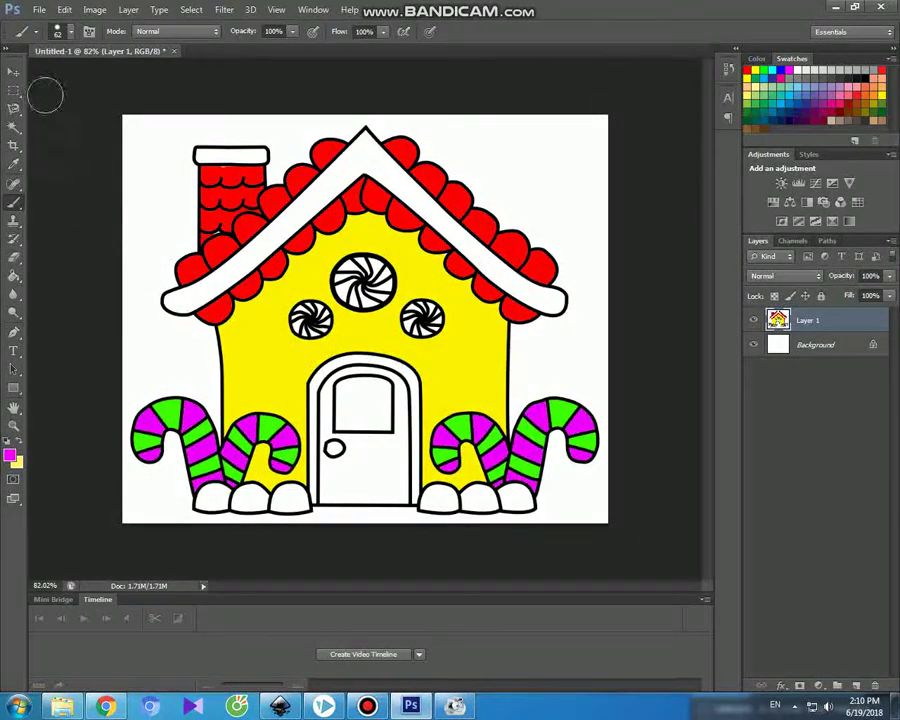
click(13, 71)
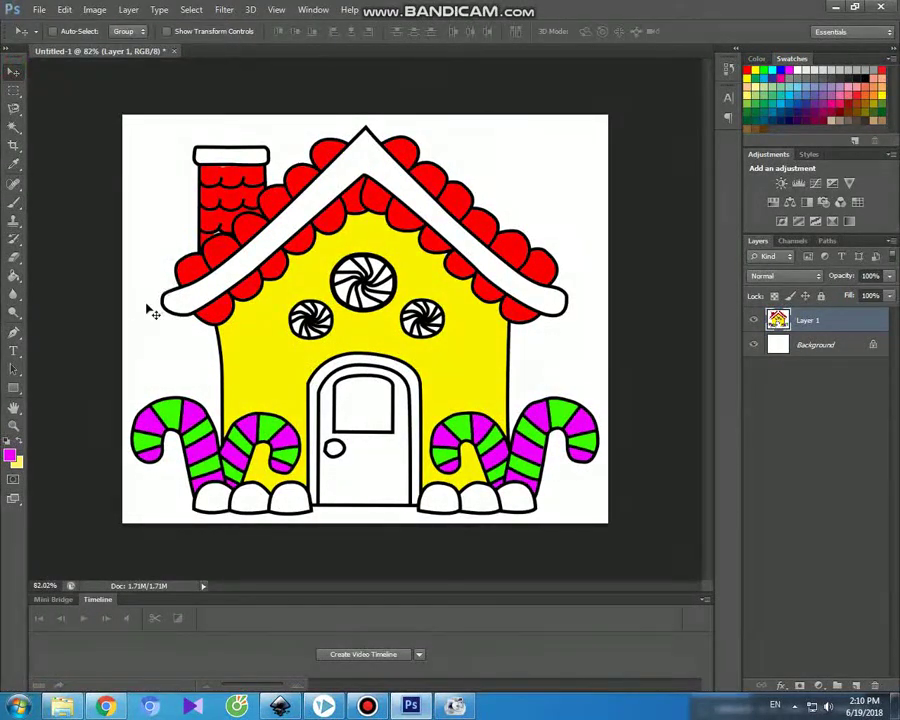
- Select the door panel around its window and knob with the Magic Wand and brush it blue (#0254fc)
click(13, 127)
click(382, 462)
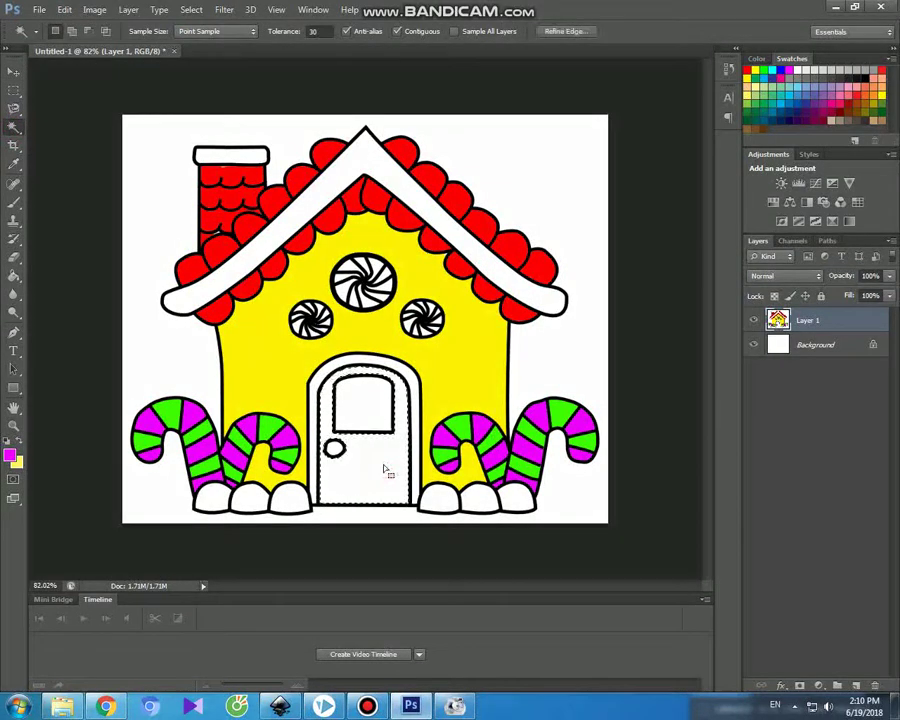
click(12, 456)
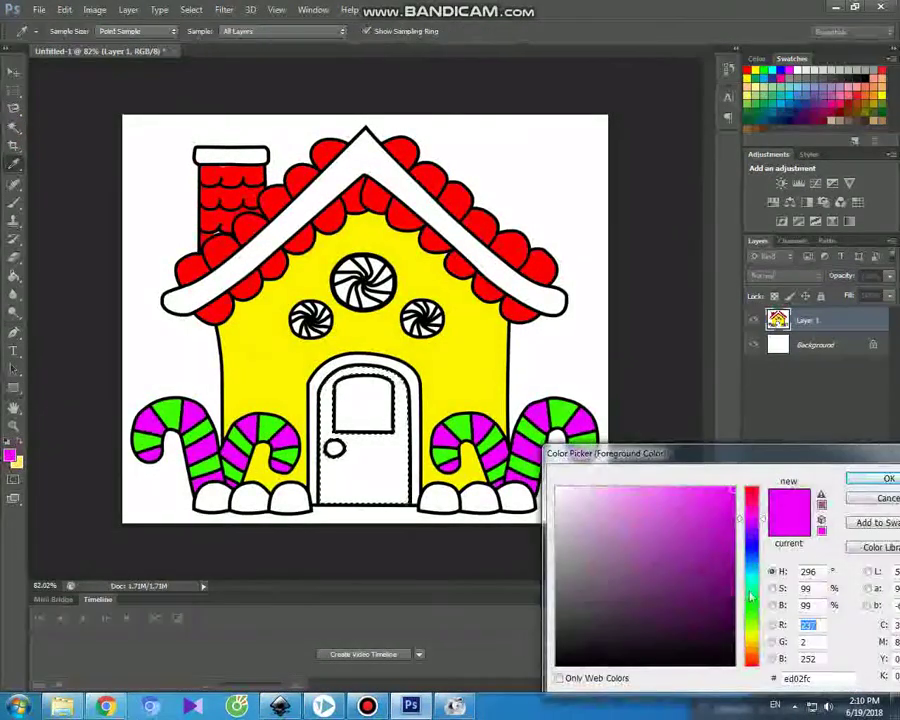
click(753, 560)
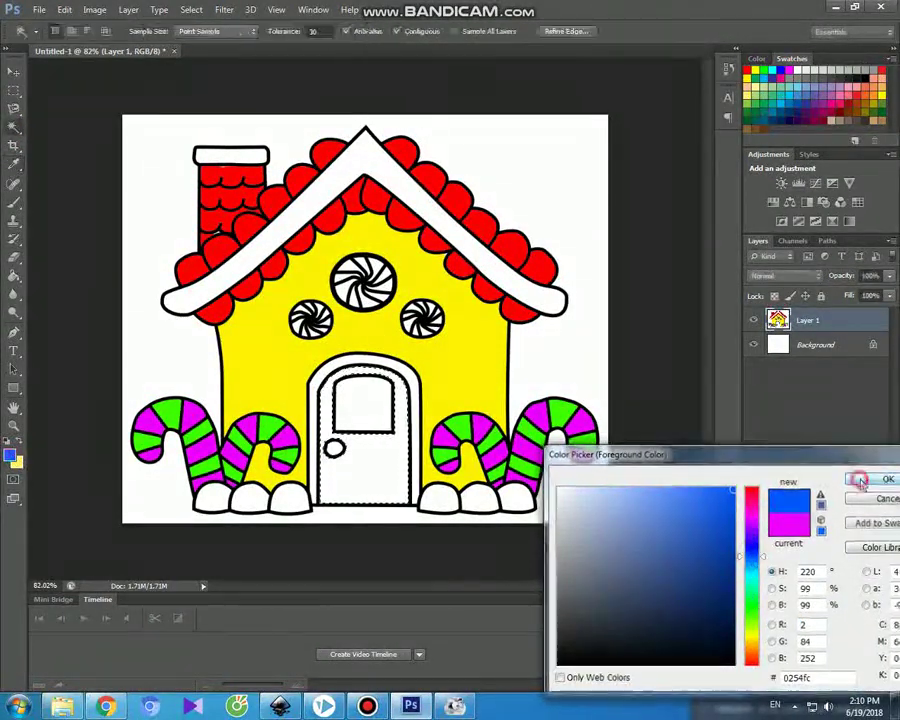
click(862, 478)
click(13, 201)
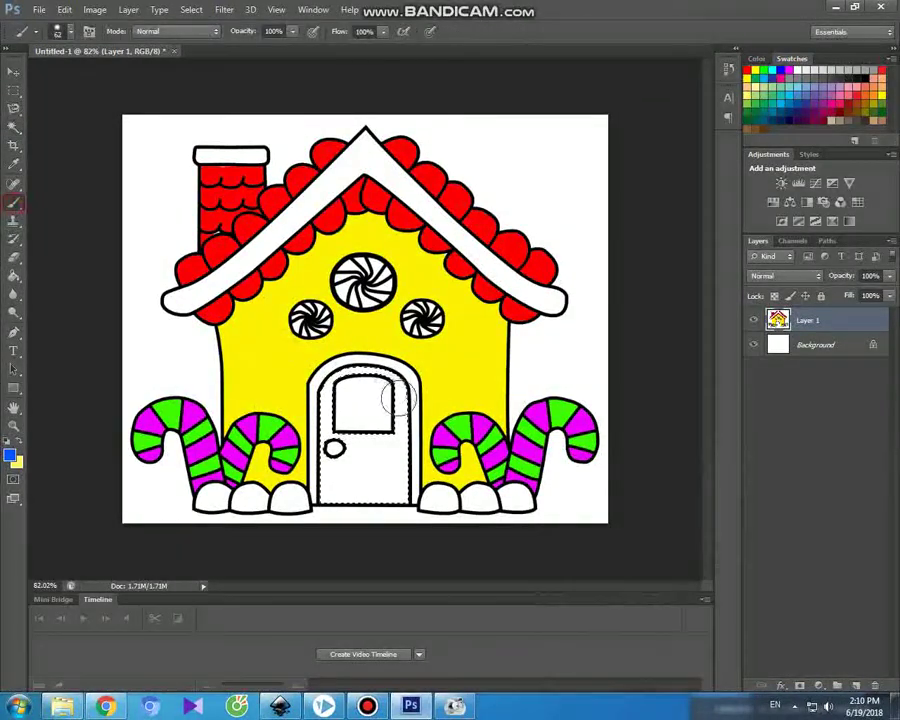
mouse_move(390, 378)
mouse_down()
mouse_move(339, 373)
mouse_move(322, 385)
mouse_move(328, 452)
mouse_up()
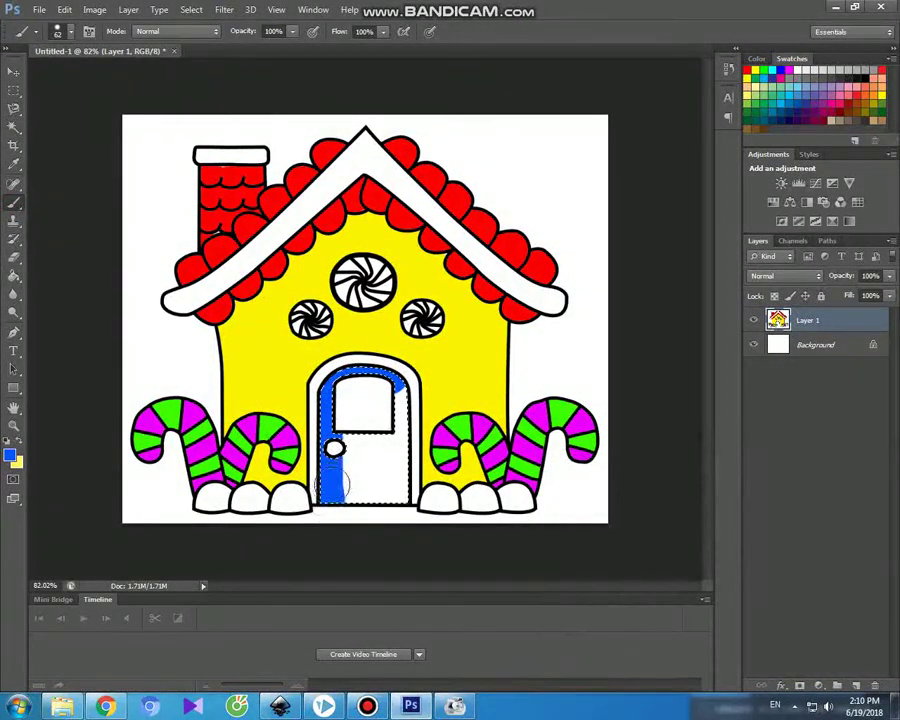
mouse_move(350, 506)
mouse_down()
mouse_move(370, 441)
mouse_move(390, 508)
mouse_move(378, 478)
mouse_move(386, 407)
mouse_up()
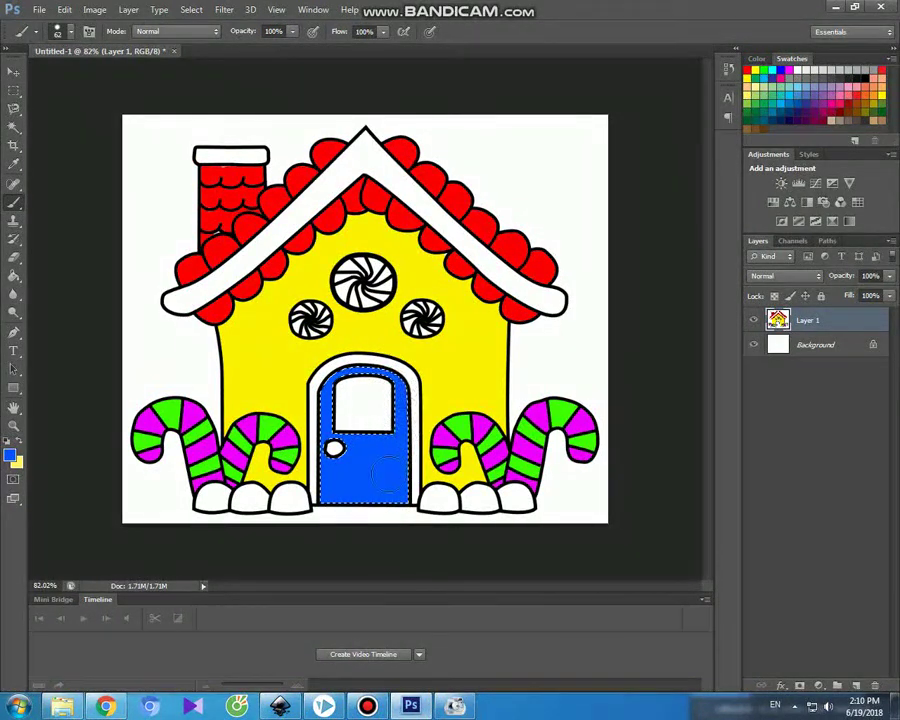
click(14, 71)
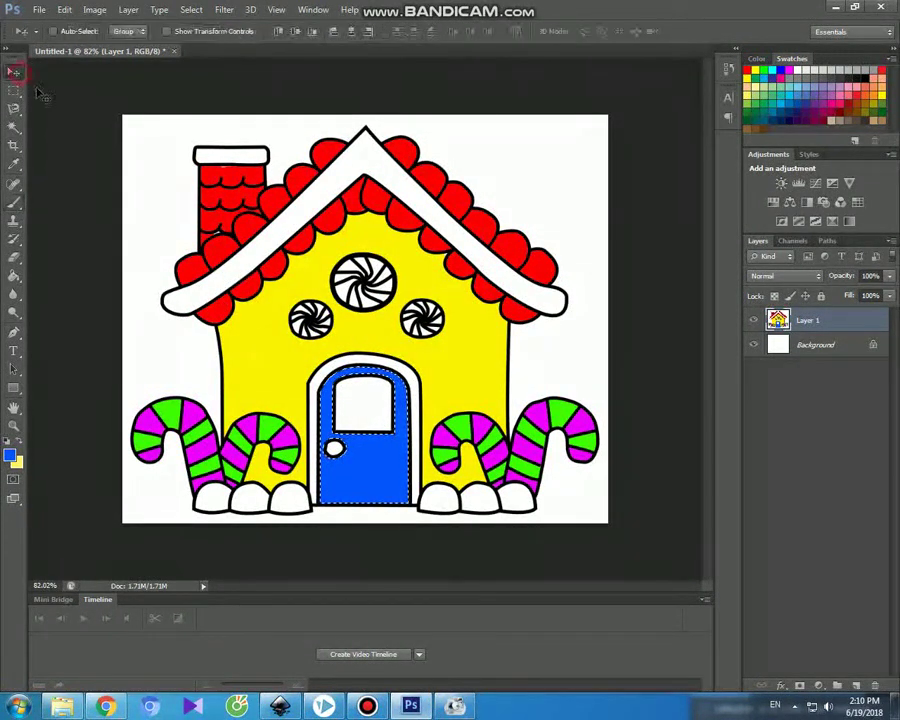
- Select the arched door frame with the Magic Wand and brush it light pink
click(14, 126)
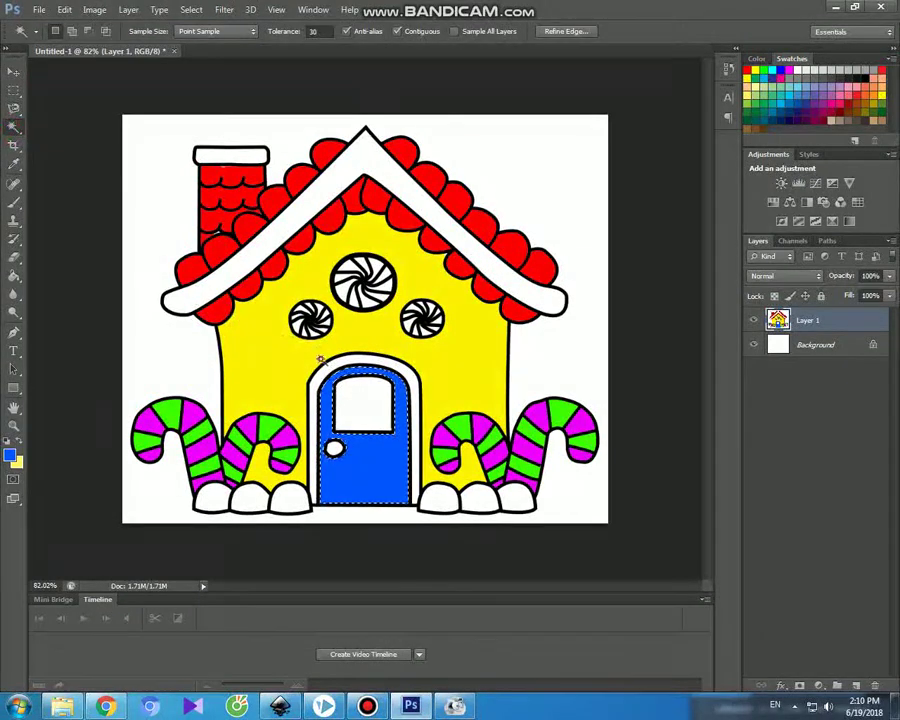
click(325, 370)
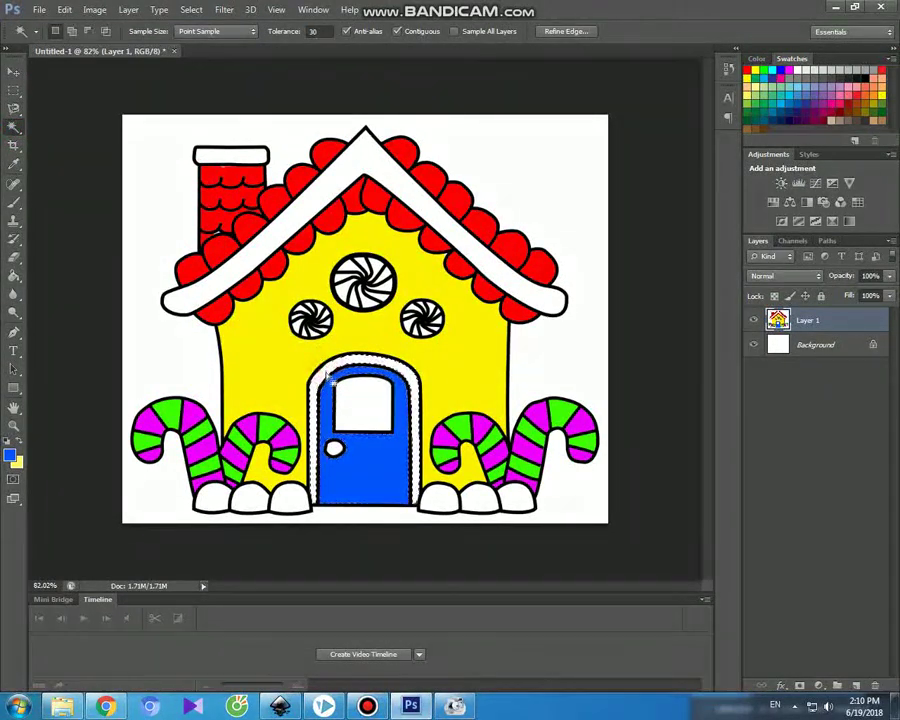
click(11, 455)
click(751, 513)
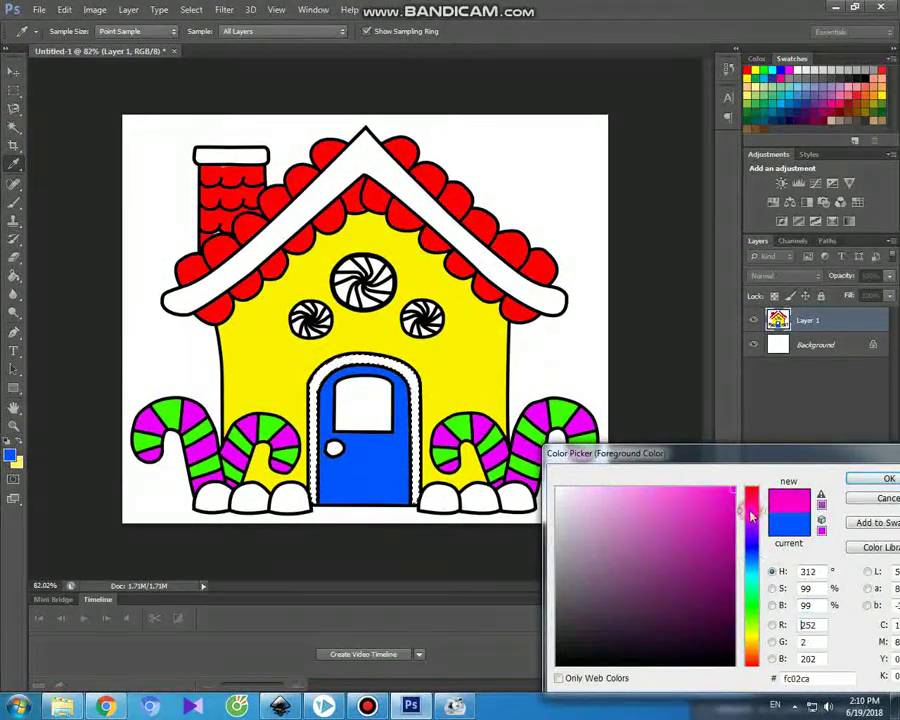
click(641, 488)
click(870, 478)
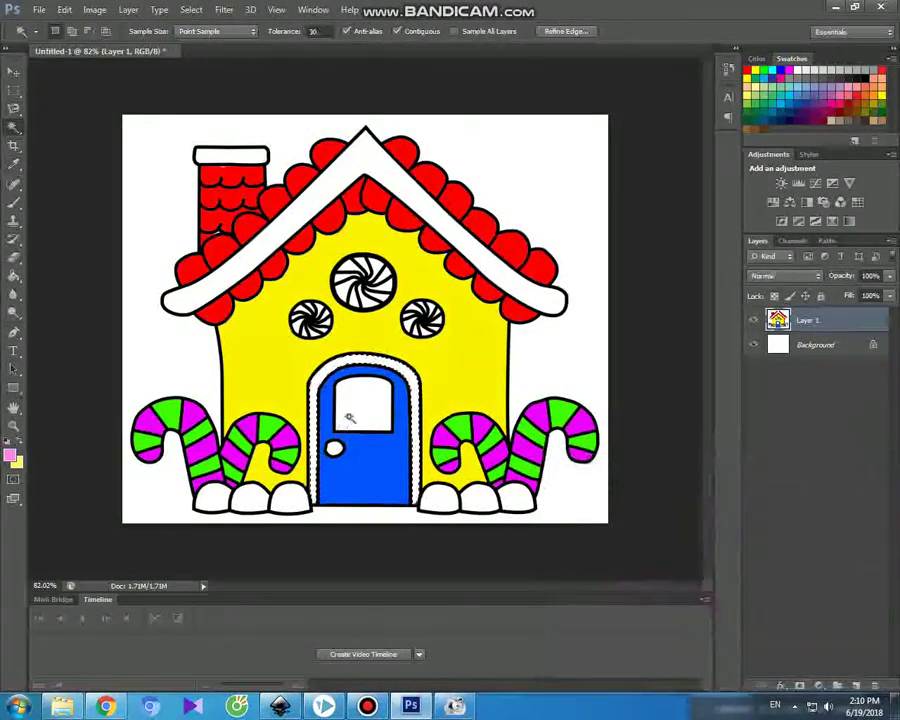
click(14, 200)
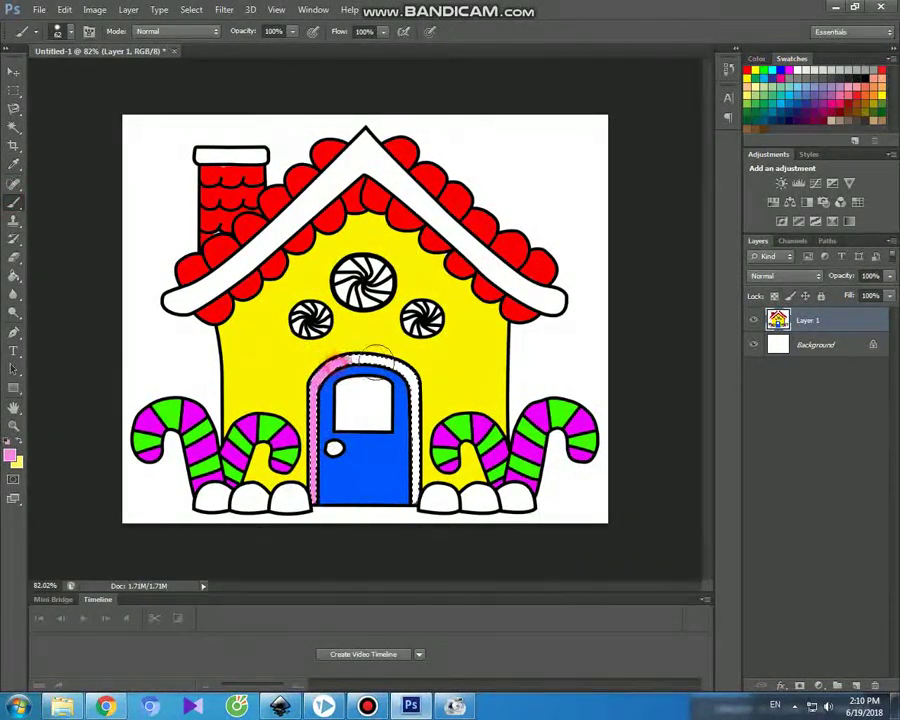
drag(377, 357, 415, 384)
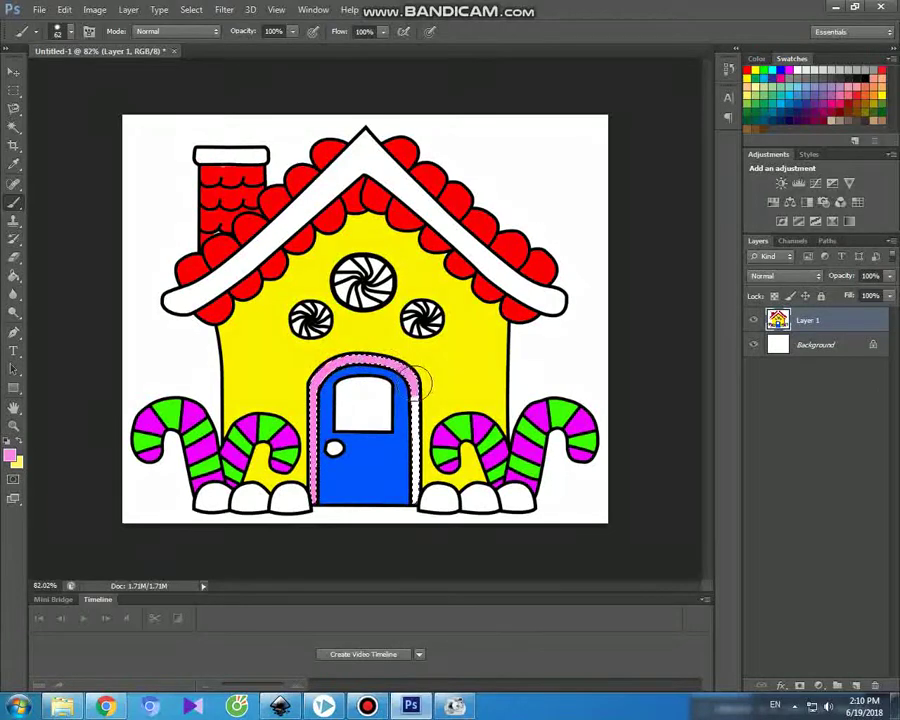
- Select the door's window with the Magic Wand and brush it dark magenta (#bb0697)
click(11, 456)
click(729, 534)
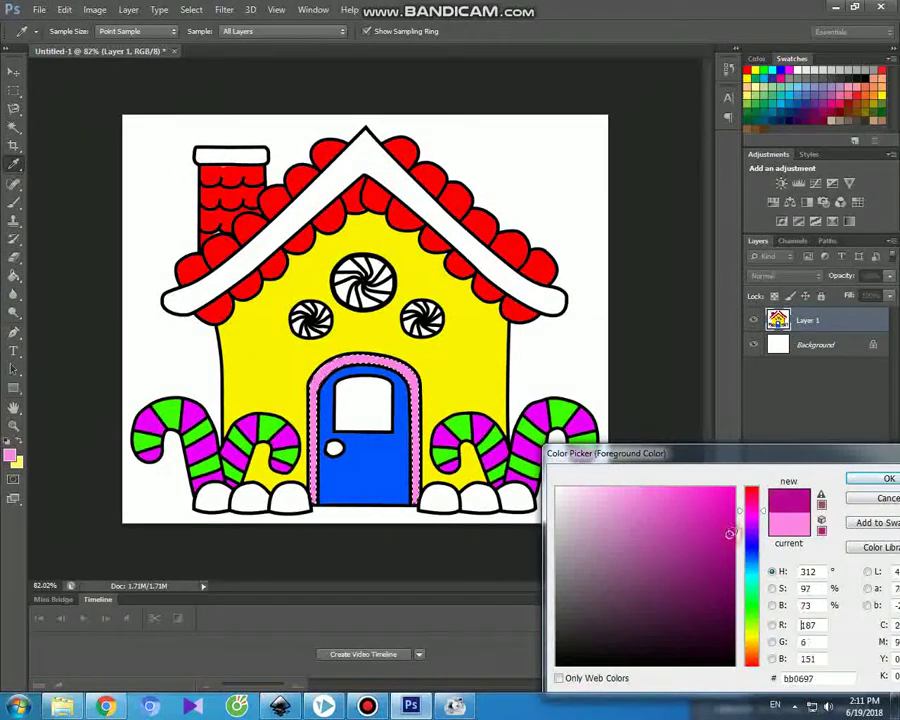
click(886, 479)
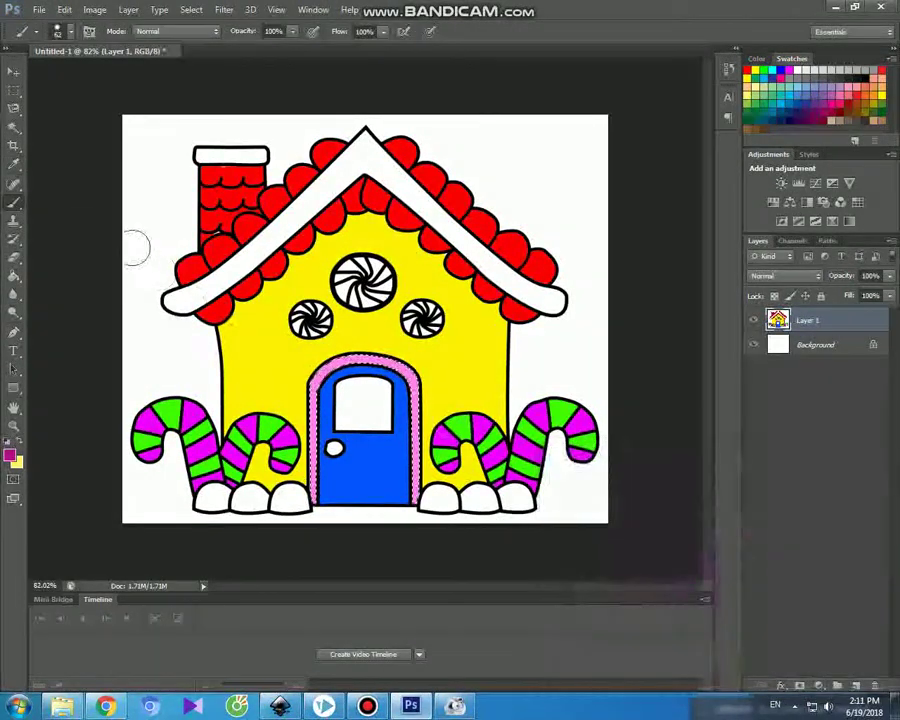
click(14, 127)
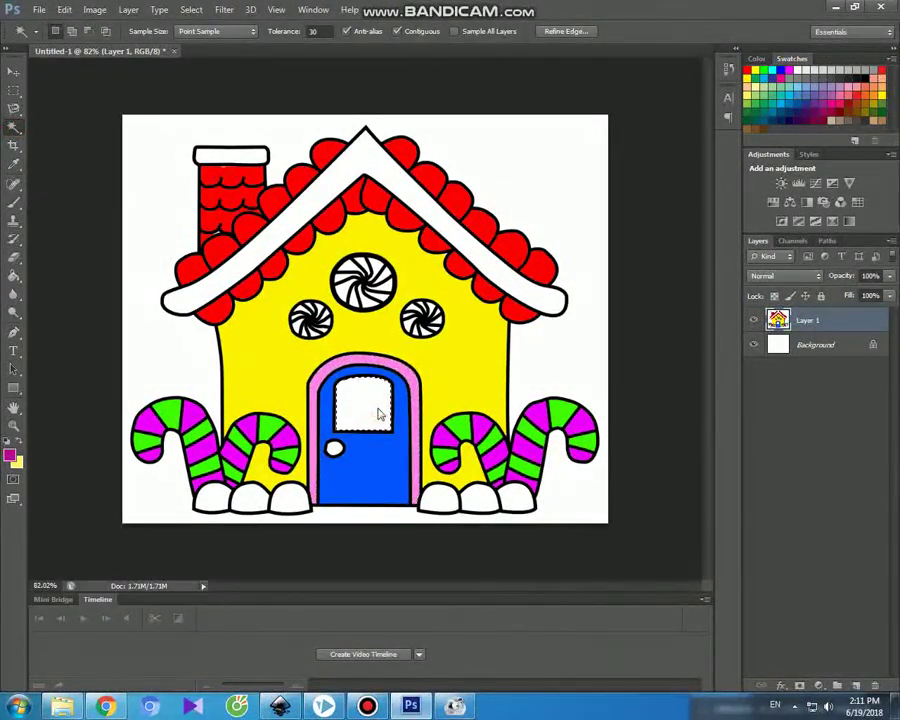
click(14, 203)
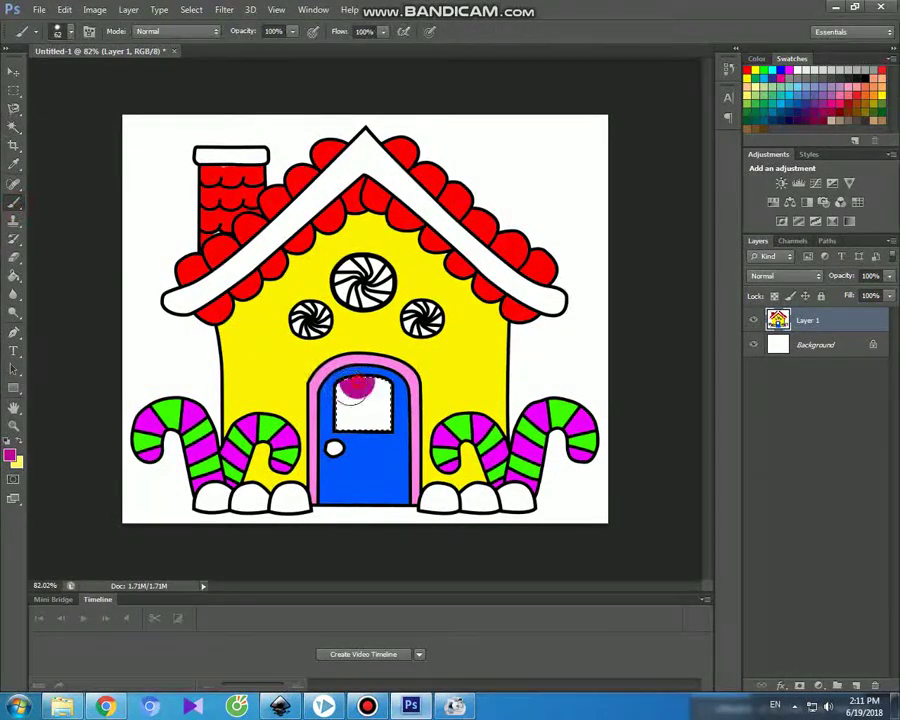
drag(378, 410, 362, 402)
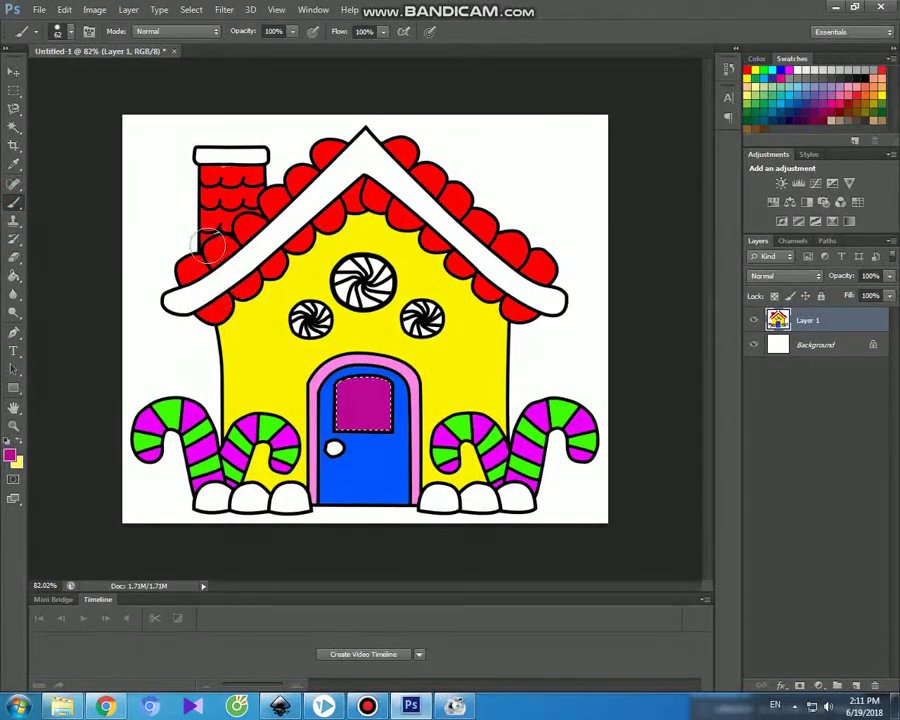
click(14, 72)
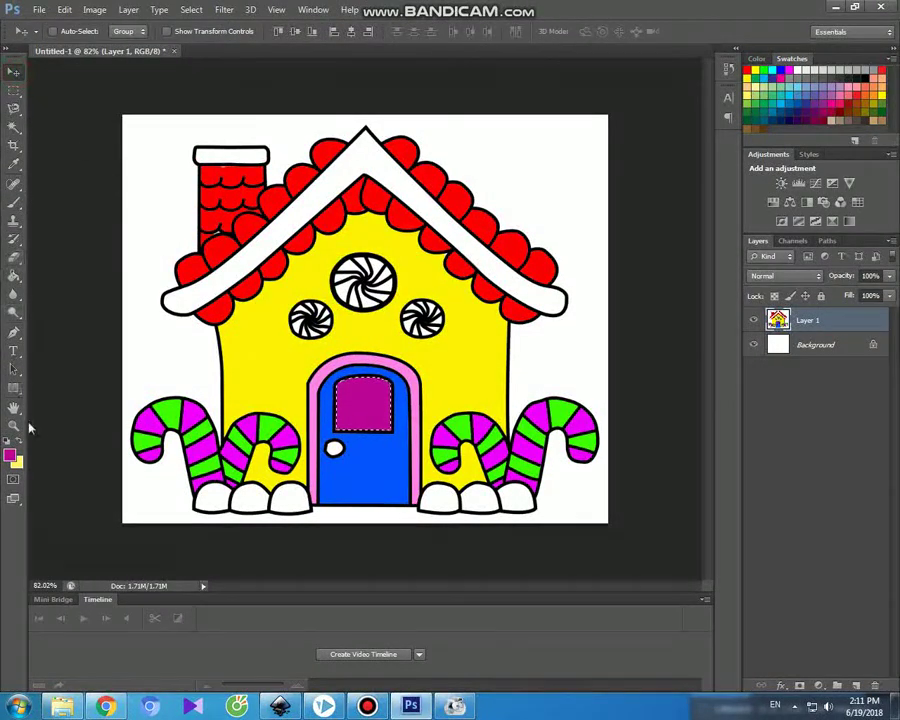
- Select the doorknob with the Magic Wand and brush it olive yellow (#acbb06)
click(14, 126)
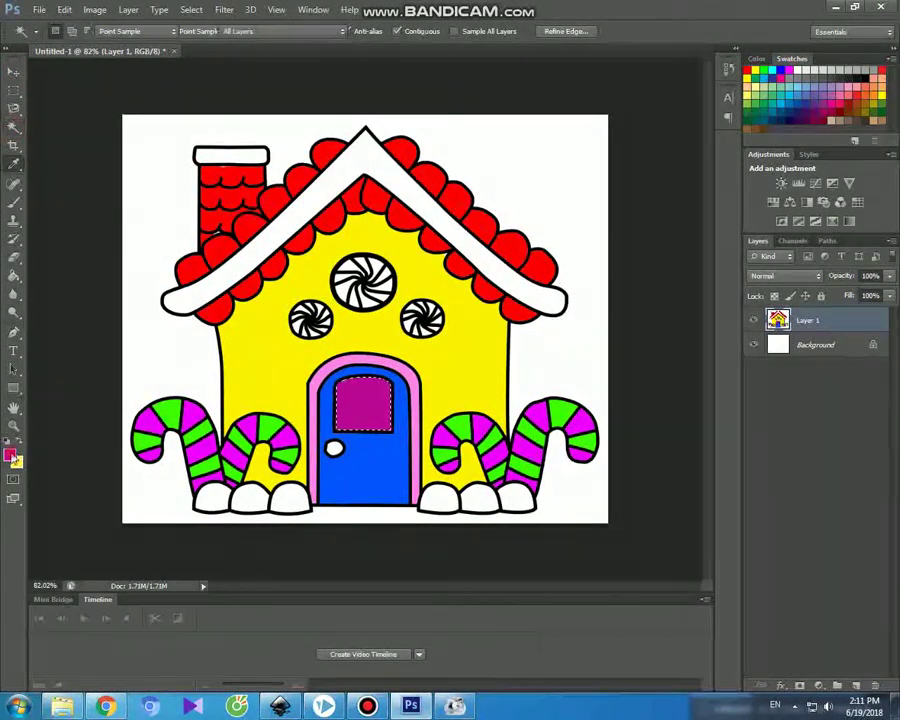
click(10, 455)
click(755, 634)
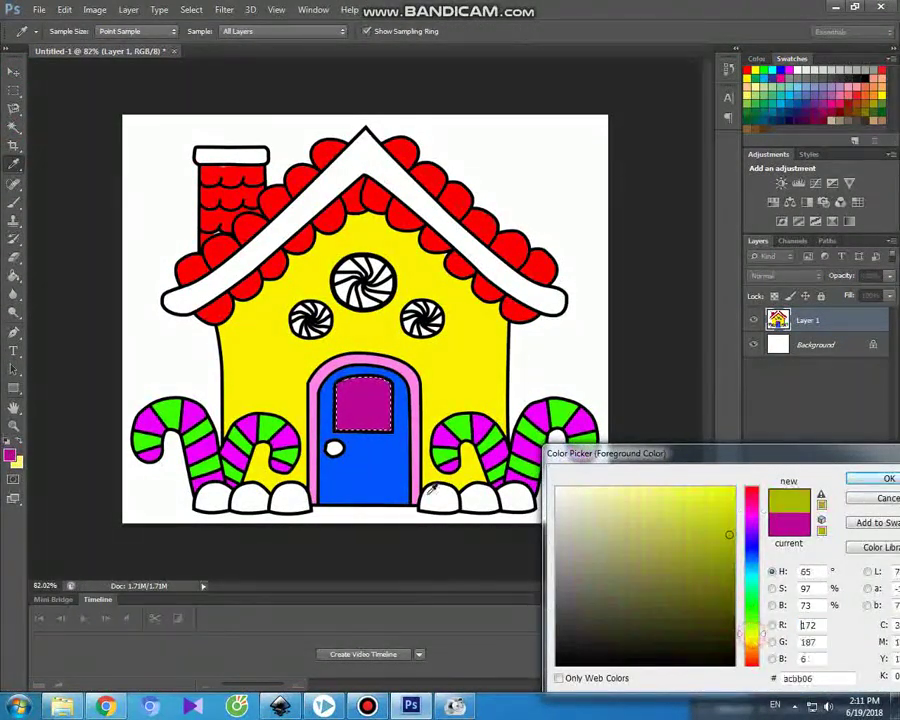
click(855, 480)
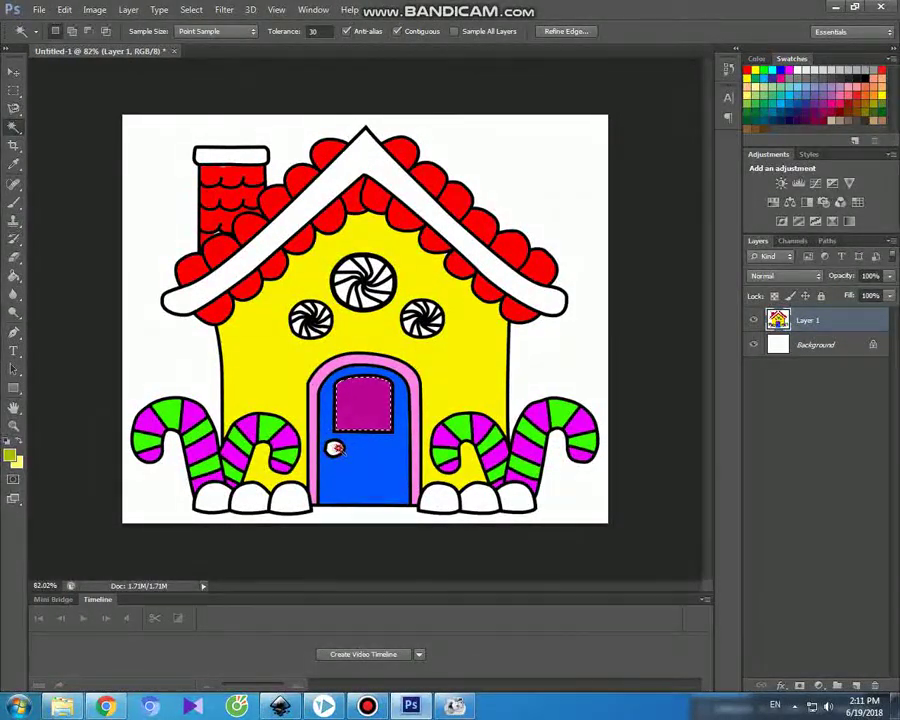
click(14, 200)
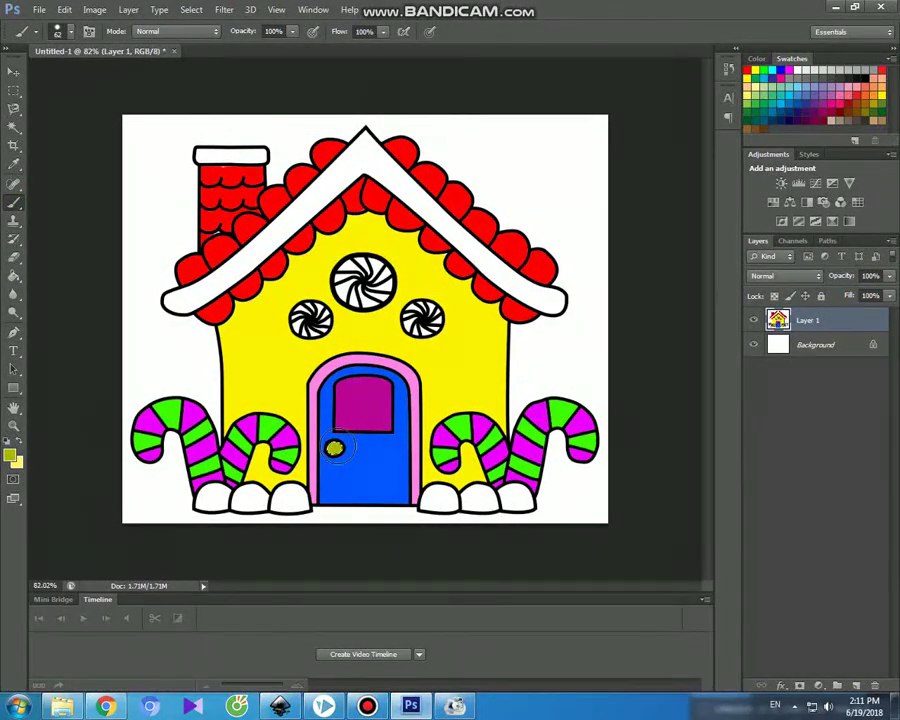
click(13, 71)
- Select the leftmost gumdrop and the middle gumdrop right of the door with the Magic Wand and brush both dark blue (#0635bb)
click(14, 125)
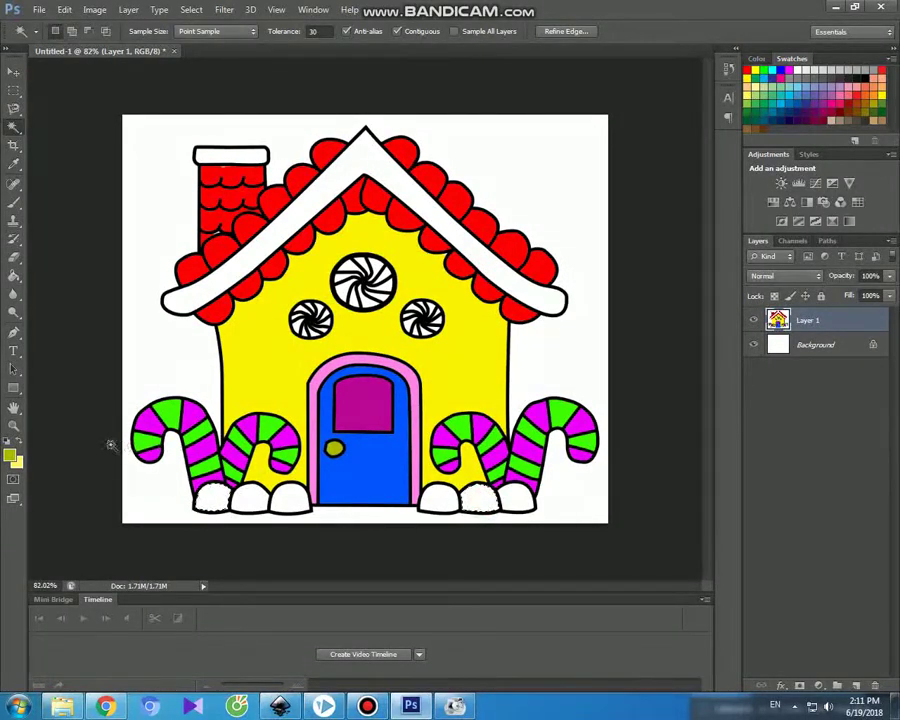
click(12, 456)
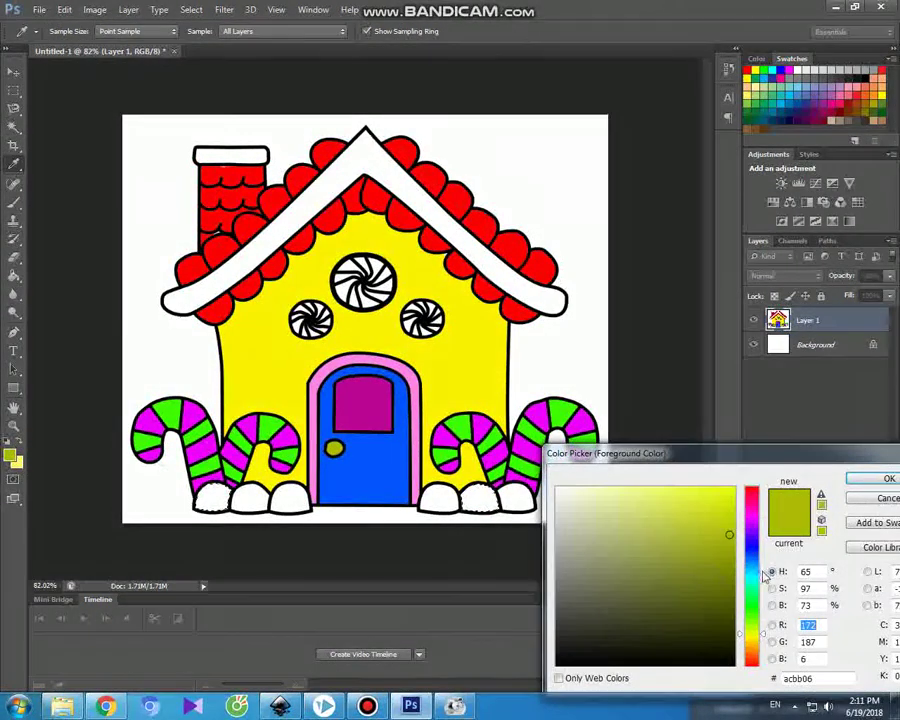
click(748, 555)
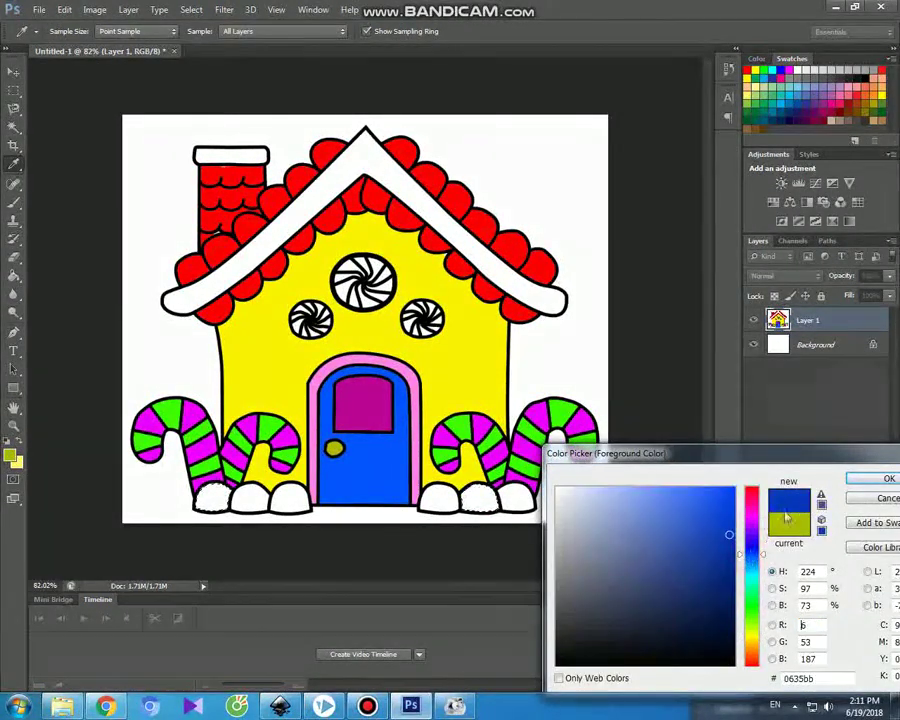
click(860, 478)
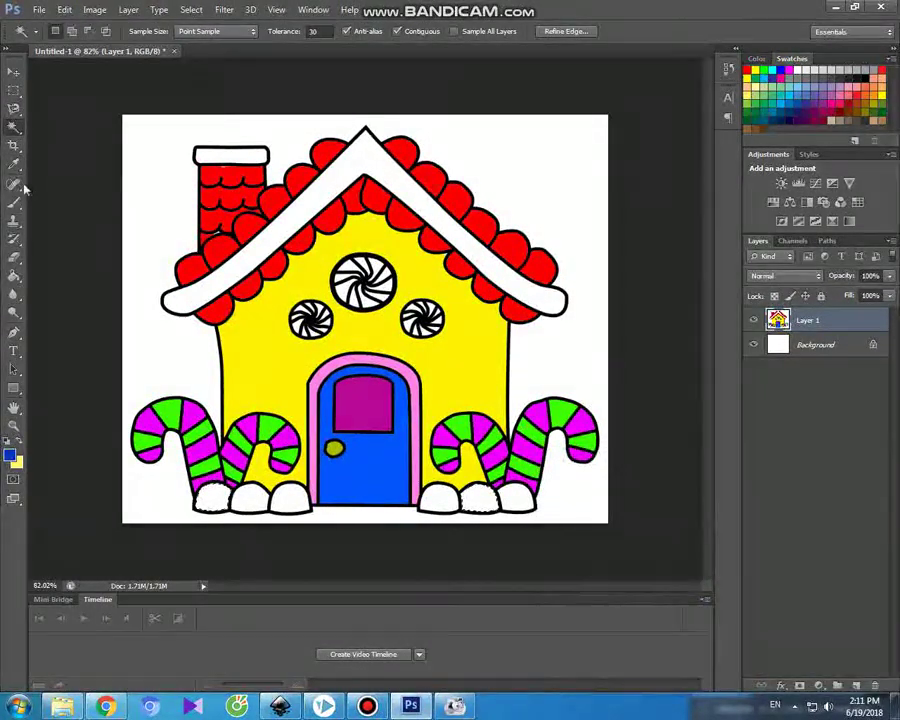
click(14, 201)
click(213, 497)
mouse_move(213, 497)
mouse_down()
mouse_move(201, 492)
mouse_move(210, 497)
mouse_up()
drag(466, 488, 472, 488)
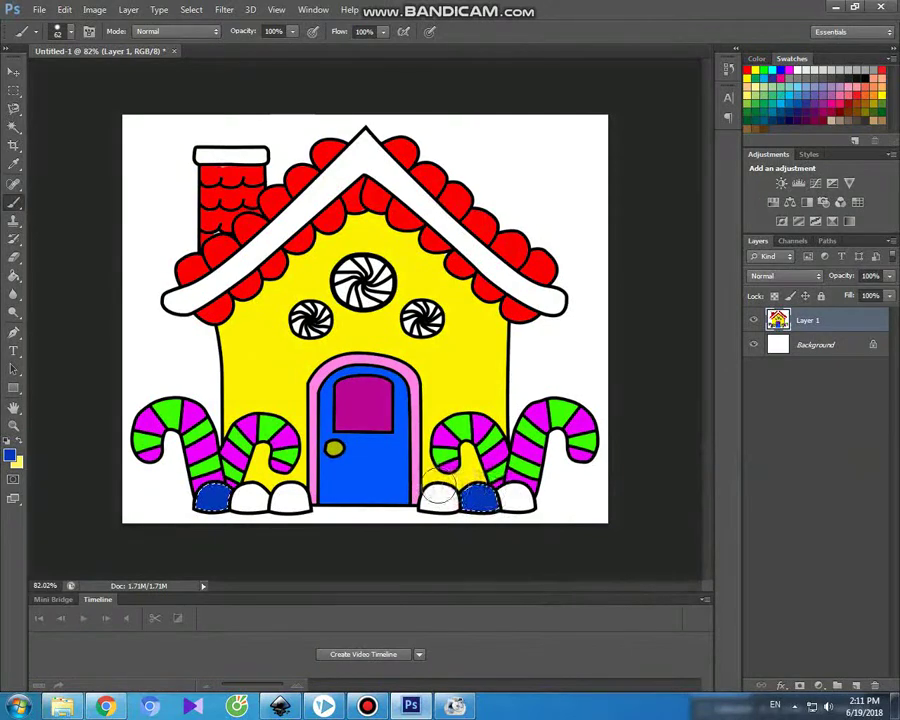
- Select the middle gumdrop left of the door and the rightmost gumdrop with the Magic Wand and brush both red (#fe070d)
click(14, 126)
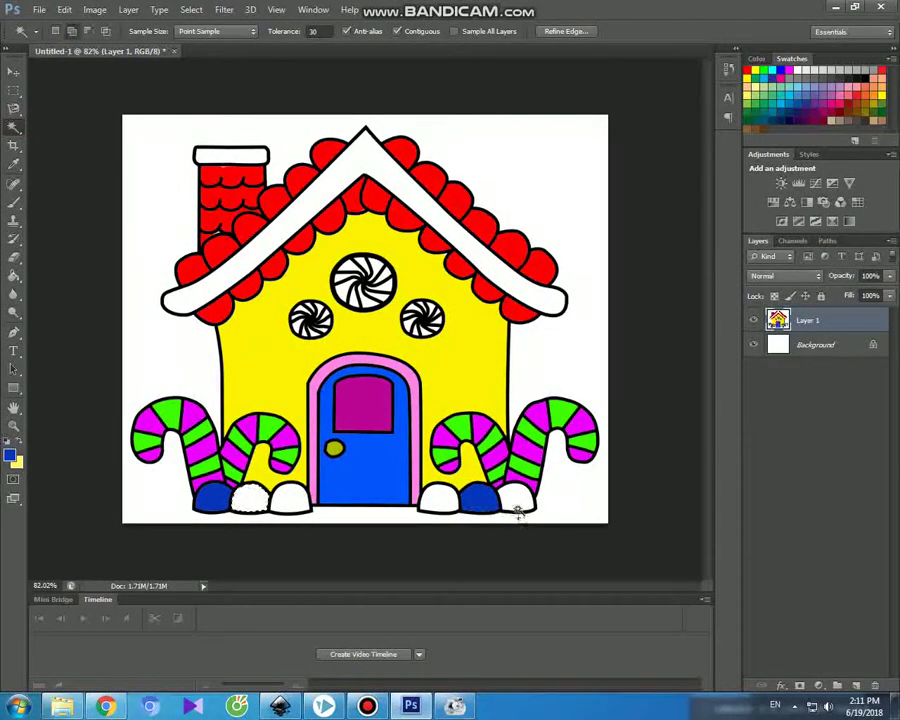
click(10, 455)
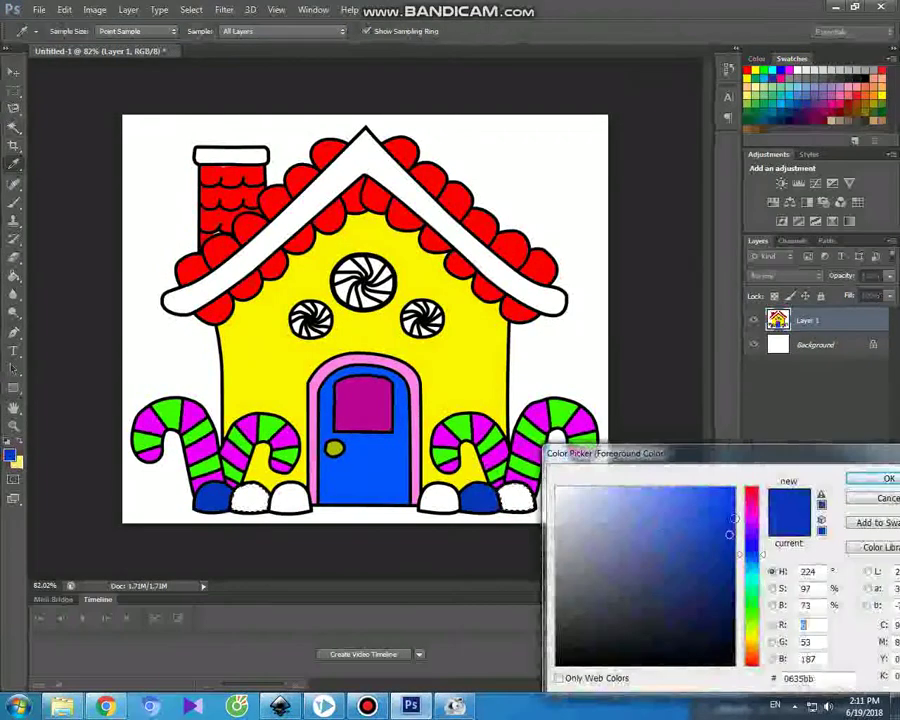
click(750, 501)
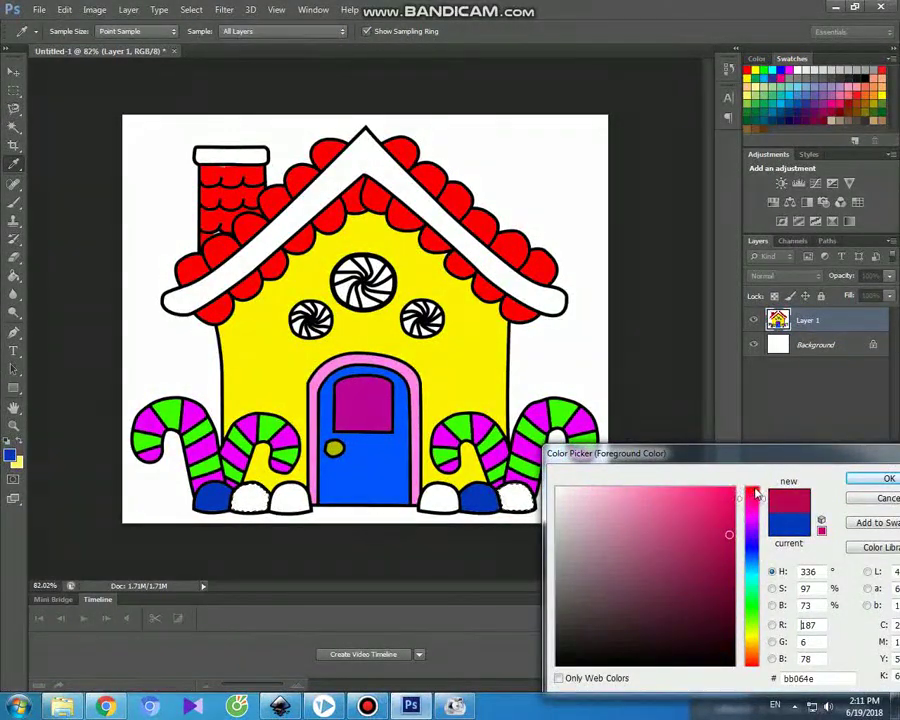
click(756, 491)
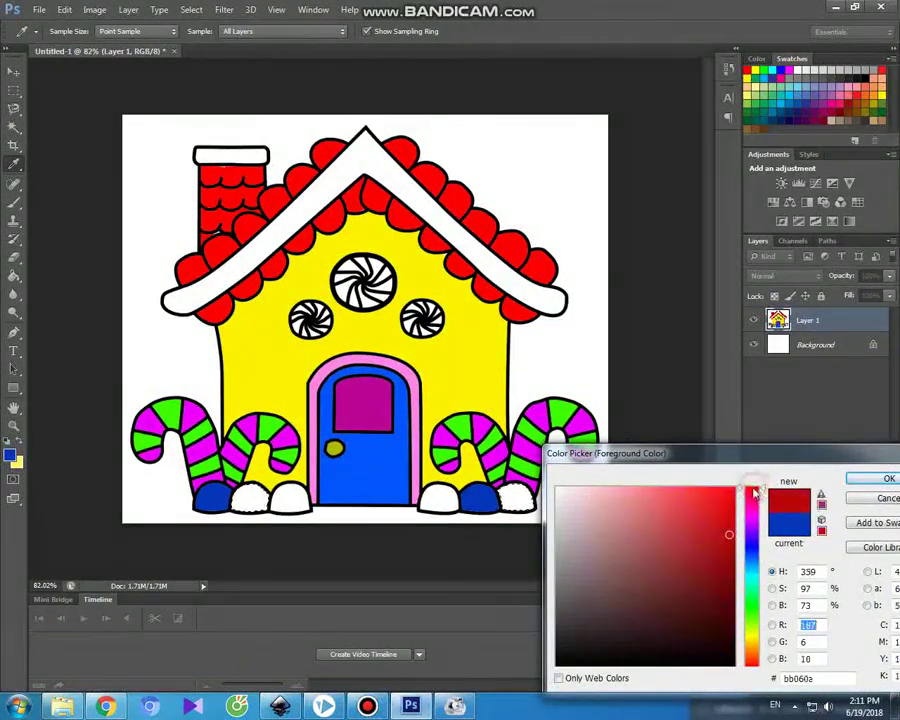
click(852, 477)
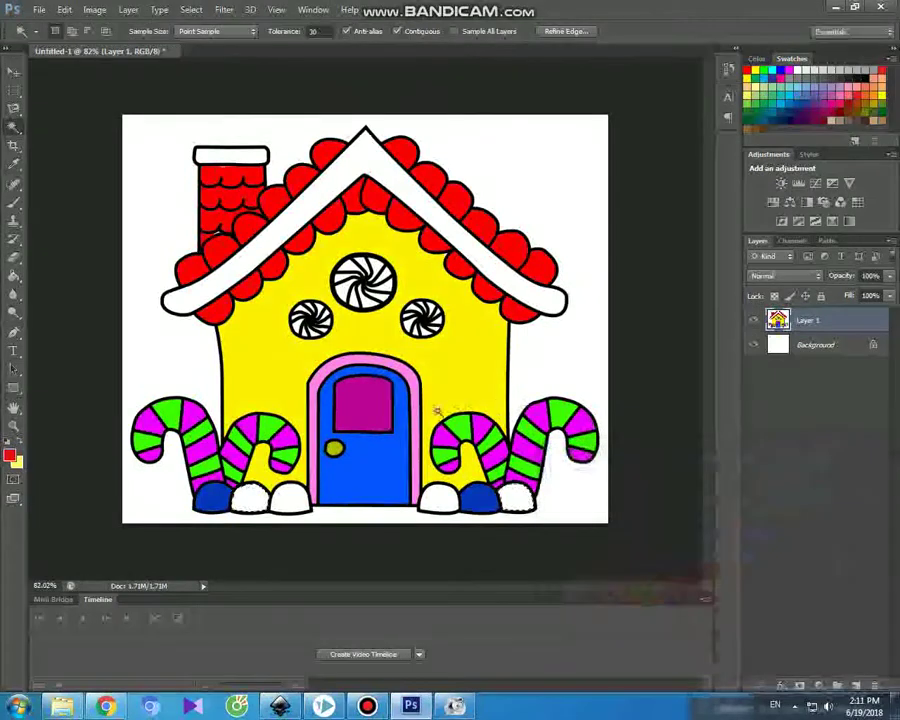
click(14, 200)
mouse_move(255, 489)
mouse_down()
mouse_move(248, 496)
mouse_move(272, 500)
mouse_up()
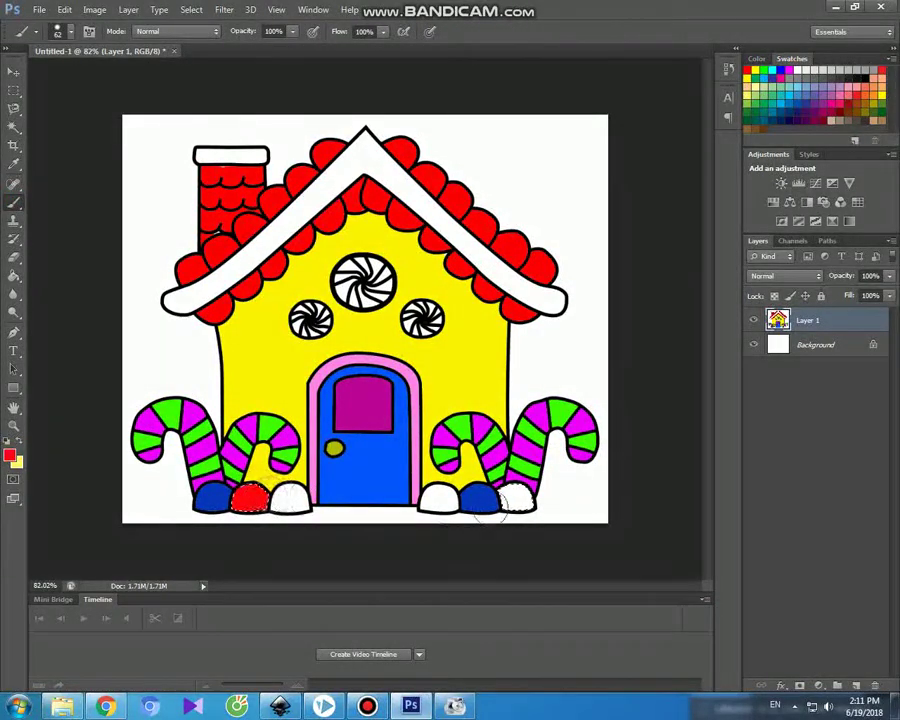
drag(505, 493, 525, 499)
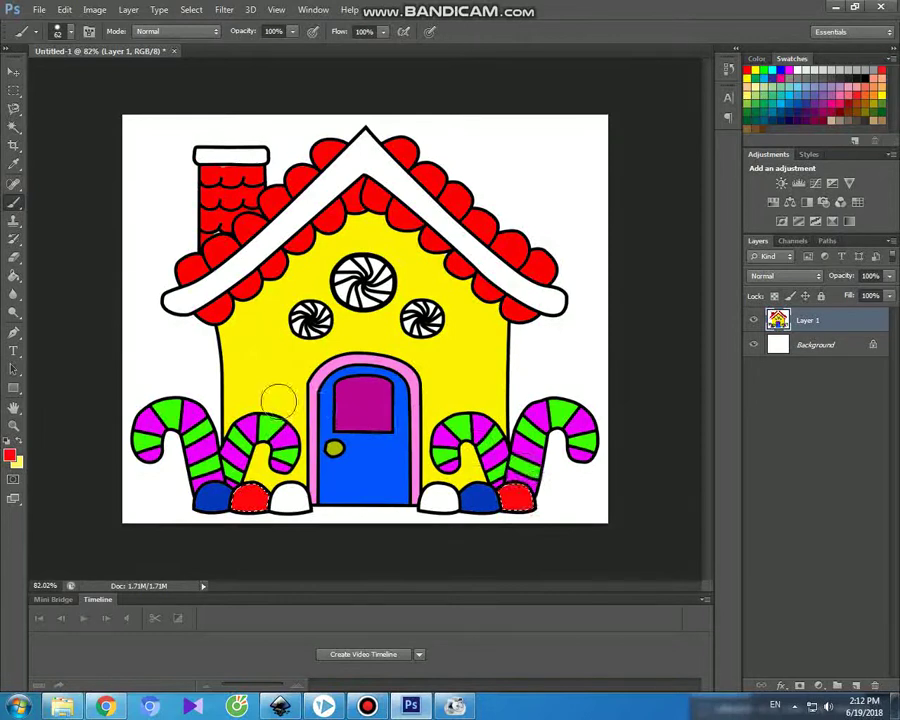
click(12, 73)
- Select the two white gumdrops next to the door with the Magic Wand and brush them purple (#b507fe)
click(14, 127)
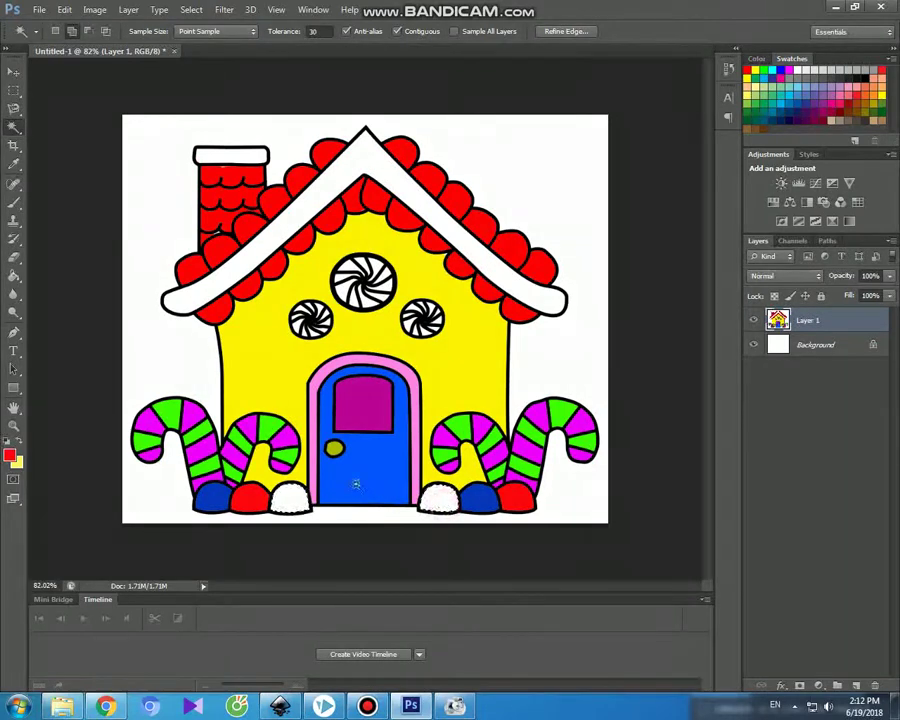
click(12, 457)
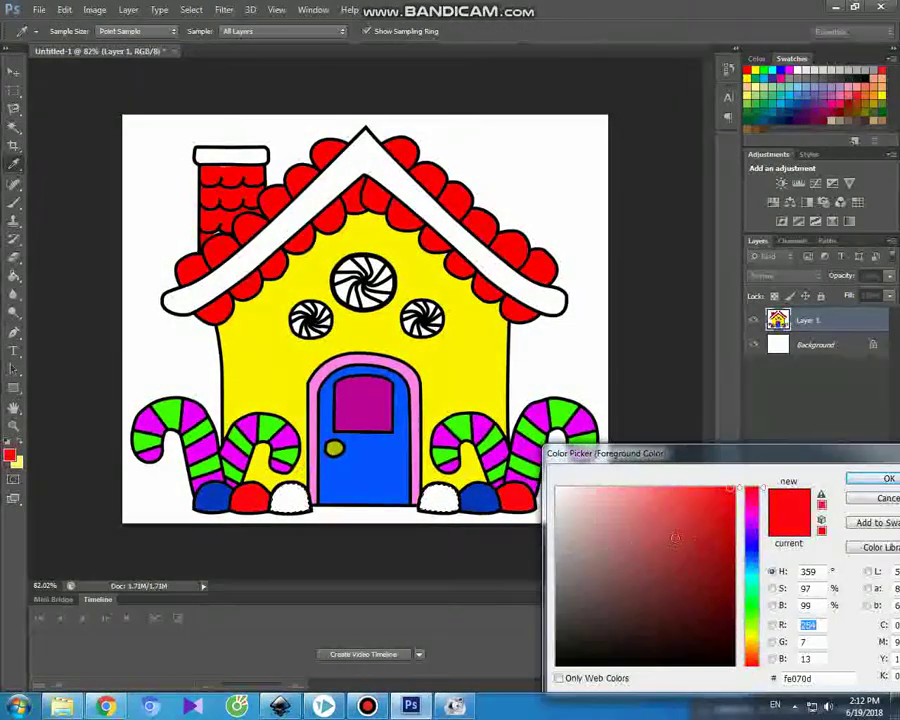
click(748, 524)
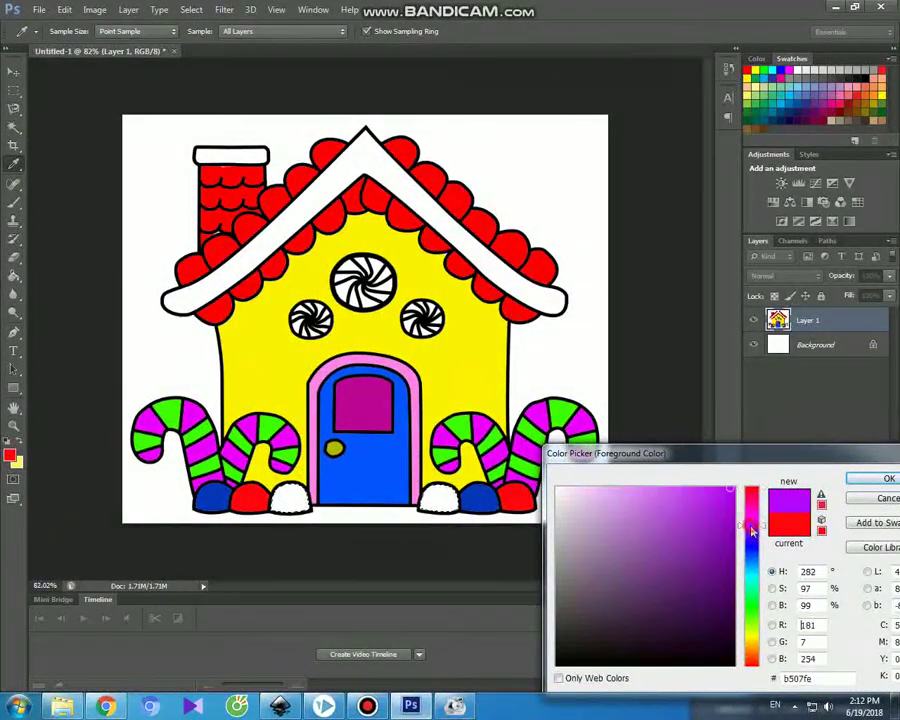
click(858, 479)
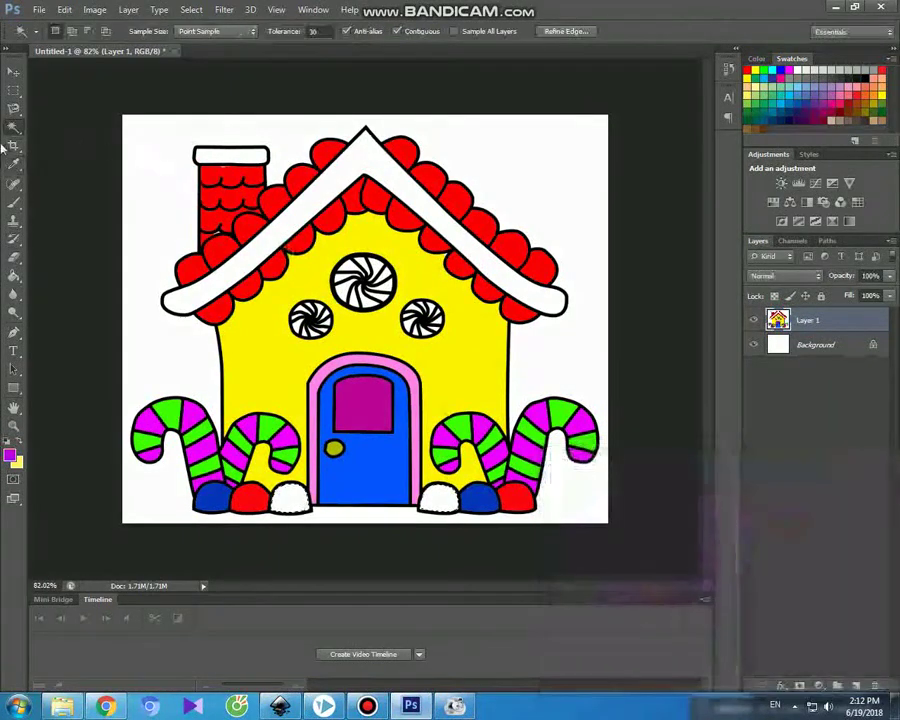
key(b)
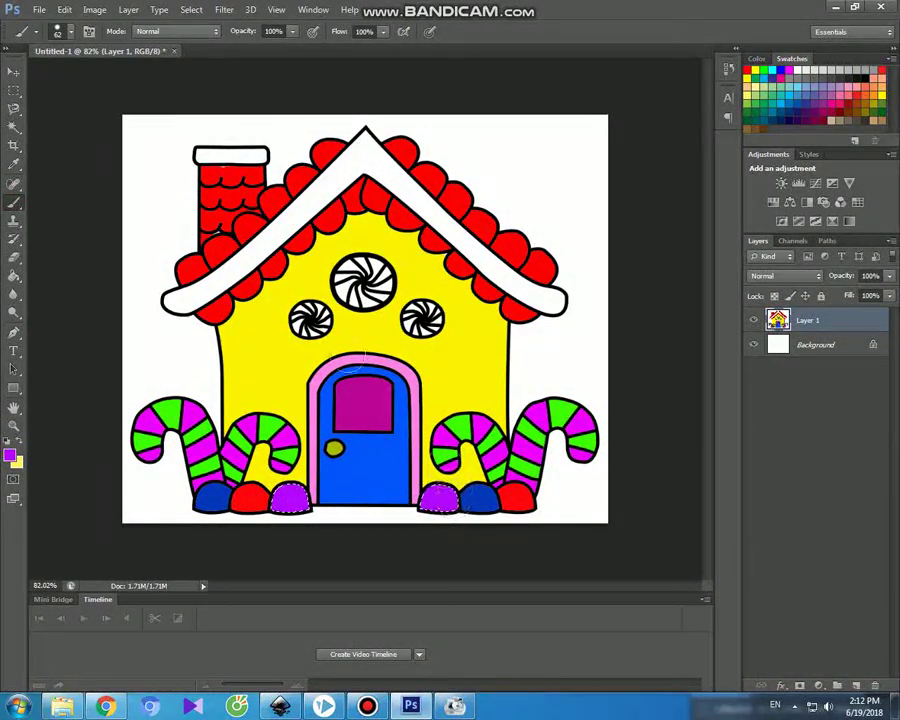
- Select the white roof band with the Magic Wand and brush it dark red (#c10606)
click(14, 72)
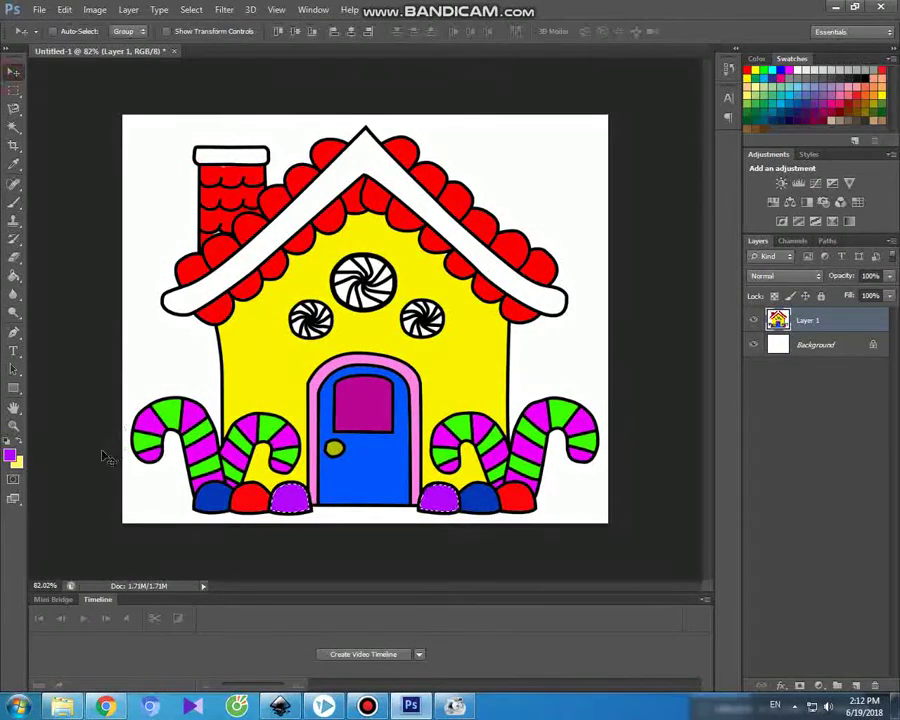
click(12, 455)
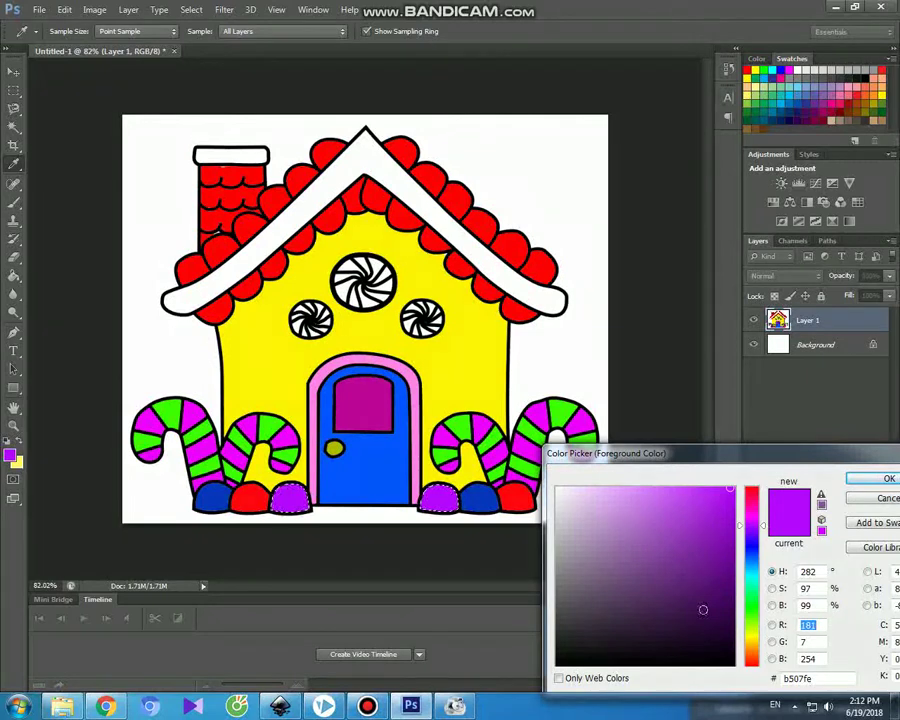
drag(753, 652, 768, 678)
click(729, 530)
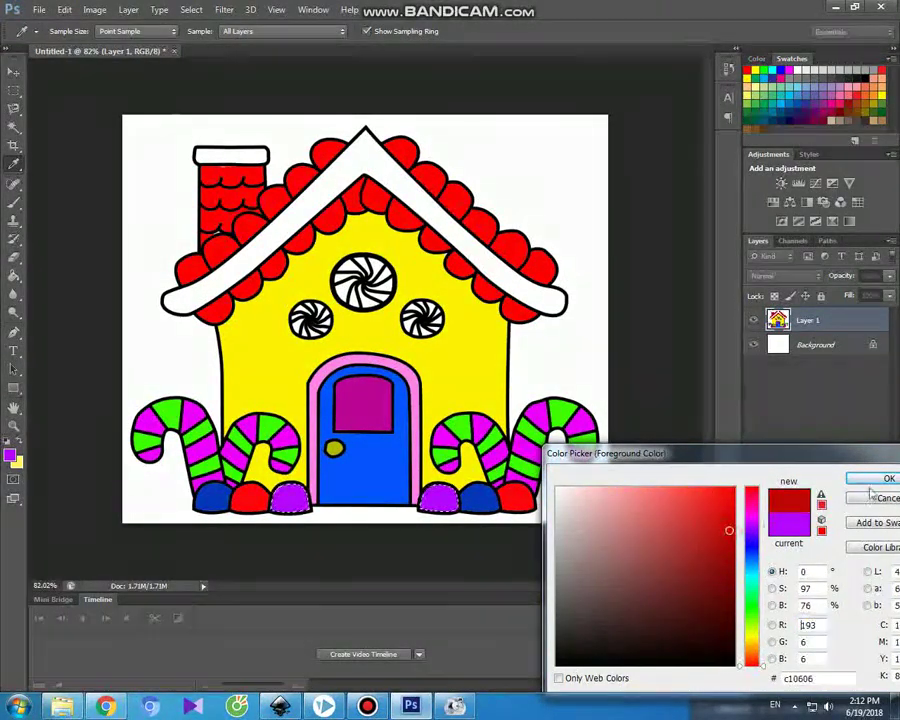
click(884, 479)
key(v)
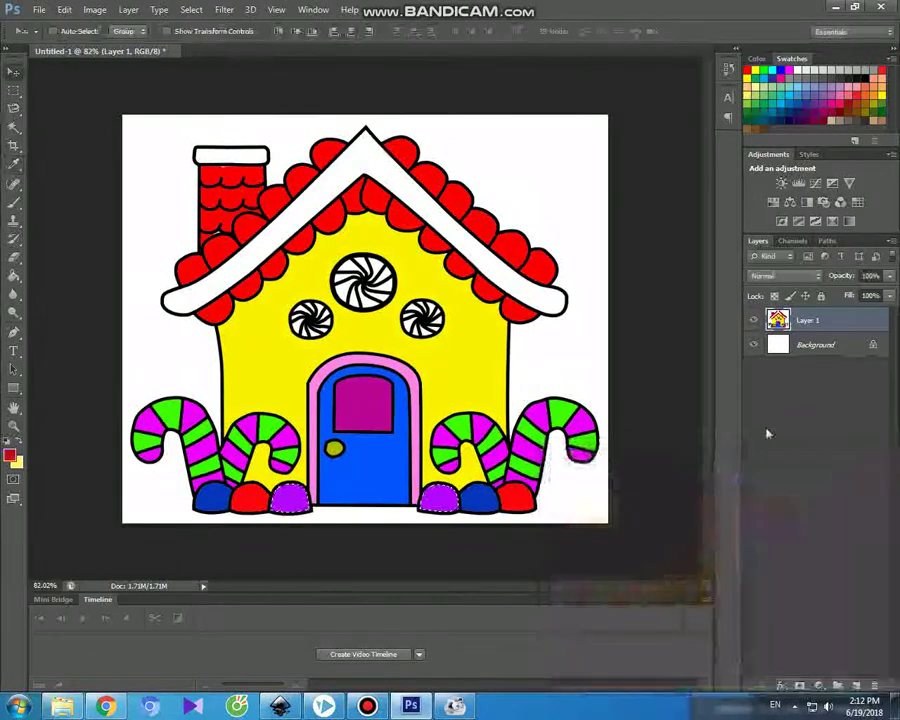
click(14, 127)
click(277, 227)
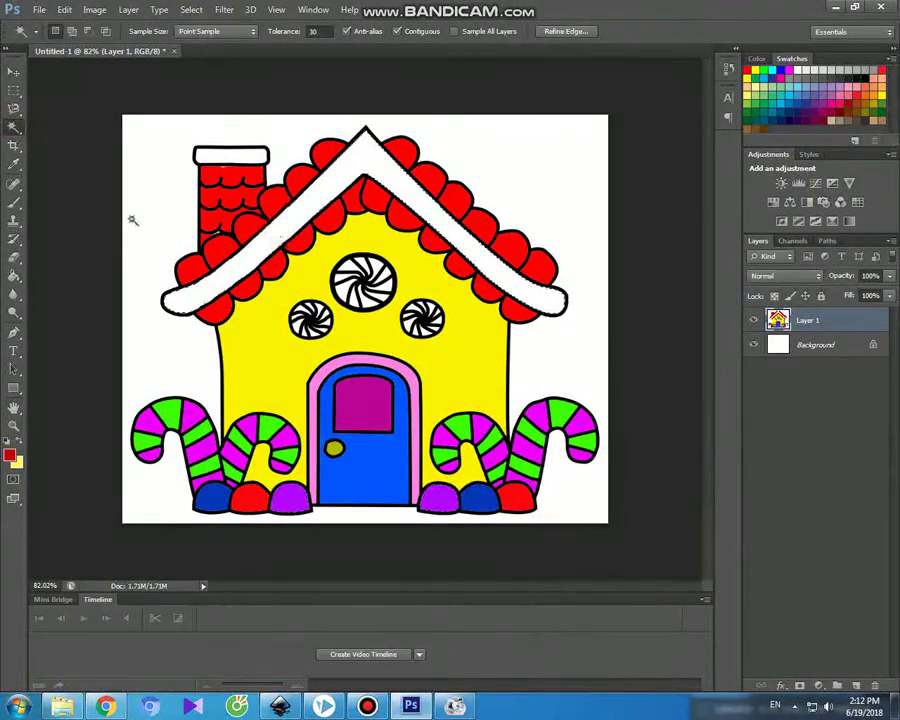
click(14, 202)
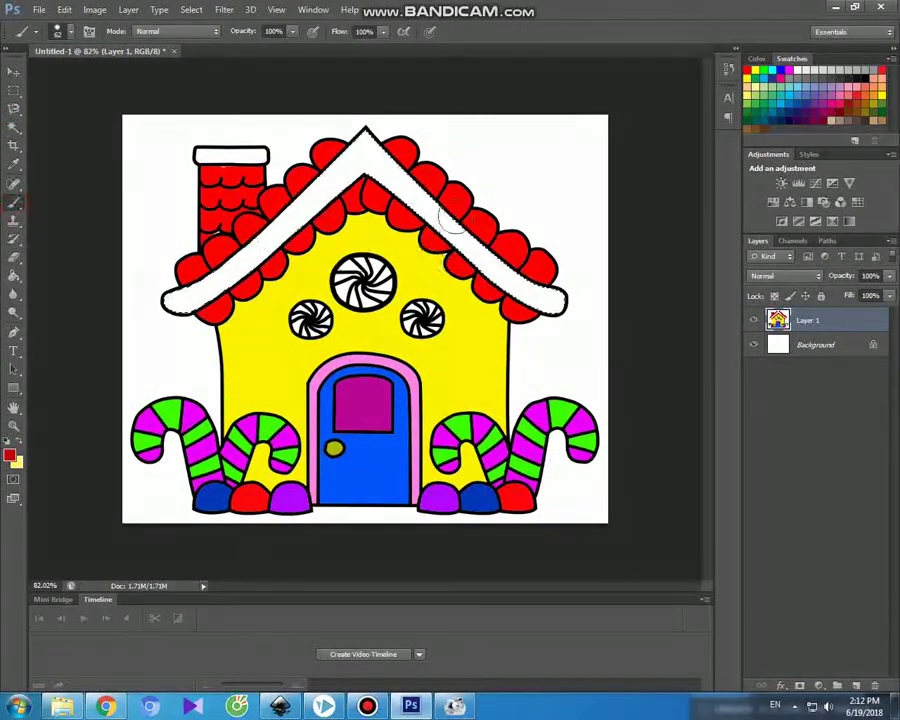
mouse_move(368, 128)
mouse_down()
mouse_move(308, 228)
mouse_move(206, 258)
mouse_move(156, 296)
mouse_move(292, 254)
mouse_up()
mouse_move(370, 155)
mouse_down()
mouse_move(502, 262)
mouse_move(558, 293)
mouse_move(555, 305)
mouse_move(484, 270)
mouse_up()
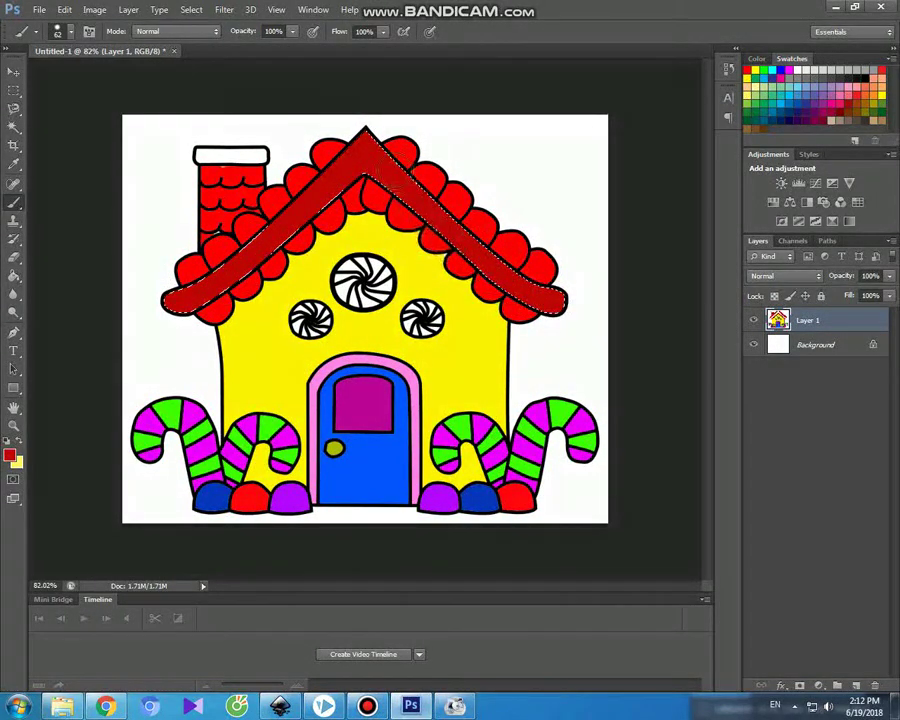
- Select the white chimney cap with the Magic Wand and brush it brown (#754f05)
click(14, 72)
click(14, 126)
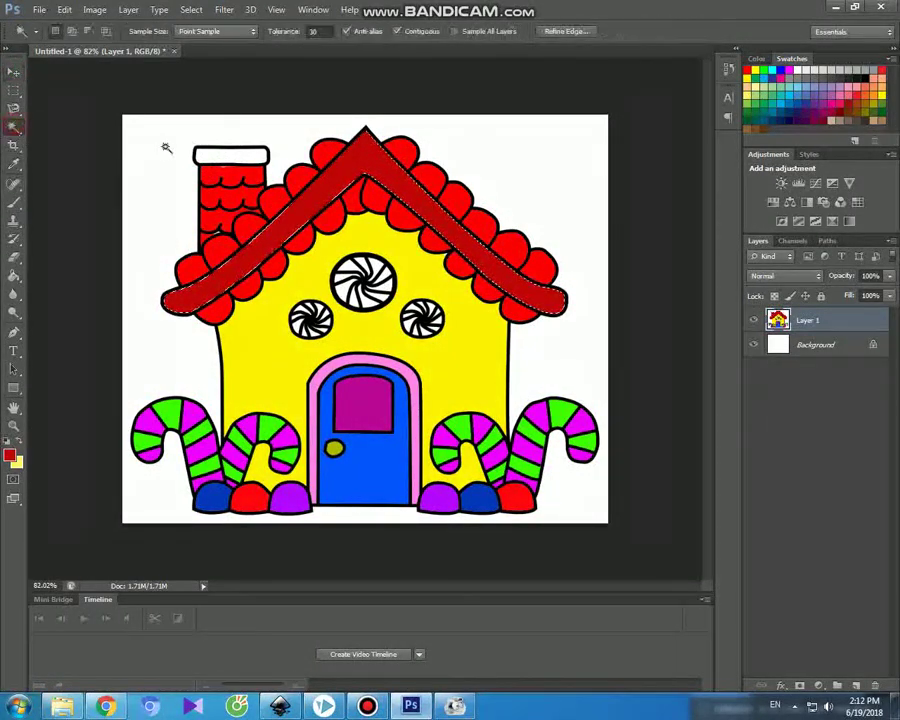
click(207, 156)
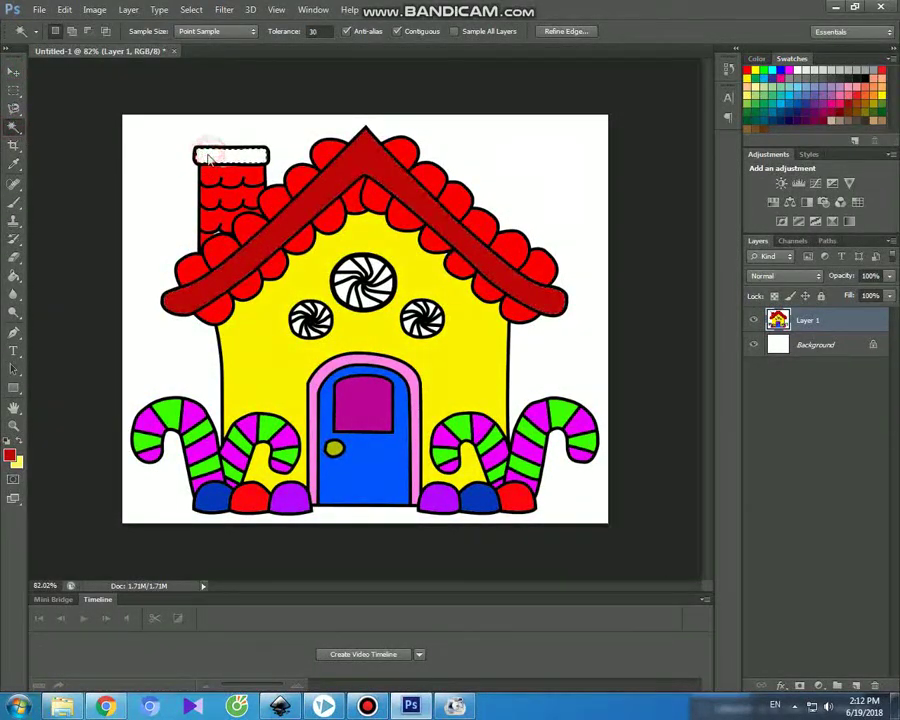
click(12, 455)
click(751, 645)
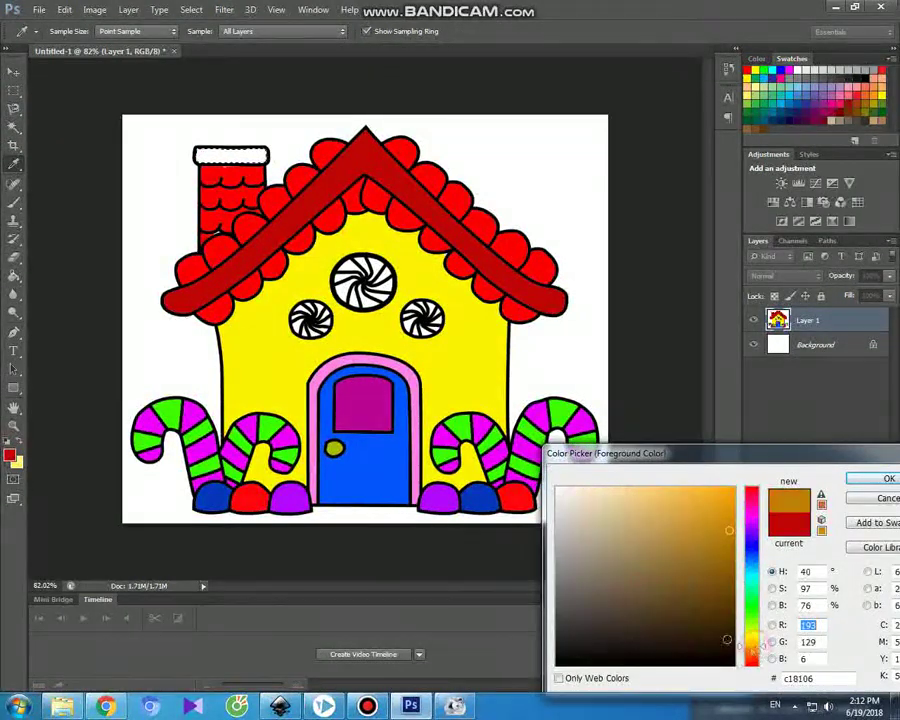
click(715, 611)
click(726, 581)
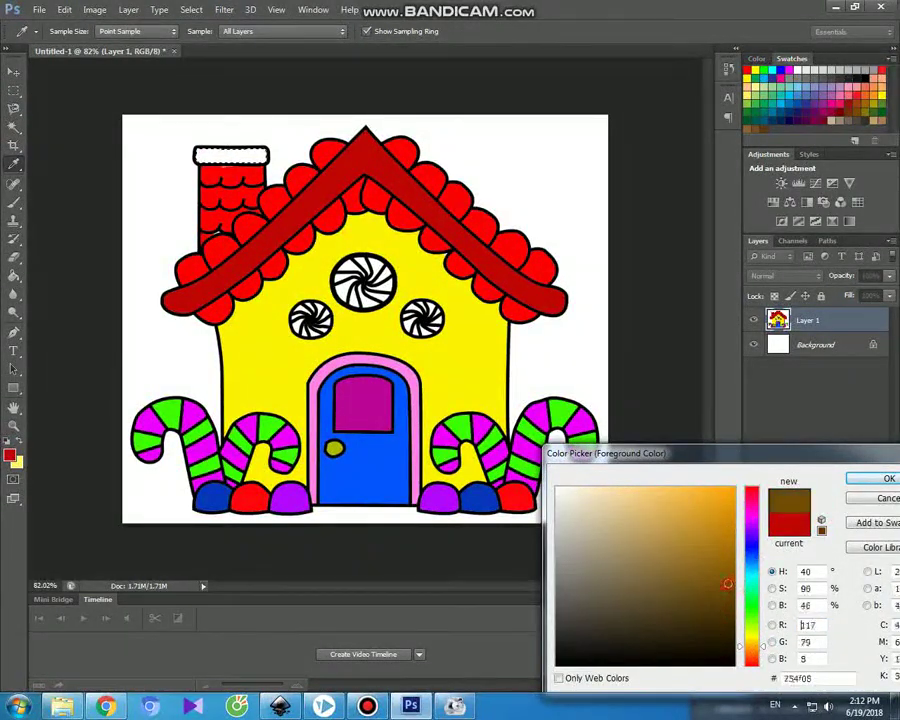
click(866, 478)
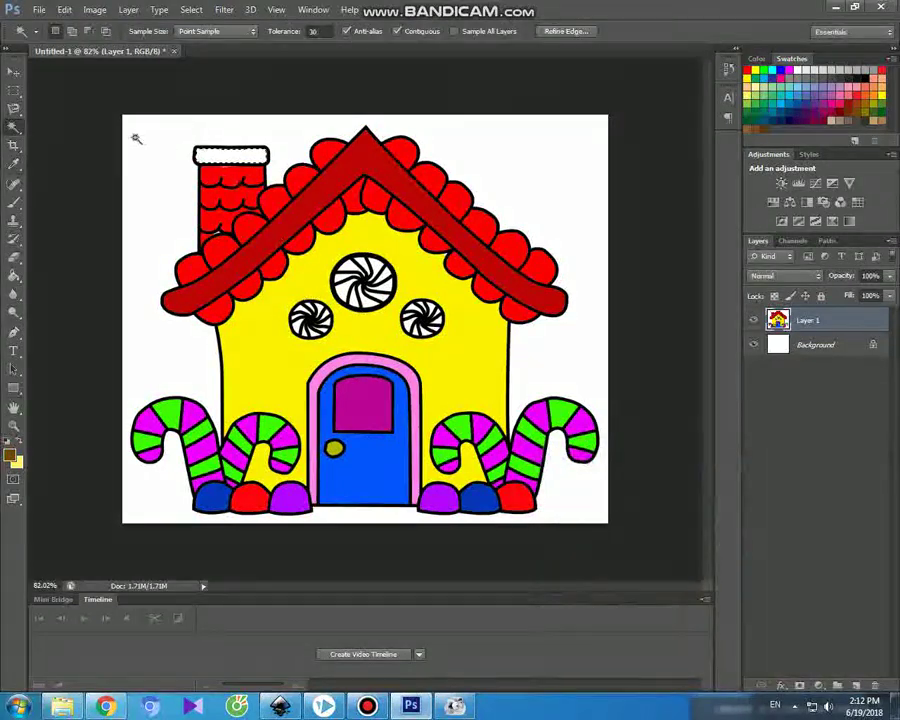
click(13, 202)
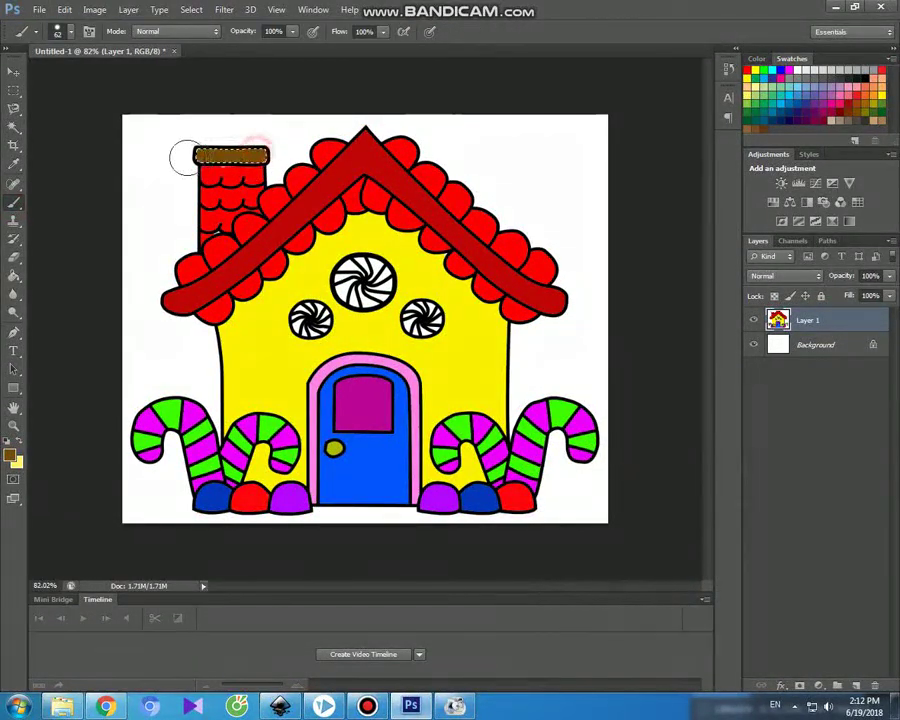
- Select the white background around the house with the Magic Wand, brush it all light blue (#59e8fd) and clear the selection
click(13, 70)
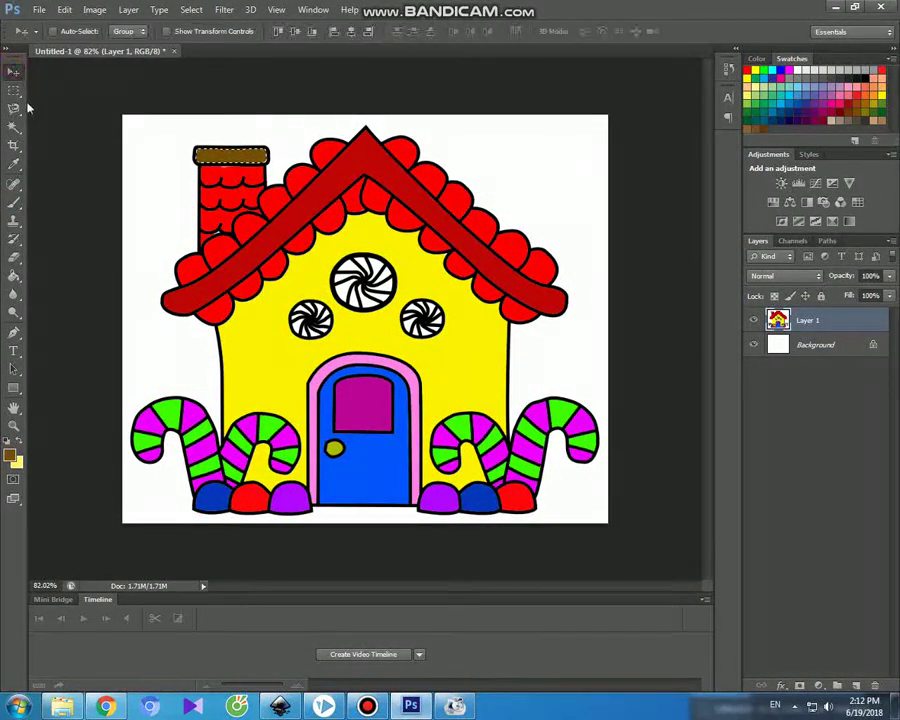
click(13, 127)
click(163, 168)
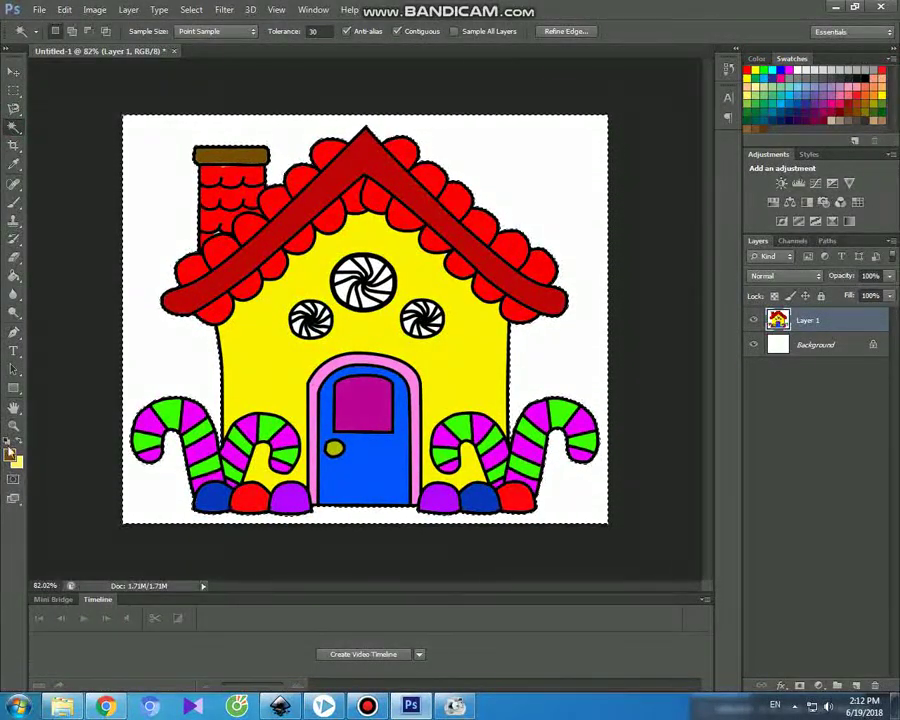
click(12, 455)
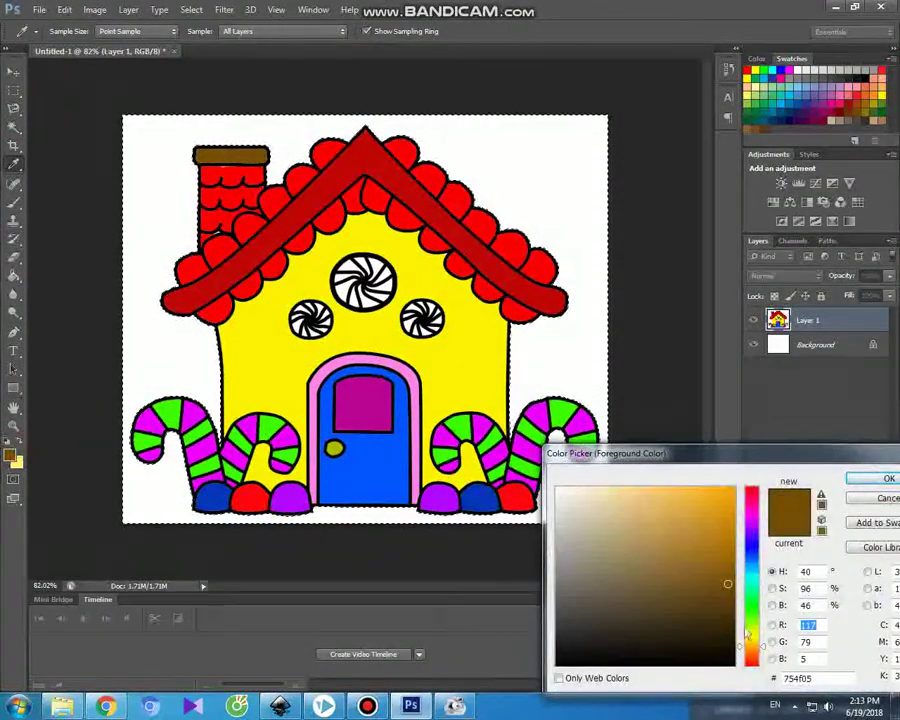
click(751, 572)
click(671, 488)
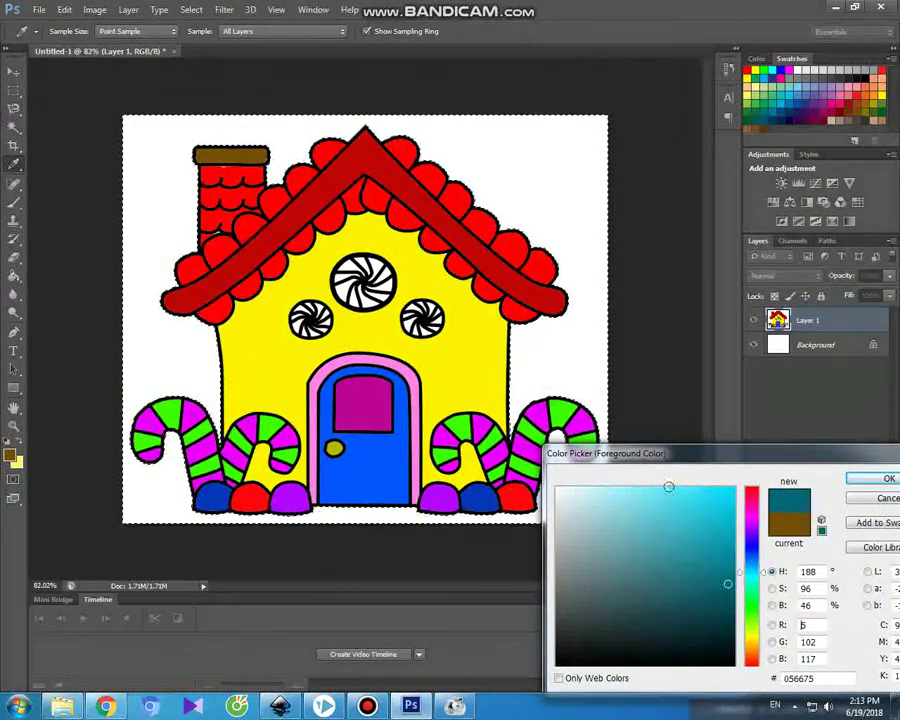
click(868, 479)
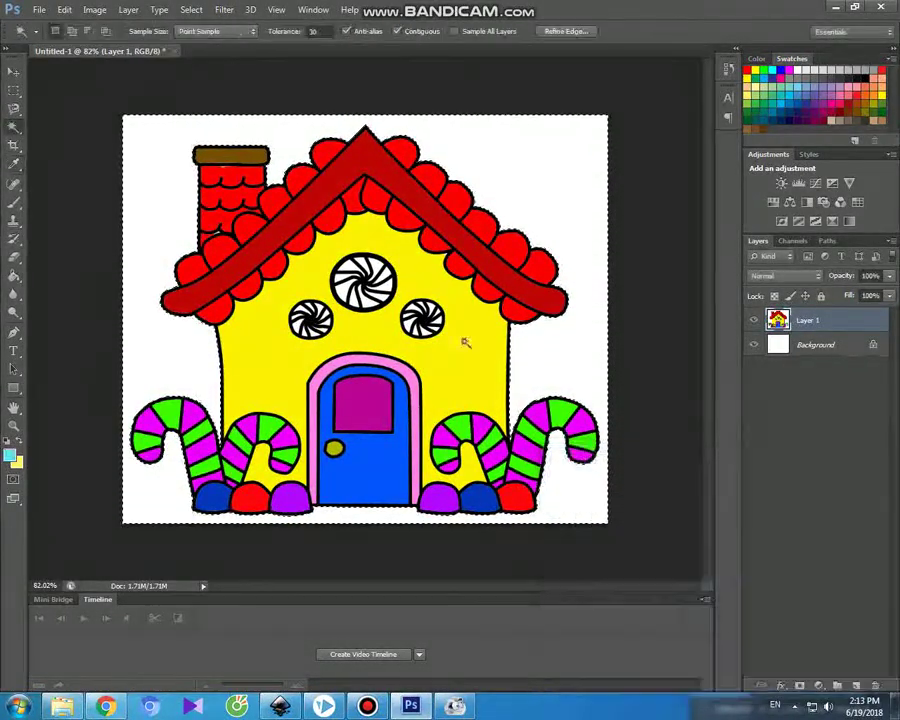
click(16, 203)
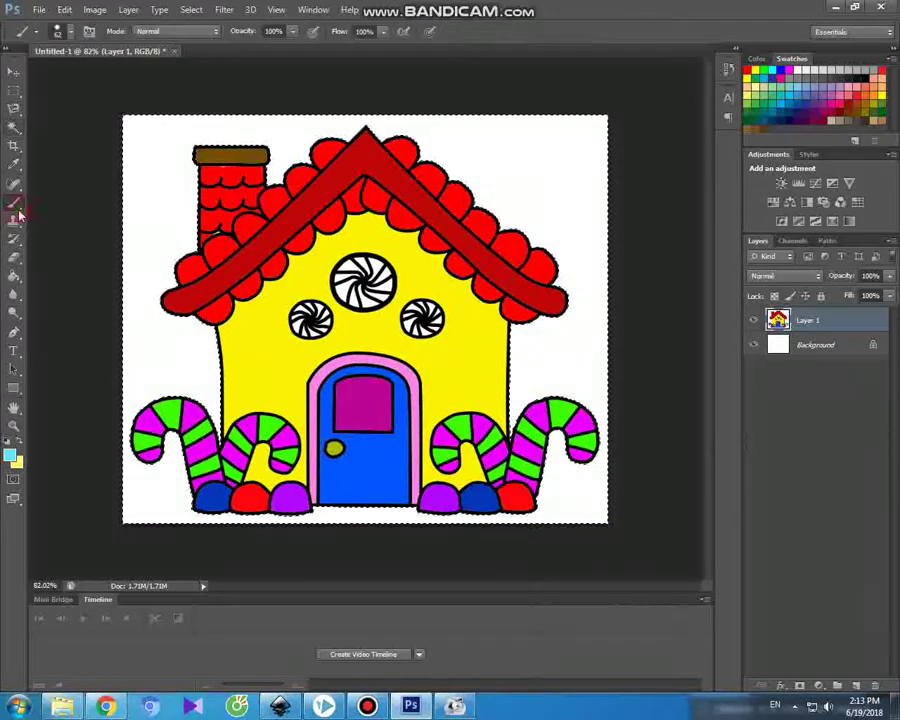
drag(147, 125, 103, 118)
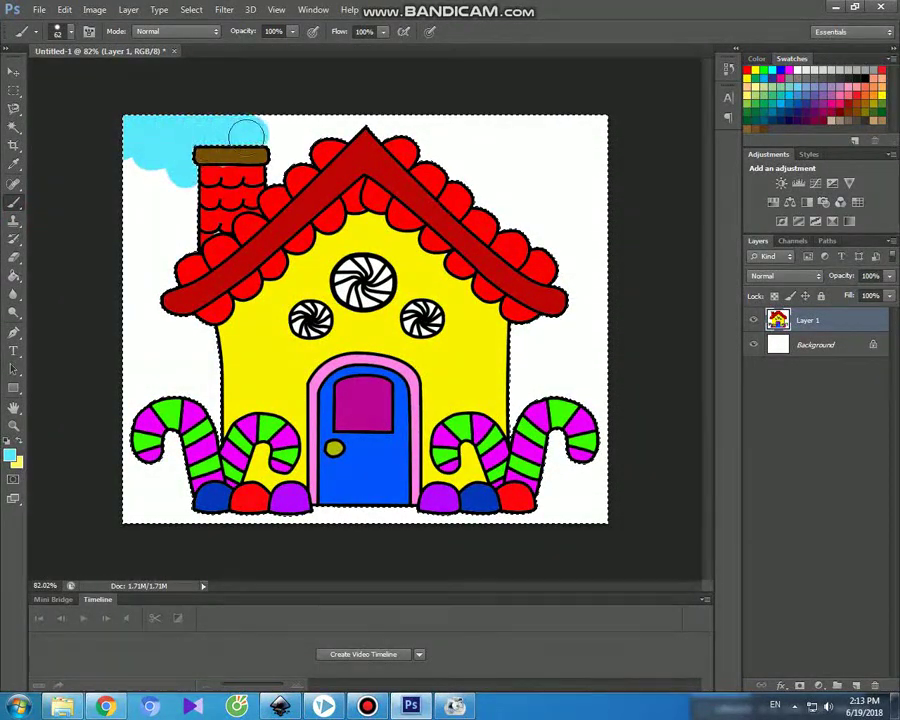
mouse_move(366, 120)
mouse_down()
mouse_move(597, 135)
mouse_move(452, 166)
mouse_move(454, 151)
mouse_move(565, 153)
mouse_move(595, 201)
mouse_move(583, 258)
mouse_move(532, 218)
mouse_up()
mouse_move(572, 288)
mouse_down()
mouse_move(560, 189)
mouse_move(500, 181)
mouse_move(568, 191)
mouse_up()
mouse_move(606, 320)
mouse_down()
mouse_move(575, 391)
mouse_move(582, 306)
mouse_move(535, 398)
mouse_move(540, 311)
mouse_move(499, 412)
mouse_up()
mouse_move(590, 393)
mouse_down()
mouse_move(612, 414)
mouse_move(594, 414)
mouse_move(582, 521)
mouse_move(597, 496)
mouse_move(592, 506)
mouse_move(597, 468)
mouse_move(555, 451)
mouse_move(542, 511)
mouse_move(571, 491)
mouse_move(519, 539)
mouse_up()
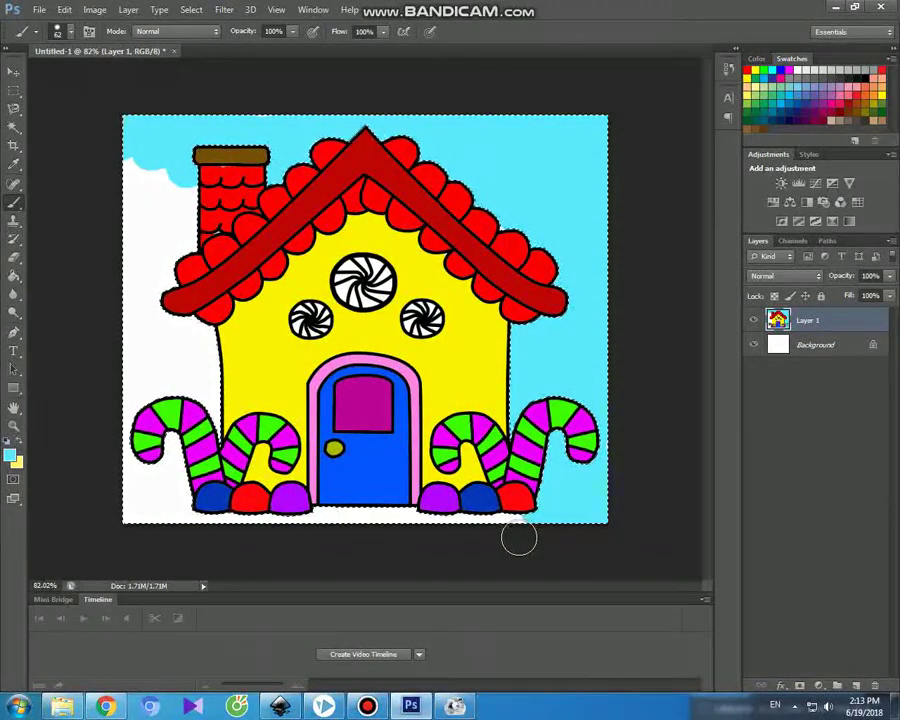
mouse_move(519, 539)
mouse_down()
mouse_move(516, 499)
mouse_move(519, 513)
mouse_move(478, 506)
mouse_move(315, 523)
mouse_move(340, 521)
mouse_move(127, 523)
mouse_move(225, 516)
mouse_move(117, 491)
mouse_move(207, 496)
mouse_move(107, 470)
mouse_move(160, 448)
mouse_up()
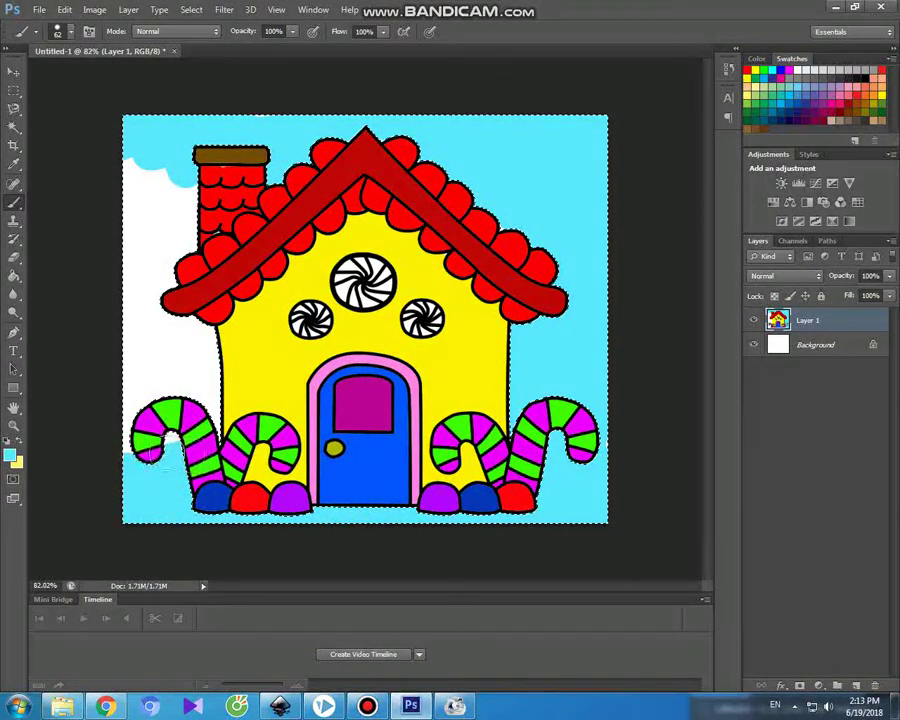
mouse_move(193, 370)
mouse_down()
mouse_move(200, 335)
mouse_move(195, 360)
mouse_move(193, 312)
mouse_move(130, 440)
mouse_move(140, 375)
mouse_move(172, 303)
mouse_move(115, 320)
mouse_move(158, 195)
mouse_move(135, 165)
mouse_move(125, 198)
mouse_move(128, 270)
mouse_move(183, 268)
mouse_move(205, 228)
mouse_move(200, 195)
mouse_move(190, 192)
mouse_move(170, 213)
mouse_move(168, 305)
mouse_up()
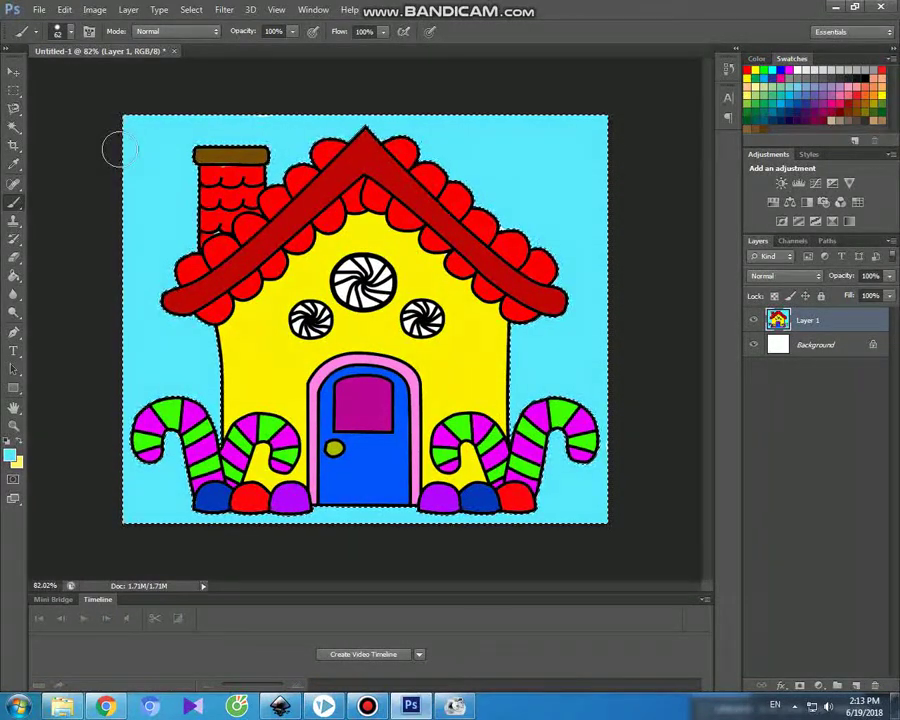
key(ctrl+d)
click(12, 72)
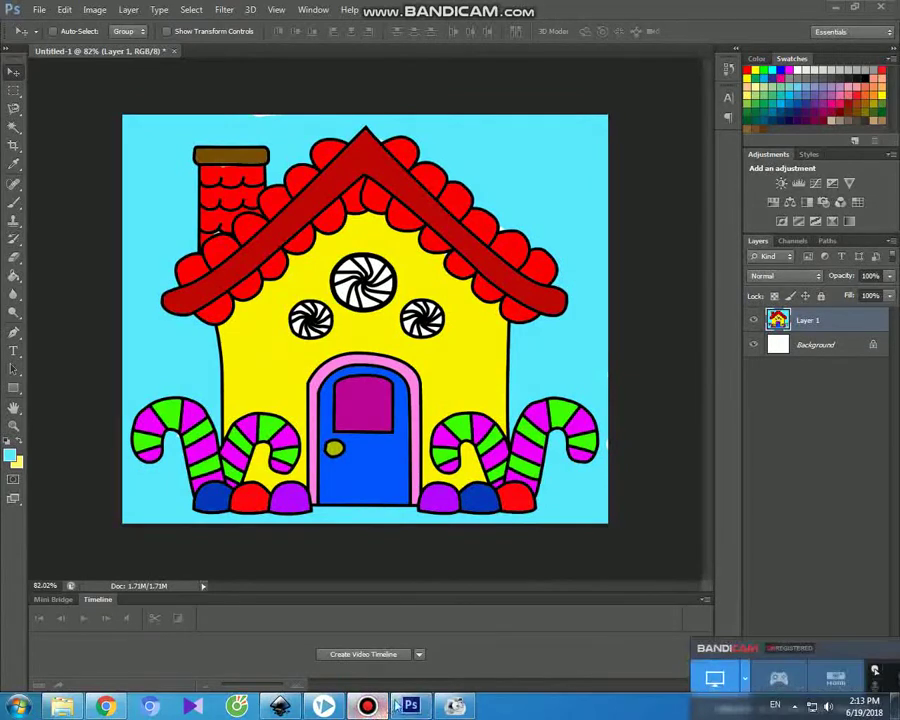
- Select alternate white stripes of the three peppermint candies above the door with the Magic Wand and brush them teal (#03a9c2)
key(ctrl+plus)
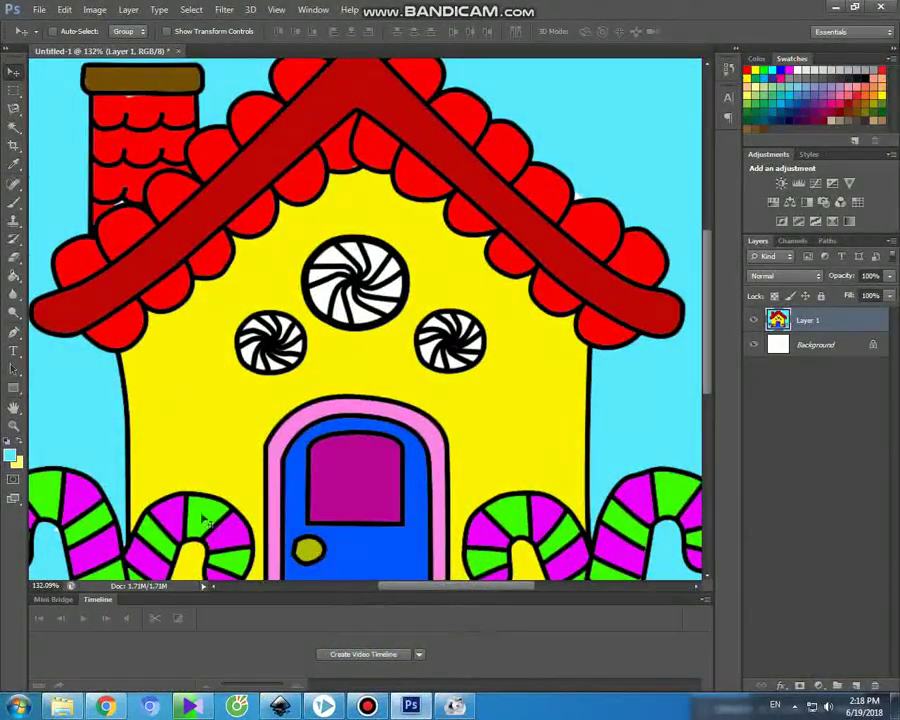
click(14, 127)
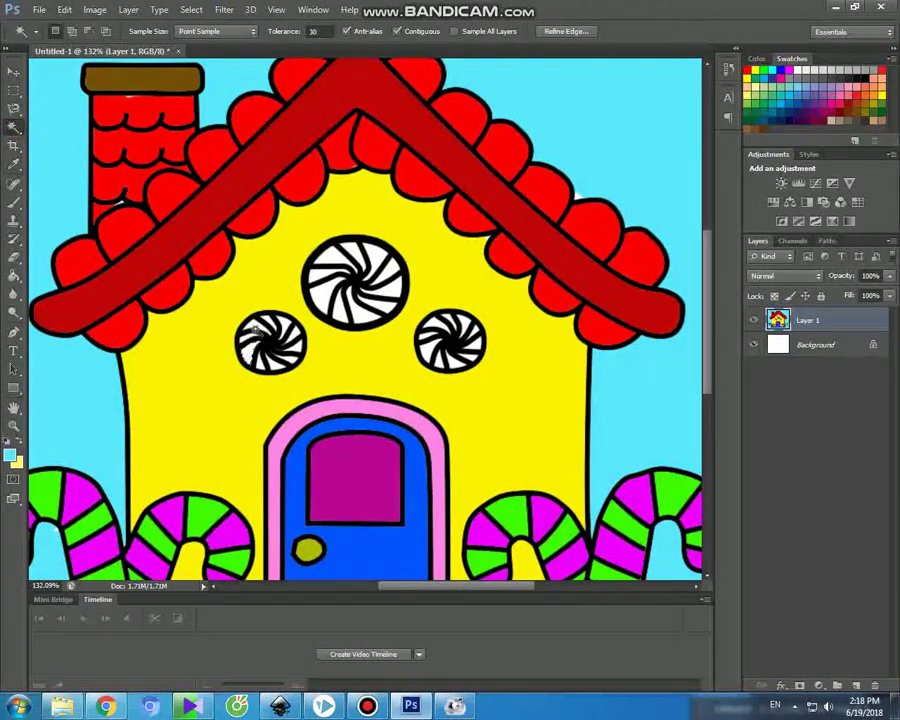
click(255, 340)
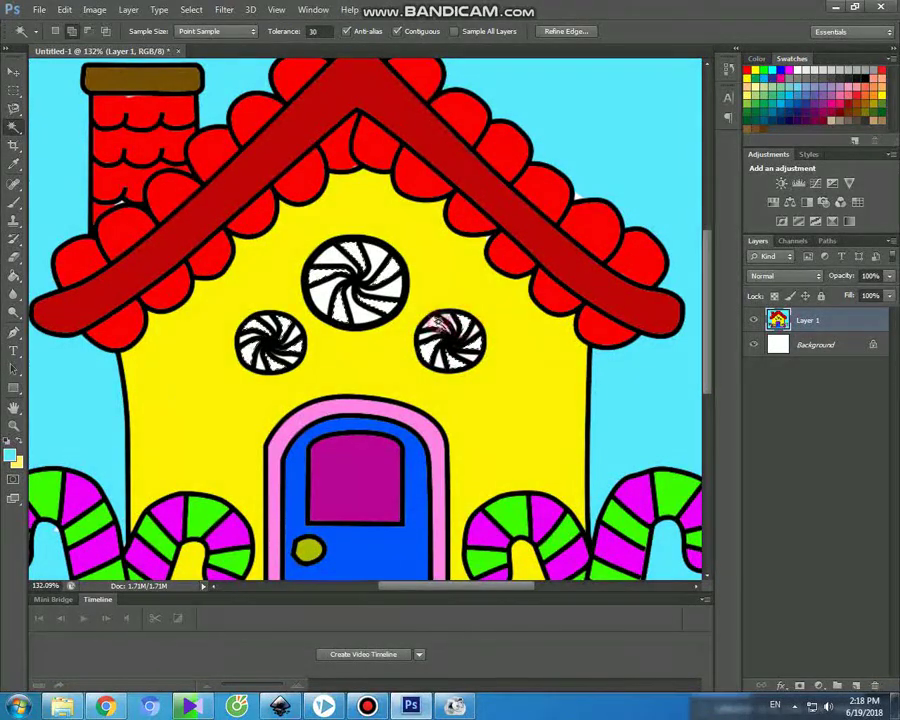
click(11, 456)
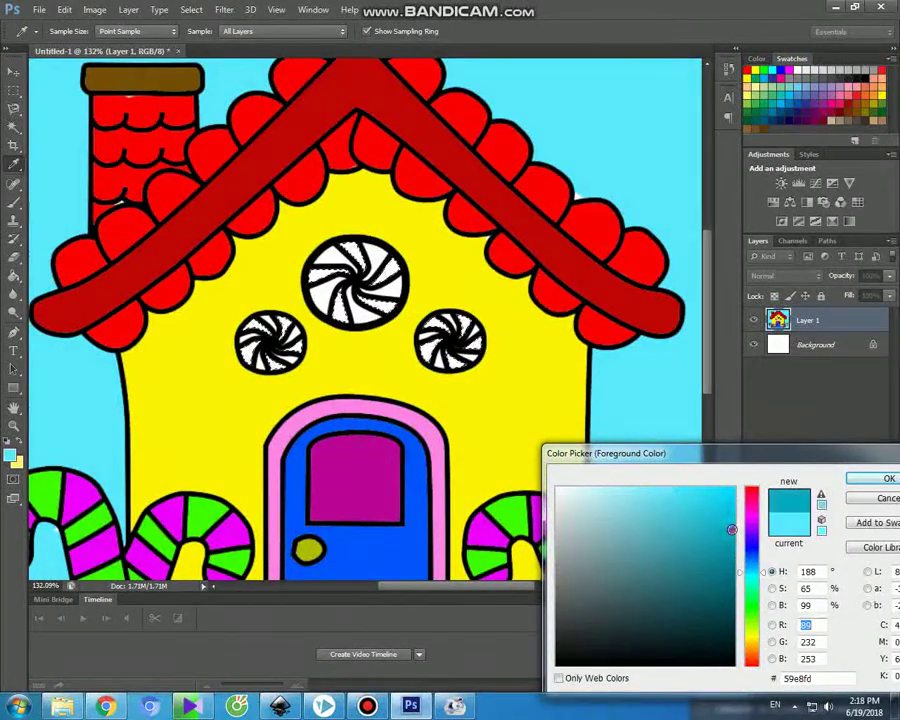
click(596, 346)
click(852, 477)
key(w)
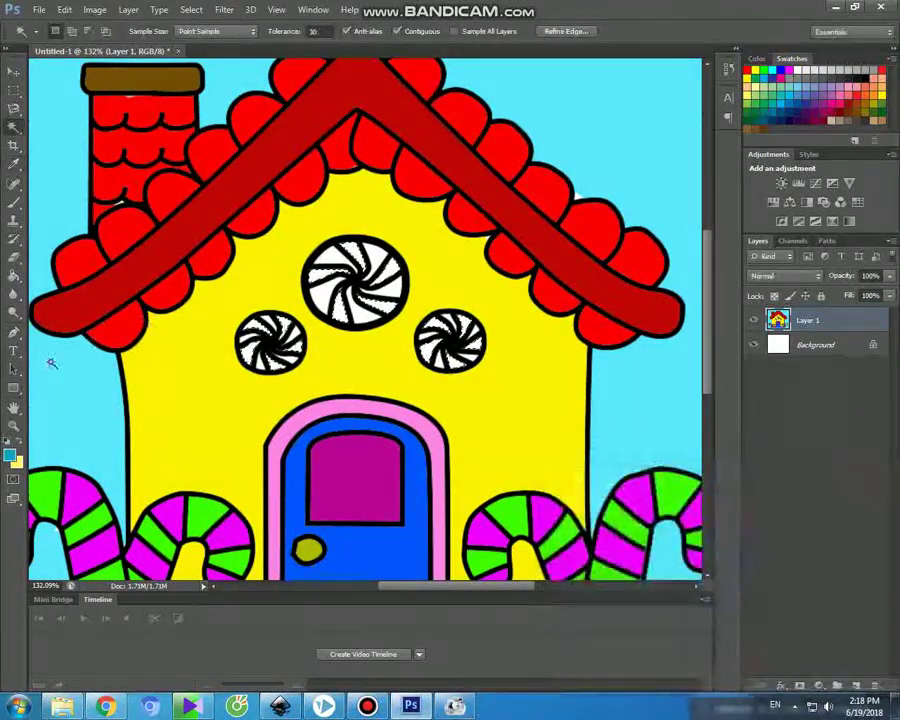
click(14, 199)
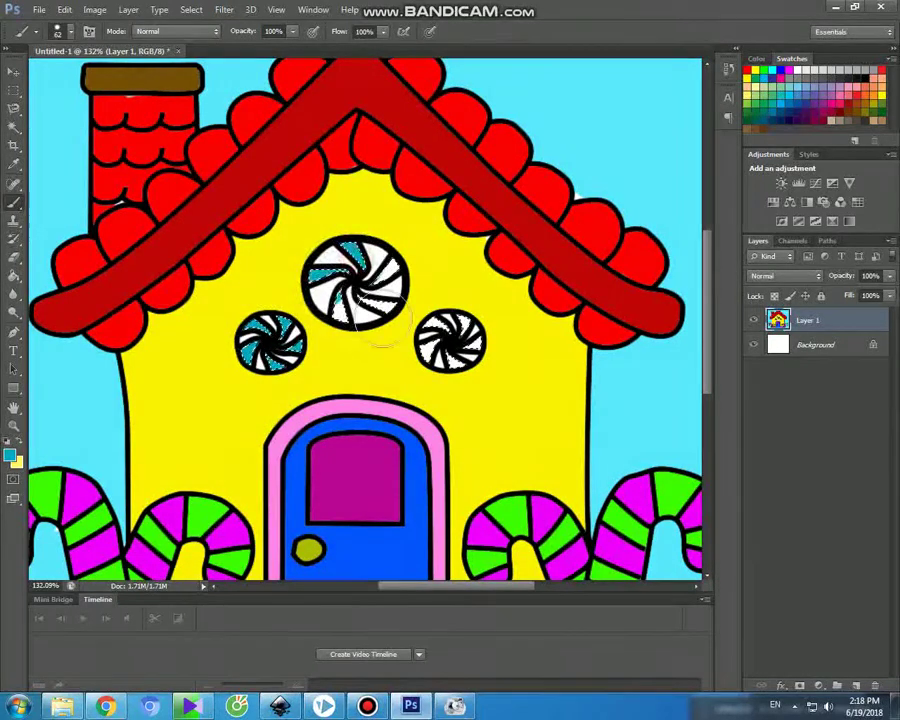
drag(447, 328, 462, 345)
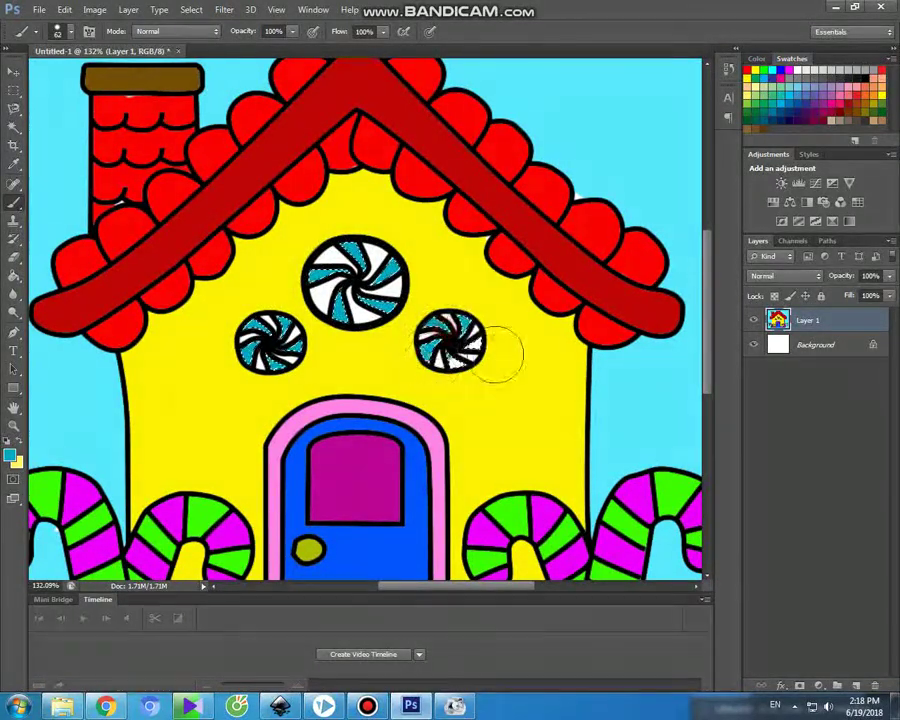
- Select the remaining white stripes of the three peppermint candies with the Magic Wand, brush them orange and clear the selection
click(15, 71)
click(15, 128)
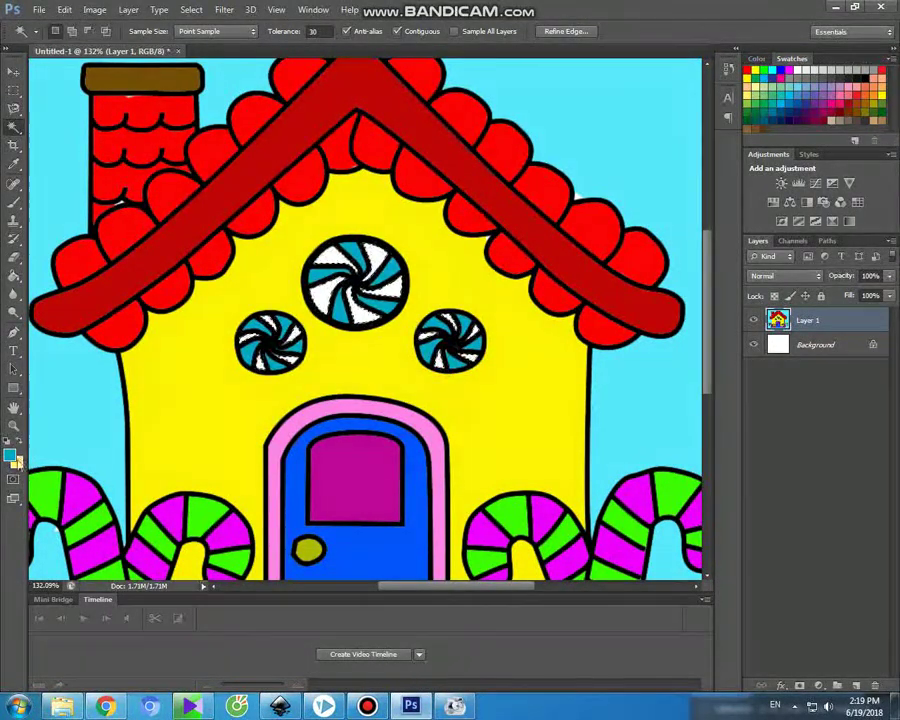
click(11, 456)
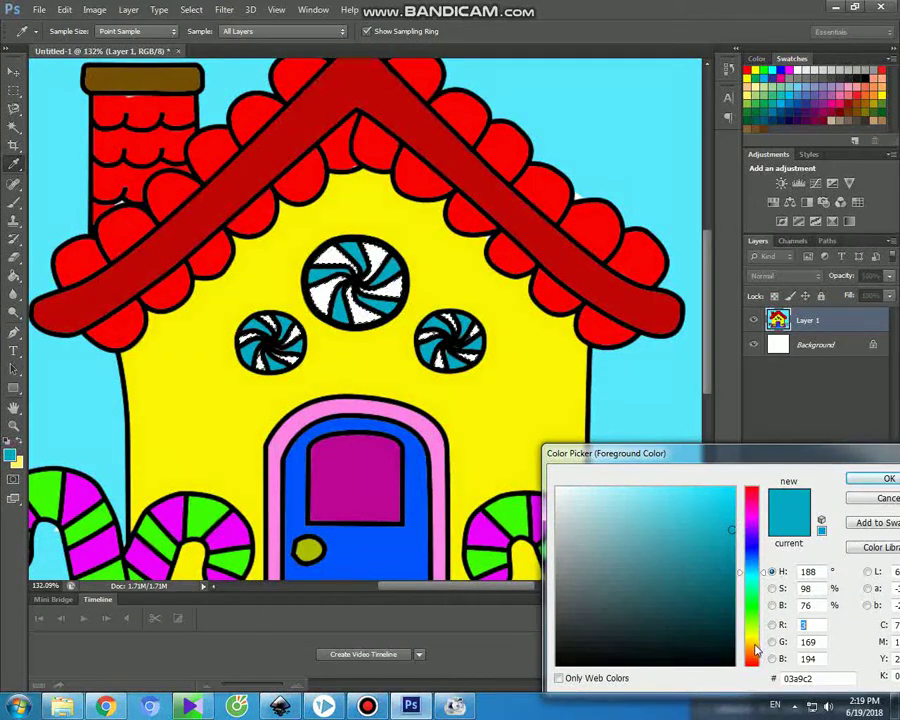
click(755, 646)
click(757, 651)
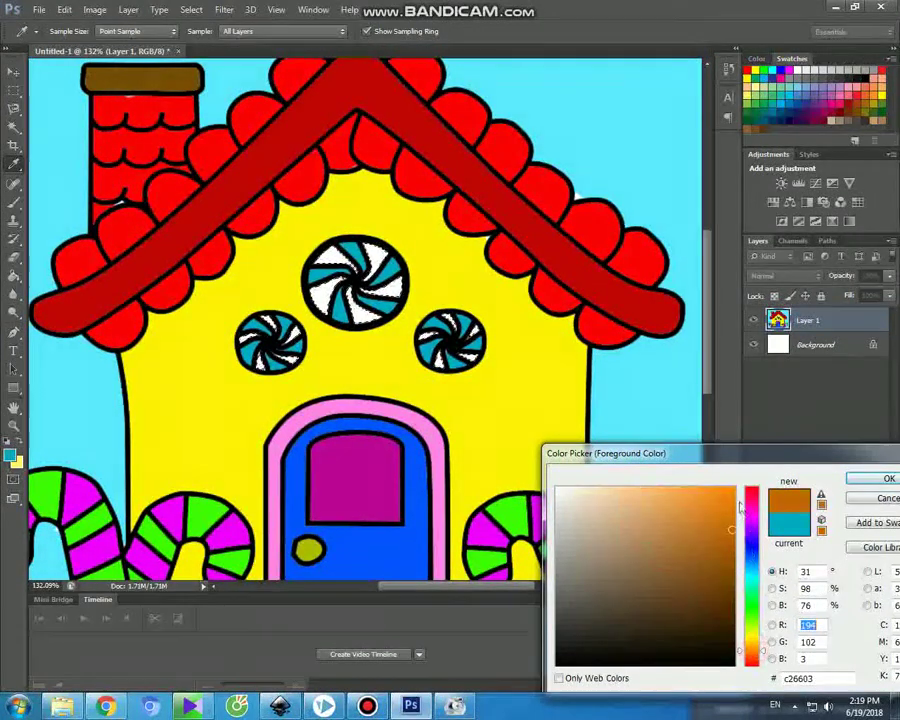
click(882, 479)
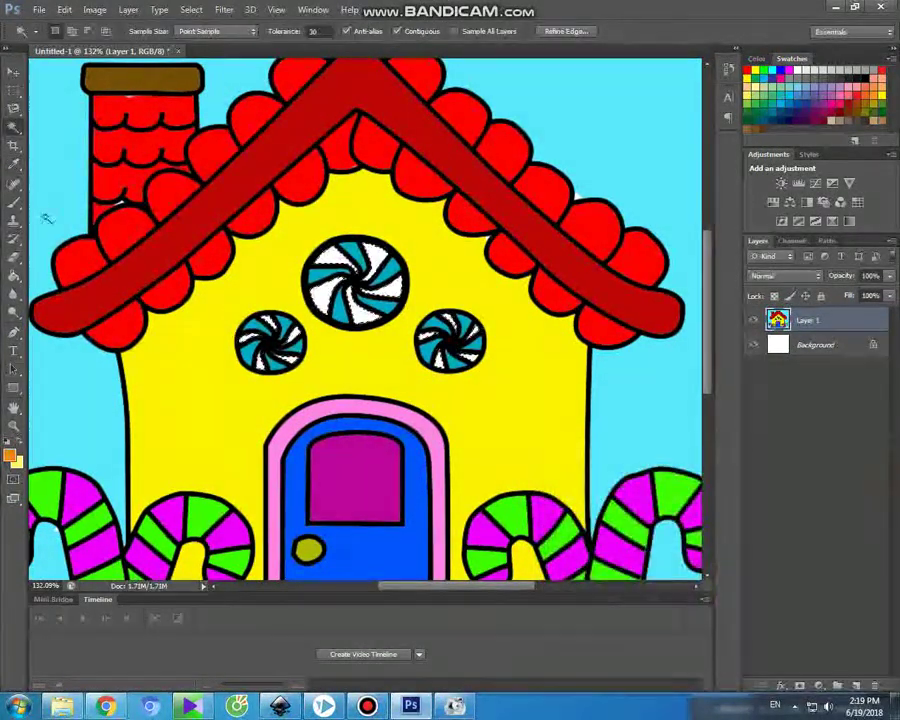
click(14, 200)
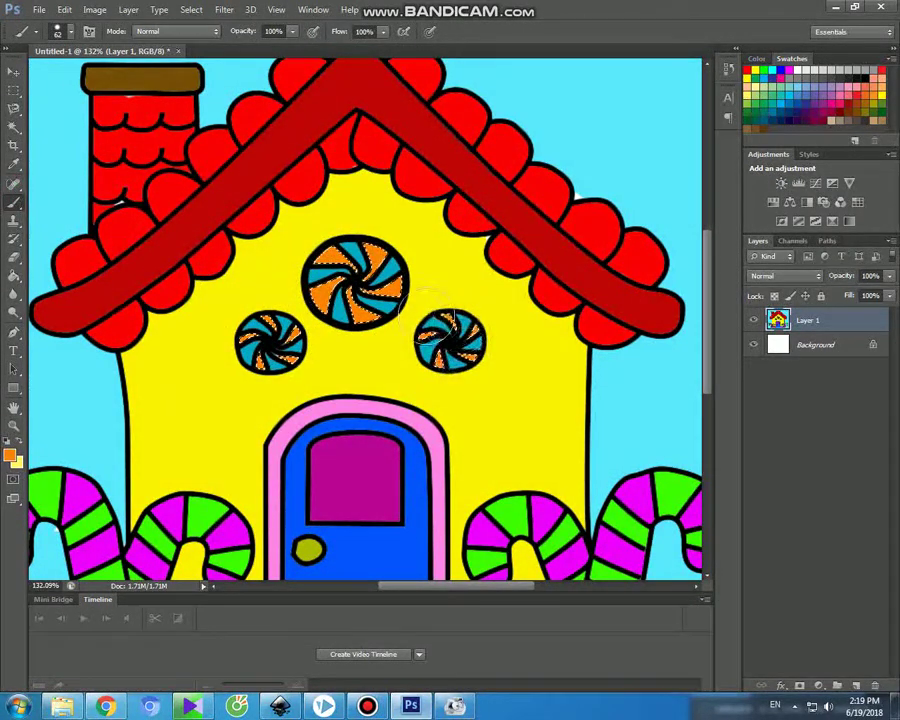
click(16, 73)
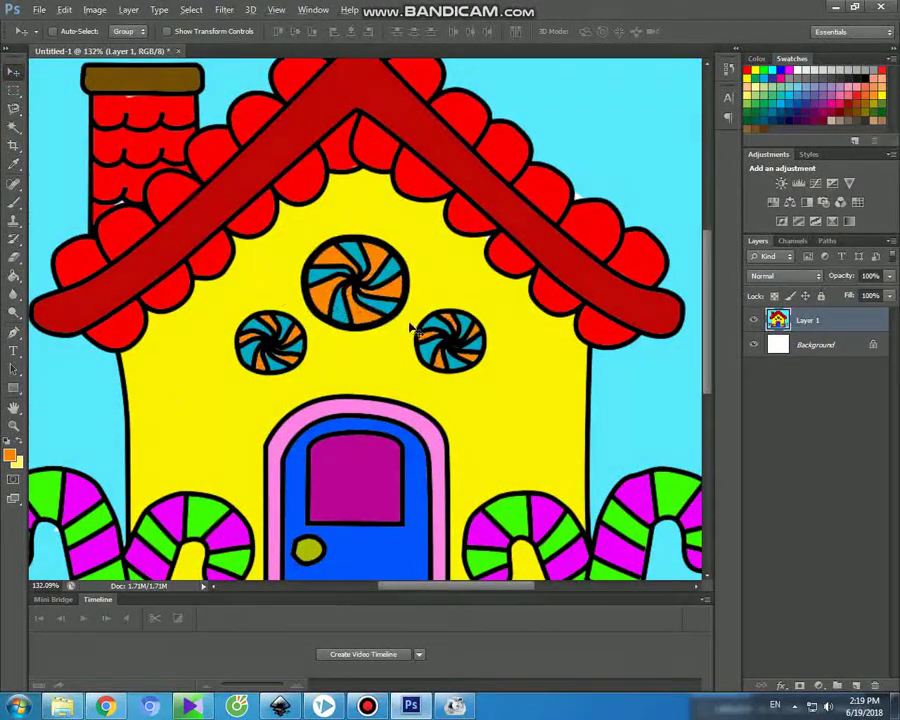
scroll(410, 330, down, 3)
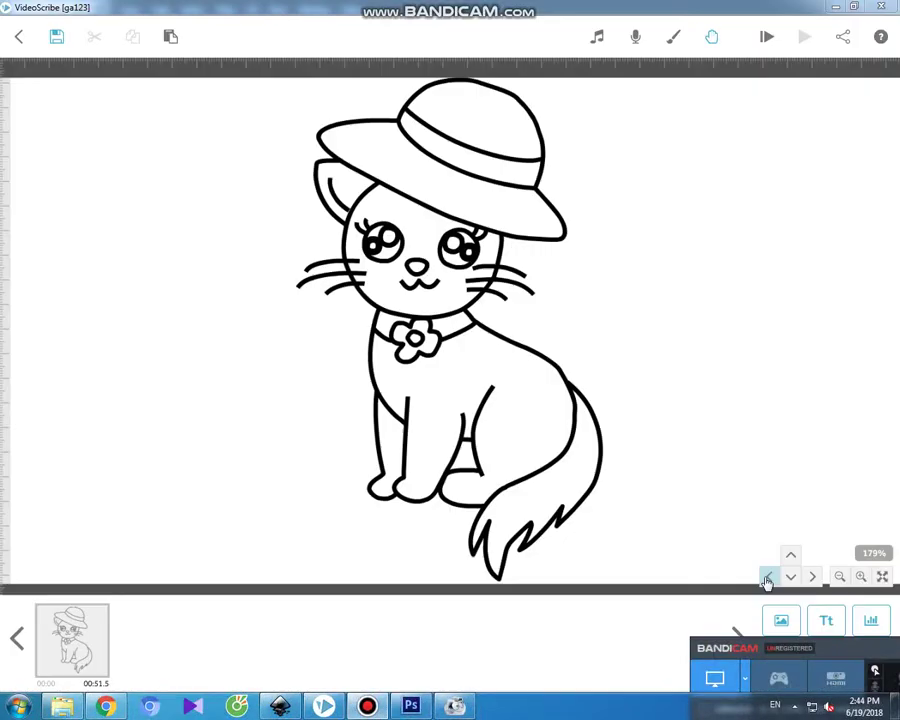
- Play the drawing animation of the cat with a hat in VideoScribe and exit the preview
click(766, 36)
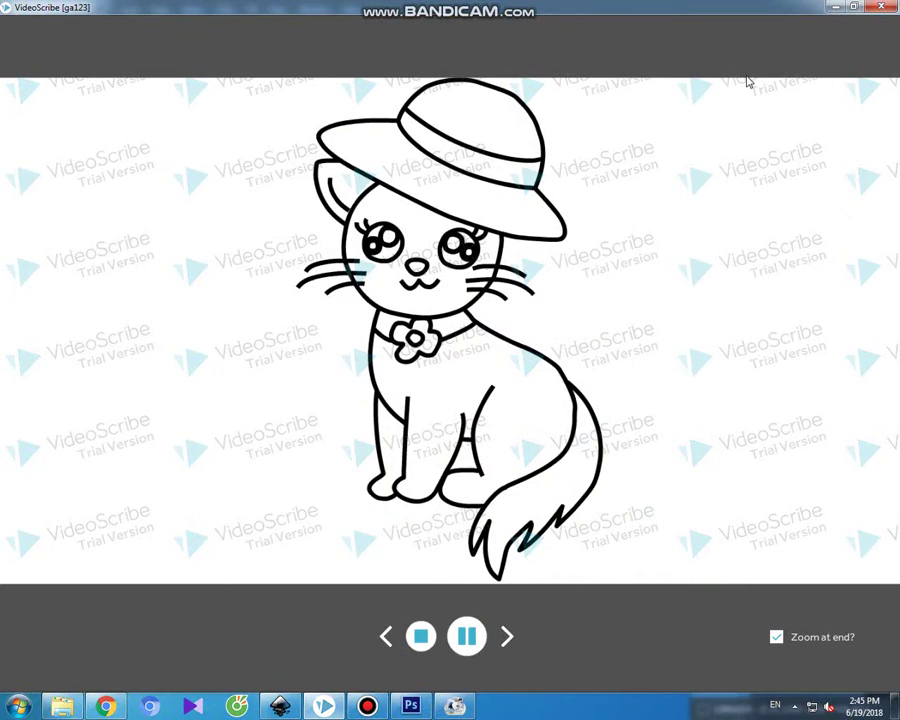
key(Escape)
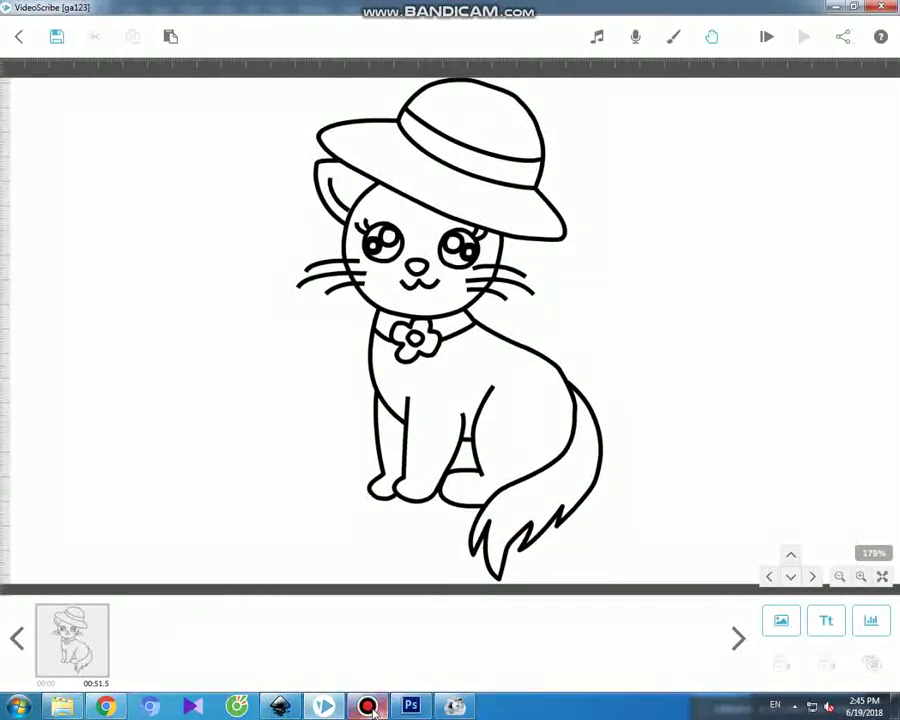
click(812, 706)
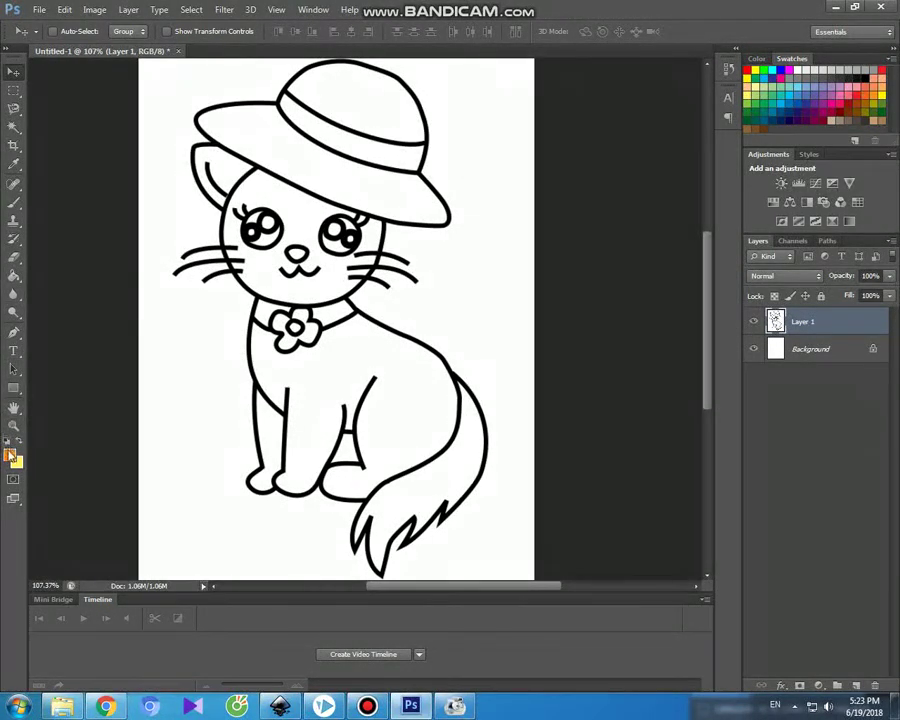
- Select the brim and crown of the cat's hat with the Magic Wand and brush them magenta (#f305fc)
click(10, 455)
drag(753, 528, 754, 524)
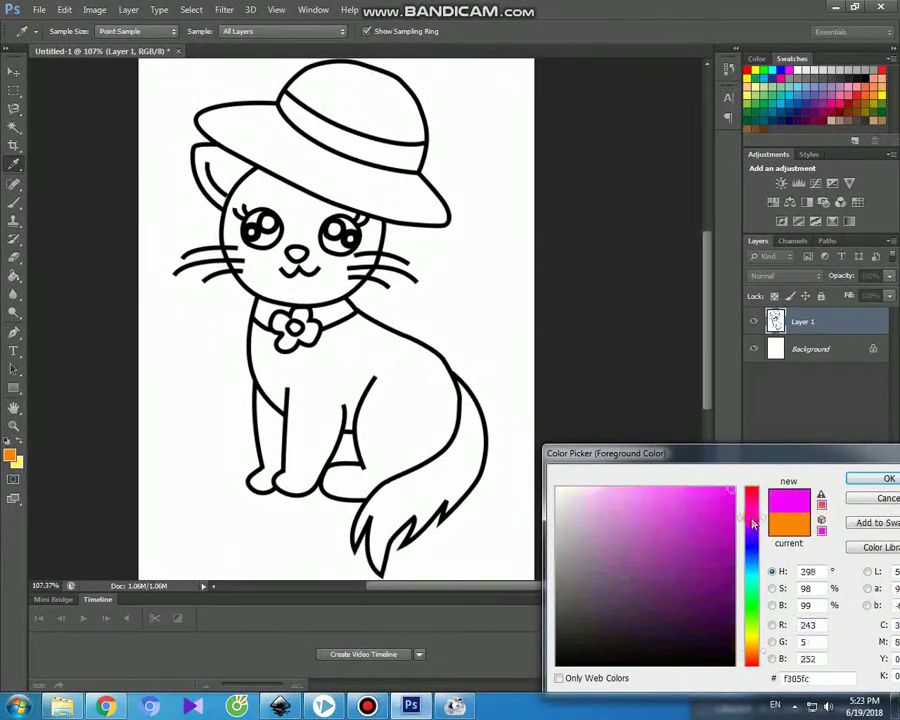
click(858, 480)
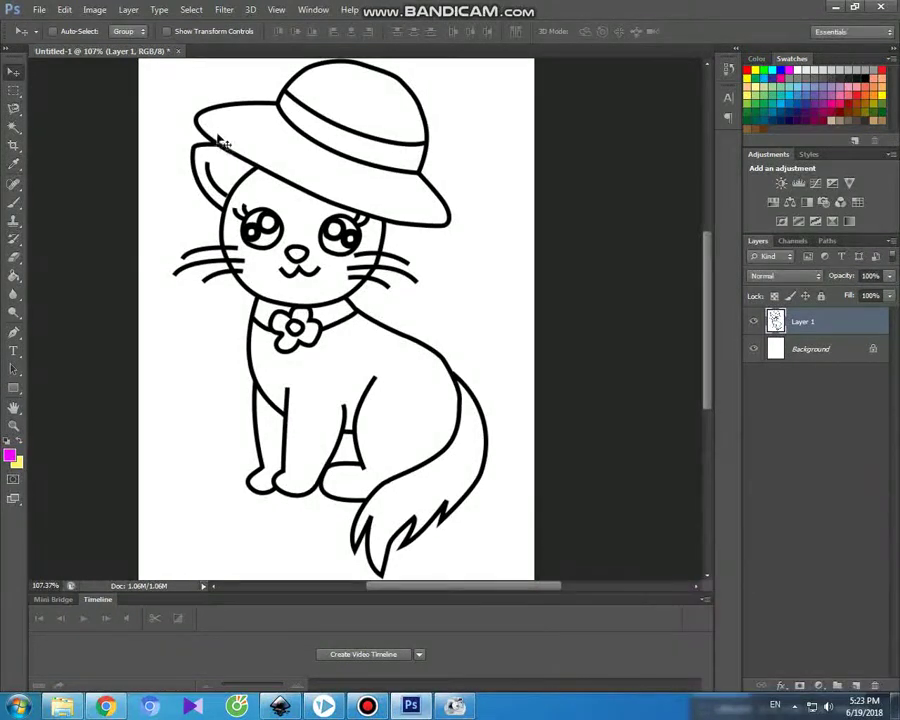
click(16, 125)
click(258, 144)
shift+click(344, 95)
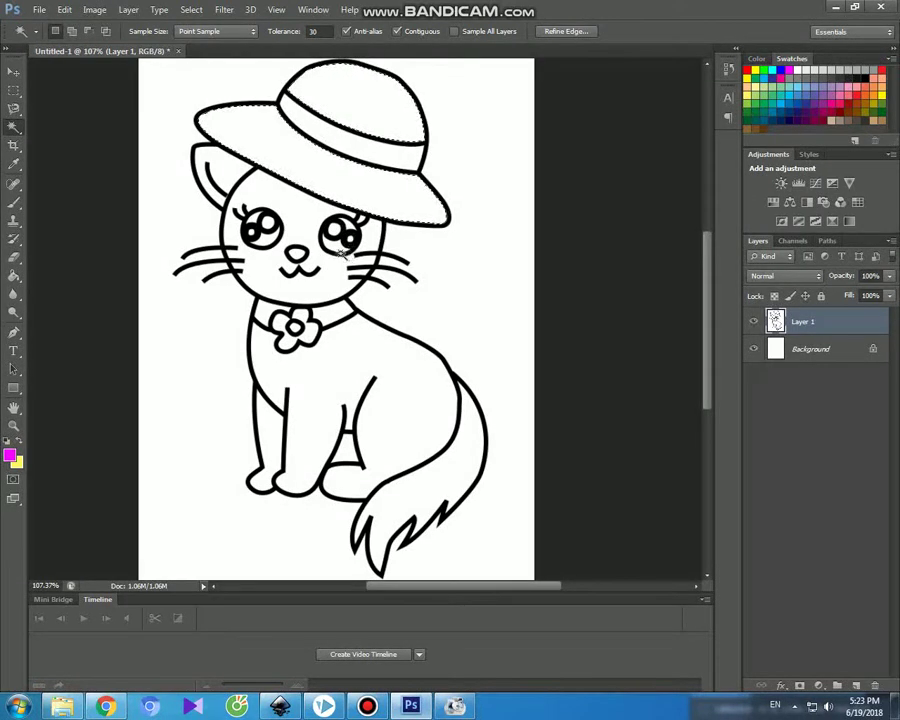
click(14, 201)
drag(215, 127, 254, 121)
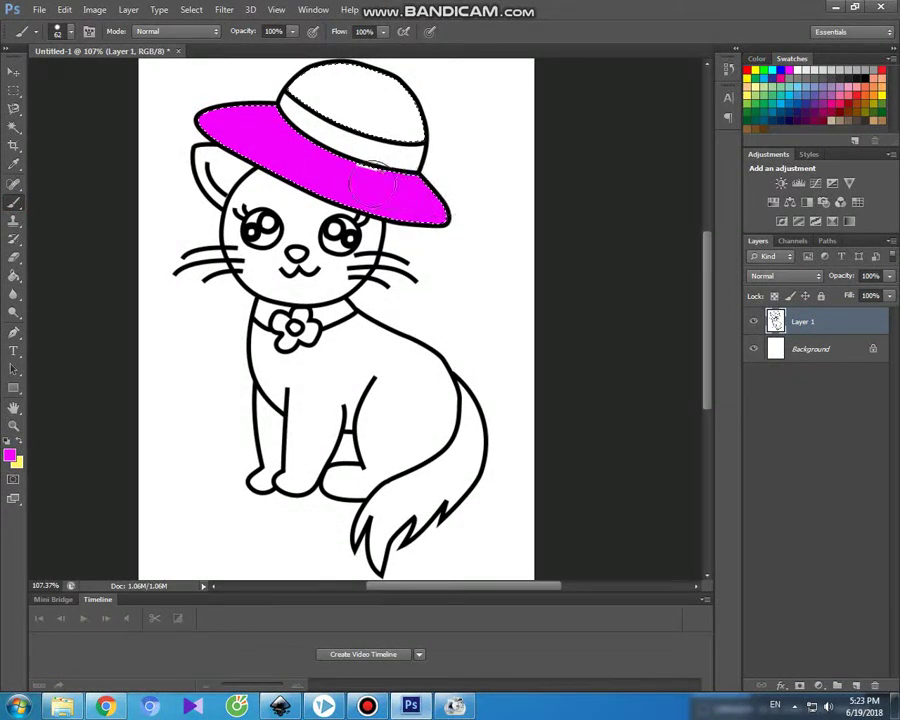
mouse_move(291, 88)
mouse_down()
mouse_move(367, 88)
mouse_move(408, 106)
mouse_up()
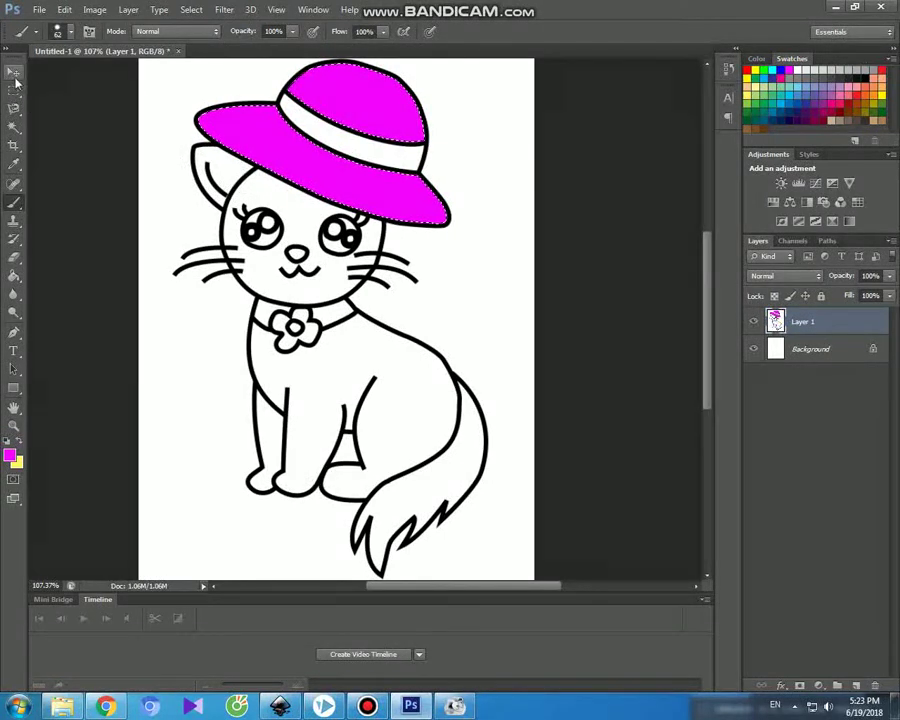
- Select the hat band and the collar flower's petals with the Magic Wand and brush them darker magenta (#ca04d1)
click(14, 126)
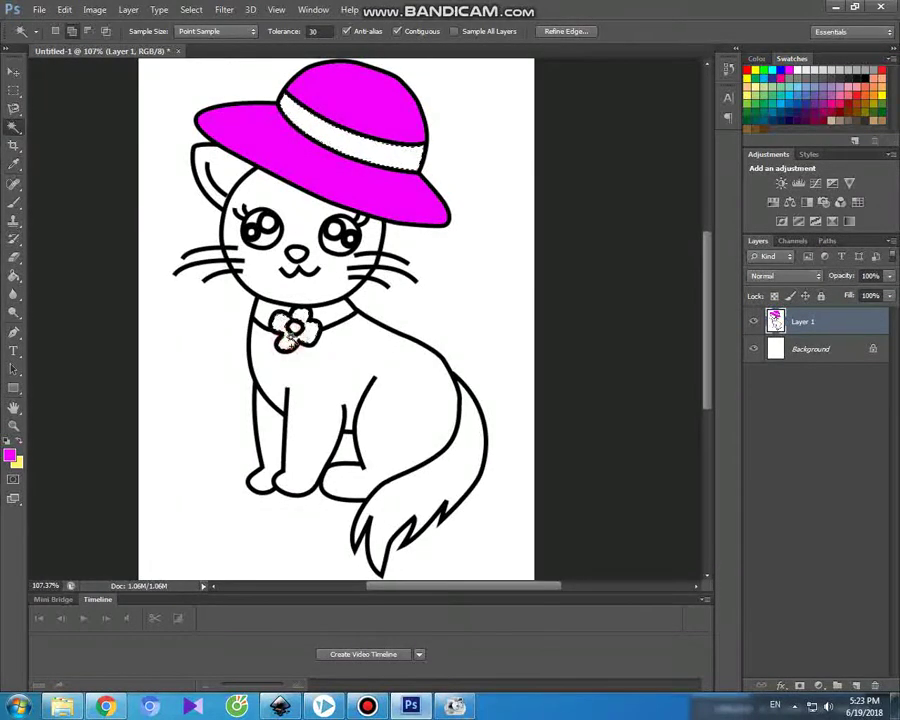
click(13, 457)
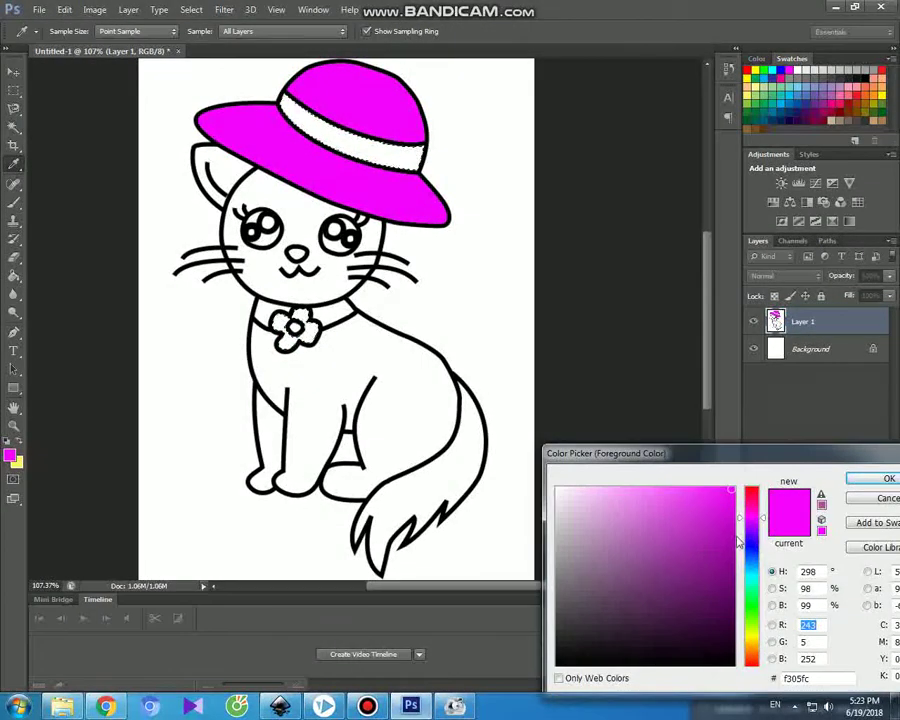
click(733, 519)
click(860, 481)
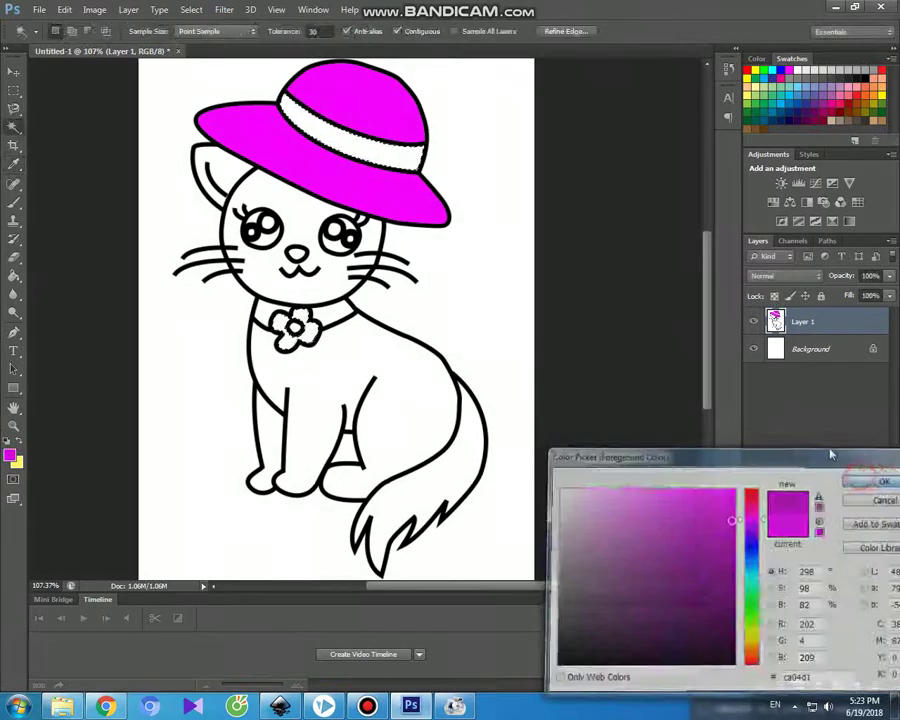
click(14, 201)
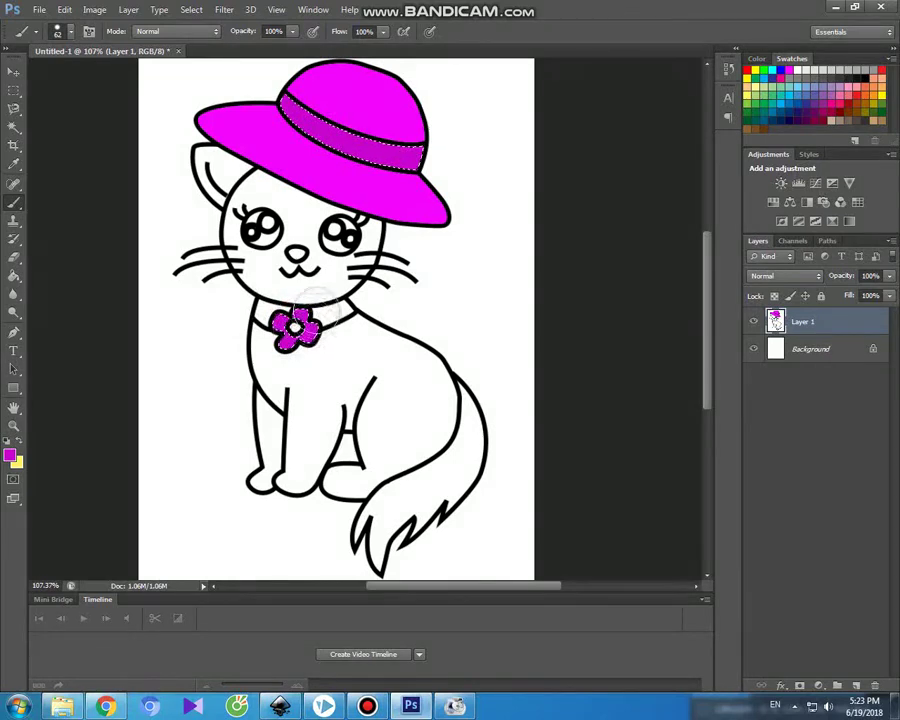
click(14, 71)
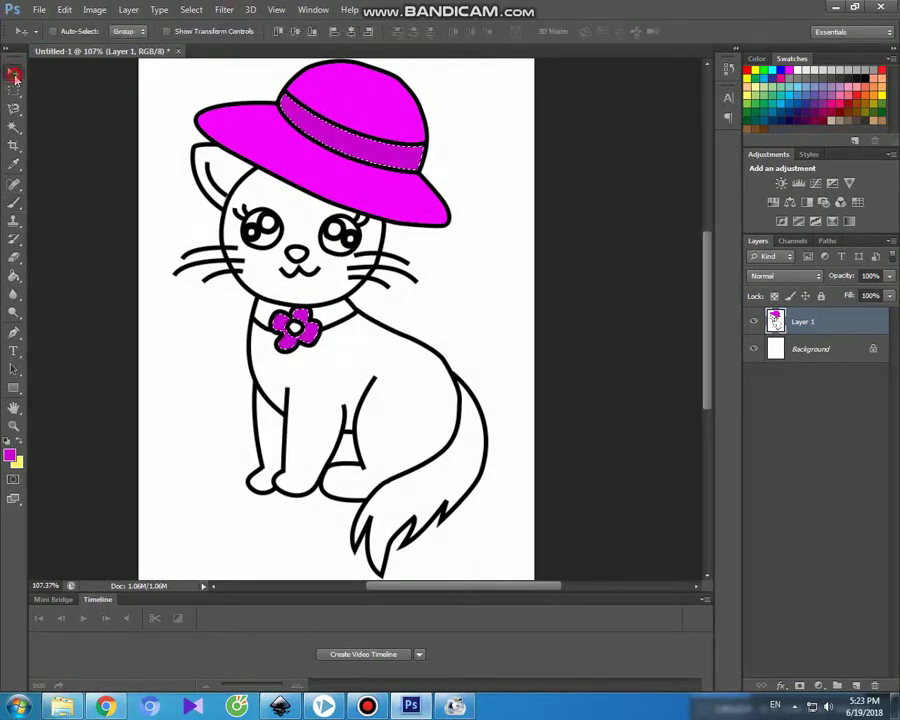
- Select the white areas around the highlights in both cat eyes with the Magic Wand, brush them black (#040404) and clear the selection
click(14, 126)
click(272, 243)
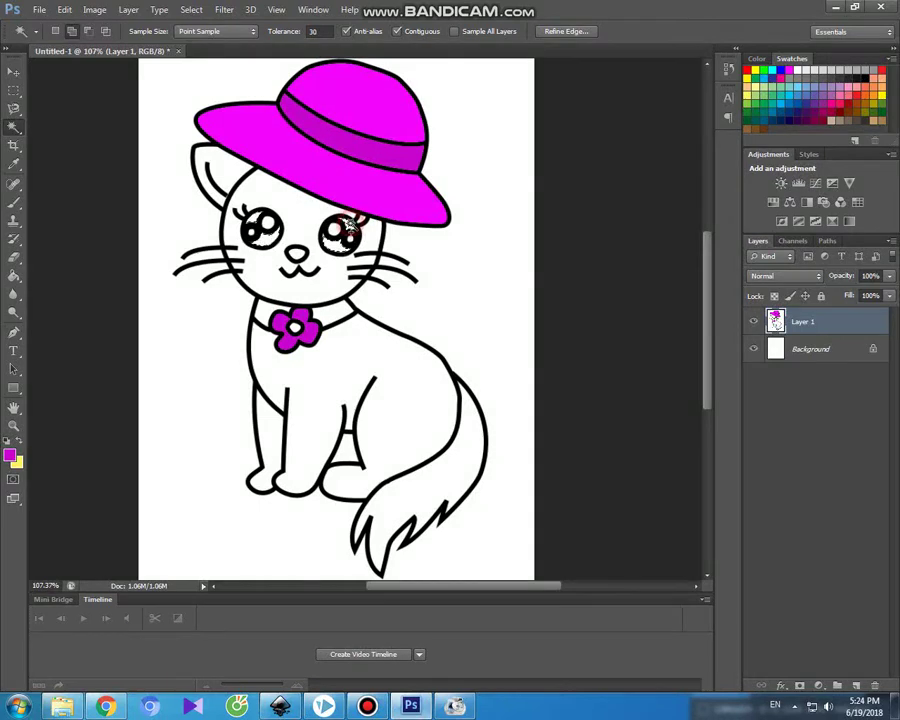
click(10, 456)
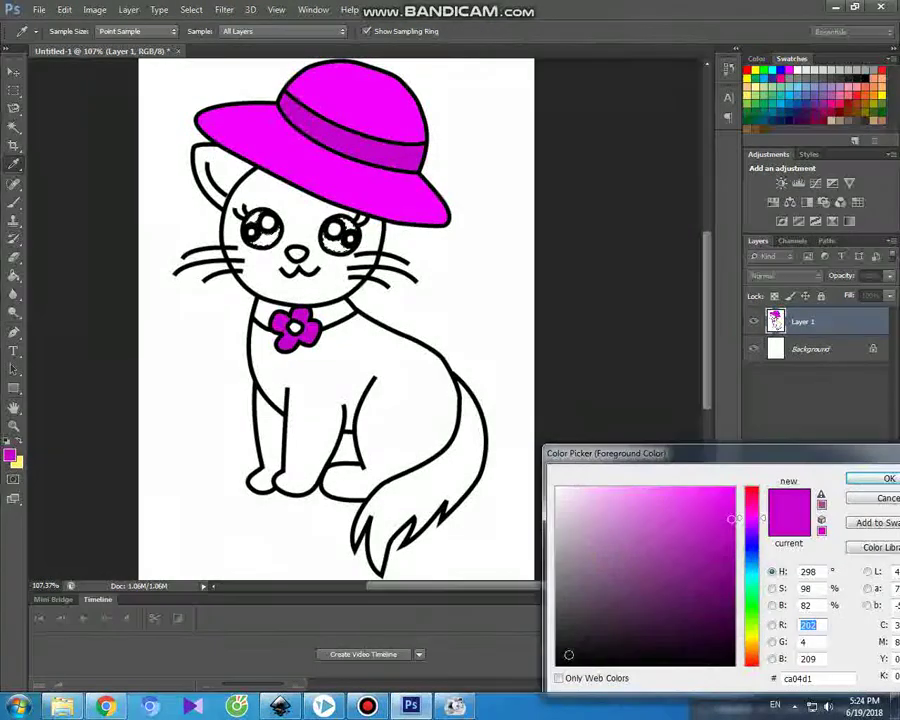
click(558, 662)
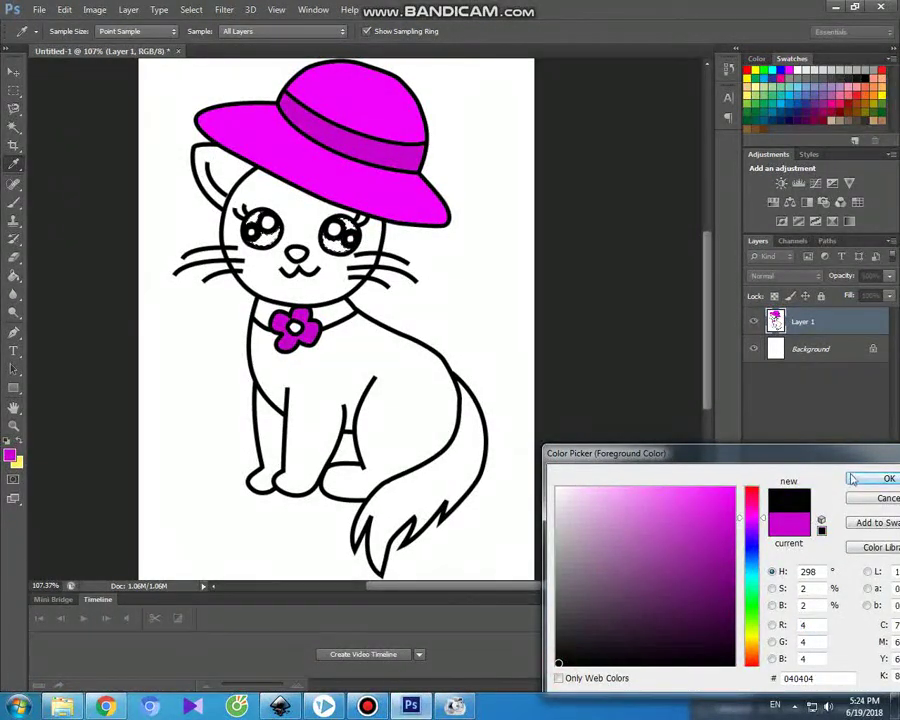
click(852, 480)
key(b)
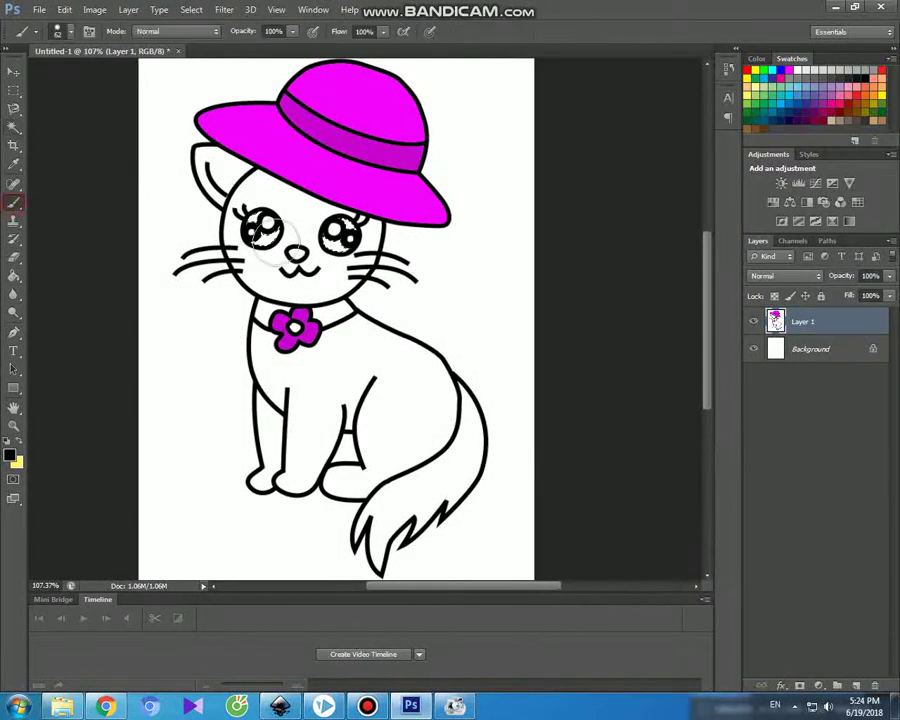
mouse_move(262, 228)
mouse_down()
mouse_move(295, 228)
mouse_move(268, 206)
mouse_up()
drag(341, 232, 344, 236)
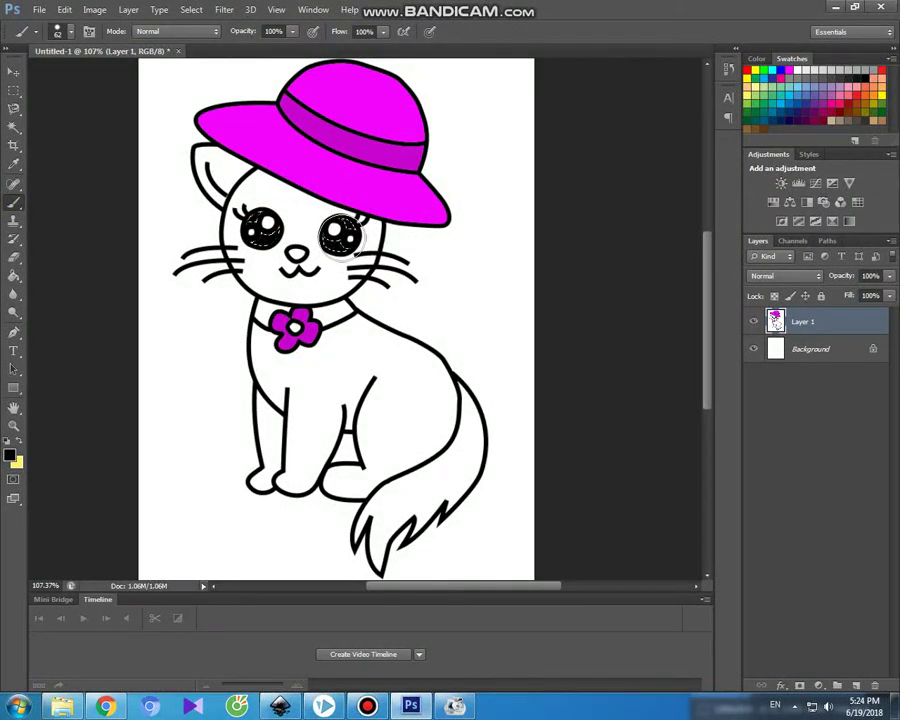
click(15, 74)
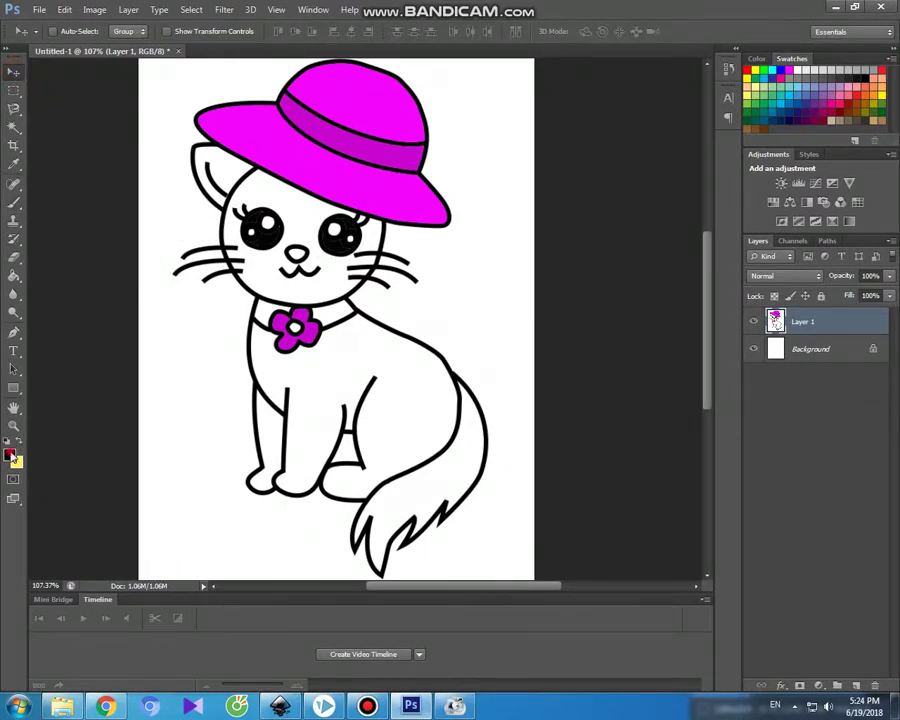
- Select the cat's face, ear, body and tail with the Magic Wand and brush them light pink (#f580f9)
click(10, 455)
click(380, 195)
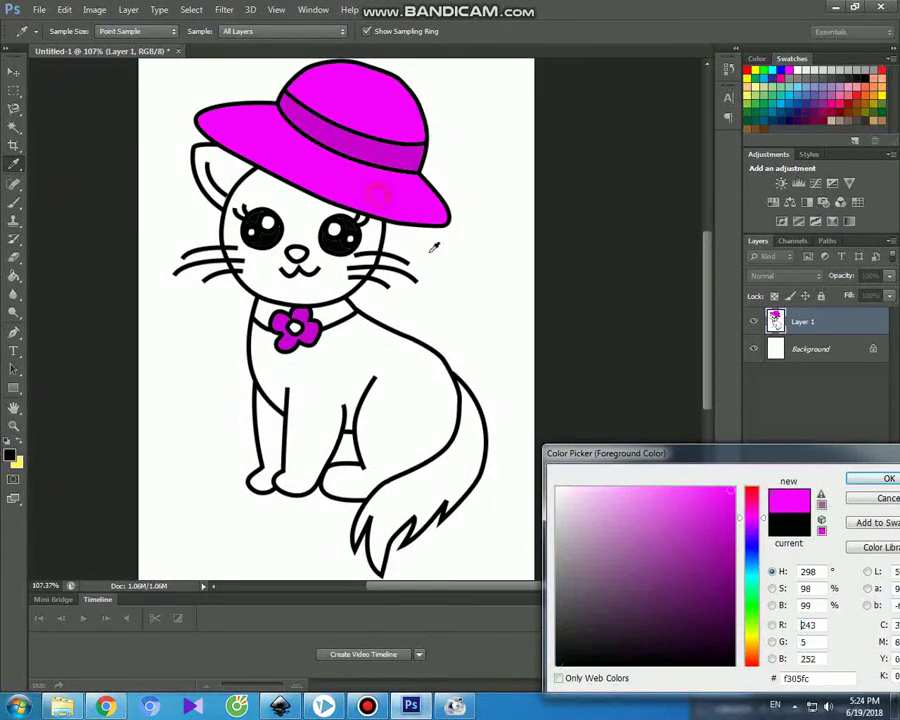
click(658, 490)
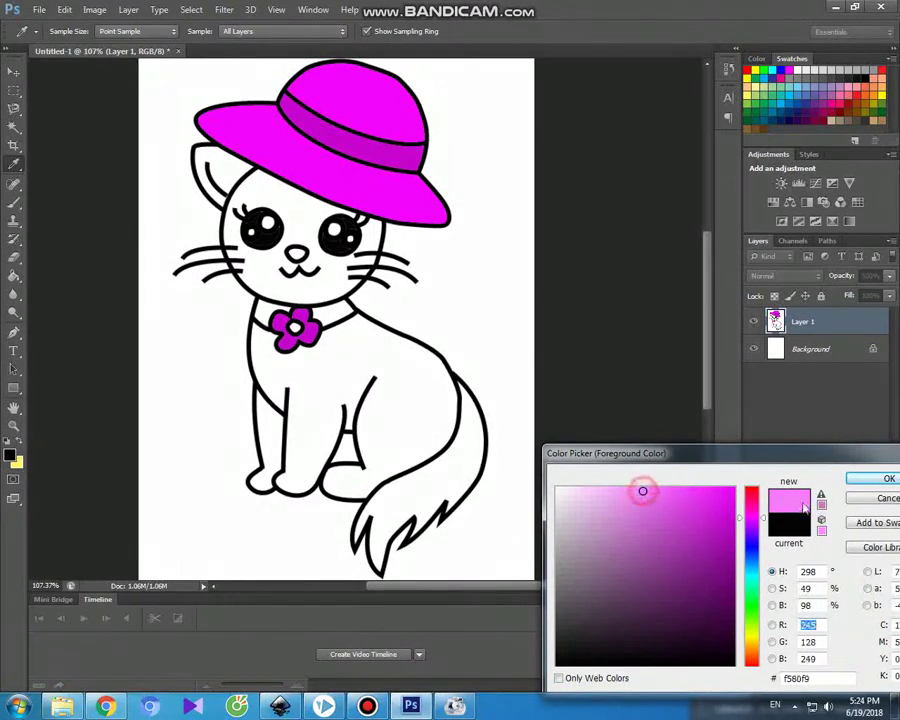
click(868, 478)
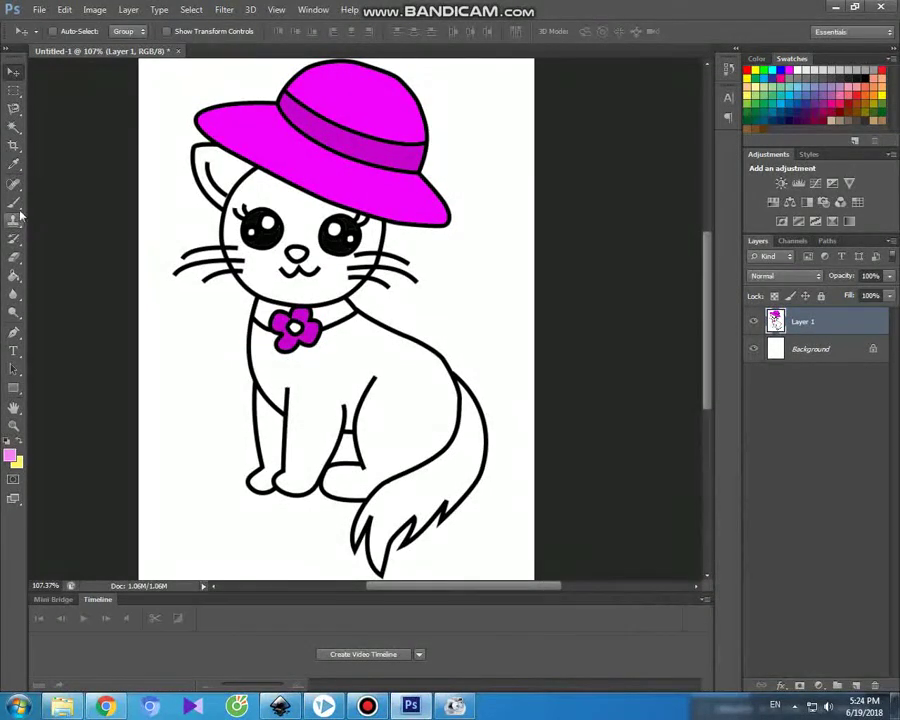
click(14, 128)
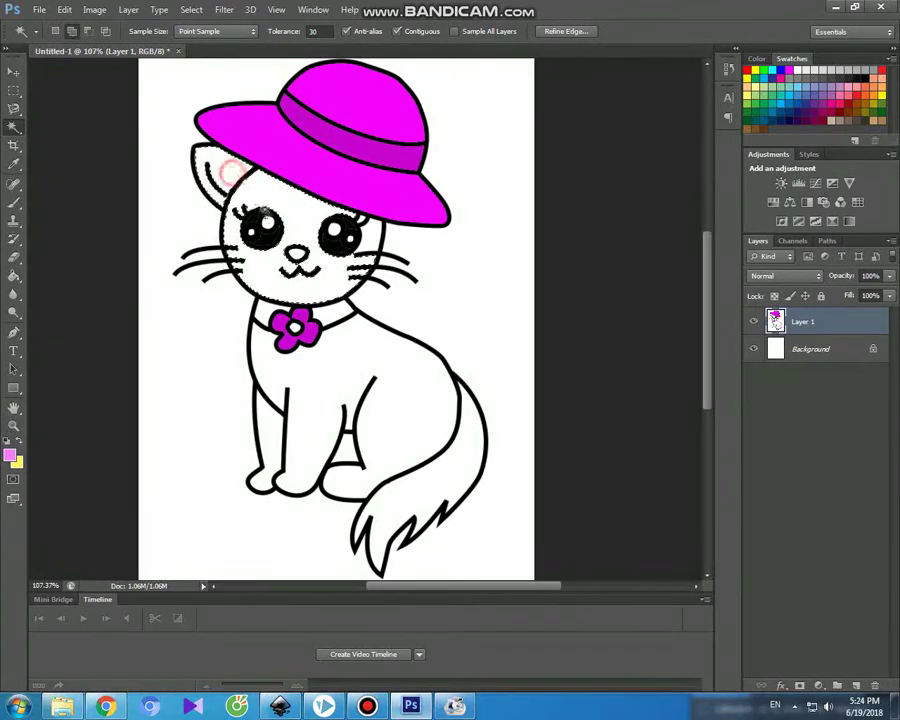
shift+click(335, 381)
shift+click(430, 477)
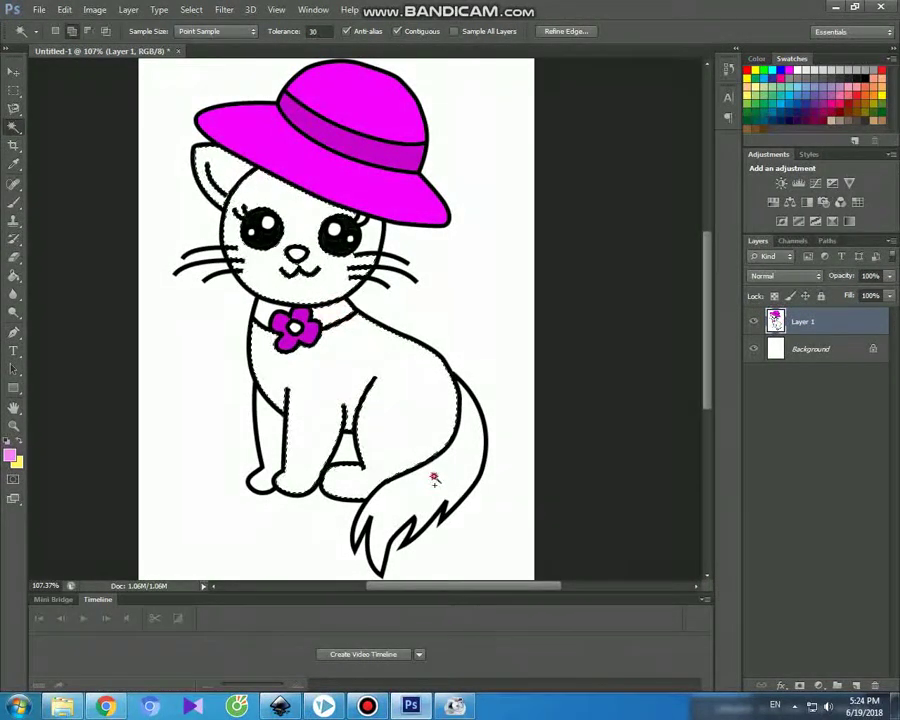
click(13, 204)
mouse_move(205, 152)
mouse_down()
mouse_move(250, 162)
mouse_move(218, 222)
mouse_move(293, 198)
mouse_move(292, 190)
mouse_move(275, 205)
mouse_move(330, 213)
mouse_move(378, 250)
mouse_move(335, 270)
mouse_move(356, 255)
mouse_move(330, 245)
mouse_move(285, 250)
mouse_move(265, 265)
mouse_move(290, 268)
mouse_move(260, 255)
mouse_move(228, 262)
mouse_move(305, 290)
mouse_move(340, 312)
mouse_up()
mouse_move(237, 311)
mouse_down()
mouse_move(375, 336)
mouse_move(313, 356)
mouse_move(240, 358)
mouse_move(344, 371)
mouse_move(425, 361)
mouse_move(362, 389)
mouse_move(261, 385)
mouse_move(371, 411)
mouse_move(284, 428)
mouse_move(268, 421)
mouse_move(276, 401)
mouse_move(304, 452)
mouse_move(294, 503)
mouse_move(397, 411)
mouse_move(352, 427)
mouse_move(327, 481)
mouse_move(400, 459)
mouse_move(437, 421)
mouse_move(445, 369)
mouse_move(433, 451)
mouse_move(440, 433)
mouse_move(467, 415)
mouse_up()
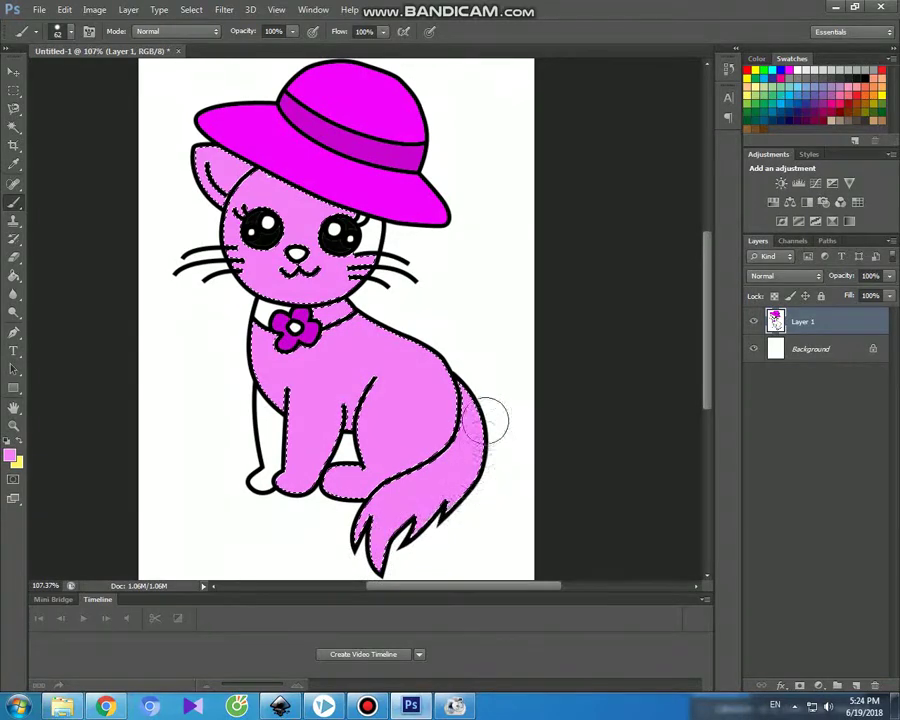
- Add the white side of the face, the collar and the far leg to the selection and brush the whole cat pale pink (#f7affa)
click(12, 126)
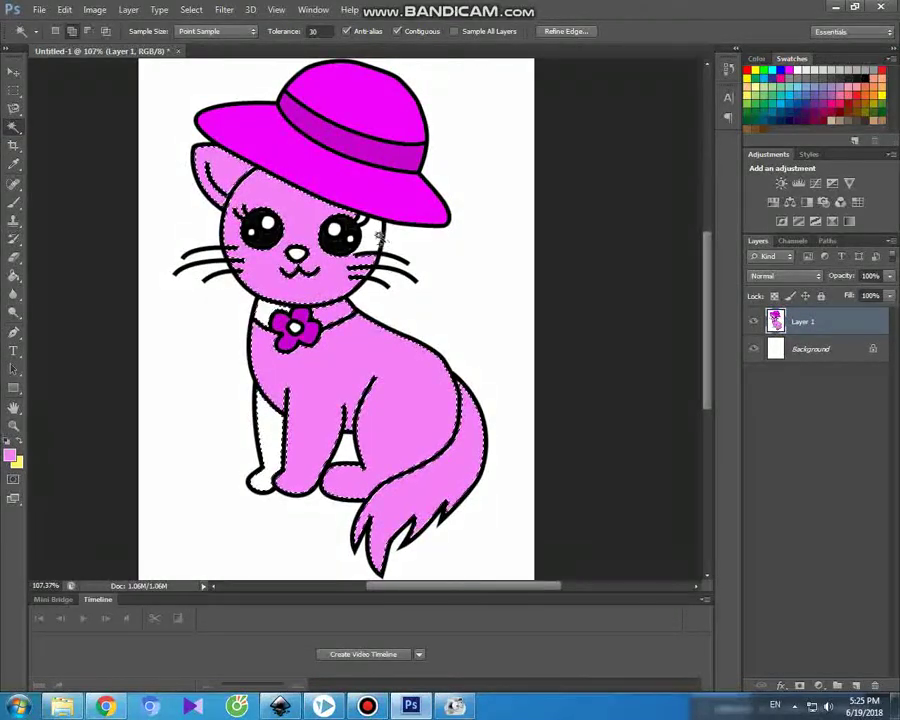
shift+click(350, 237)
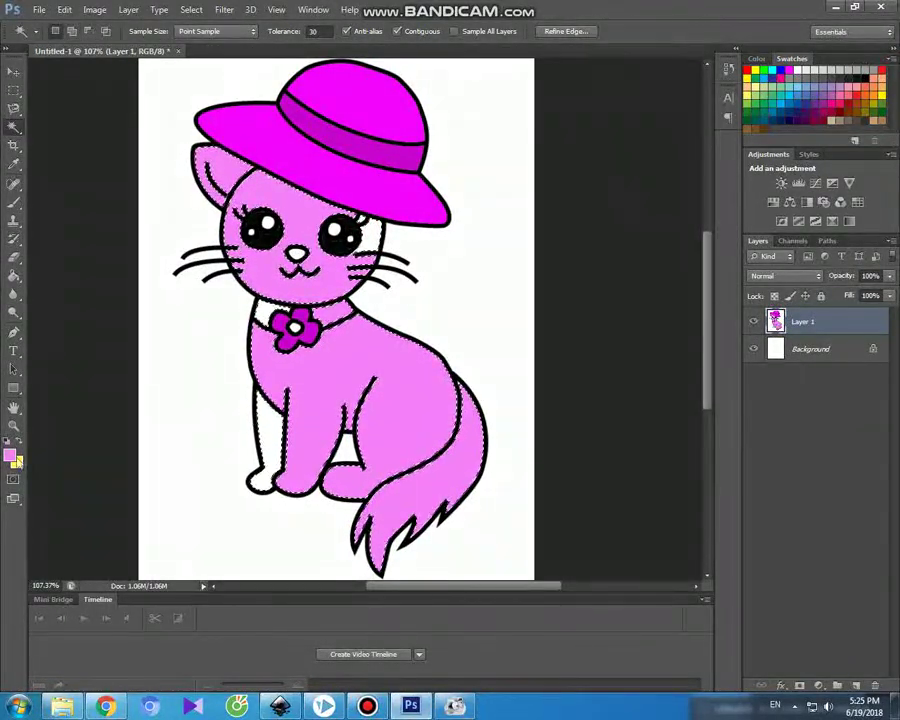
click(14, 458)
click(609, 490)
click(890, 480)
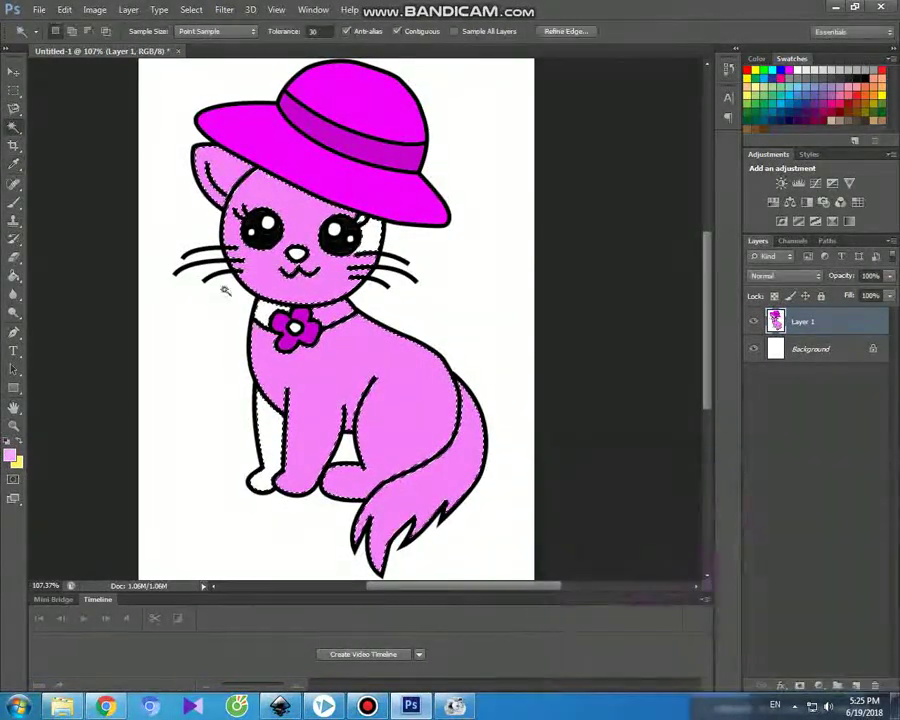
click(14, 201)
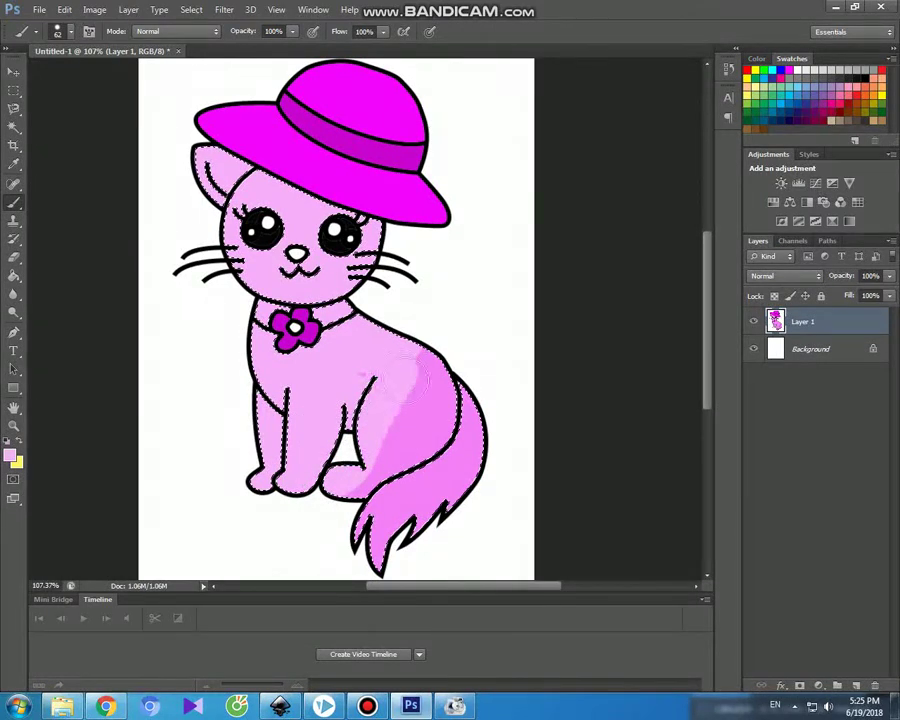
mouse_move(334, 503)
mouse_down()
mouse_move(364, 403)
mouse_move(396, 362)
mouse_move(412, 358)
mouse_move(462, 412)
mouse_move(455, 465)
mouse_move(448, 452)
mouse_move(430, 468)
mouse_move(404, 468)
mouse_move(425, 402)
mouse_move(410, 440)
mouse_move(356, 503)
mouse_move(408, 422)
mouse_up()
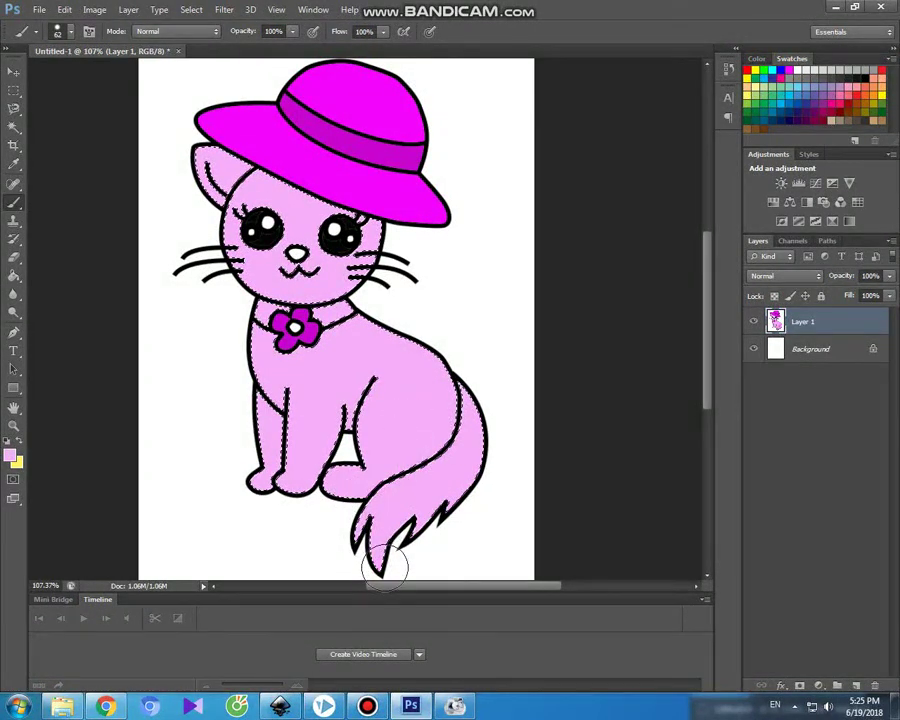
click(300, 277)
key(ctrl+z)
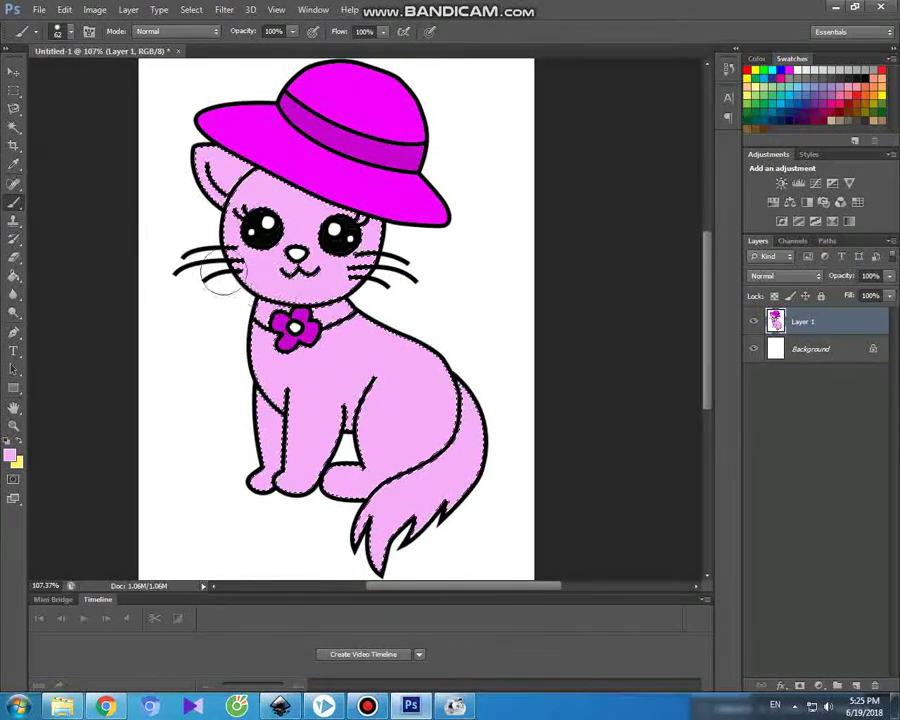
- Select the cat's nose with the Magic Wand and brush it magenta (#f305fc), sampled from the hat
key(w)
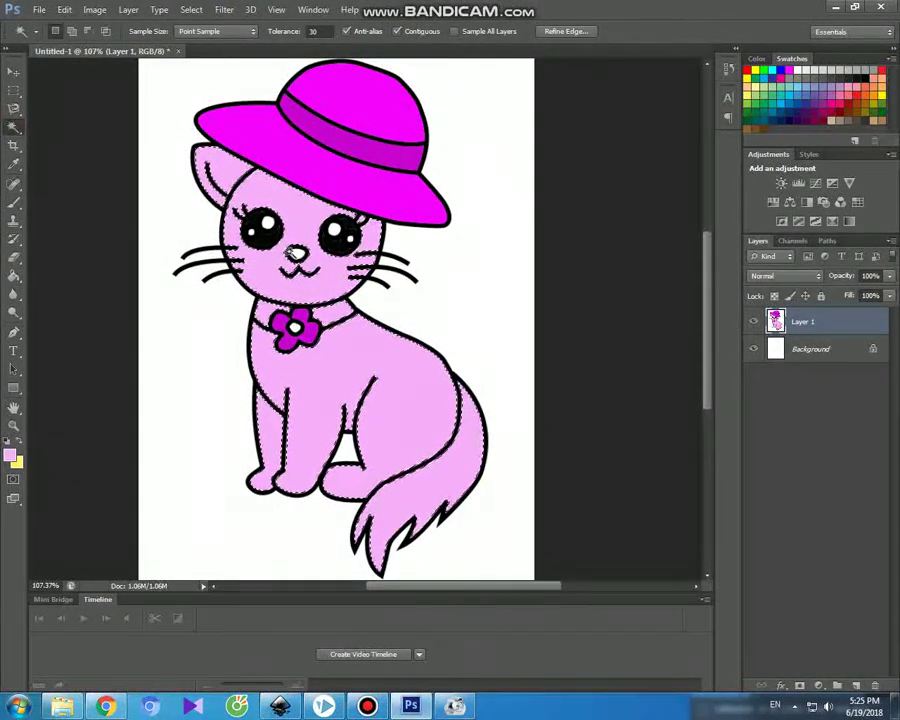
key(ctrl+d)
click(13, 462)
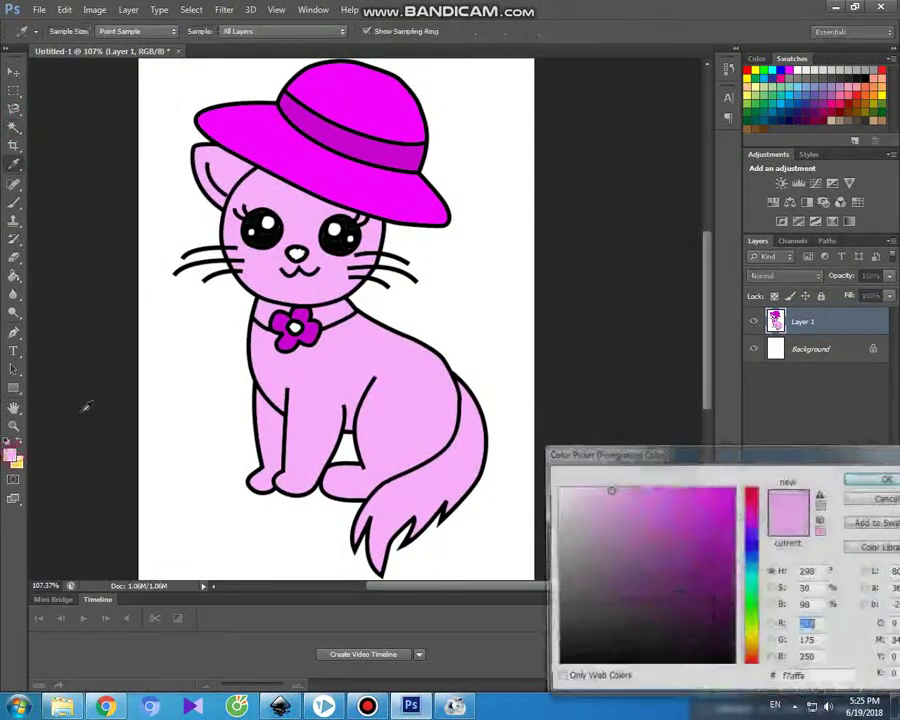
click(368, 183)
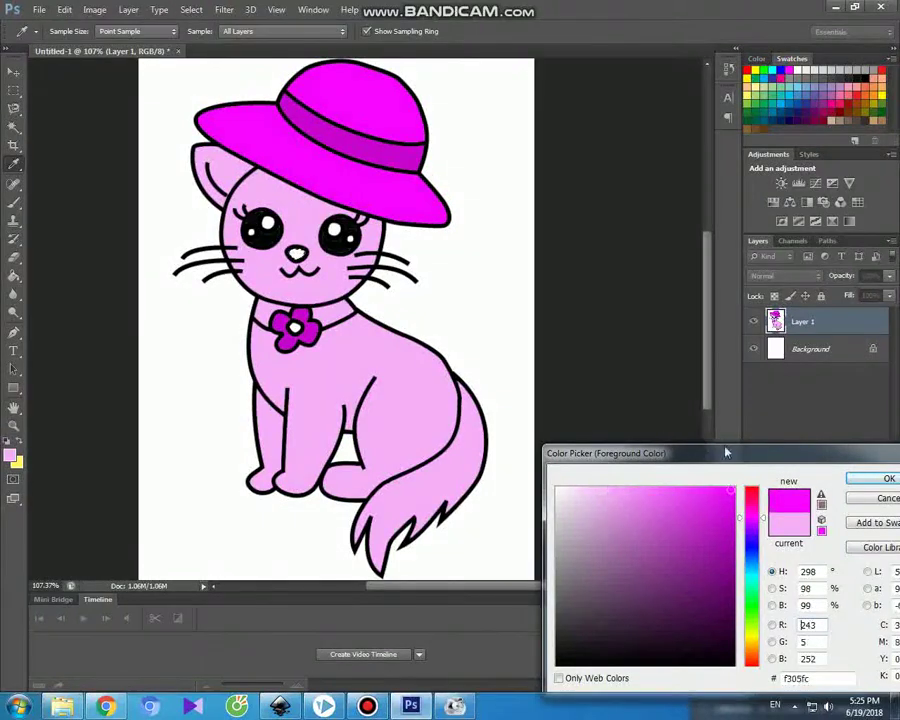
click(856, 480)
click(13, 201)
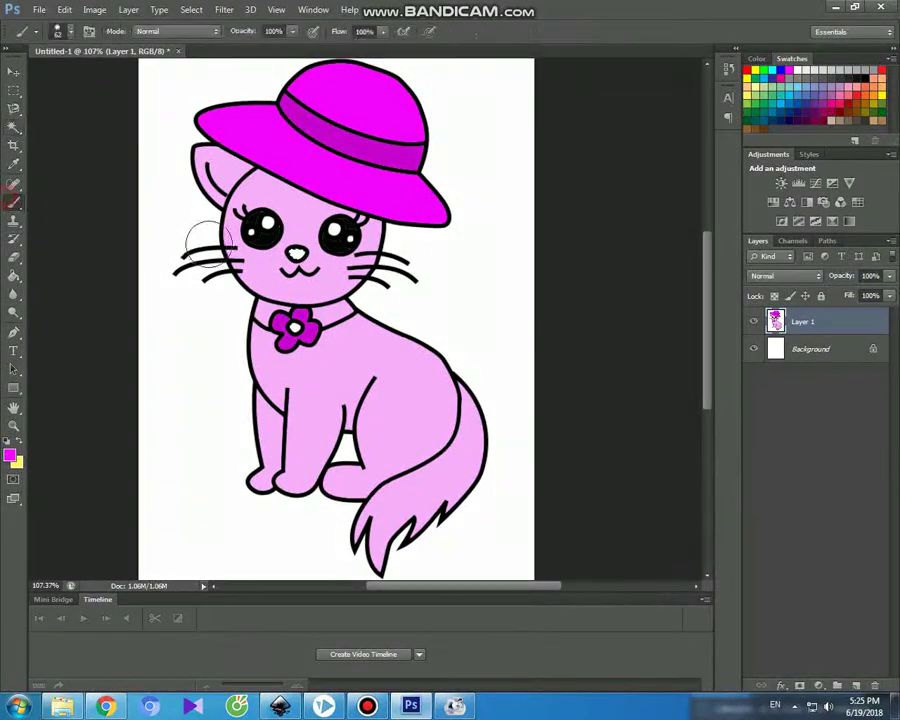
click(297, 254)
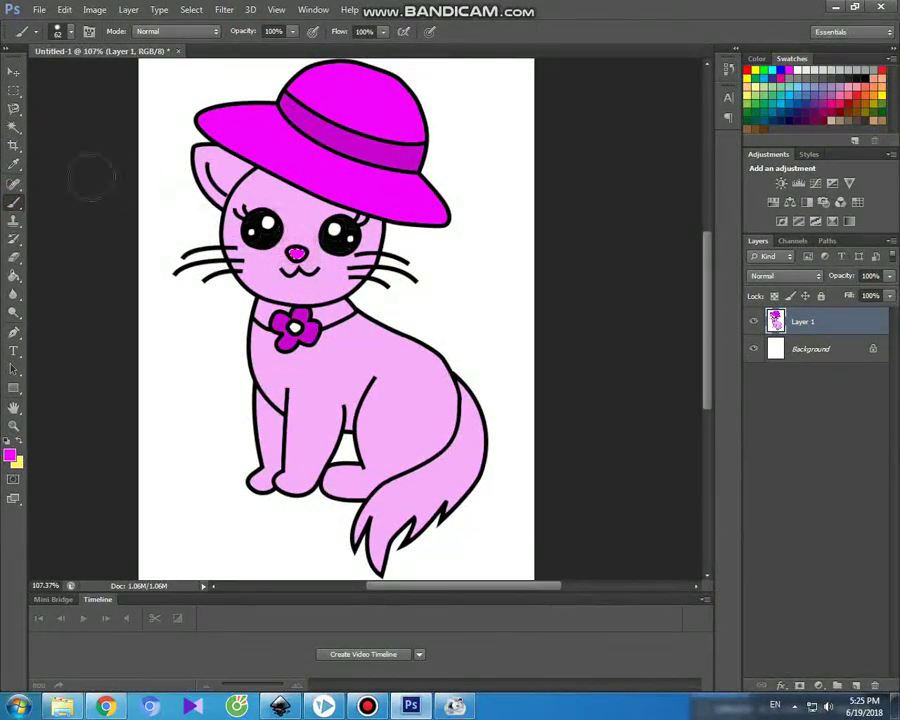
- Select the centre of the collar flower with the Magic Wand, brush it yellow (#fcd605) and clear the selection
click(13, 127)
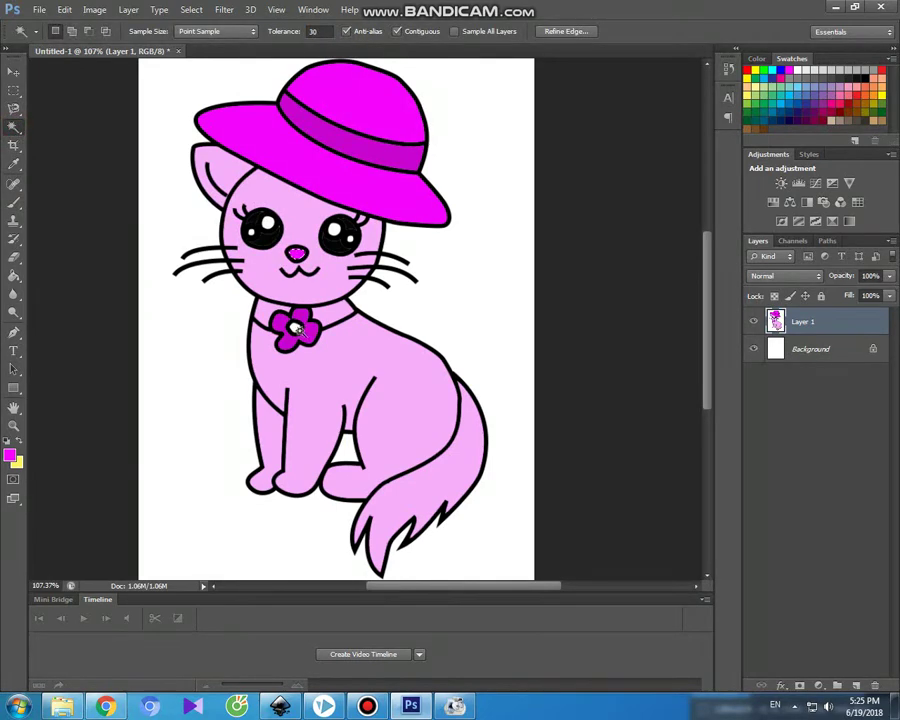
click(12, 457)
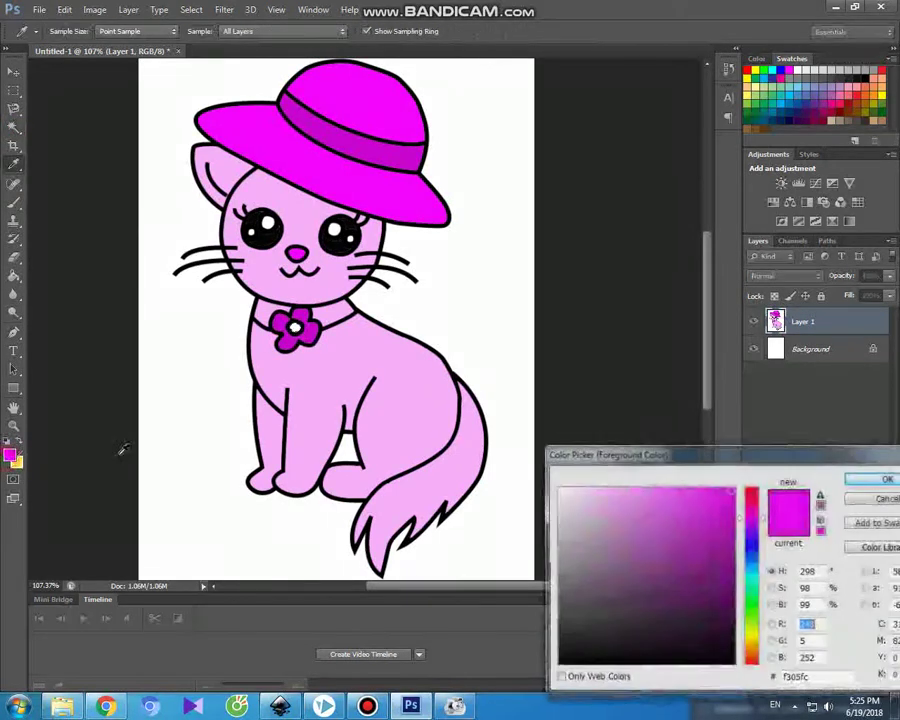
click(751, 643)
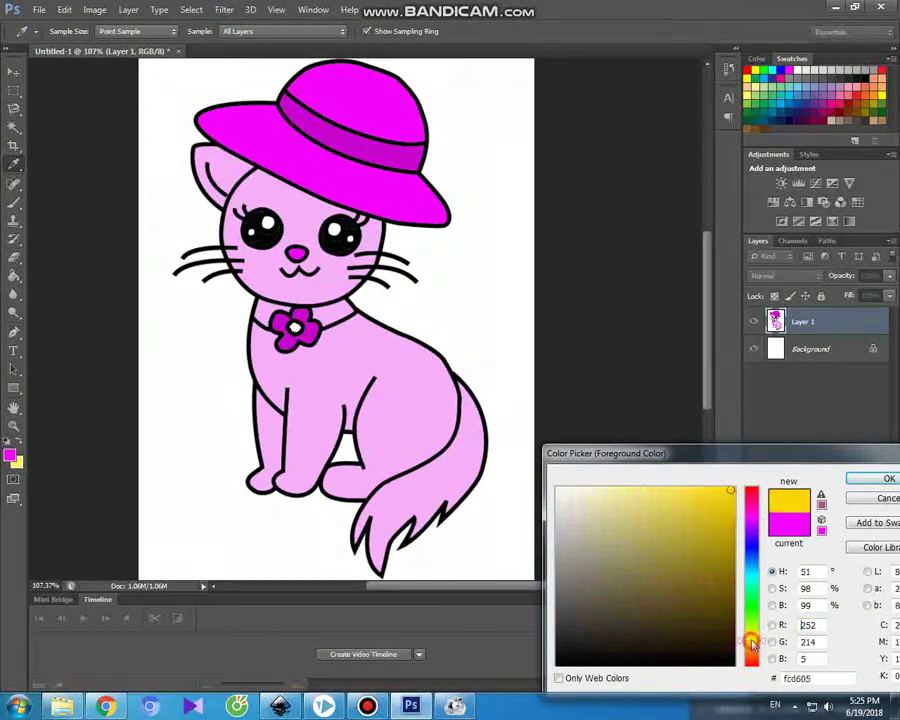
click(858, 478)
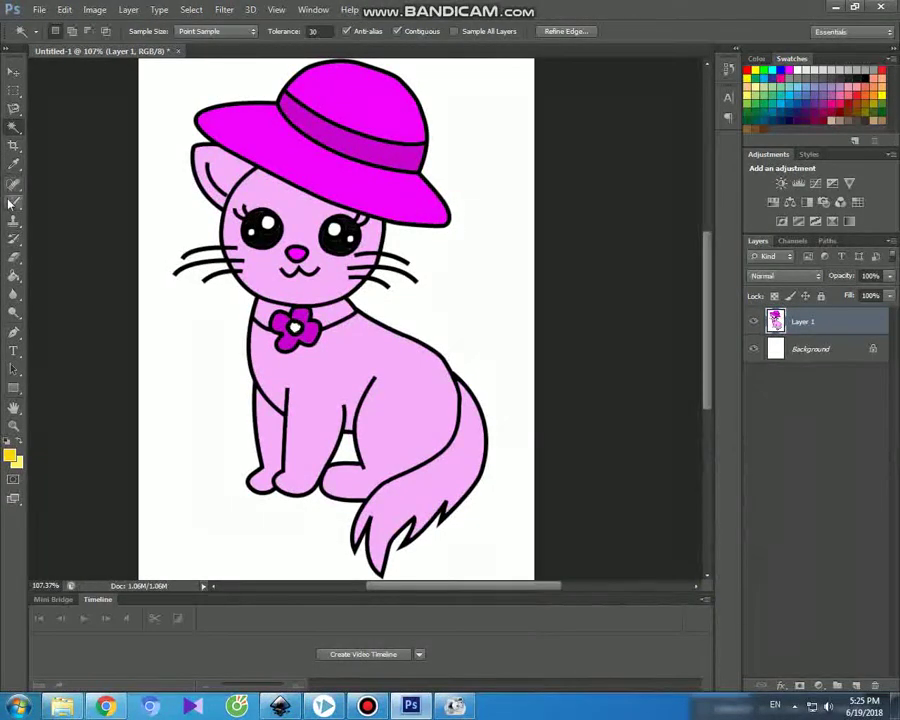
click(13, 201)
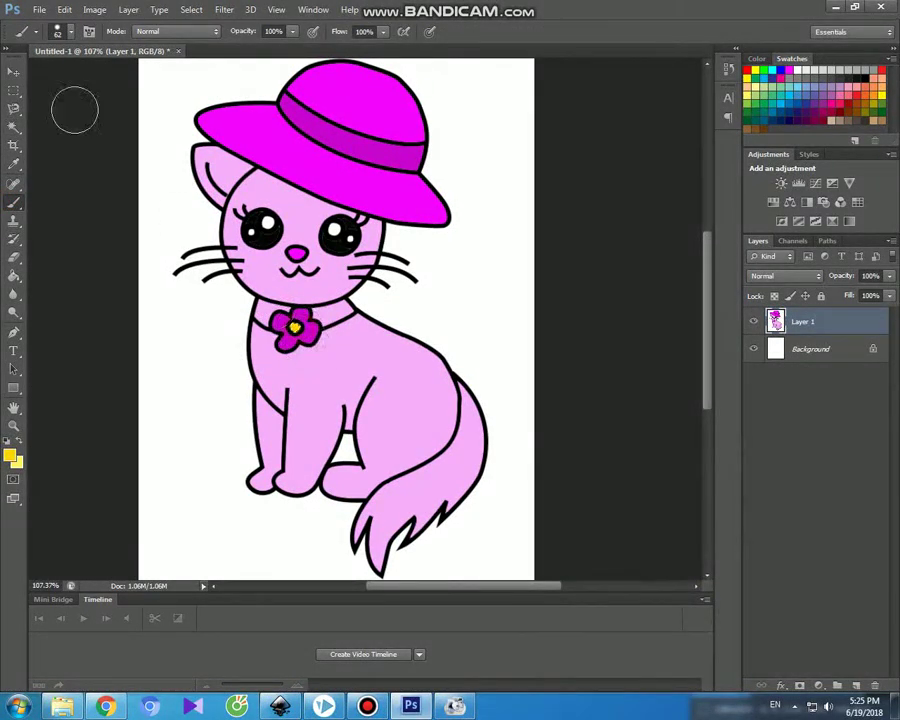
click(7, 74)
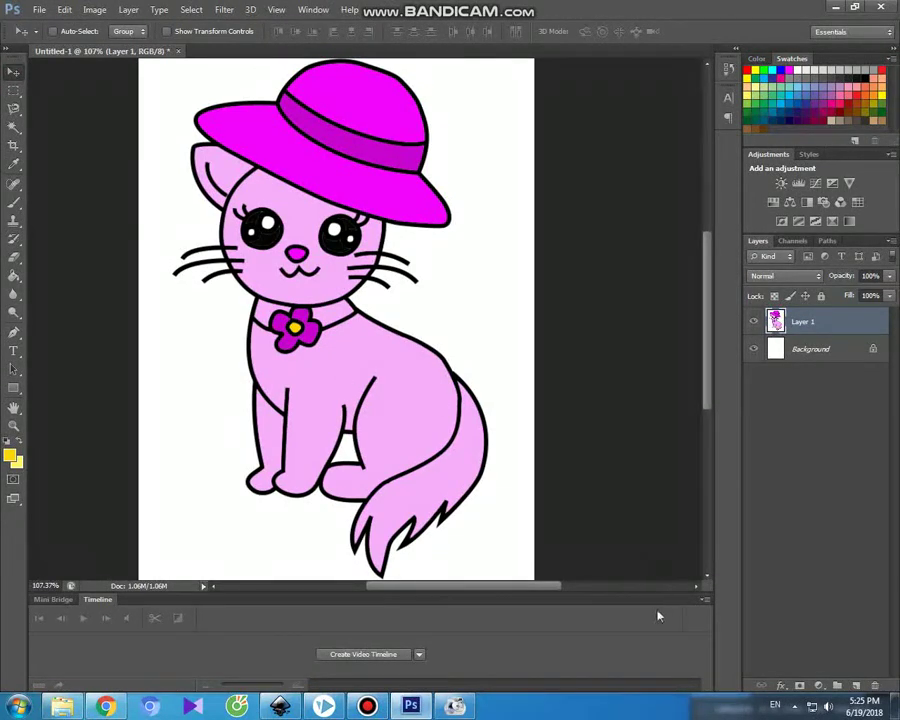
- Switch to VideoScribe and preview the turtle line drawing's animation from the current element
click(380, 711)
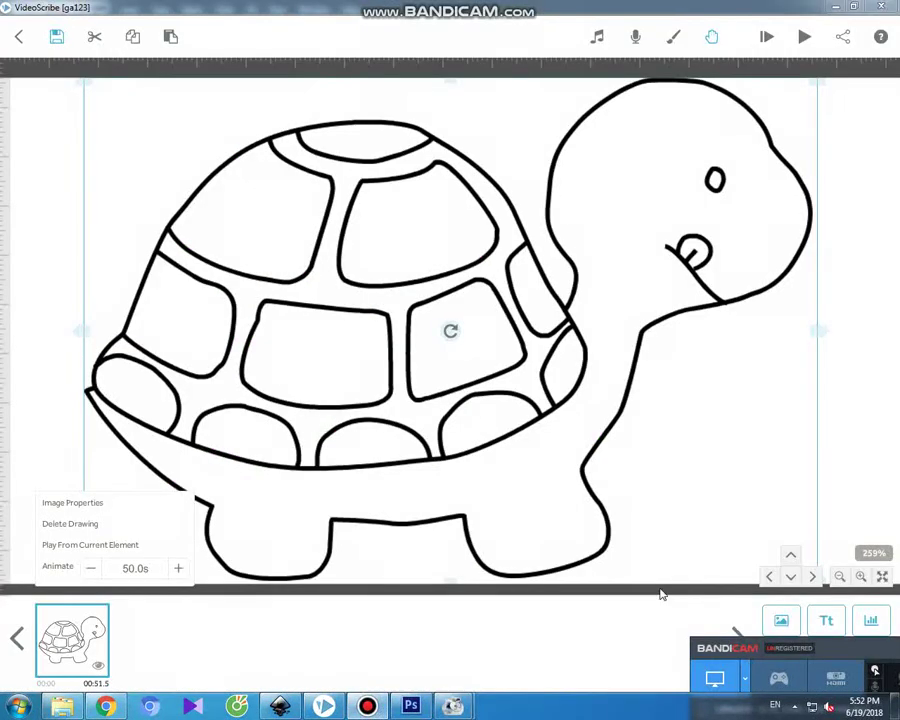
click(766, 36)
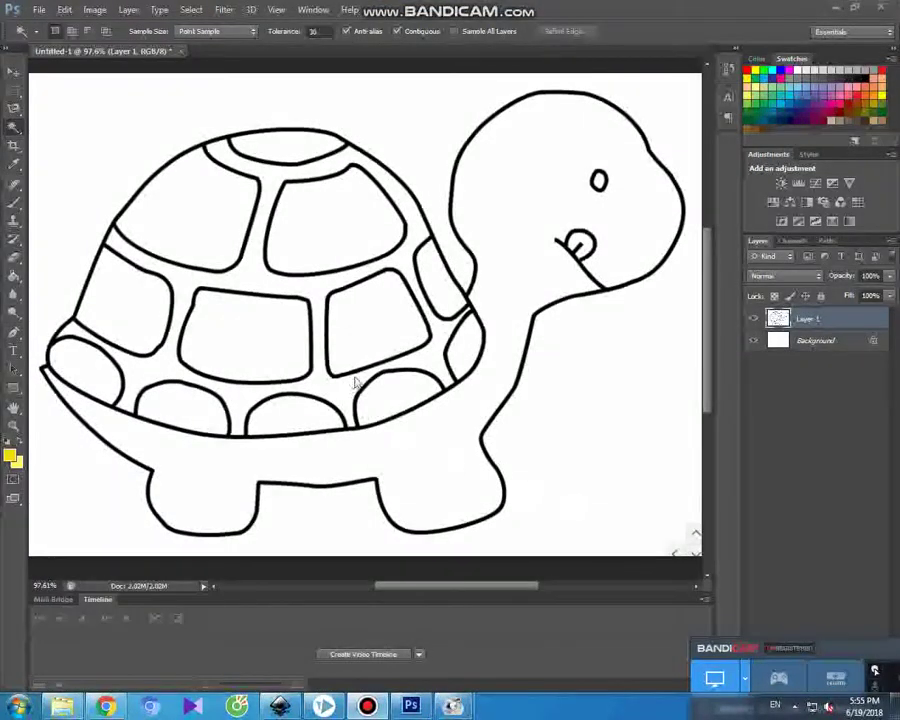
- In Photoshop, select all the turtle's shell plates with the Magic Wand and set the foreground colour to dark green (#2e4614)
click(201, 212)
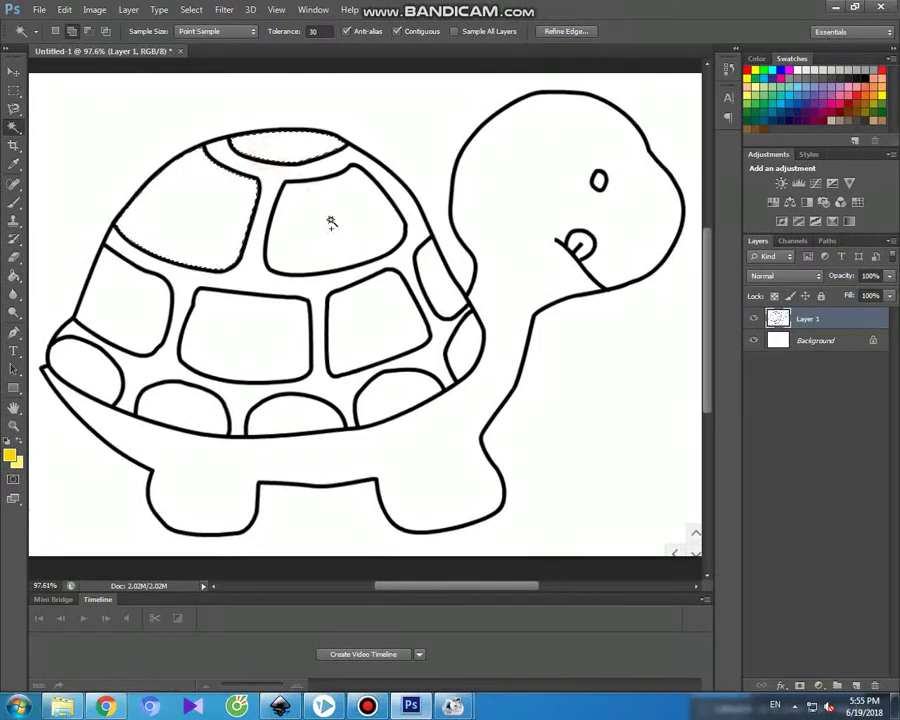
click(155, 298)
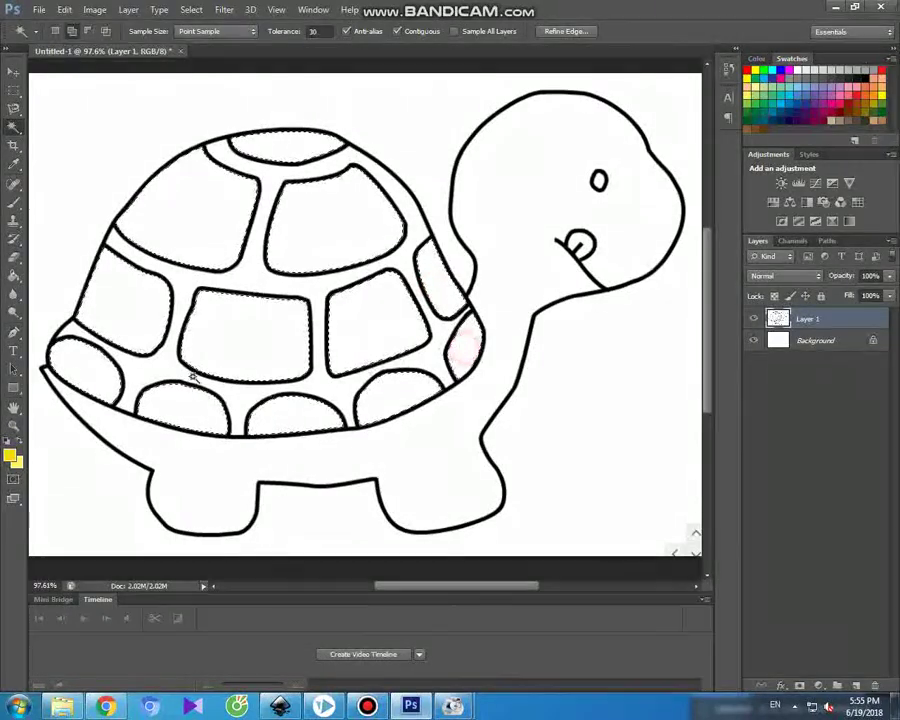
click(12, 457)
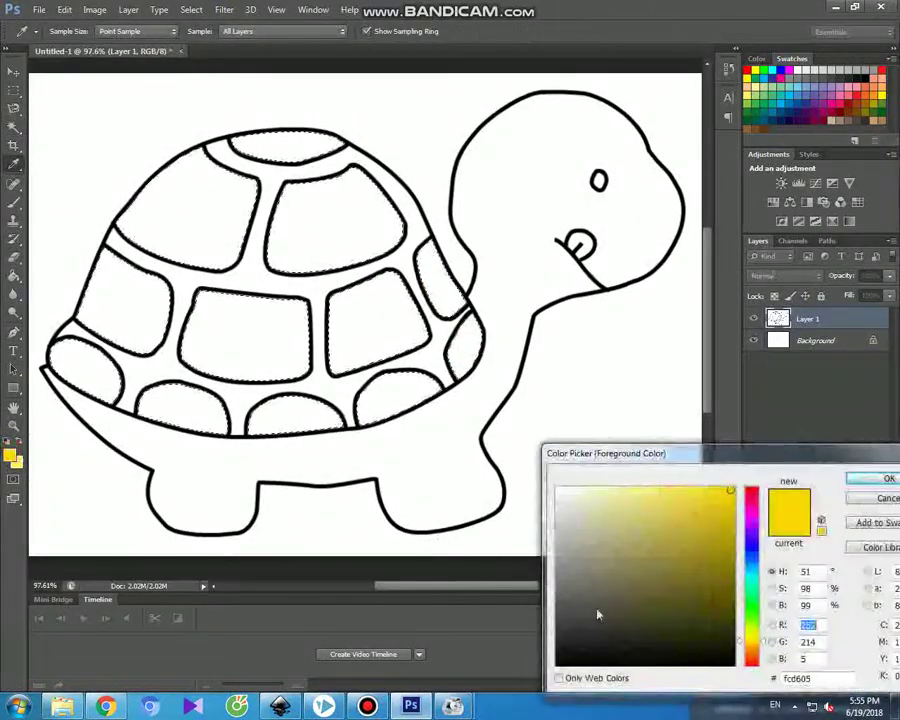
click(753, 620)
mouse_move(763, 617)
mouse_down()
mouse_move(760, 606)
mouse_move(760, 621)
mouse_up()
mouse_move(703, 583)
mouse_down()
mouse_move(695, 615)
mouse_move(686, 611)
mouse_up()
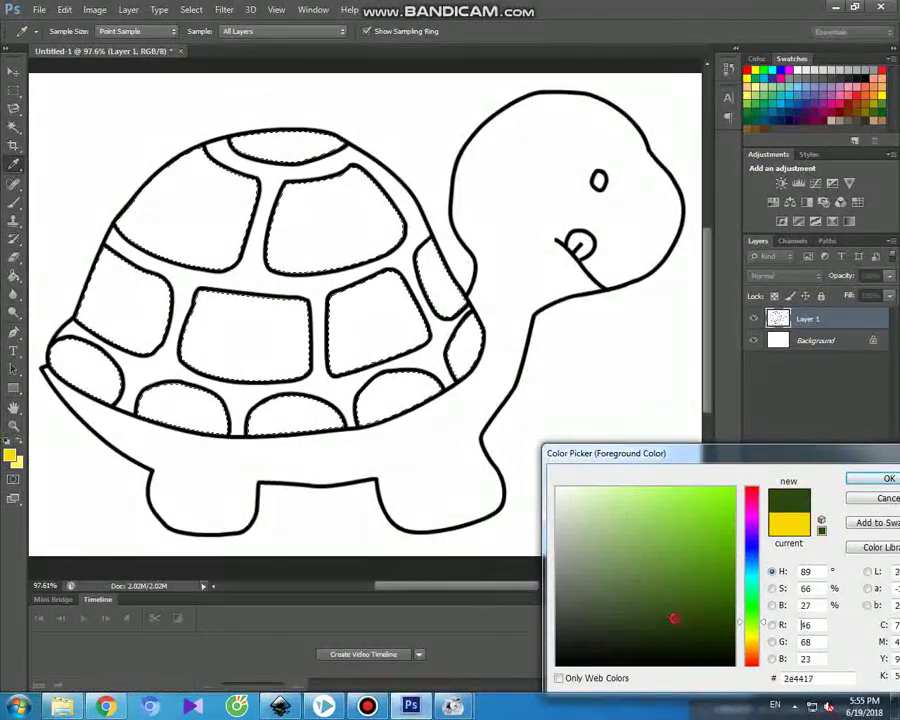
click(702, 614)
click(705, 606)
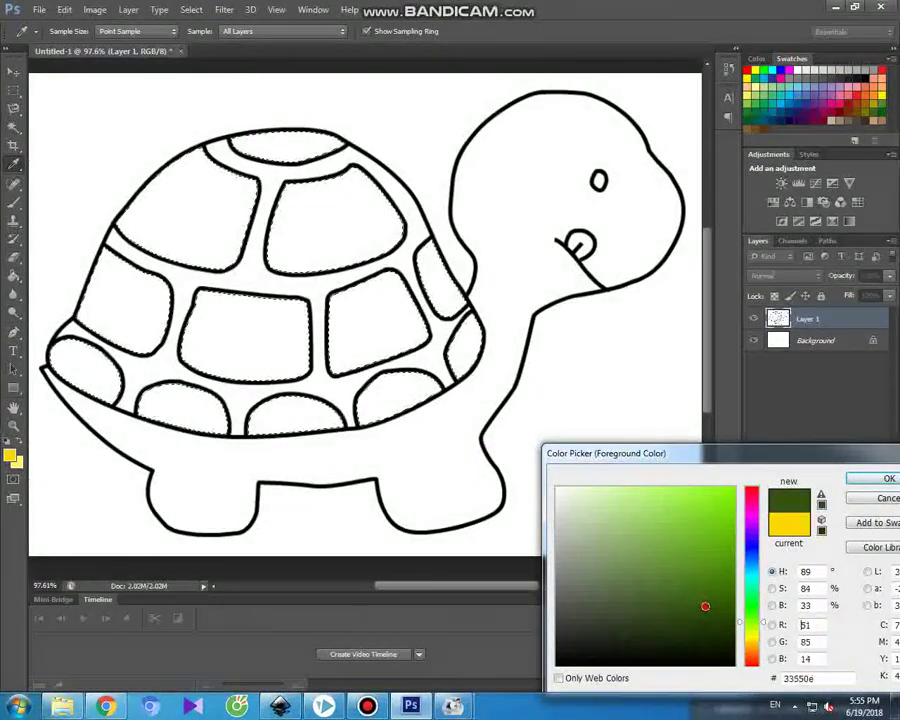
click(685, 611)
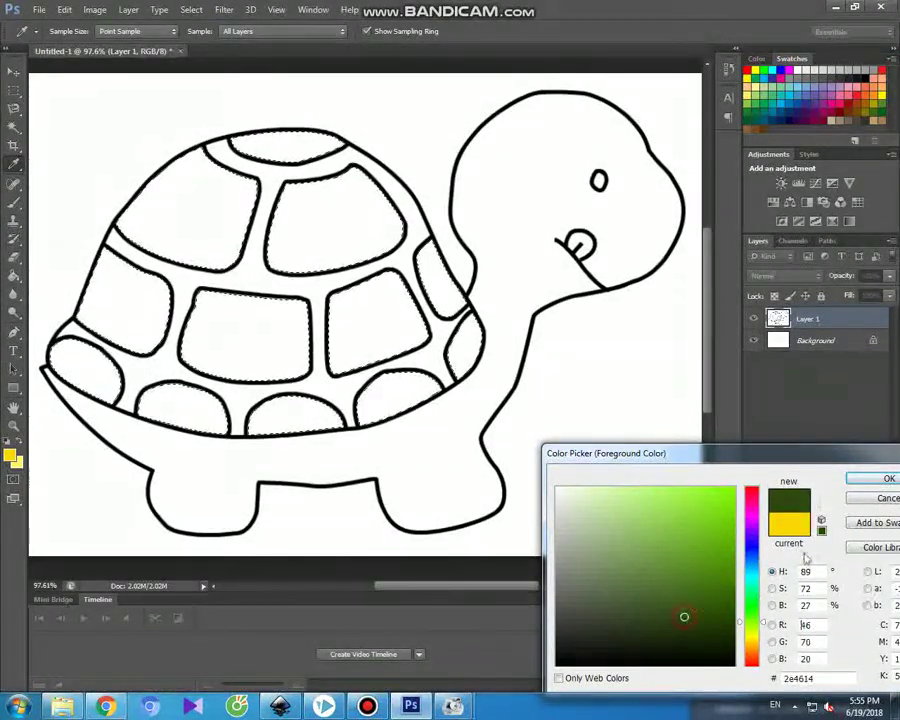
click(884, 479)
- Brush all the selected shell plates of the turtle with the dark green foreground colour
key(w)
click(13, 200)
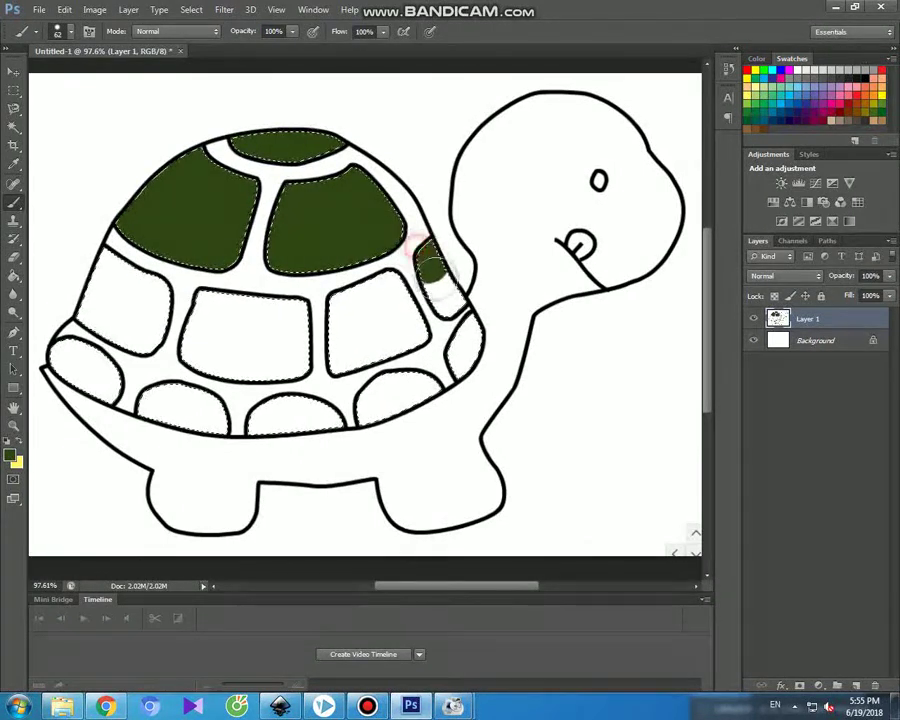
mouse_move(451, 288)
mouse_down()
mouse_move(350, 298)
mouse_move(346, 355)
mouse_move(415, 342)
mouse_move(416, 330)
mouse_move(393, 318)
mouse_move(411, 300)
mouse_move(358, 327)
mouse_up()
mouse_move(301, 308)
mouse_down()
mouse_move(195, 302)
mouse_move(200, 345)
mouse_move(222, 362)
mouse_move(290, 365)
mouse_up()
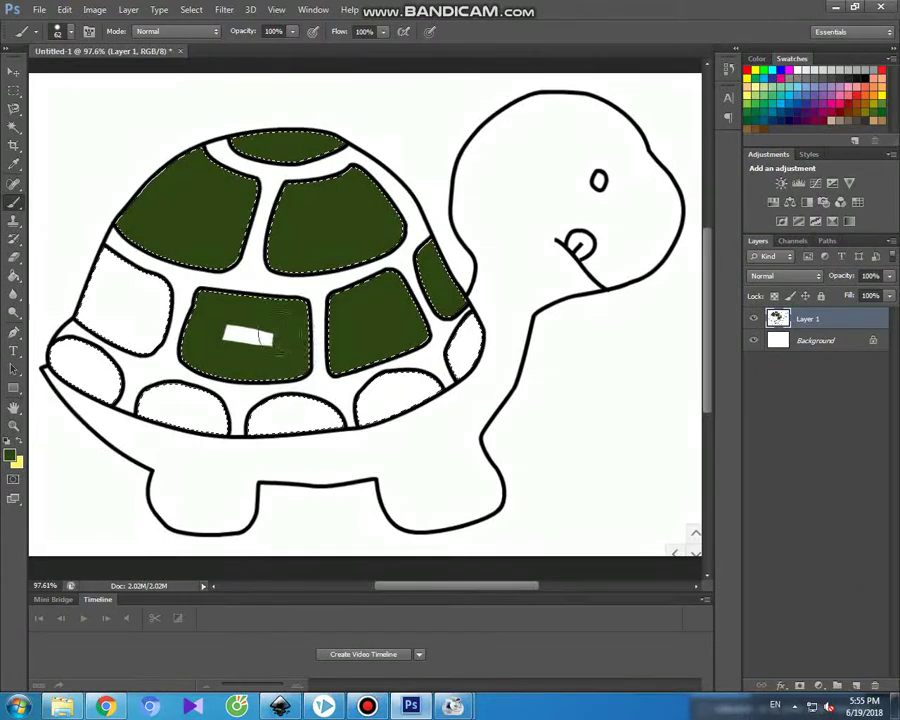
mouse_move(104, 258)
mouse_down()
mouse_move(160, 298)
mouse_move(148, 325)
mouse_move(115, 328)
mouse_move(92, 303)
mouse_up()
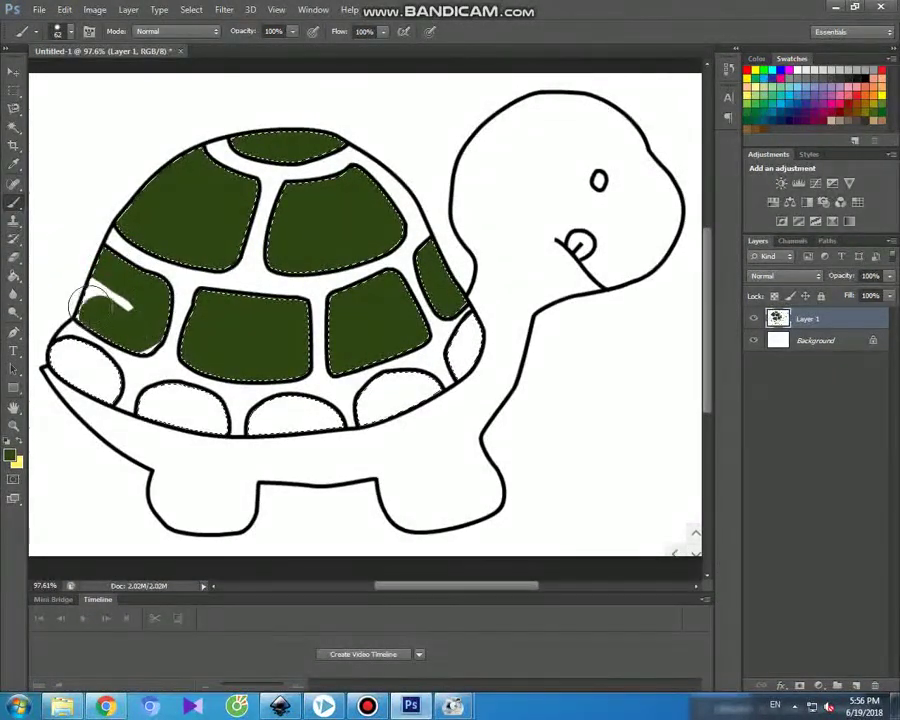
click(60, 352)
drag(122, 378, 75, 383)
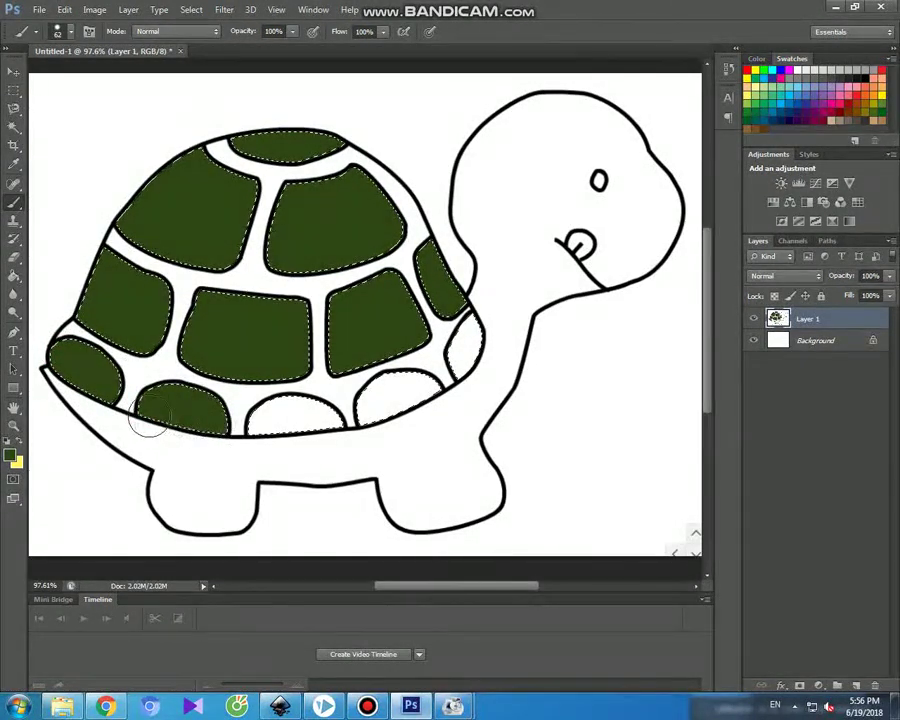
click(244, 428)
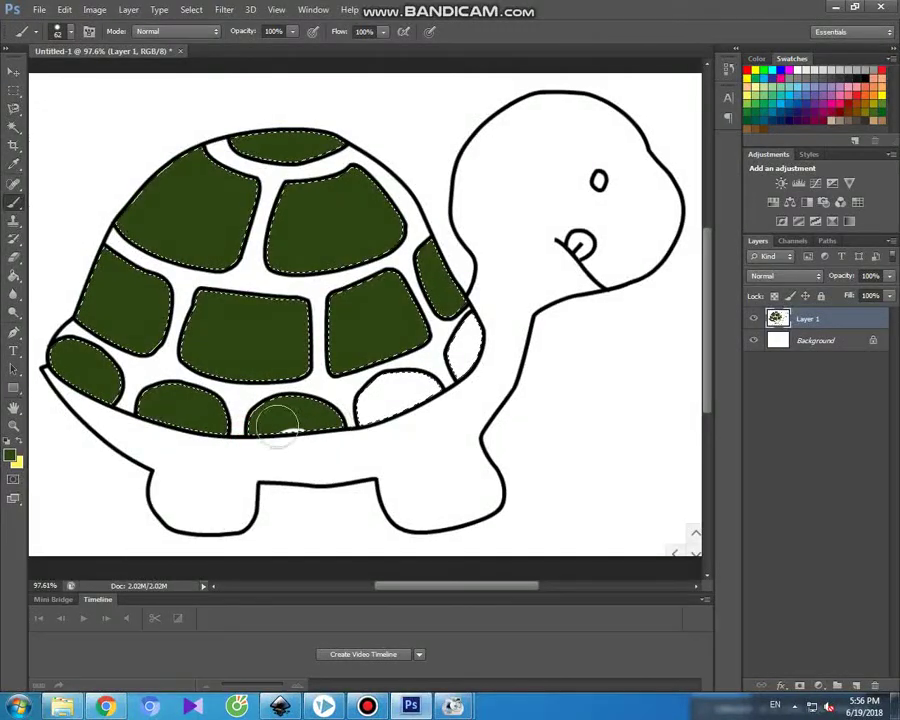
mouse_move(362, 422)
mouse_down()
mouse_move(376, 393)
mouse_move(436, 392)
mouse_up()
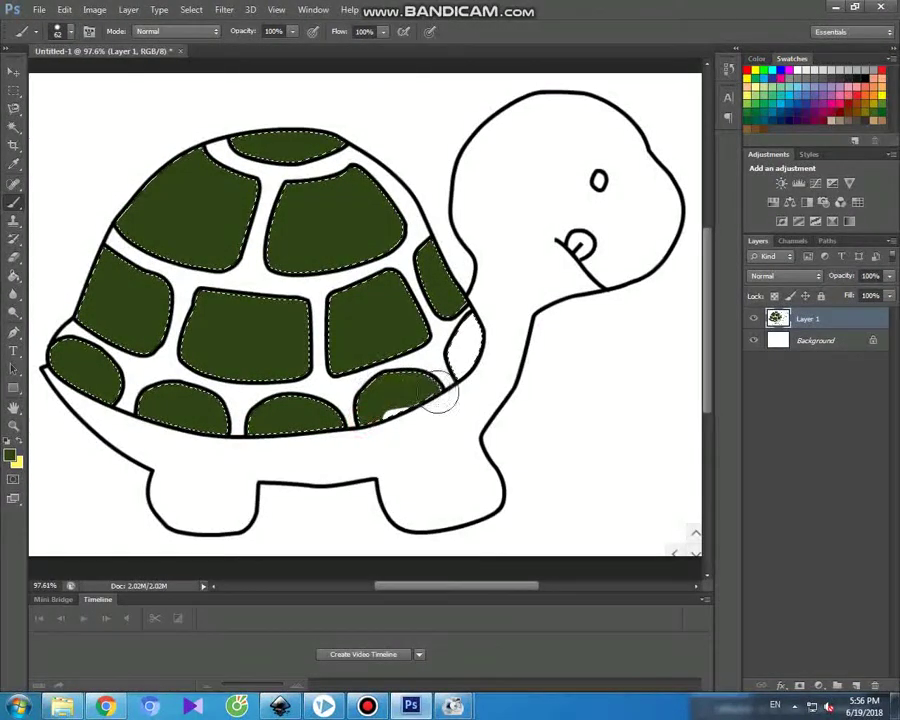
click(472, 335)
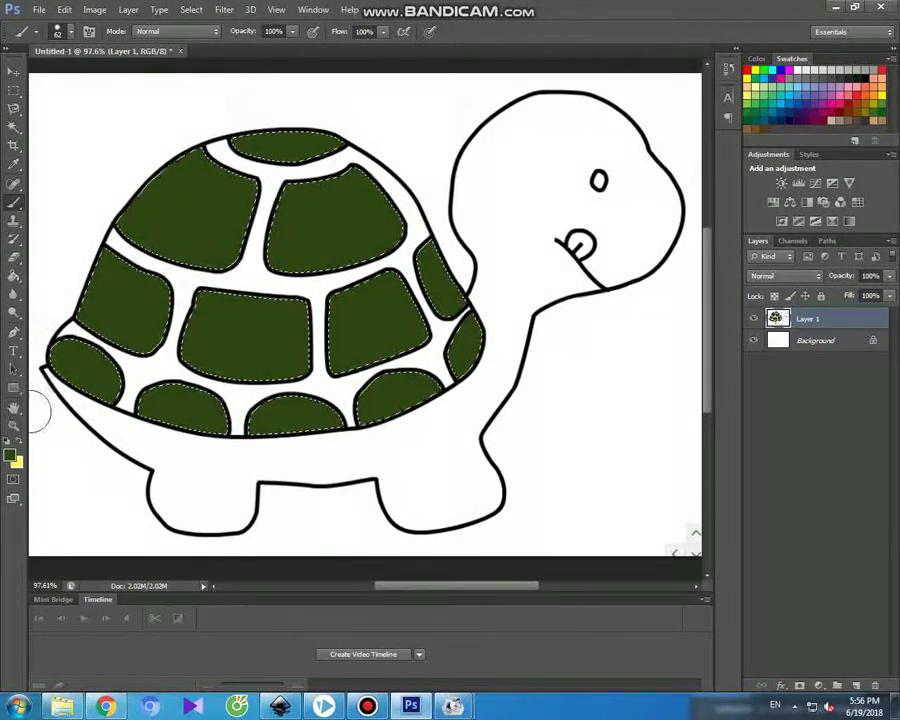
- Select the gaps between the turtle's shell plates with the Magic Wand and brush them very dark green (#122201)
click(13, 456)
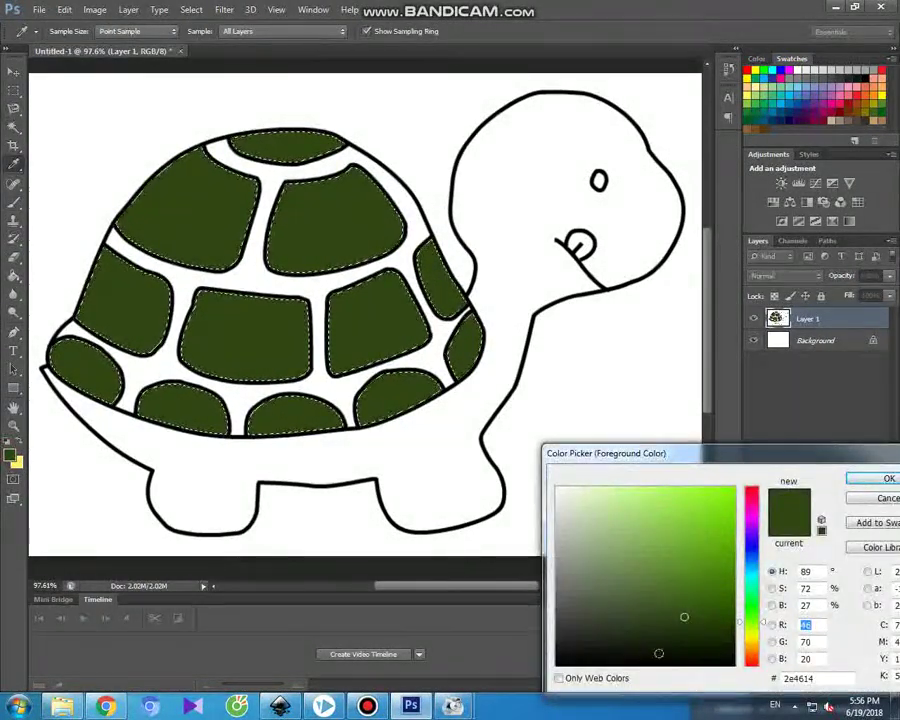
click(697, 645)
click(726, 652)
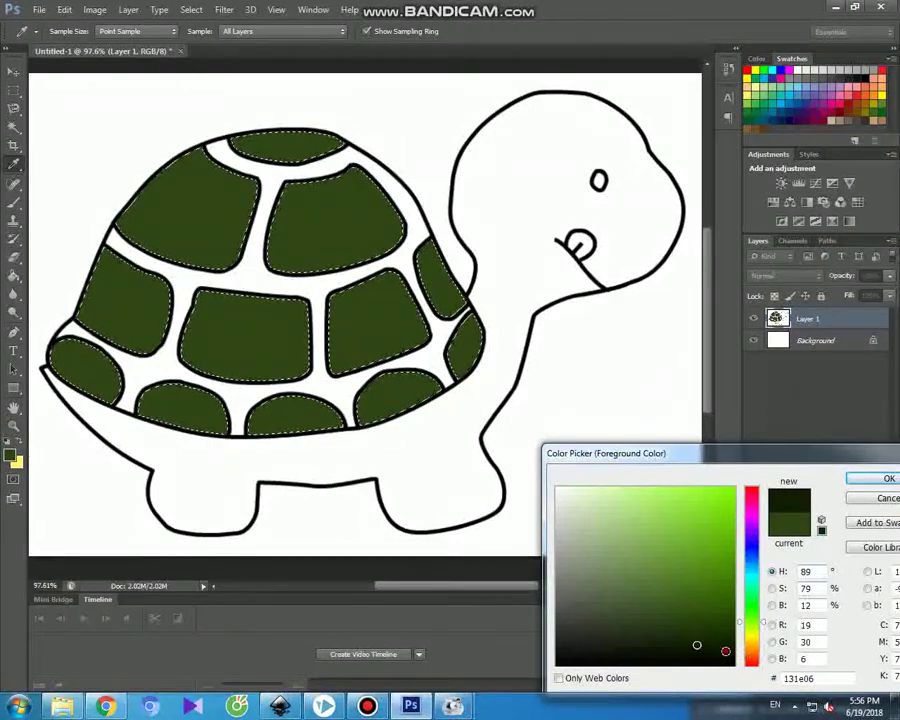
click(727, 640)
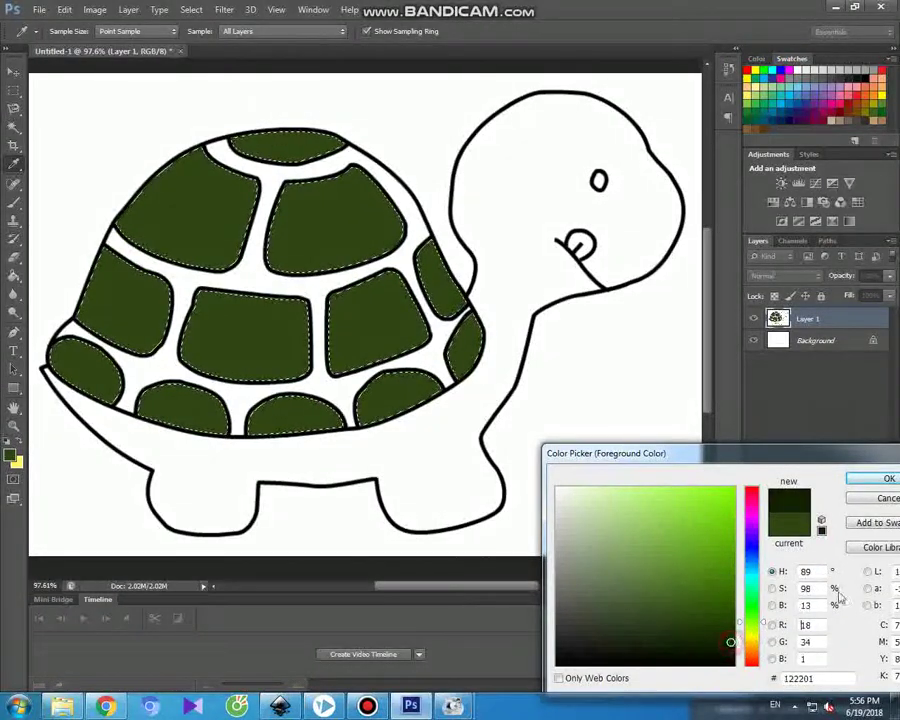
click(888, 479)
click(14, 127)
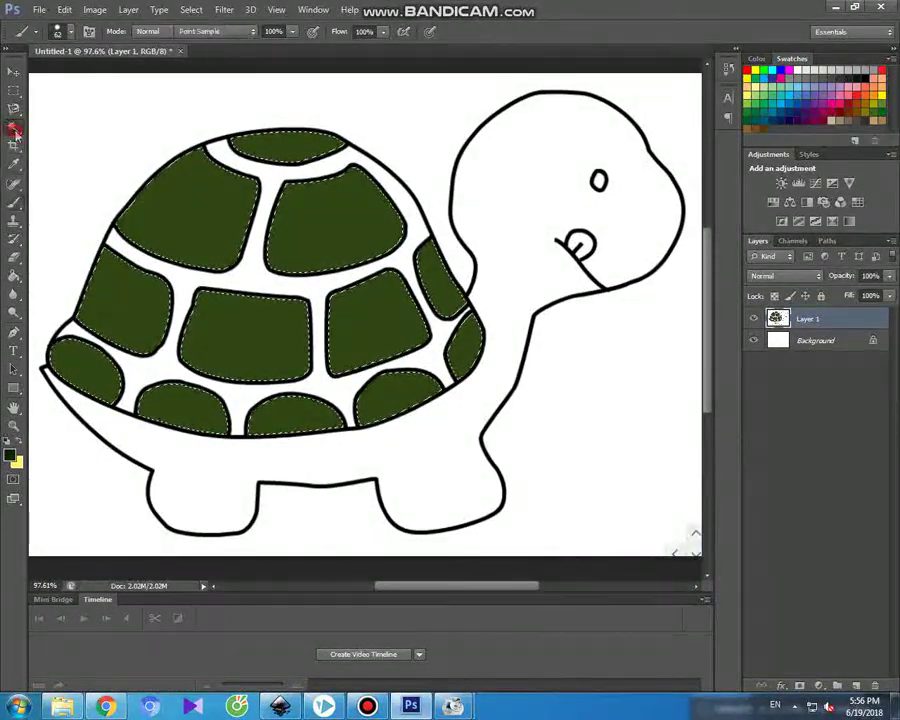
click(14, 201)
drag(300, 172, 365, 162)
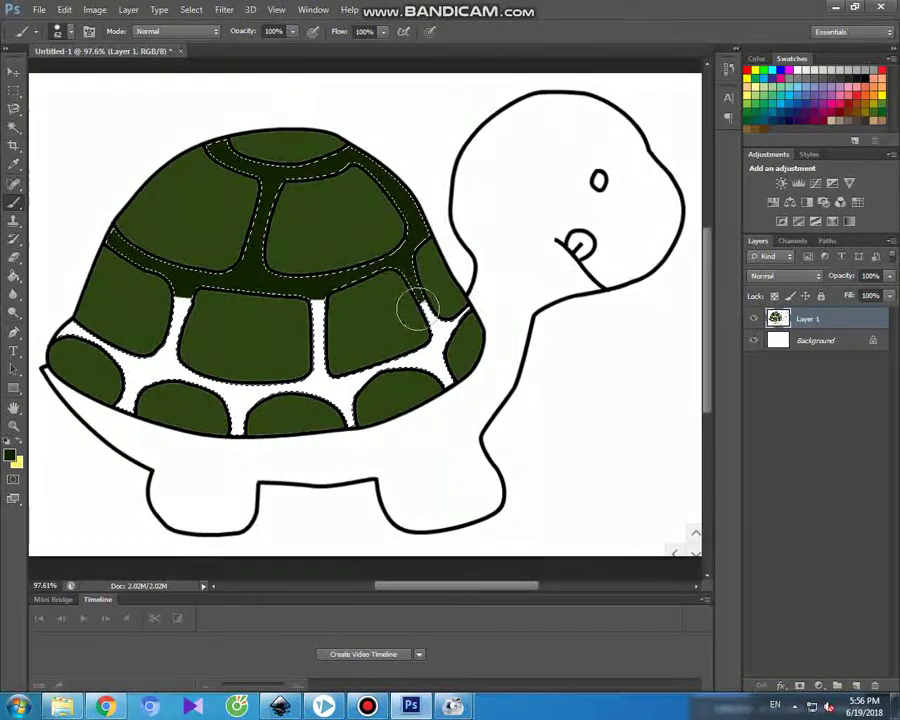
drag(416, 311, 437, 338)
mouse_move(388, 362)
mouse_down()
mouse_move(301, 373)
mouse_move(306, 386)
mouse_move(358, 416)
mouse_move(370, 379)
mouse_move(322, 347)
mouse_move(318, 300)
mouse_move(317, 389)
mouse_move(279, 399)
mouse_move(243, 394)
mouse_move(227, 419)
mouse_move(230, 434)
mouse_move(223, 400)
mouse_move(193, 374)
mouse_move(176, 374)
mouse_move(168, 342)
mouse_move(189, 296)
mouse_move(160, 380)
mouse_move(138, 379)
mouse_move(108, 341)
mouse_move(59, 333)
mouse_move(118, 347)
mouse_move(137, 389)
mouse_move(115, 412)
mouse_up()
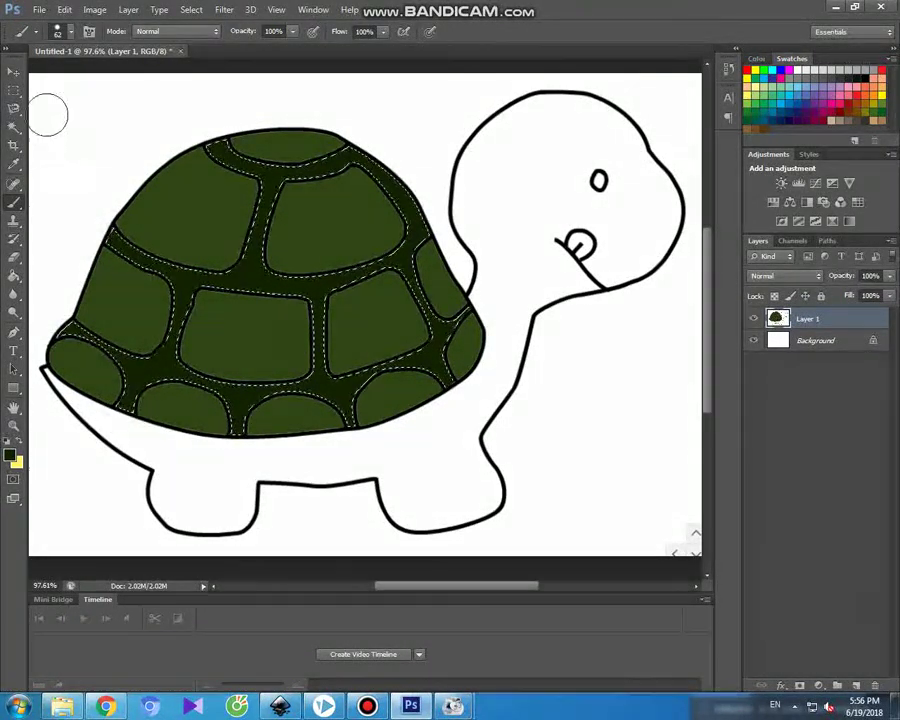
- Select the turtle's head, body and legs with the Magic Wand and set the foreground colour to olive brown (#86731a)
click(14, 126)
click(186, 454)
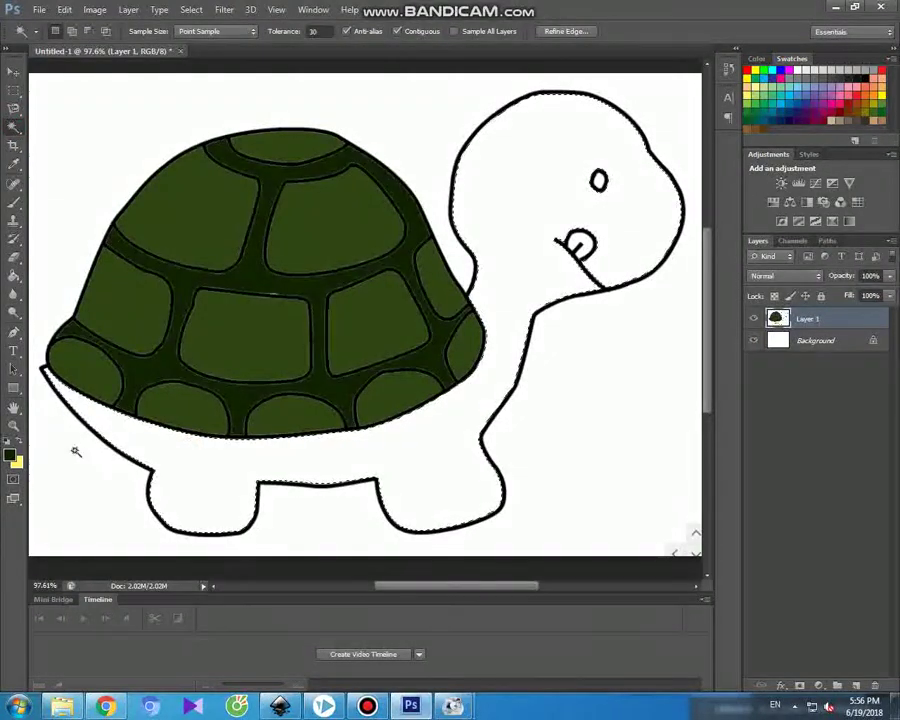
click(13, 457)
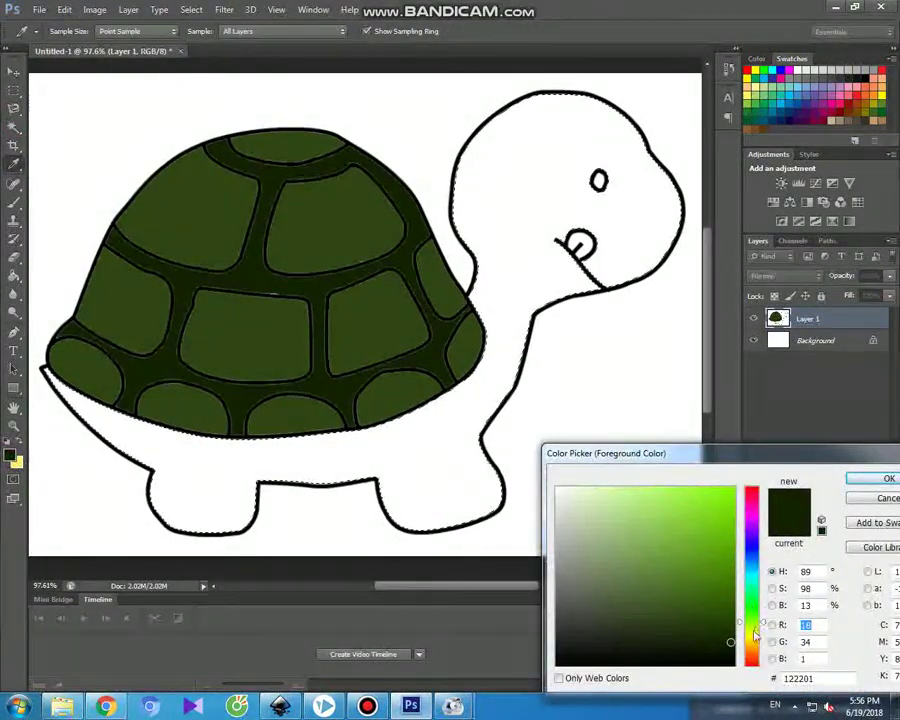
click(752, 646)
drag(754, 651, 755, 636)
click(685, 590)
click(666, 587)
click(656, 567)
click(642, 572)
click(706, 561)
click(708, 568)
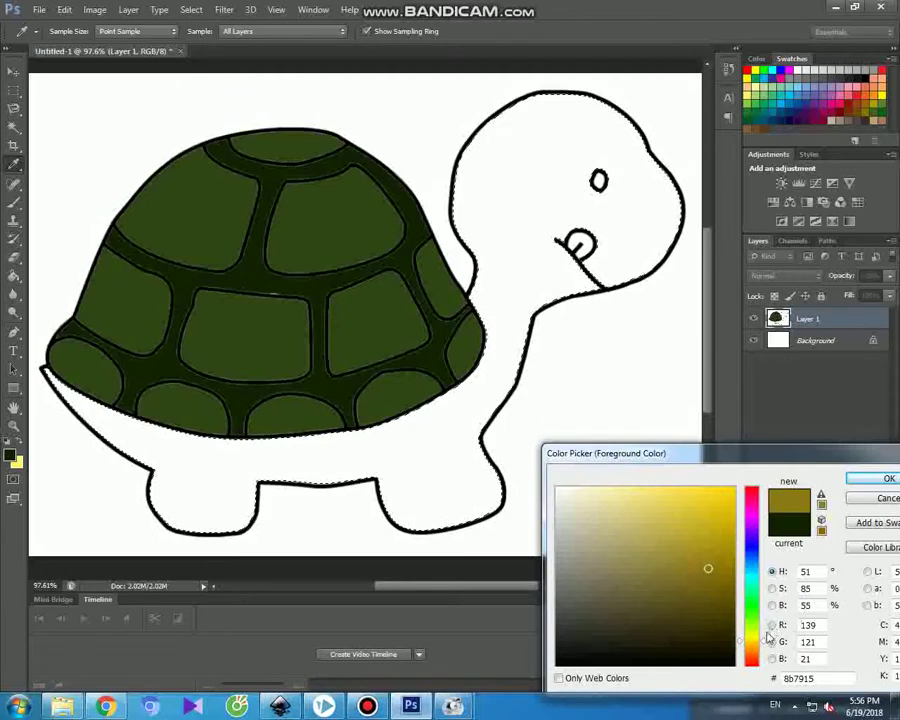
click(766, 646)
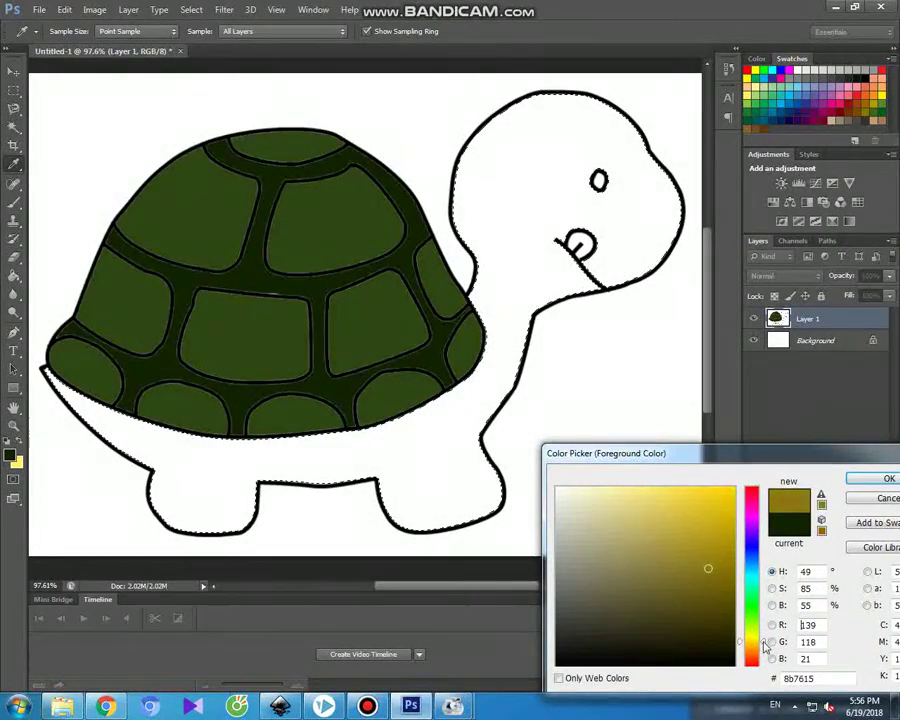
key(w)
click(868, 479)
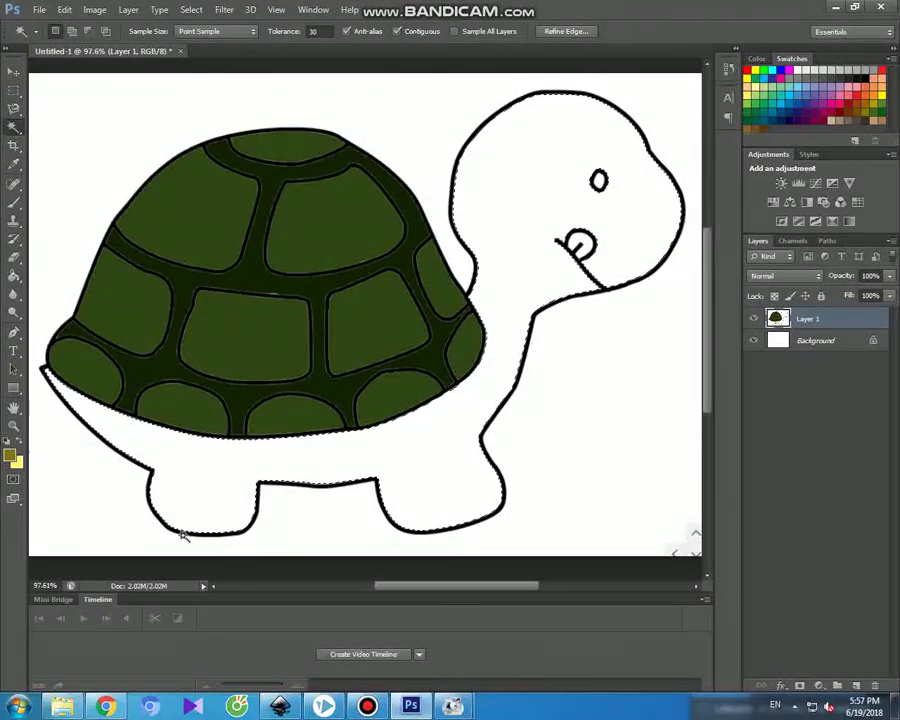
- Brush the selected head, body and legs of the turtle with the olive brown foreground colour
click(14, 203)
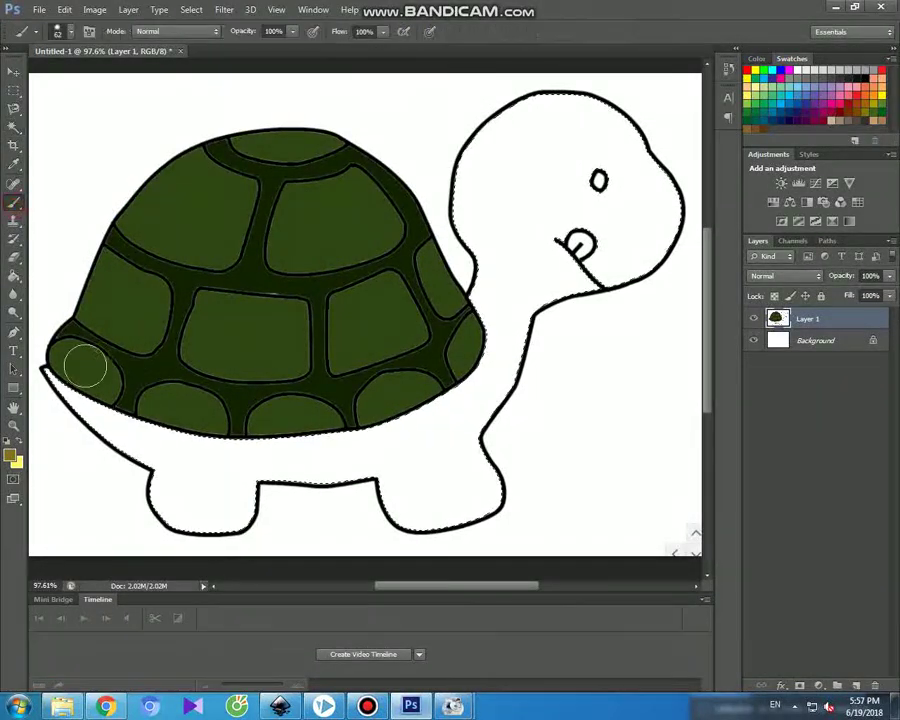
mouse_move(168, 442)
mouse_down()
mouse_move(333, 450)
mouse_move(133, 455)
mouse_move(278, 485)
mouse_move(158, 497)
mouse_move(200, 521)
mouse_move(260, 521)
mouse_move(283, 490)
mouse_move(386, 463)
mouse_move(334, 456)
mouse_move(392, 424)
mouse_move(481, 415)
mouse_move(486, 424)
mouse_move(390, 446)
mouse_move(503, 462)
mouse_move(494, 471)
mouse_move(372, 487)
mouse_move(490, 489)
mouse_move(492, 500)
mouse_move(437, 521)
mouse_move(382, 515)
mouse_move(492, 397)
mouse_move(517, 353)
mouse_move(514, 341)
mouse_move(458, 397)
mouse_move(488, 369)
mouse_move(503, 309)
mouse_move(488, 297)
mouse_move(470, 307)
mouse_move(489, 260)
mouse_move(460, 184)
mouse_move(470, 152)
mouse_move(535, 110)
mouse_move(620, 106)
mouse_move(662, 182)
mouse_move(665, 222)
mouse_move(663, 248)
mouse_move(615, 290)
mouse_move(522, 314)
mouse_move(500, 183)
mouse_move(522, 148)
mouse_move(563, 134)
mouse_move(604, 140)
mouse_move(632, 180)
mouse_move(630, 210)
mouse_move(612, 242)
mouse_move(542, 232)
mouse_move(528, 180)
mouse_move(543, 260)
mouse_move(609, 245)
mouse_up()
mouse_move(638, 190)
mouse_down()
mouse_move(599, 162)
mouse_move(554, 175)
mouse_move(549, 197)
mouse_move(563, 222)
mouse_move(600, 192)
mouse_up()
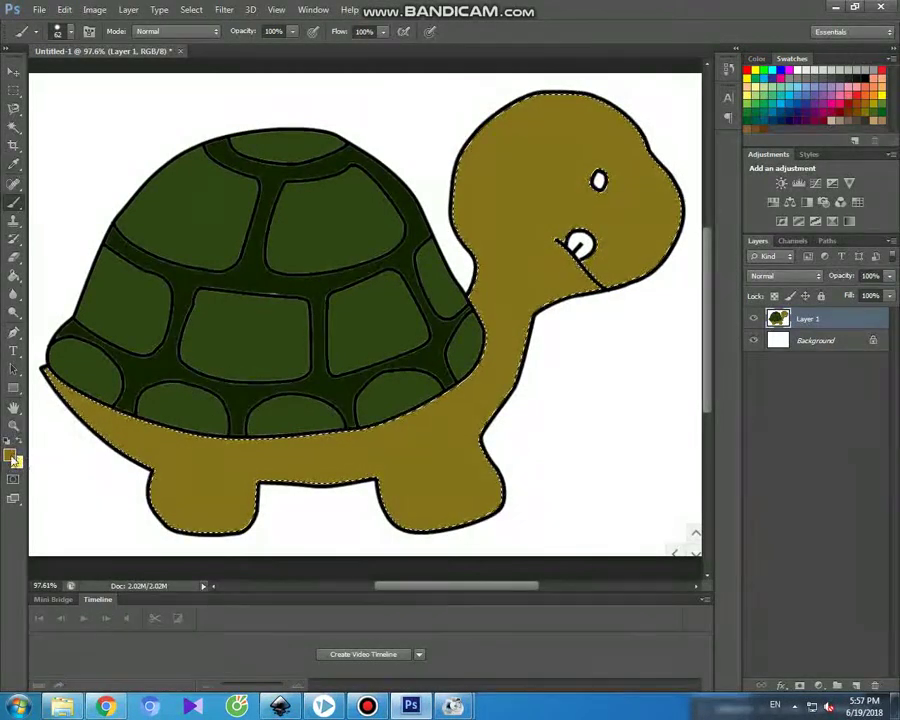
- Select the inside of the turtle's eye with the Magic Wand and brush it near-black (#040404)
click(11, 455)
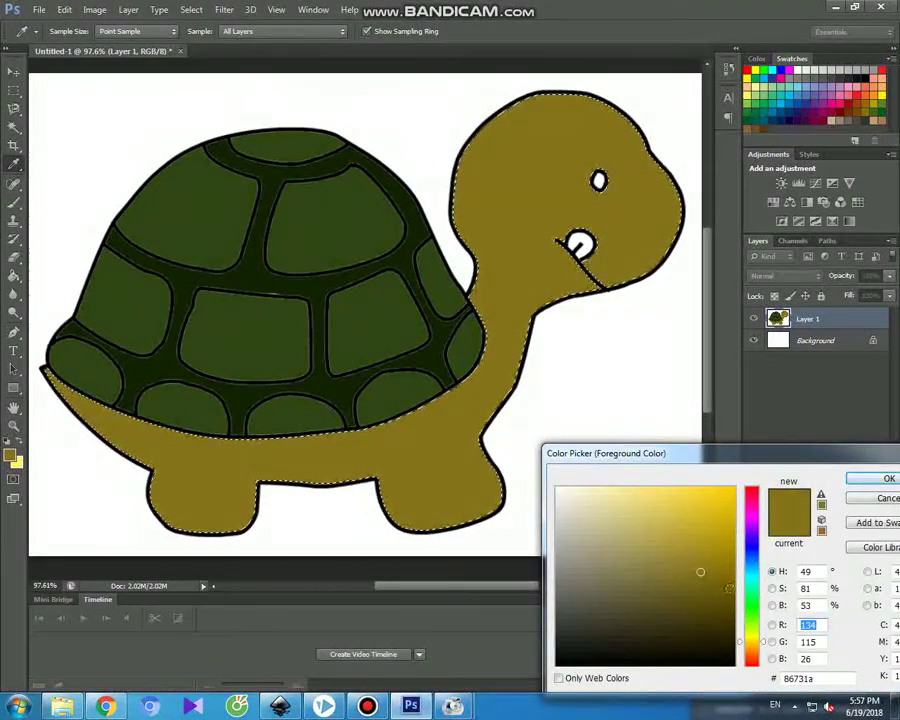
click(559, 662)
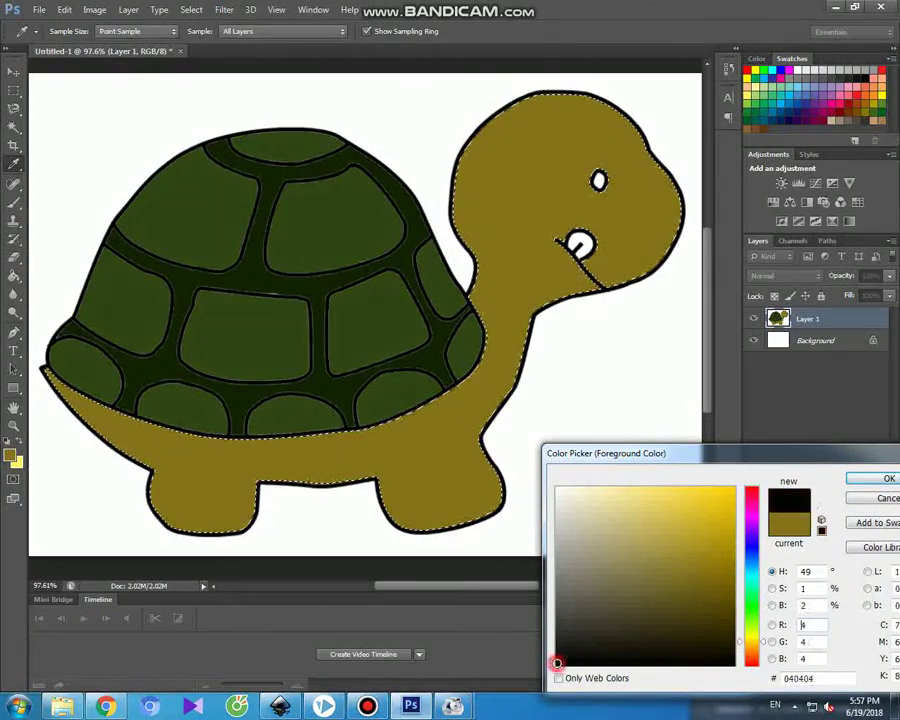
click(886, 478)
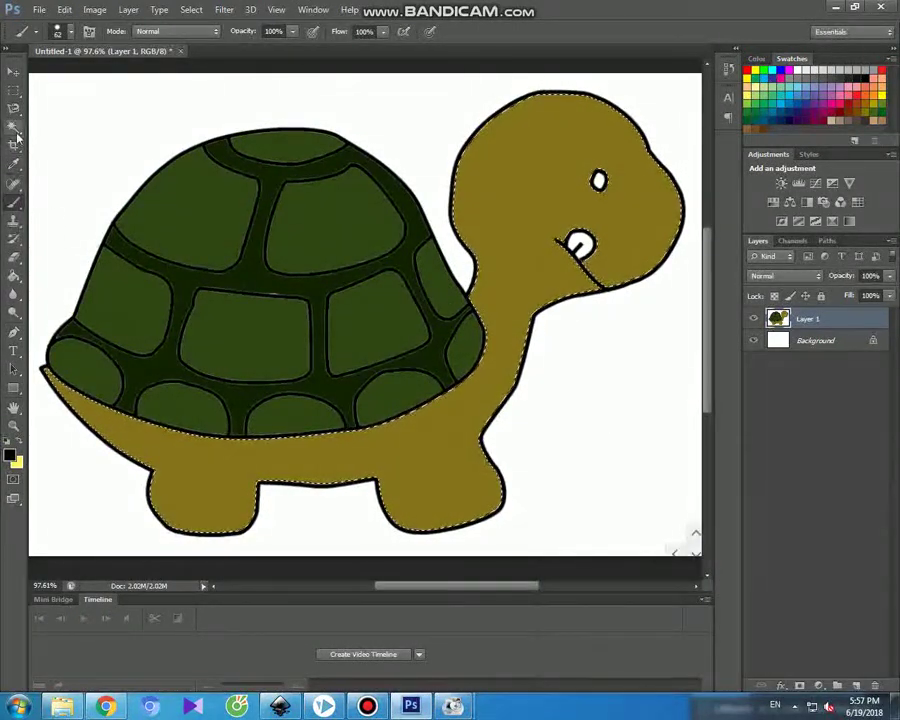
click(14, 127)
click(599, 181)
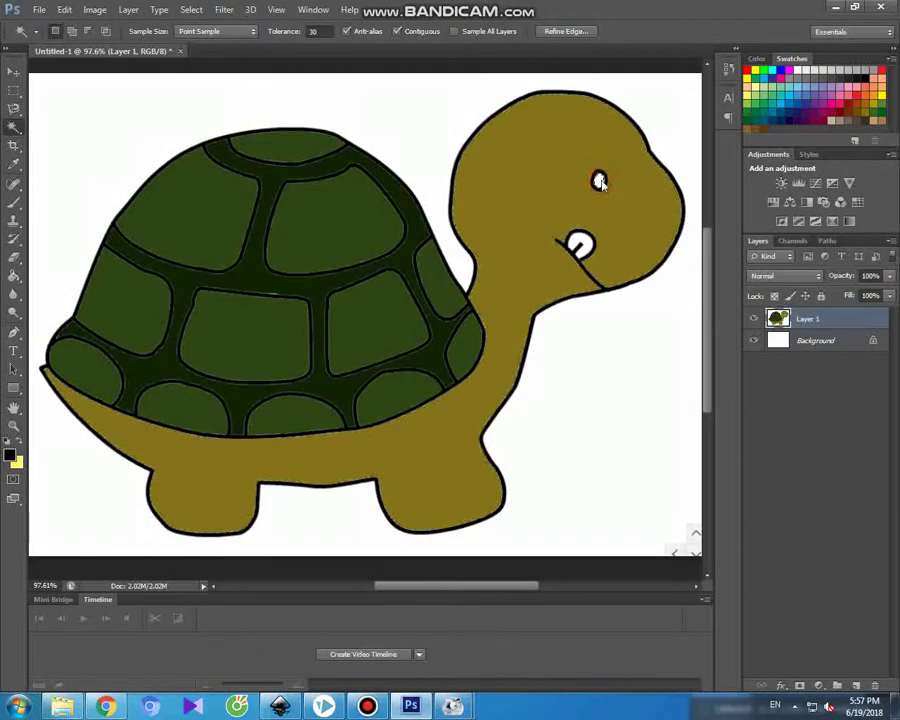
click(12, 203)
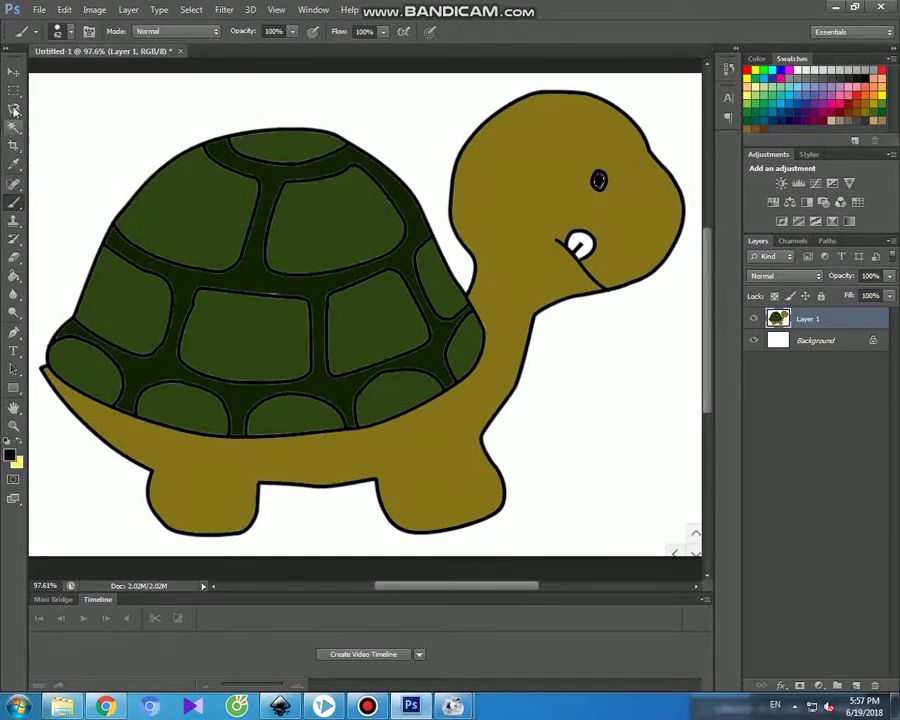
click(13, 71)
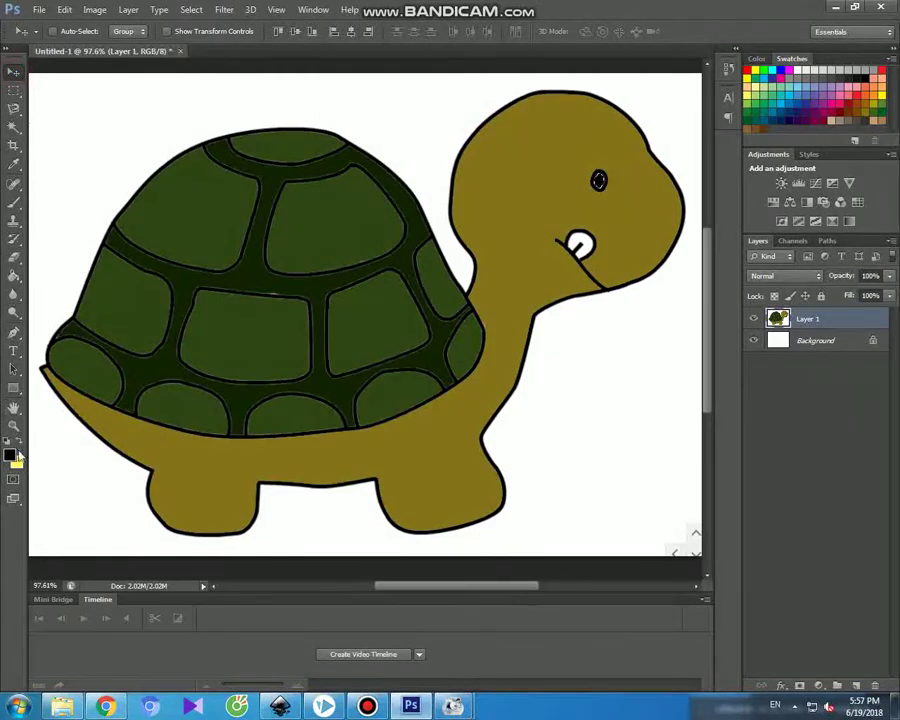
- Select the small circle at the turtle's mouth with the Magic Wand and brush it orange (#dd971c)
click(13, 127)
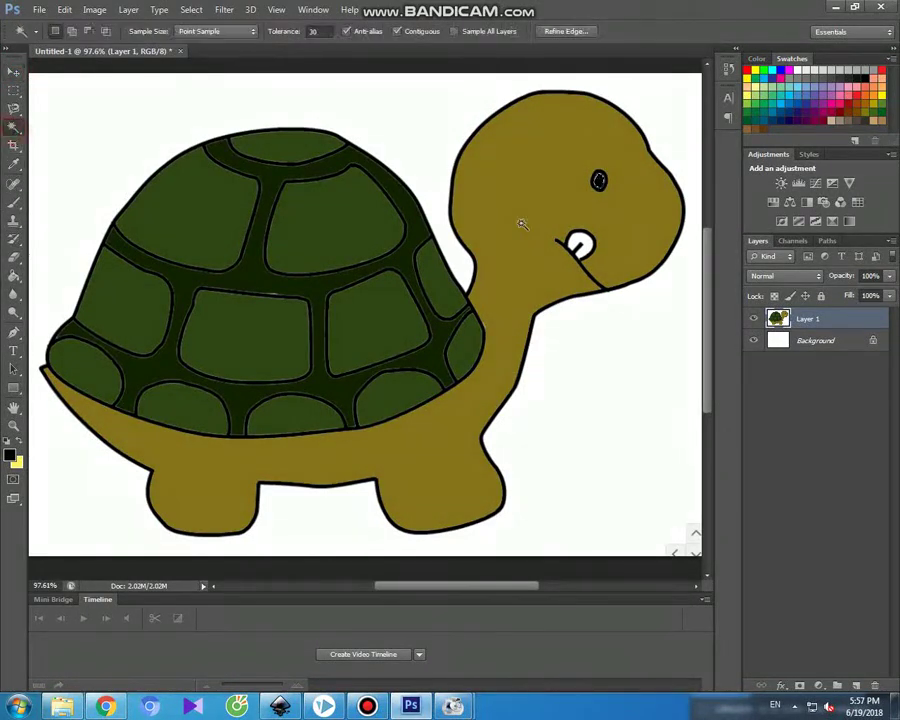
click(18, 455)
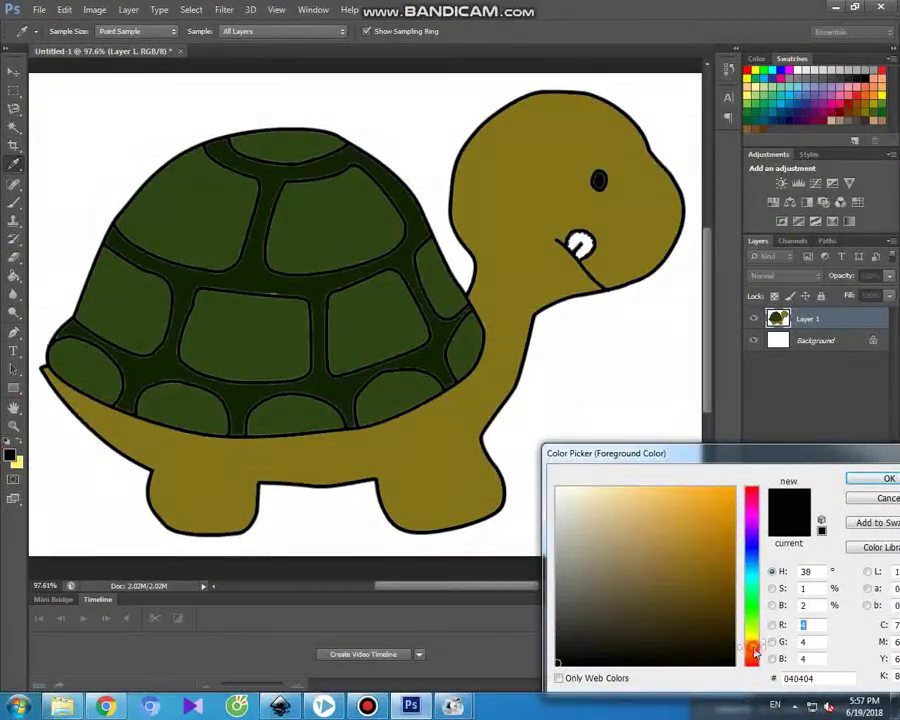
click(695, 555)
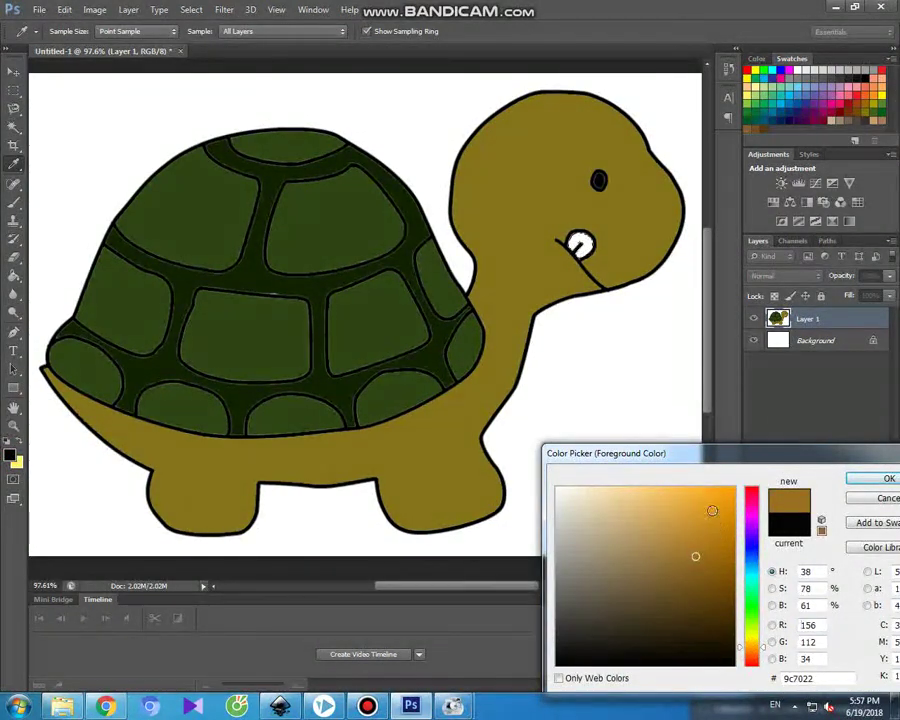
click(712, 510)
click(884, 478)
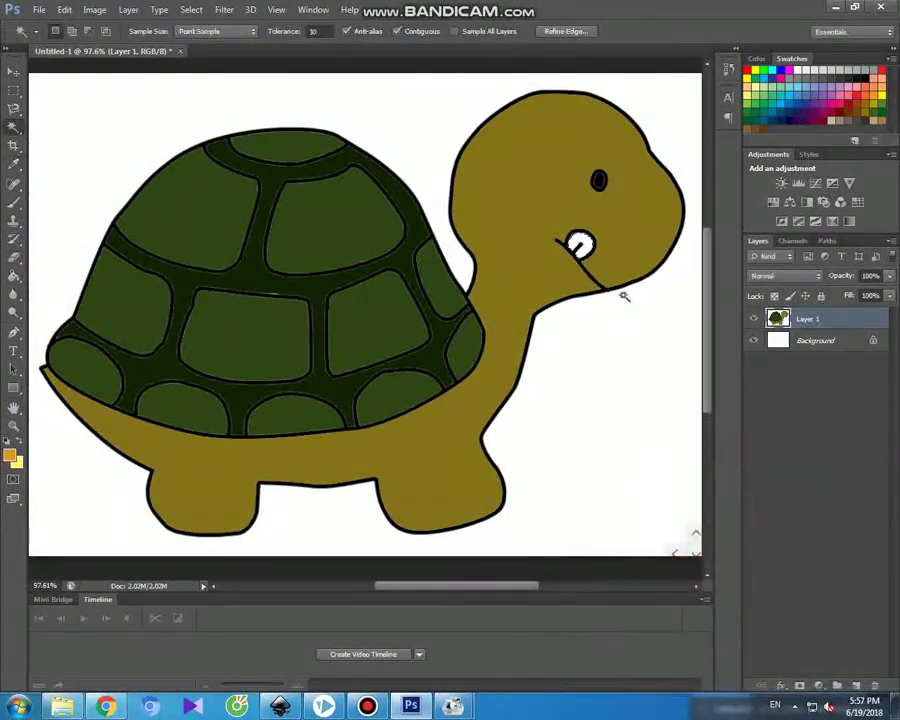
click(13, 203)
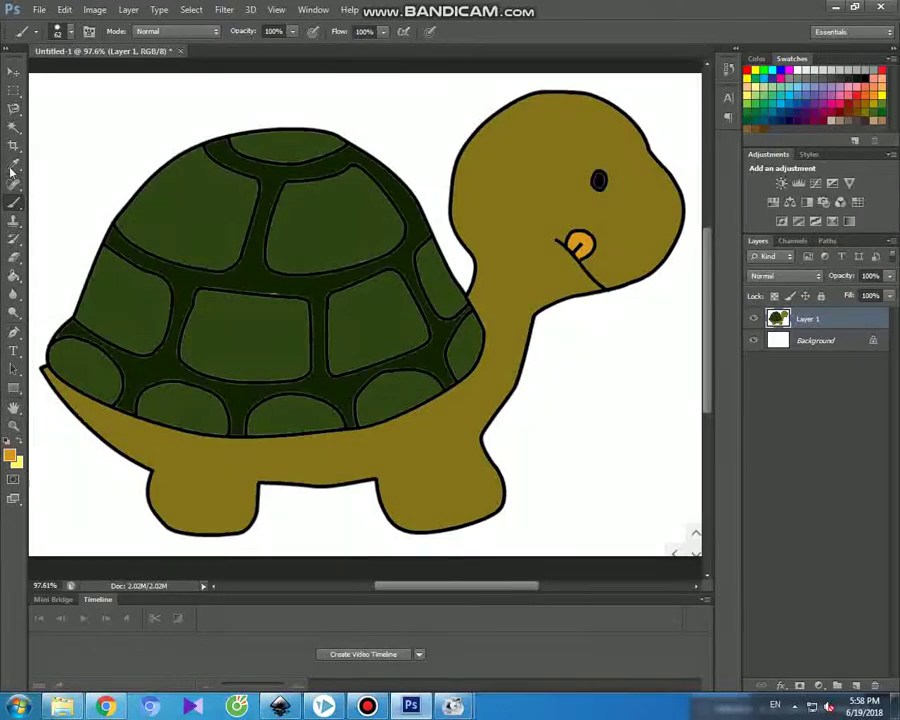
- Select the white background around the turtle with the Magic Wand and set the foreground colour to dark brown (#593c0a)
click(13, 128)
click(82, 160)
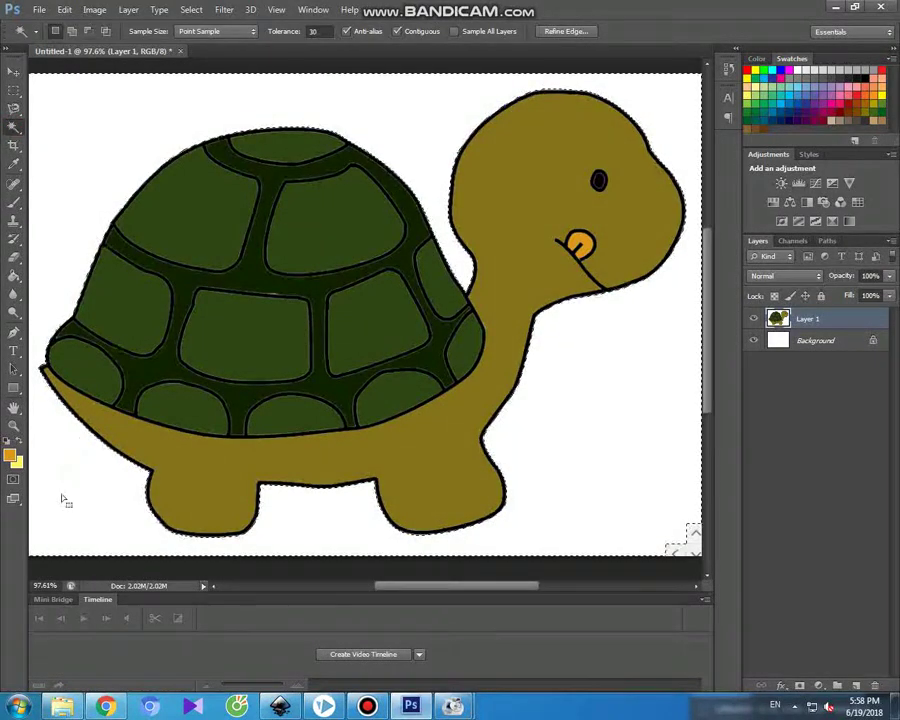
click(10, 455)
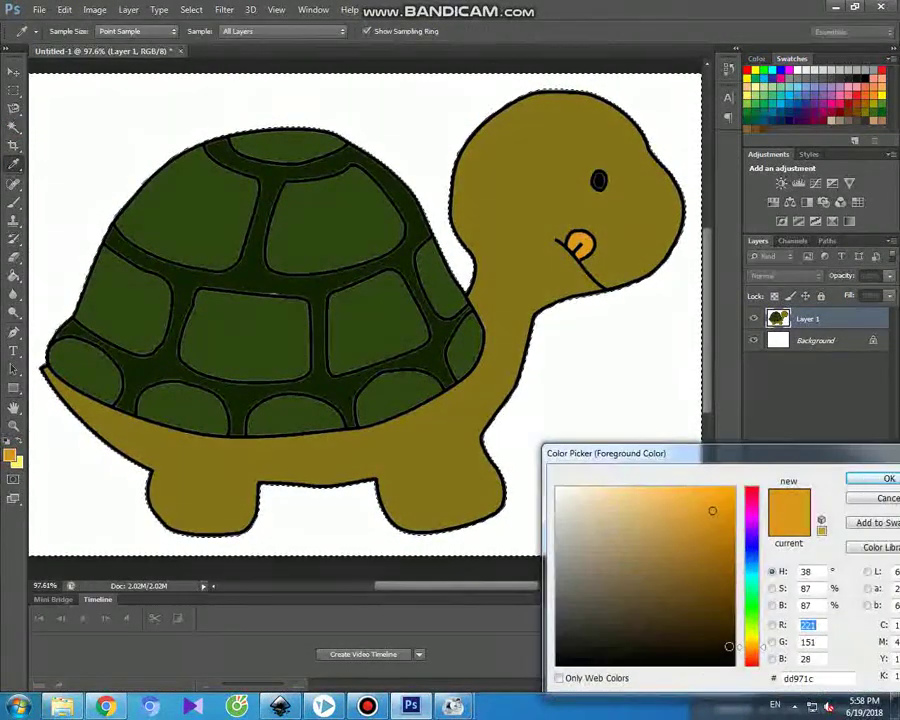
click(718, 604)
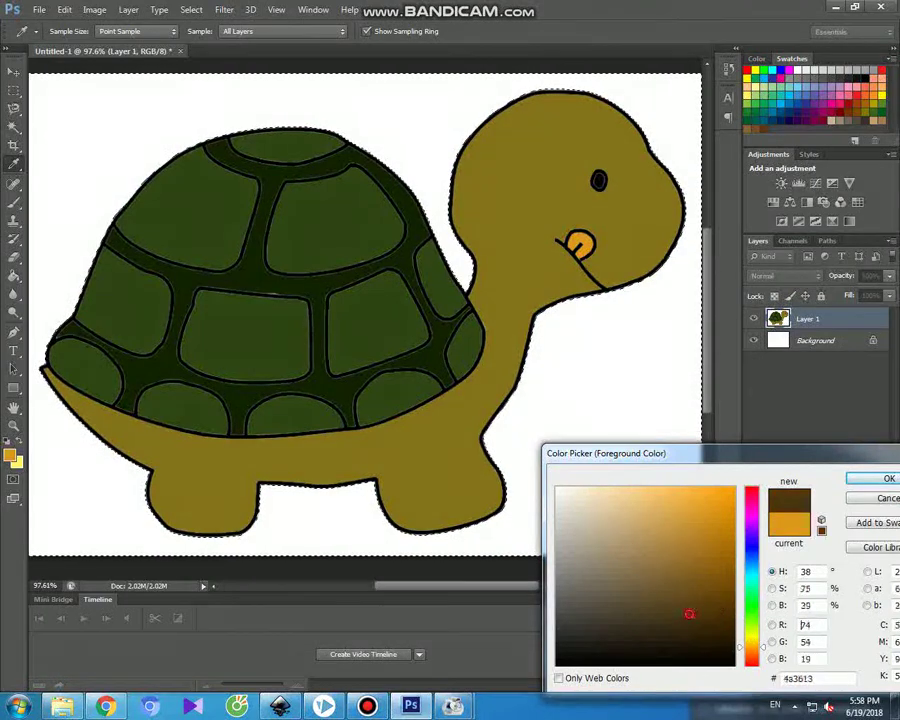
mouse_move(675, 593)
mouse_down()
mouse_move(712, 592)
mouse_move(714, 603)
mouse_up()
click(872, 479)
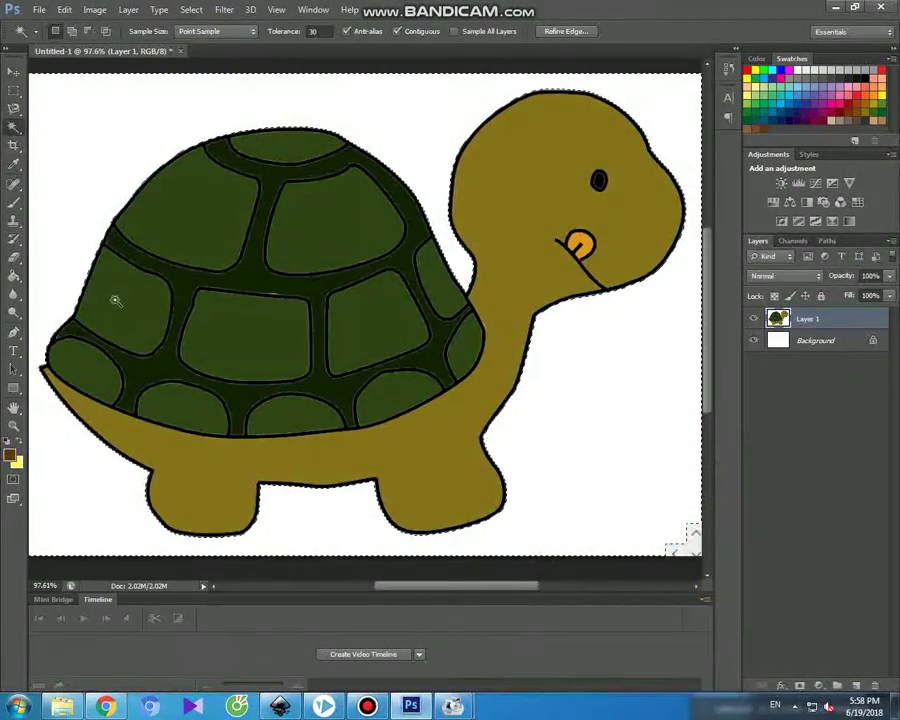
- Brush a dark brown strip of ground across the lower background, behind and between the turtle's legs
click(13, 201)
mouse_move(200, 537)
mouse_down()
mouse_move(160, 525)
mouse_move(40, 510)
mouse_move(15, 523)
mouse_move(242, 556)
mouse_up()
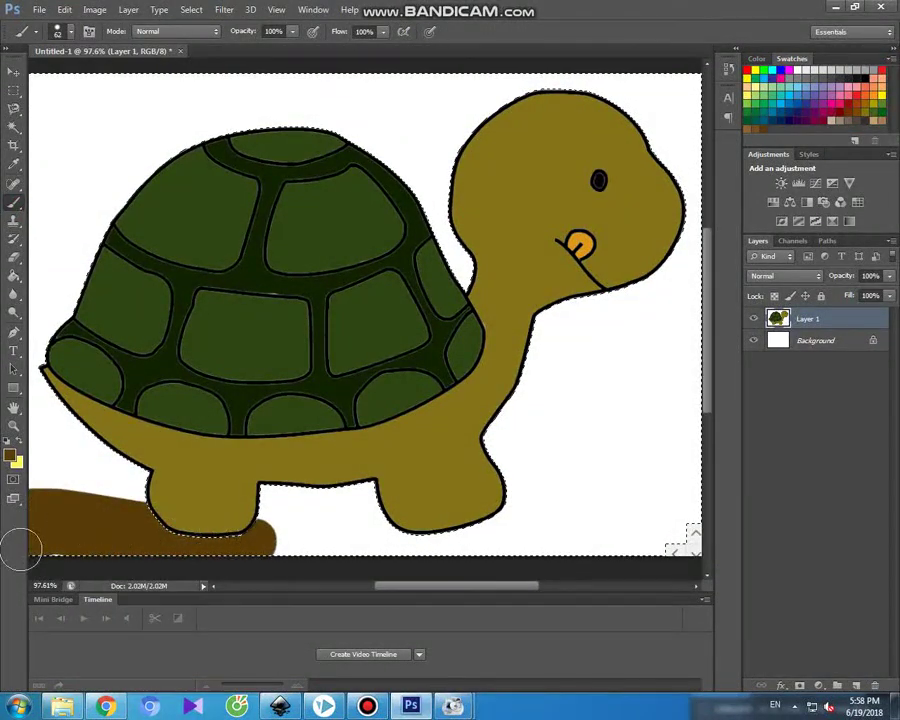
drag(162, 497, 44, 500)
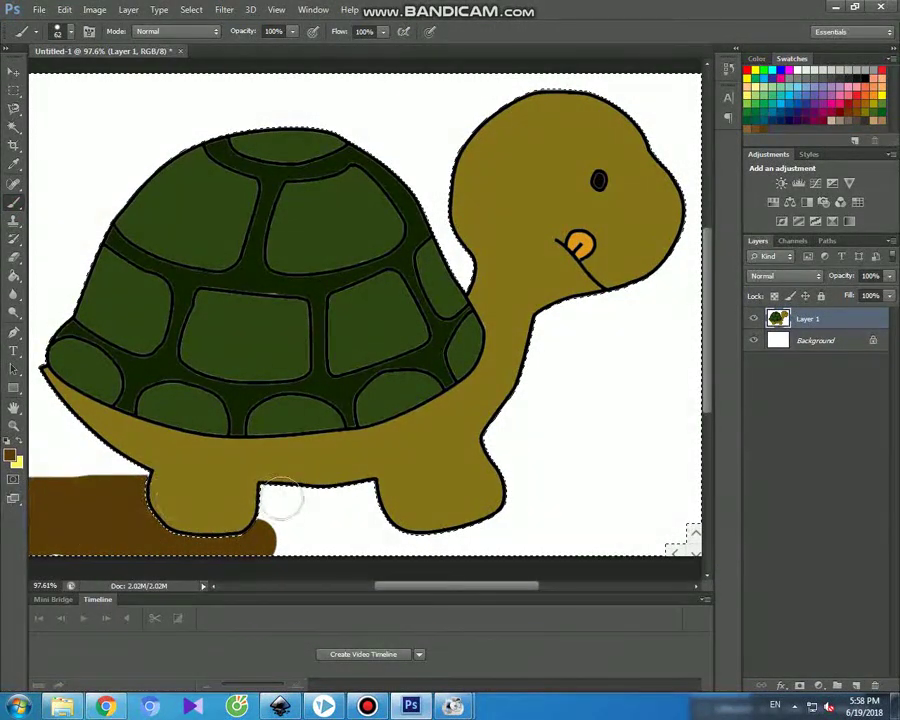
mouse_move(559, 500)
mouse_down()
mouse_move(673, 494)
mouse_move(697, 502)
mouse_up()
mouse_move(662, 541)
mouse_down()
mouse_move(719, 538)
mouse_move(665, 546)
mouse_up()
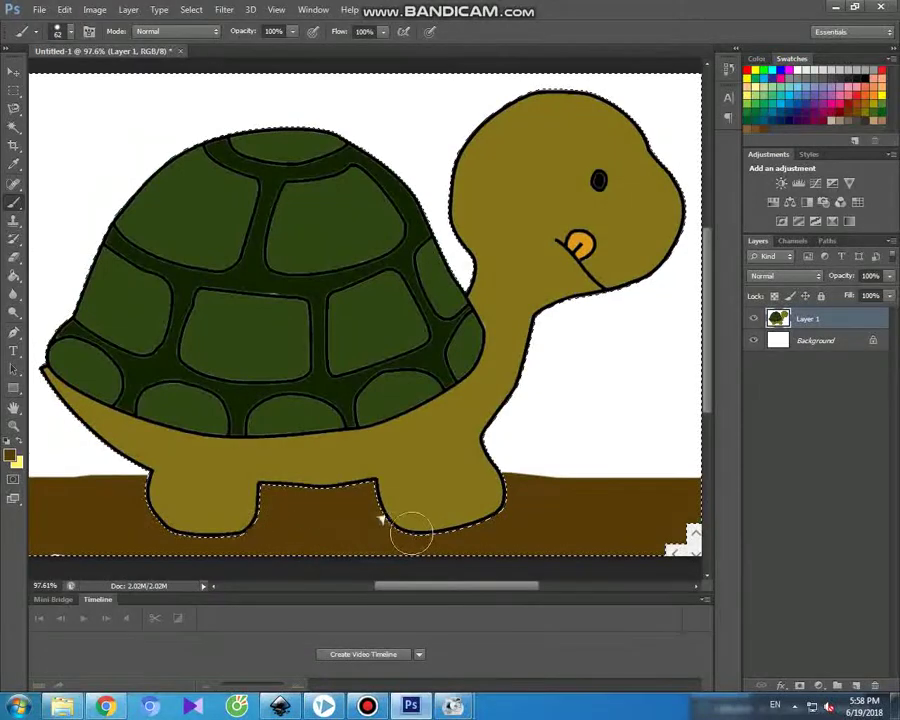
drag(26, 490, 126, 494)
drag(498, 488, 729, 478)
drag(100, 484, 60, 482)
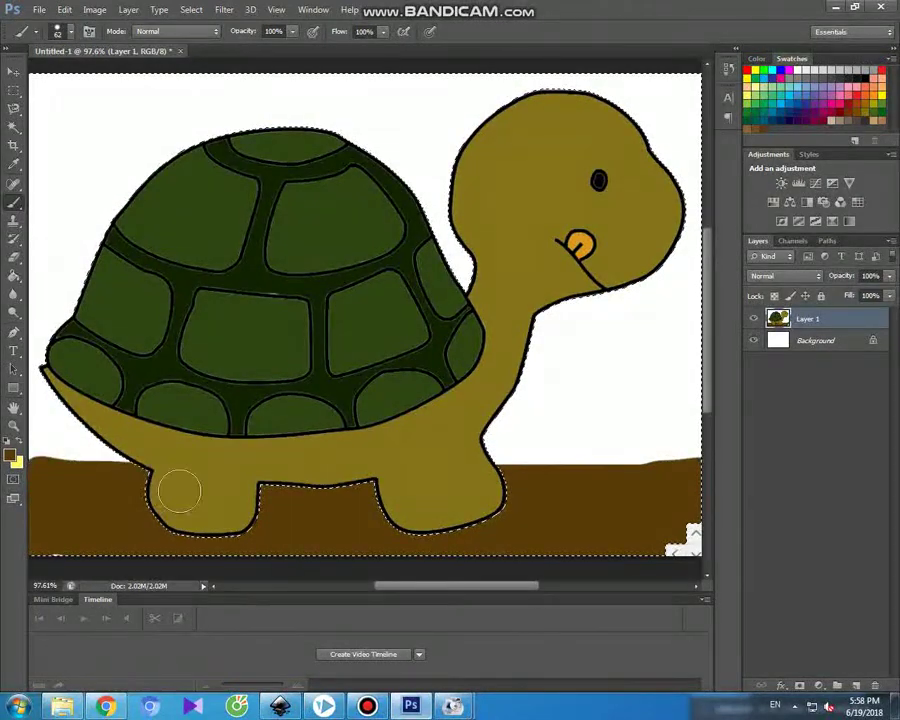
- Set the foreground colour to light blue (#92e3fd) and brush the sky over the remaining white background around the turtle
click(12, 456)
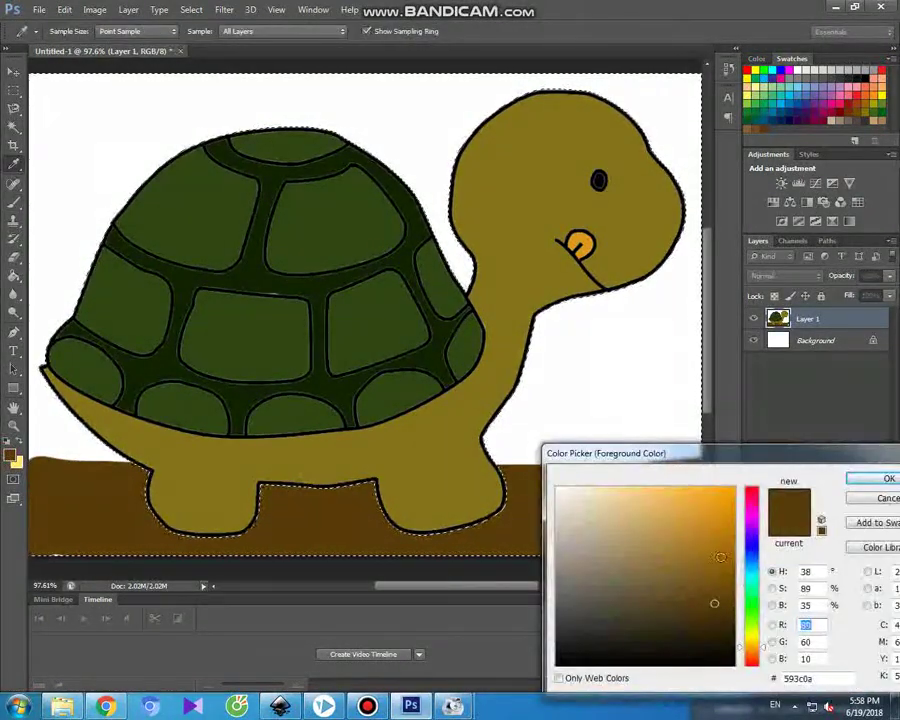
click(751, 570)
drag(636, 497, 631, 488)
click(886, 479)
key(b)
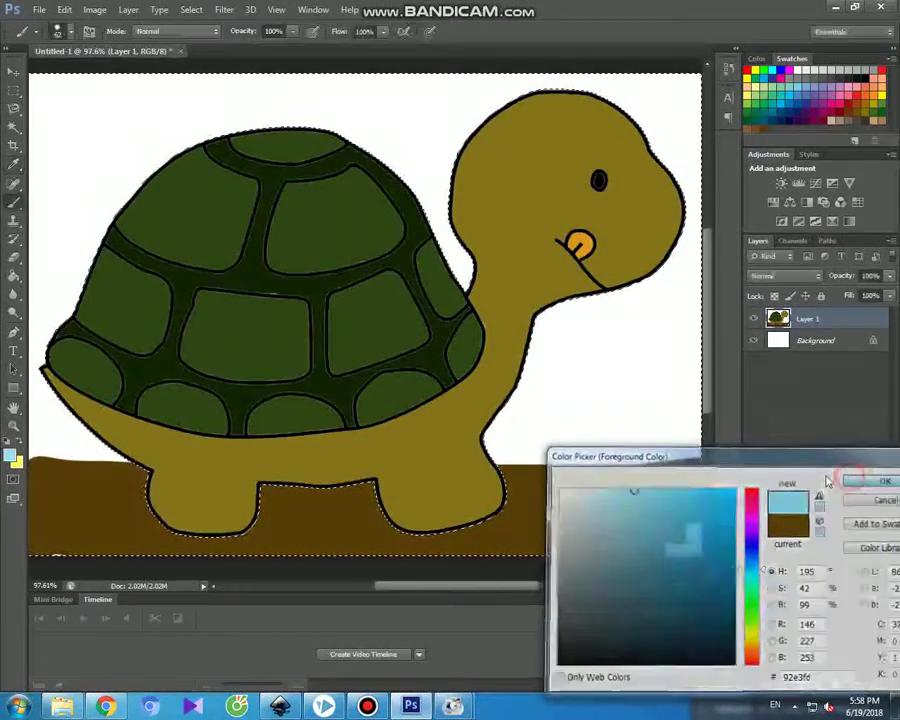
mouse_move(43, 86)
mouse_down()
mouse_move(404, 82)
mouse_move(704, 96)
mouse_move(664, 118)
mouse_move(647, 111)
mouse_move(673, 141)
mouse_move(677, 198)
mouse_move(688, 153)
mouse_move(685, 255)
mouse_move(697, 292)
mouse_move(665, 278)
mouse_move(556, 300)
mouse_move(528, 322)
mouse_move(545, 338)
mouse_move(492, 455)
mouse_move(620, 443)
mouse_move(697, 450)
mouse_move(700, 315)
mouse_move(680, 303)
mouse_move(550, 330)
mouse_move(692, 349)
mouse_move(667, 337)
mouse_move(540, 370)
mouse_move(690, 388)
mouse_move(650, 383)
mouse_move(530, 408)
mouse_move(685, 415)
mouse_move(638, 377)
mouse_move(473, 309)
mouse_move(460, 295)
mouse_move(436, 238)
mouse_move(437, 183)
mouse_move(458, 133)
mouse_move(503, 112)
mouse_move(465, 145)
mouse_move(420, 160)
mouse_move(415, 185)
mouse_move(390, 155)
mouse_move(330, 135)
mouse_move(224, 142)
mouse_move(160, 160)
mouse_move(120, 188)
mouse_move(64, 291)
mouse_move(52, 352)
mouse_move(78, 392)
mouse_move(149, 451)
mouse_up()
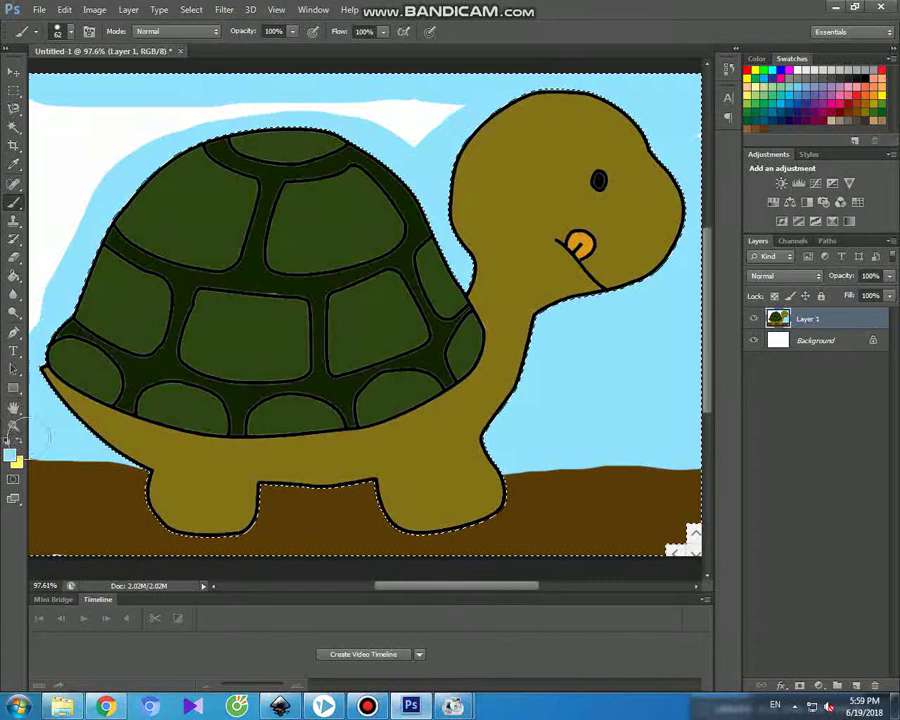
mouse_move(36, 275)
mouse_down()
mouse_move(54, 170)
mouse_move(30, 70)
mouse_move(70, 150)
mouse_move(85, 222)
mouse_up()
mouse_move(93, 130)
mouse_down()
mouse_move(167, 117)
mouse_move(100, 145)
mouse_move(92, 162)
mouse_move(150, 125)
mouse_move(270, 112)
mouse_up()
drag(372, 101, 459, 112)
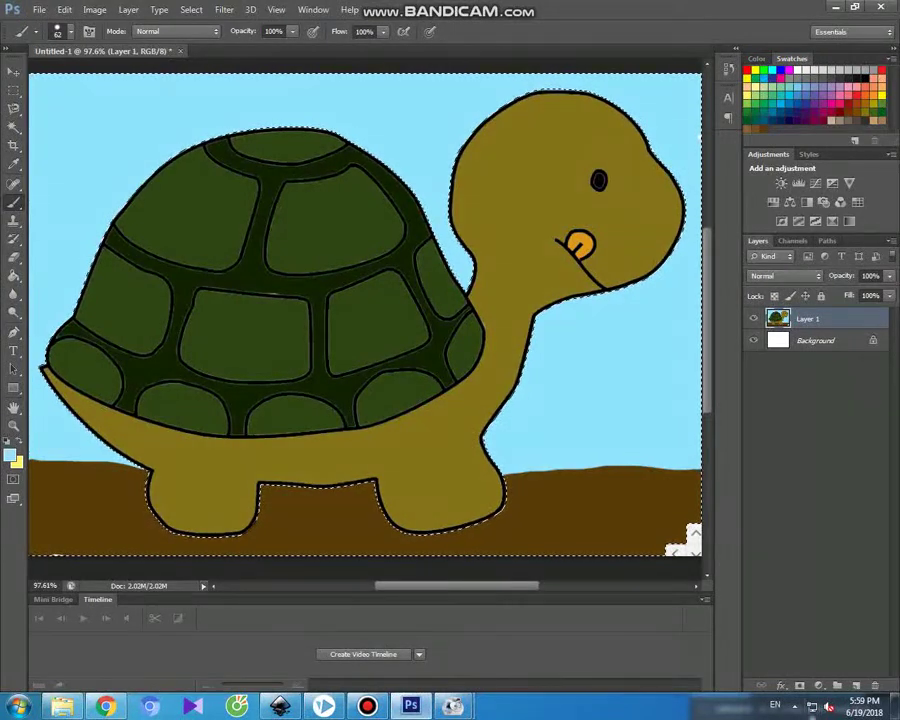
- Switch to VideoScribe, play the preview of the cat drawing, and return to the cat line drawing in Photoshop
click(380, 706)
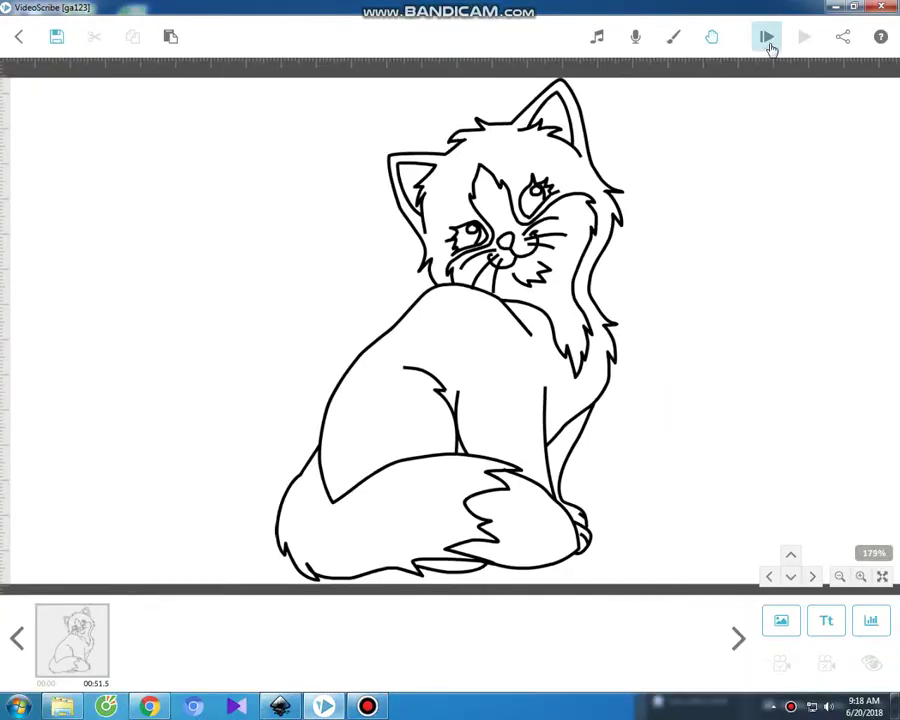
click(768, 38)
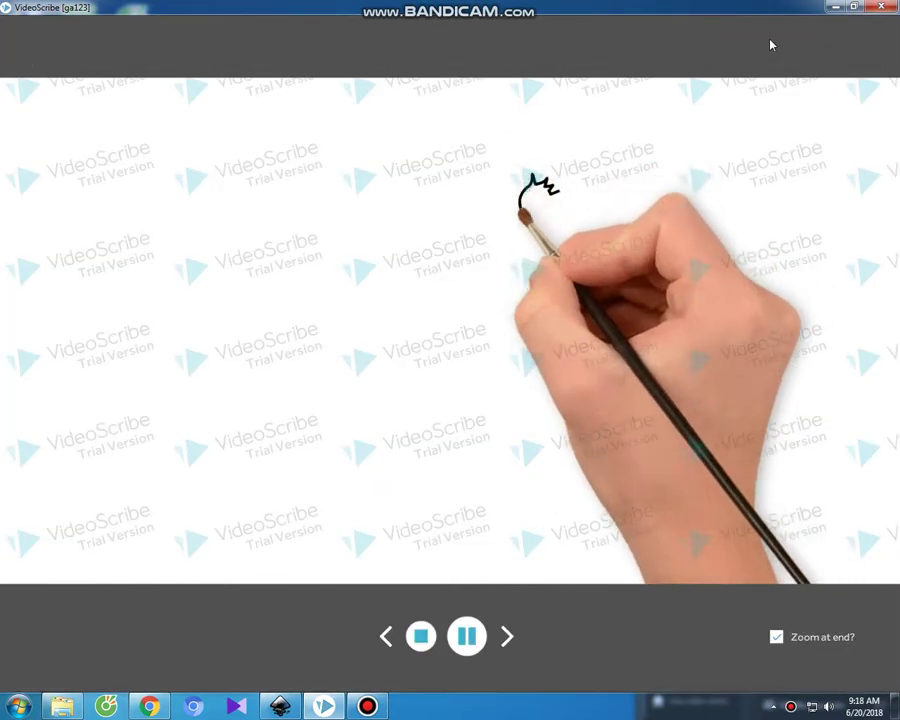
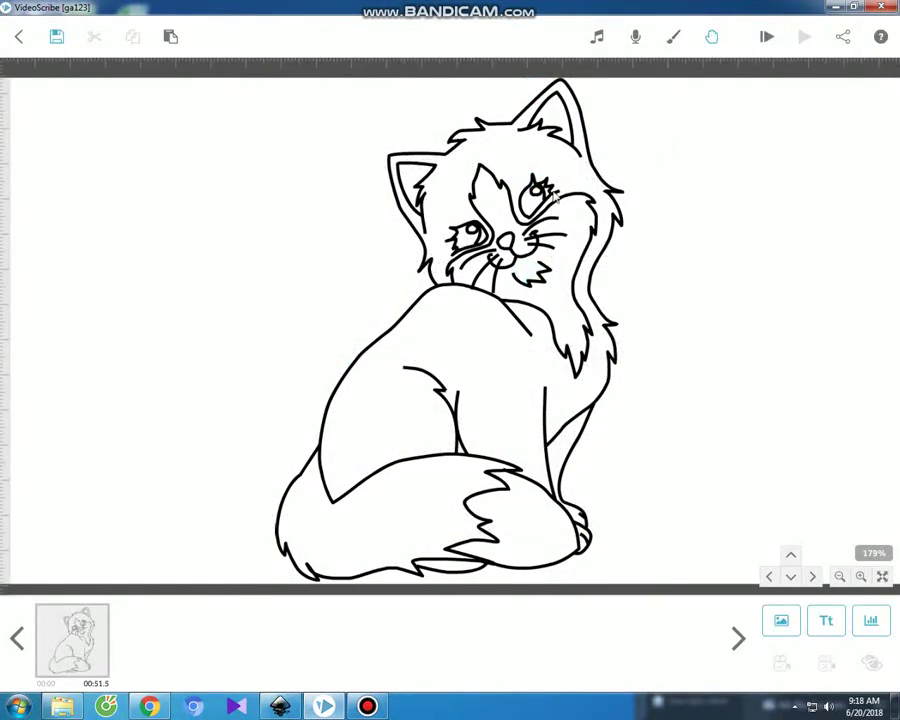
click(367, 706)
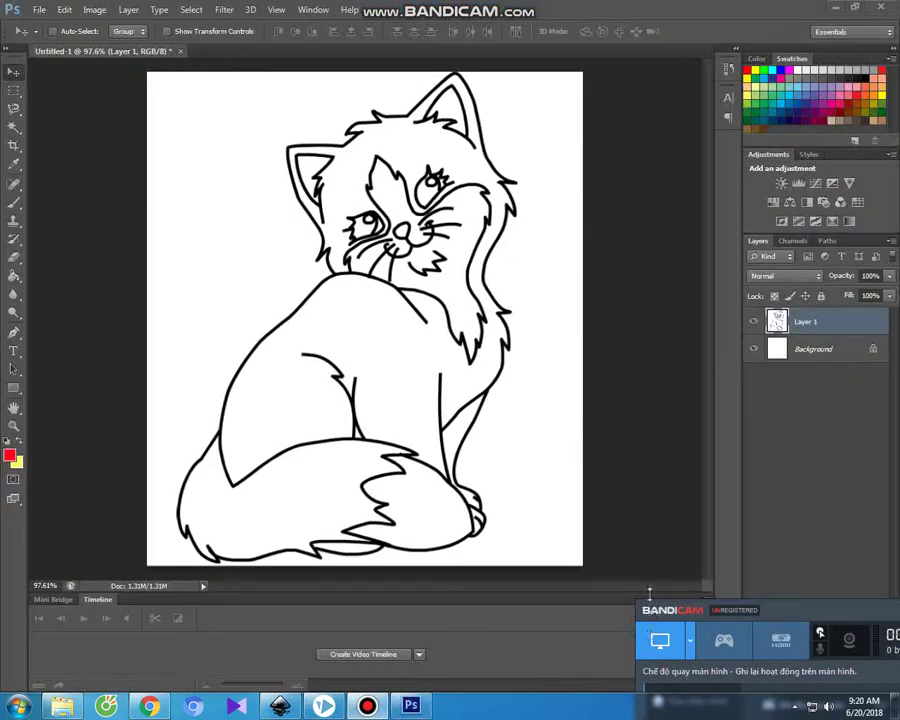
key(F12)
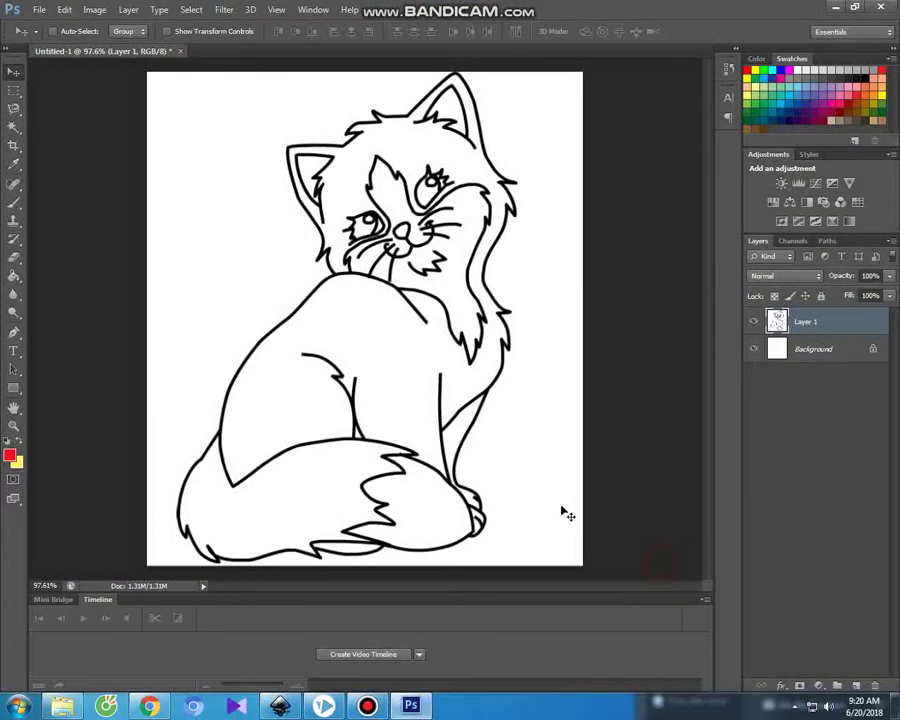
- Set the foreground colour to bright pink (#fc50ea)
click(11, 456)
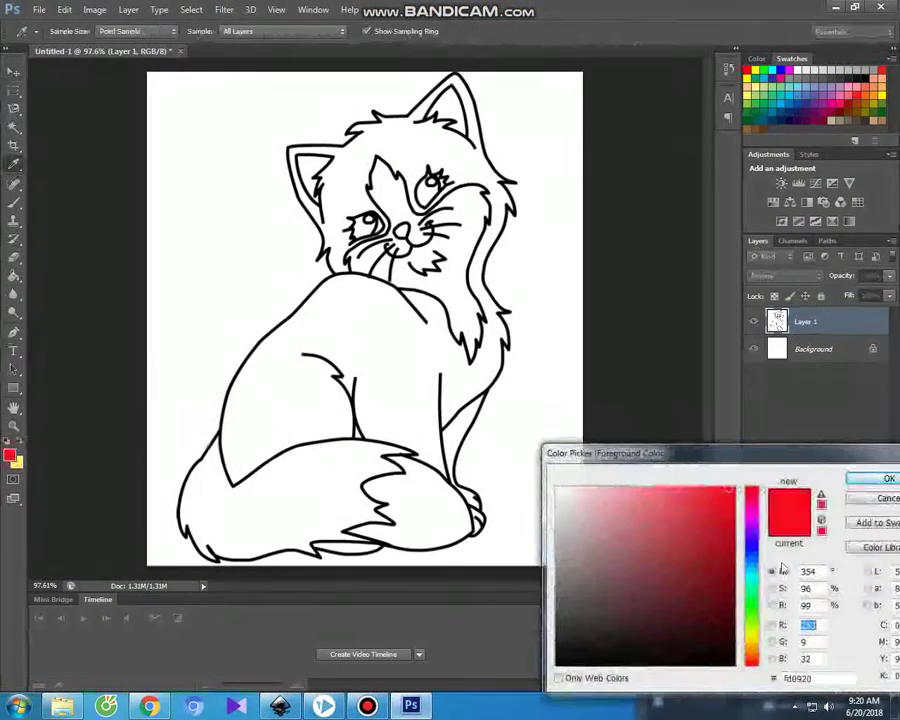
click(754, 518)
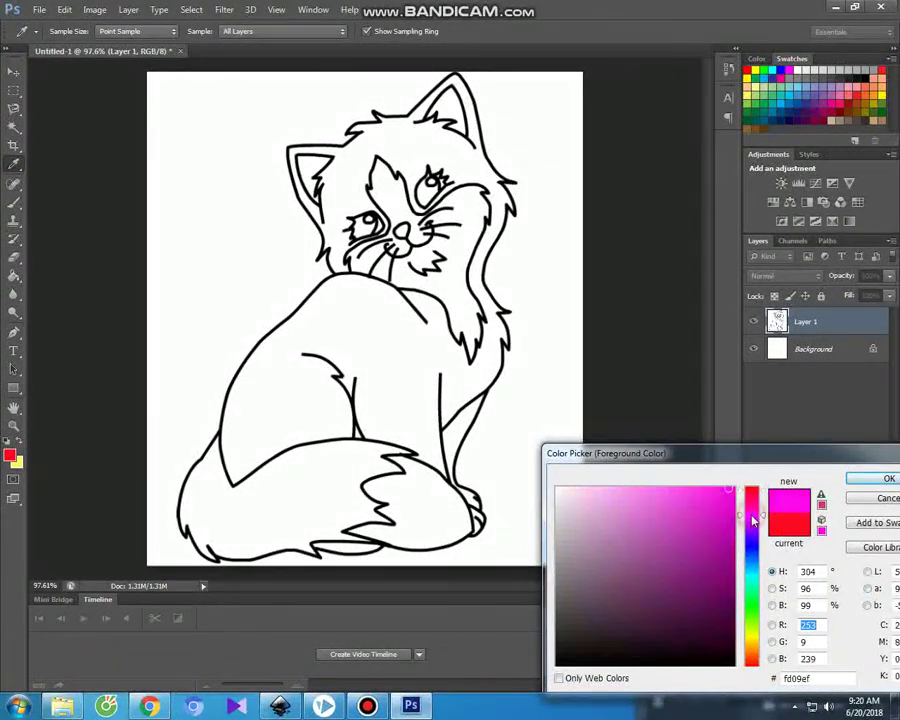
click(681, 490)
drag(664, 488, 634, 489)
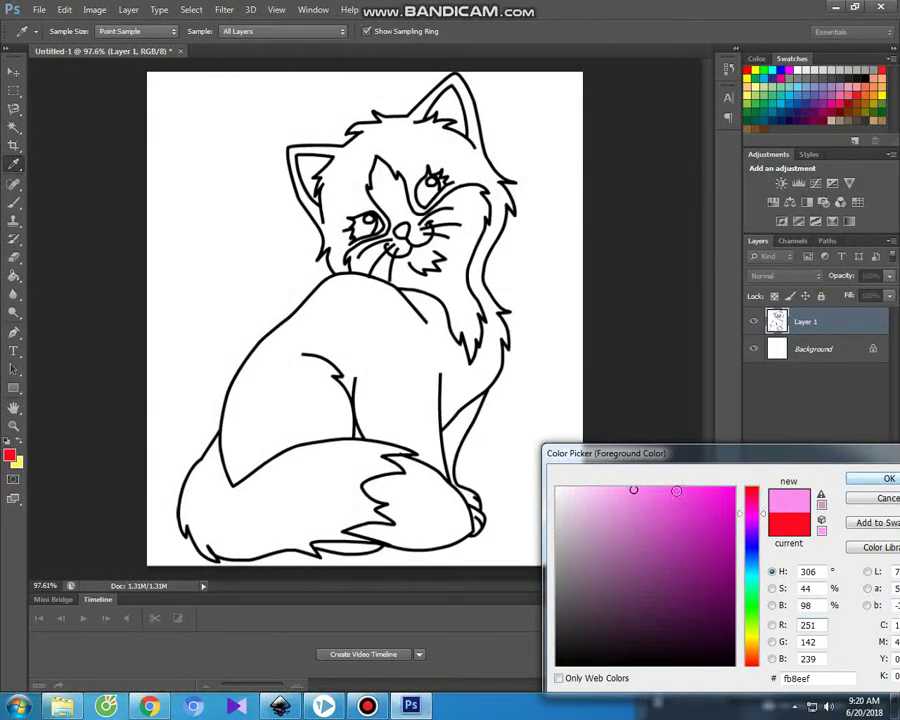
click(862, 478)
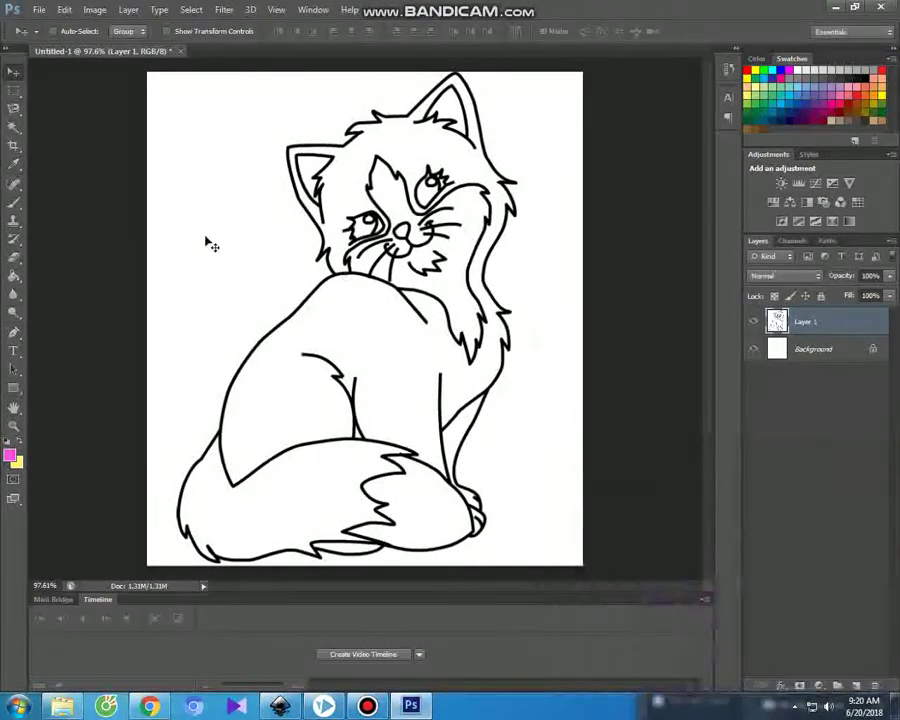
- Select the cat's head fur, body, legs, paws and main tail area together with the Magic Wand
click(13, 126)
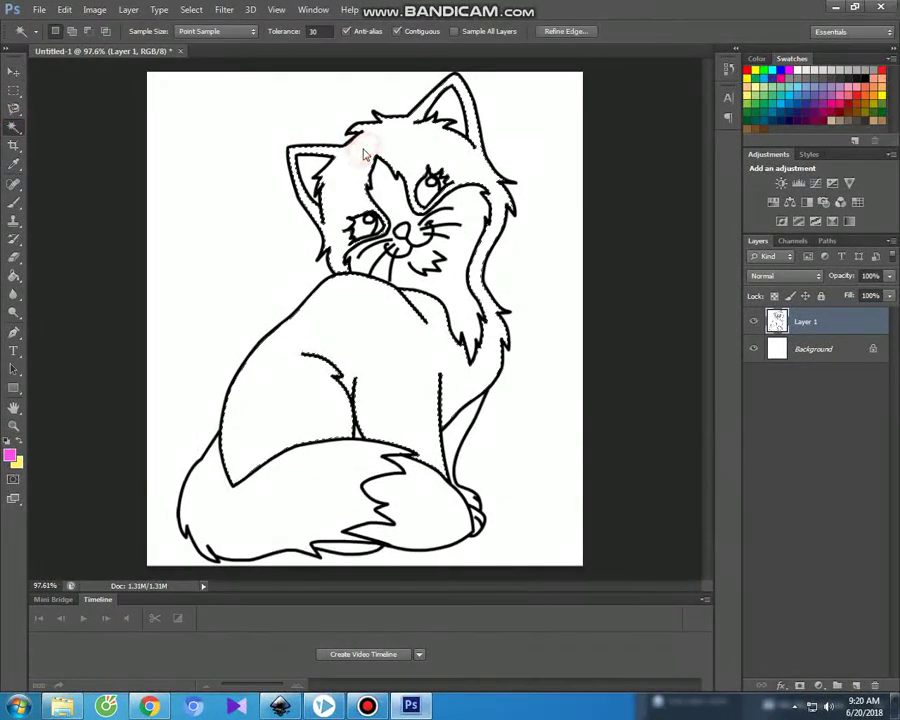
key(shift)
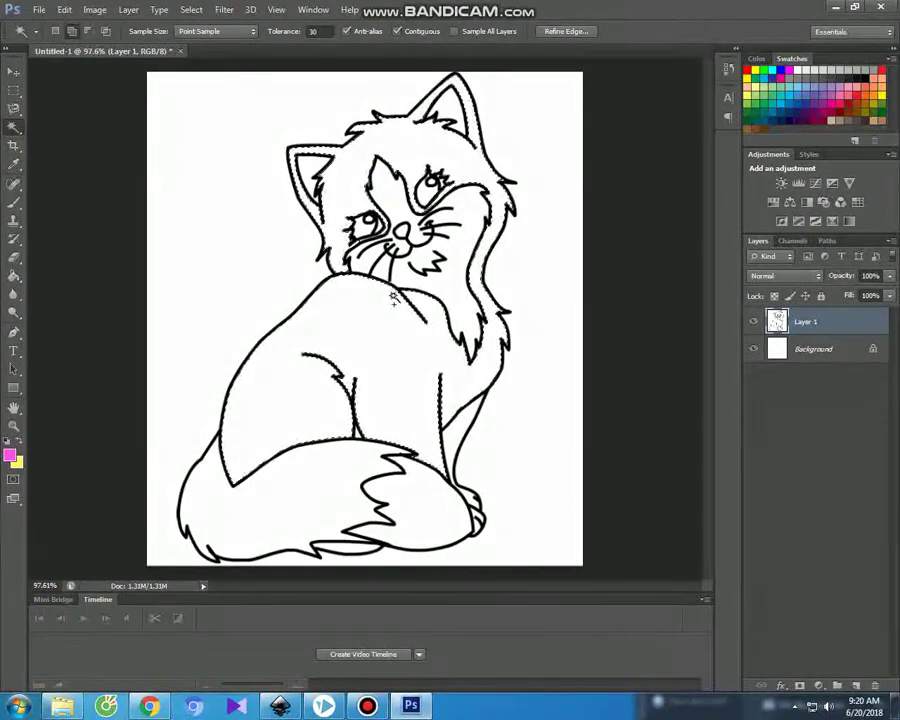
shift+click(394, 299)
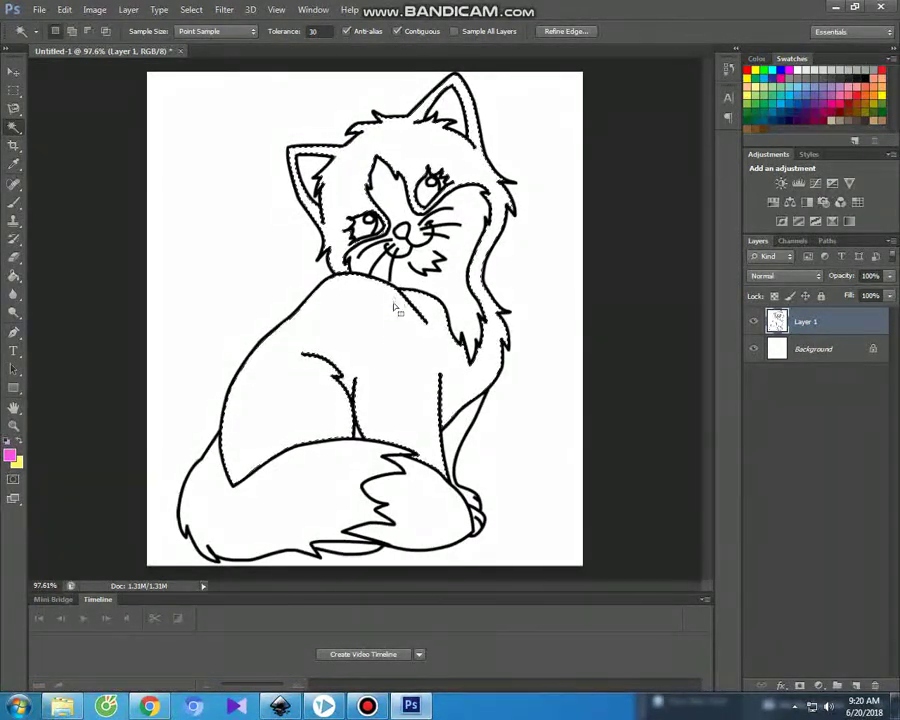
shift+click(342, 457)
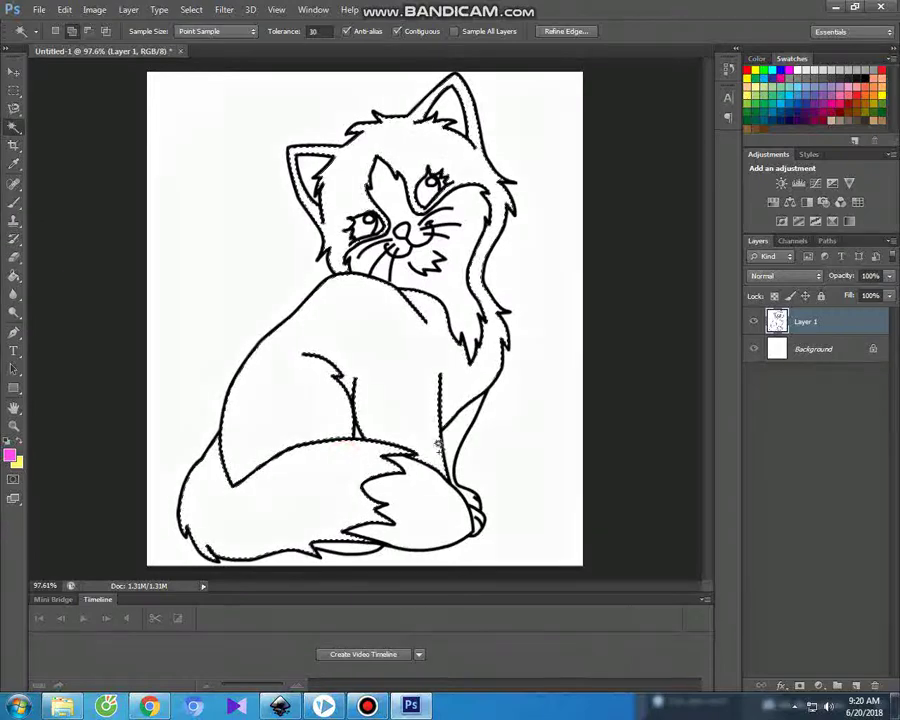
shift+click(448, 446)
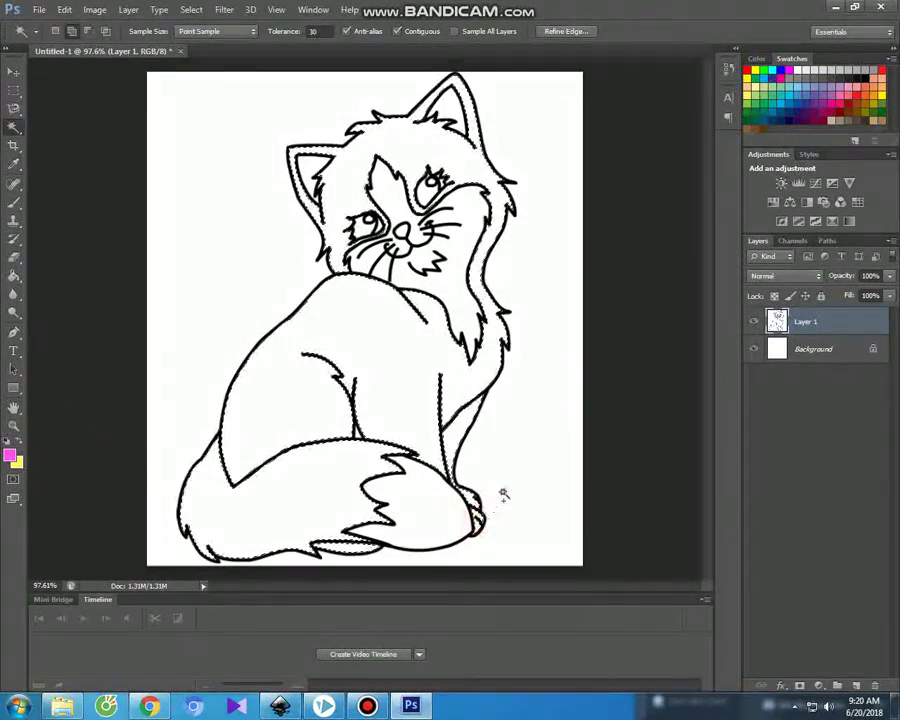
- Set the brush size to 68 px and brush the selected fur on the cat's head and outer ears bright pink
click(15, 204)
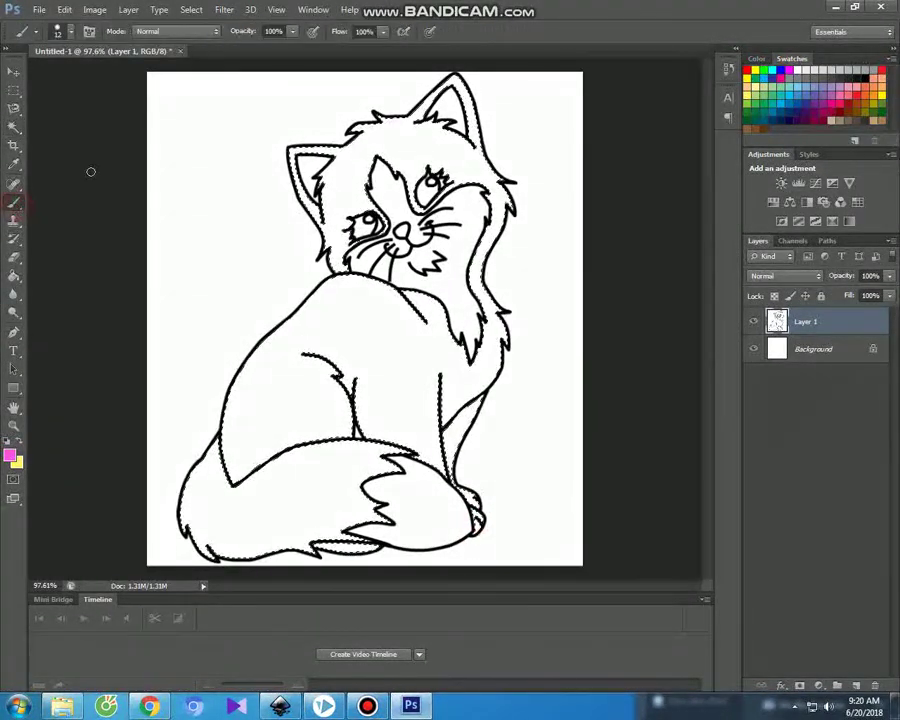
click(60, 31)
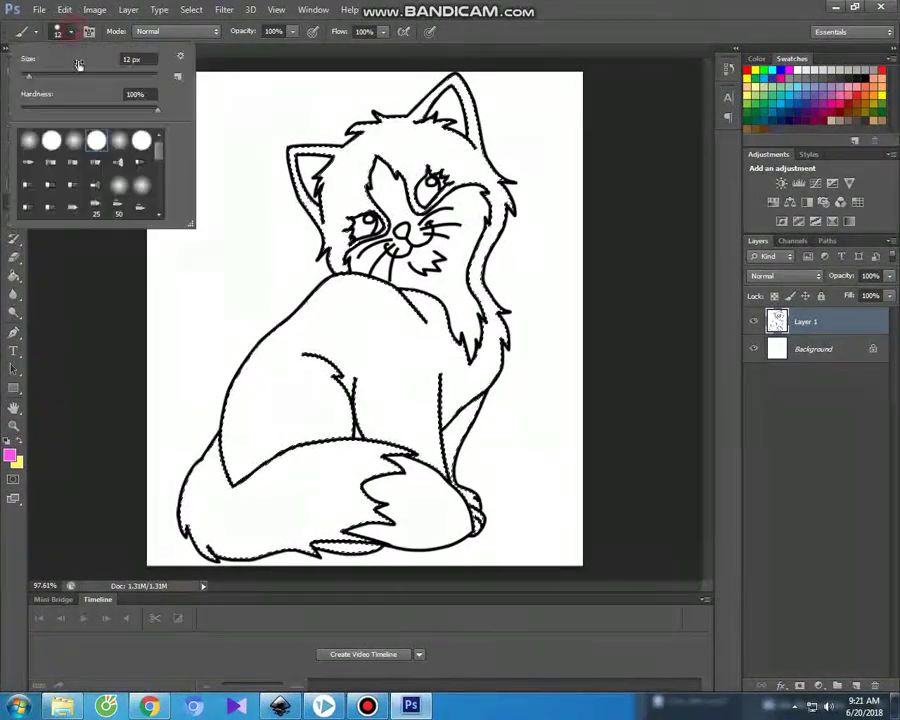
drag(62, 88, 71, 87)
click(286, 147)
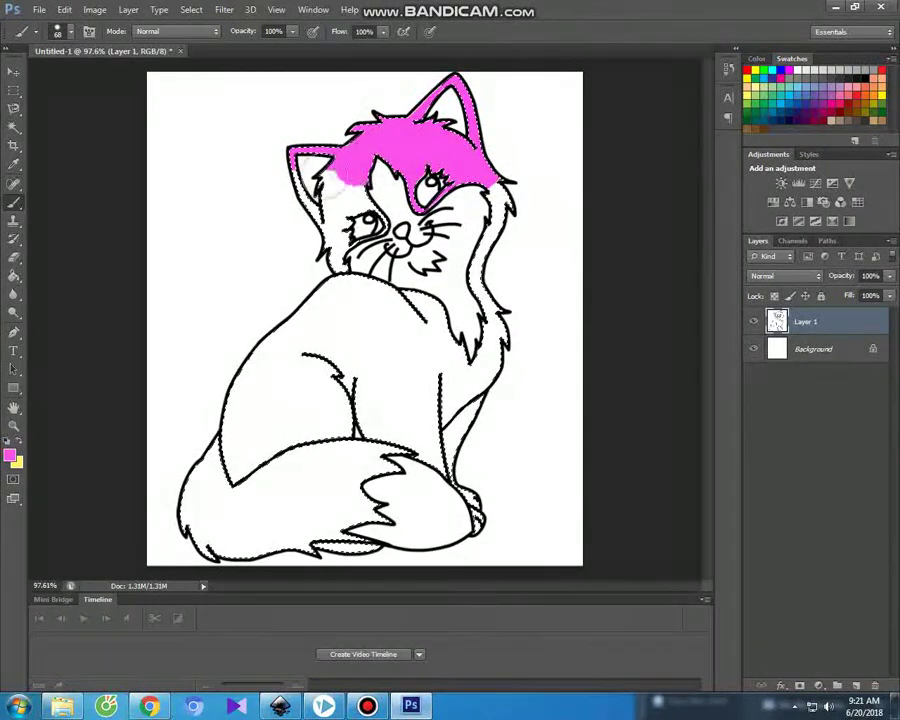
mouse_move(318, 228)
mouse_down()
mouse_move(358, 185)
mouse_move(383, 192)
mouse_move(388, 205)
mouse_move(388, 215)
mouse_move(358, 212)
mouse_move(320, 252)
mouse_up()
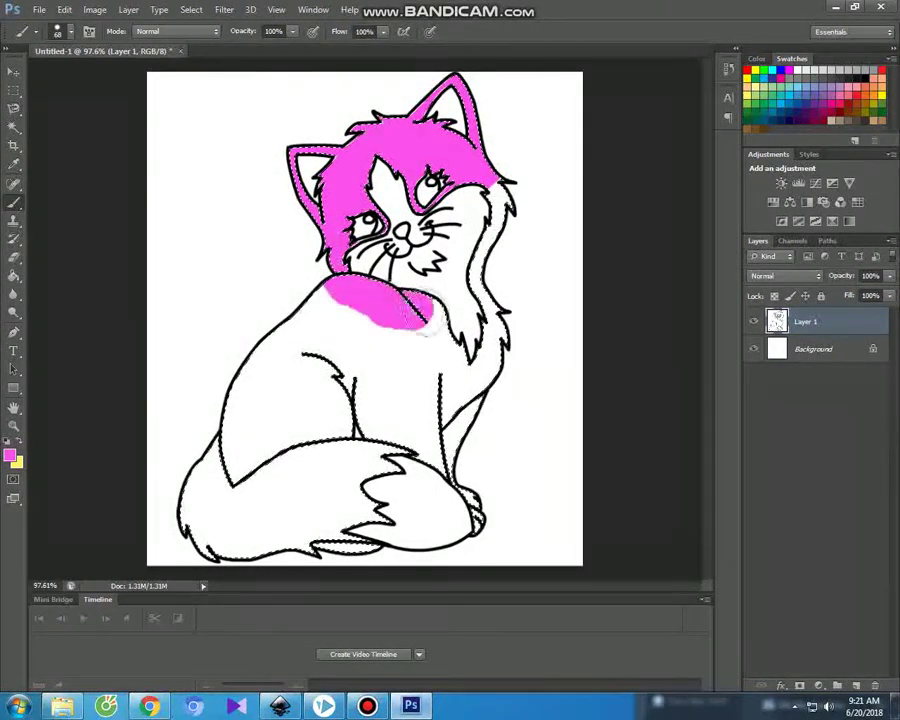
- Brush bright pink over the selected neck fur, chest, back, legs, paws and tail of the cat, leaving the tail tip white
mouse_move(452, 342)
mouse_down()
mouse_move(478, 379)
mouse_move(490, 376)
mouse_move(502, 324)
mouse_move(479, 270)
mouse_up()
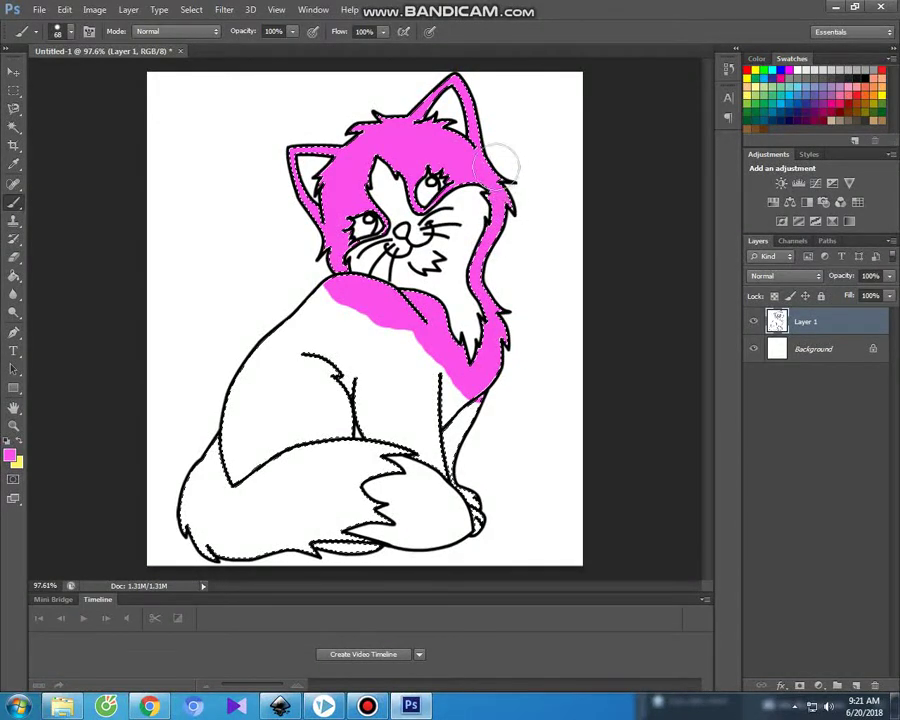
mouse_move(518, 355)
mouse_down()
mouse_move(489, 410)
mouse_move(439, 404)
mouse_move(433, 372)
mouse_move(364, 320)
mouse_up()
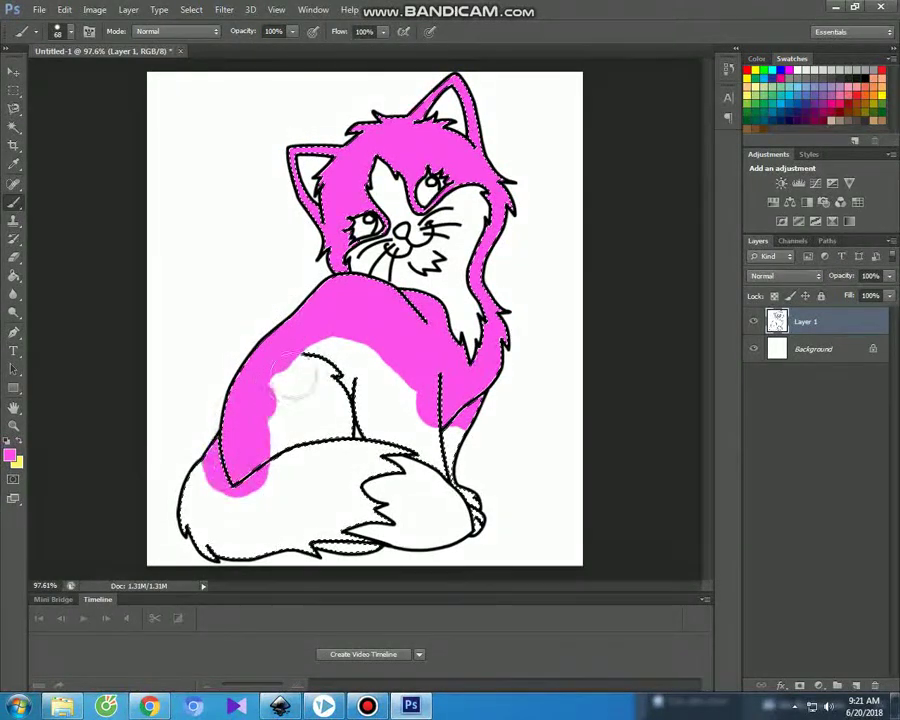
drag(405, 394, 448, 454)
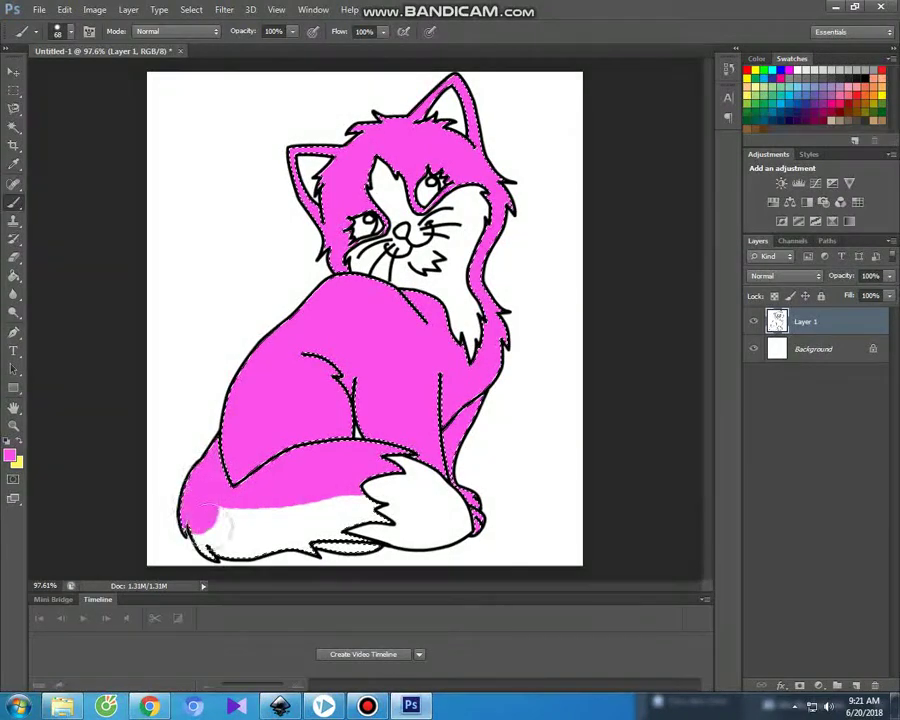
drag(243, 535, 220, 532)
mouse_move(333, 545)
mouse_down()
mouse_move(378, 532)
mouse_move(386, 525)
mouse_move(378, 507)
mouse_move(233, 510)
mouse_up()
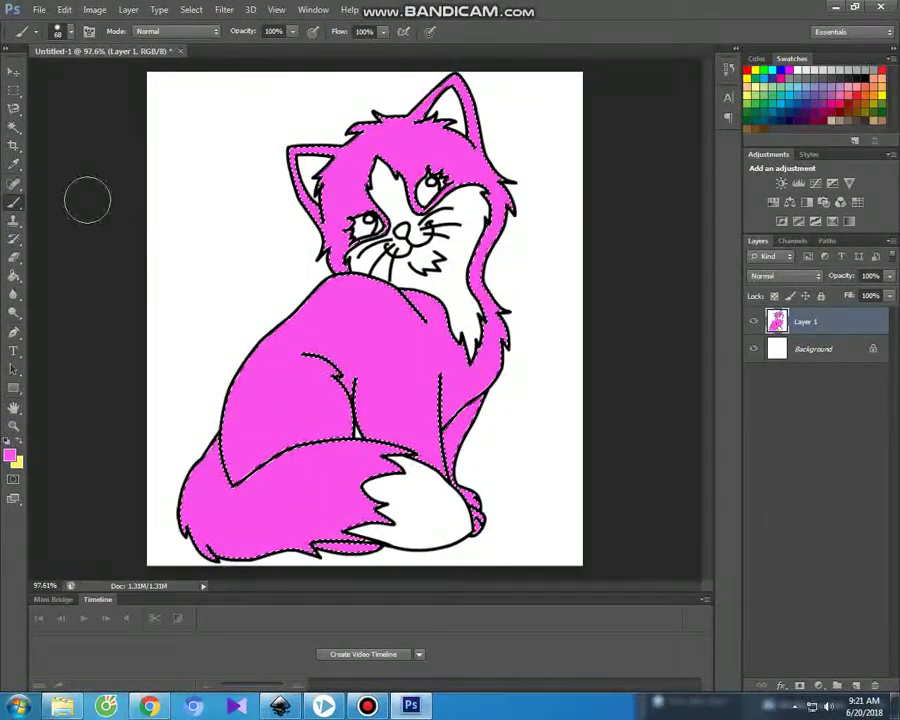
- Select the small white gap beside the cat's front leg with the Magic Wand, brush it bright pink, and dismiss the ByteFence alert
click(13, 128)
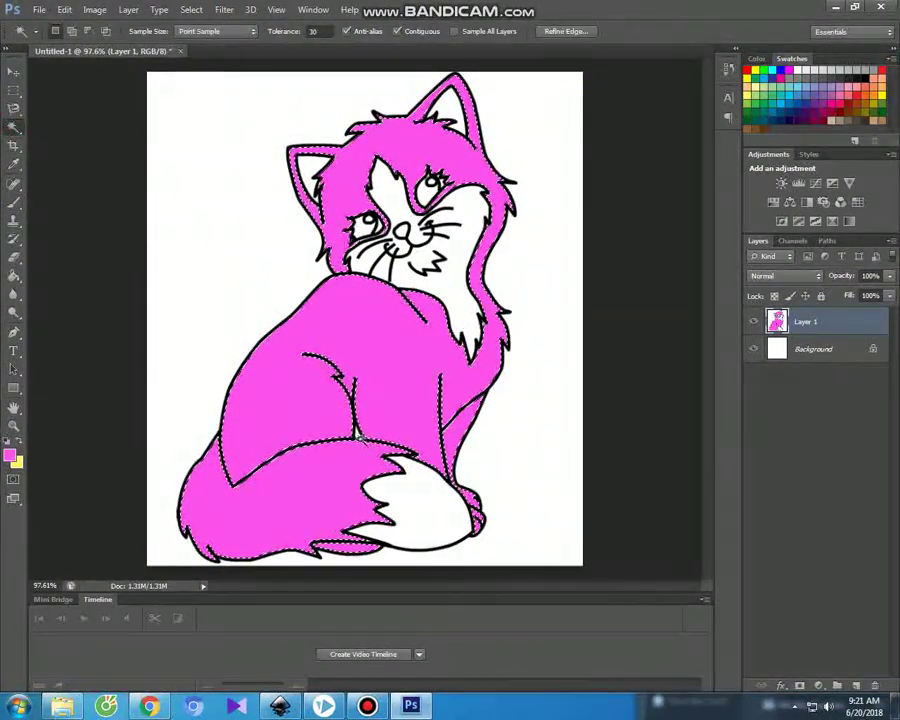
key(ctrl+d)
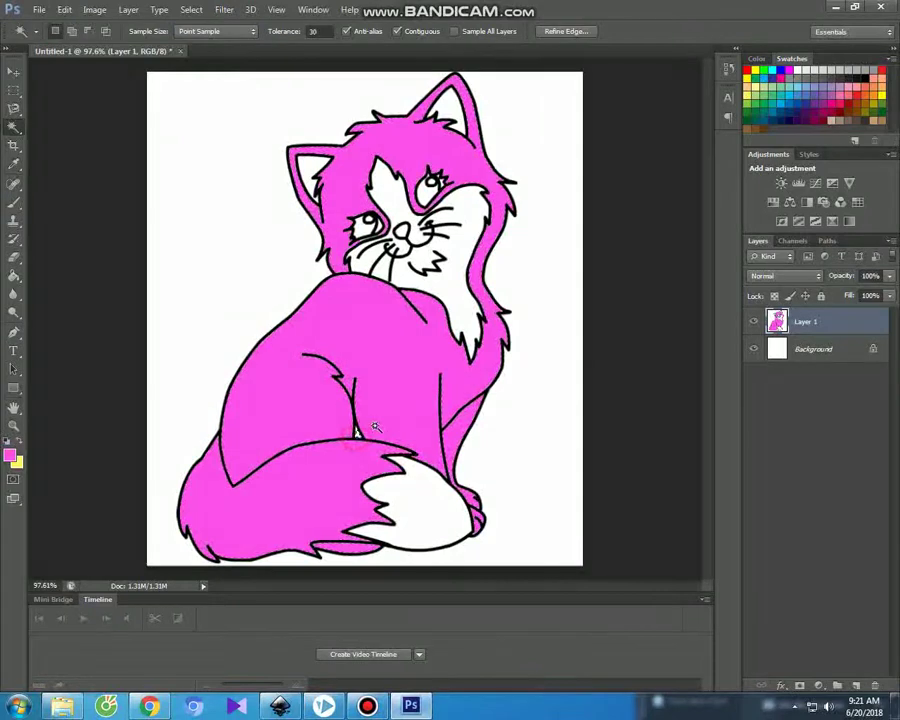
click(14, 203)
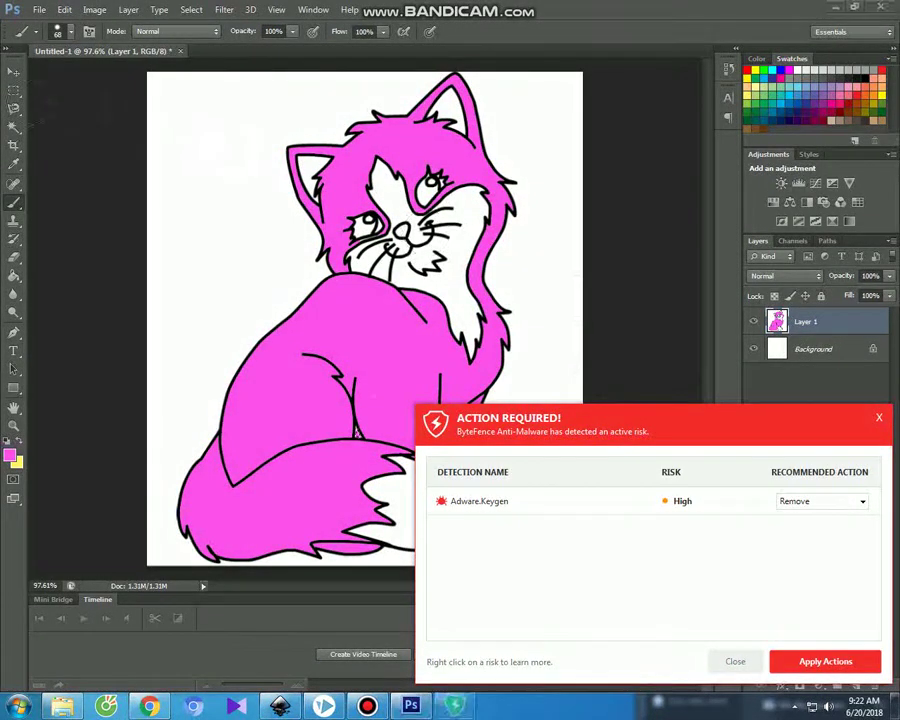
click(735, 661)
click(724, 582)
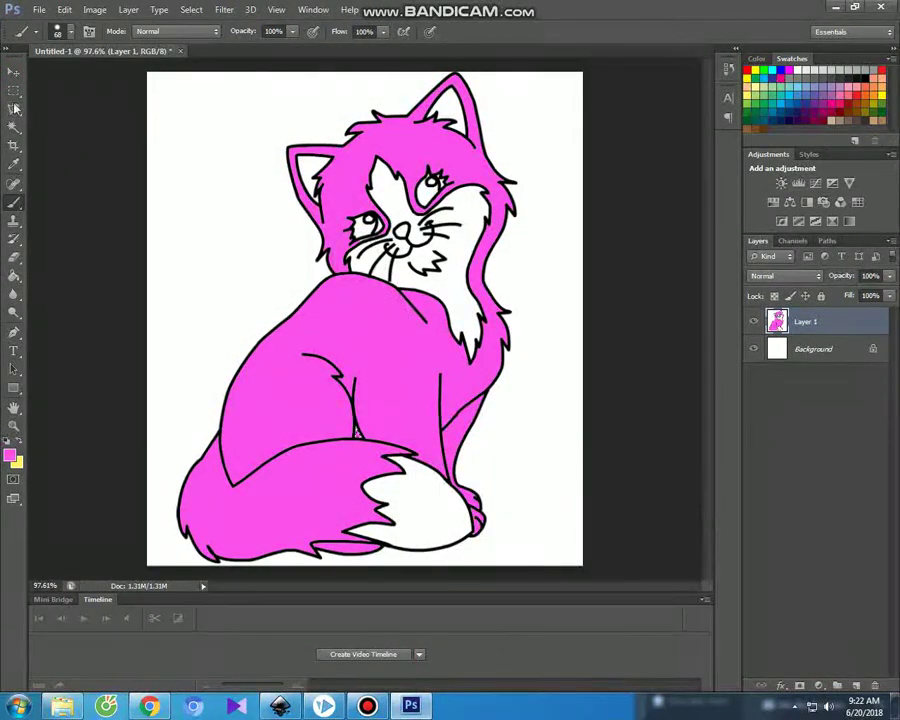
- Select the cat's white face fur, inner ears and tail tip with the Magic Wand and set the foreground colour to pale pink (#fcc1f6)
click(11, 125)
click(9, 124)
click(388, 186)
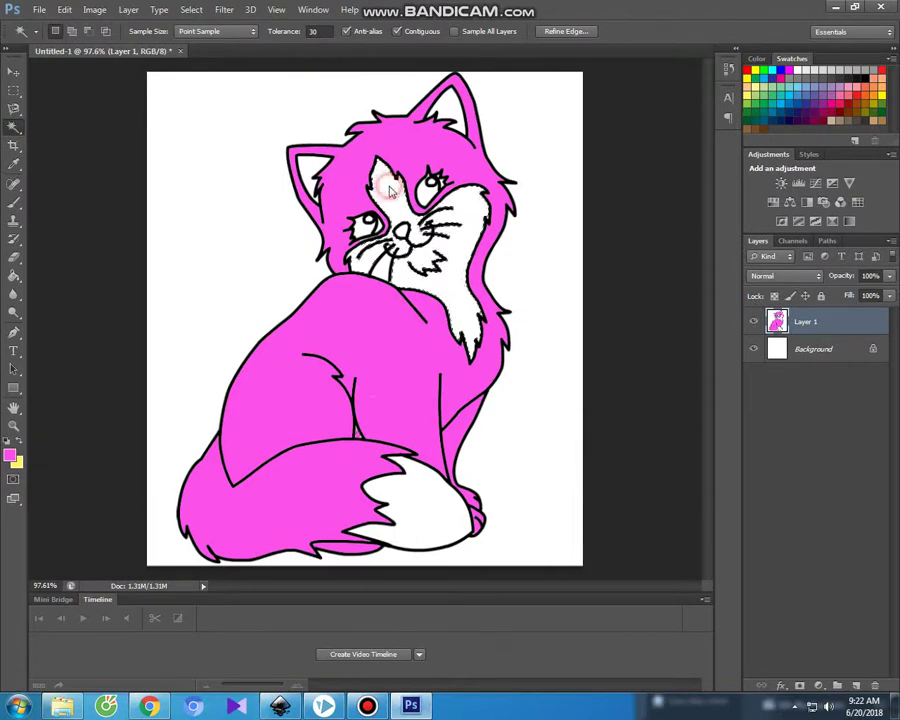
shift+click(317, 180)
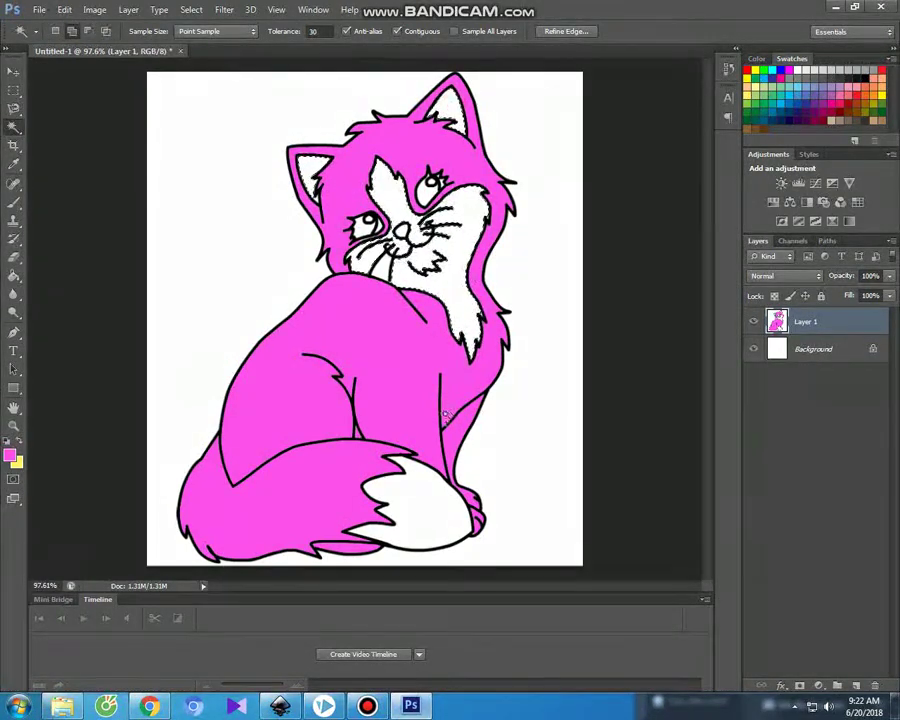
shift+click(424, 489)
click(10, 457)
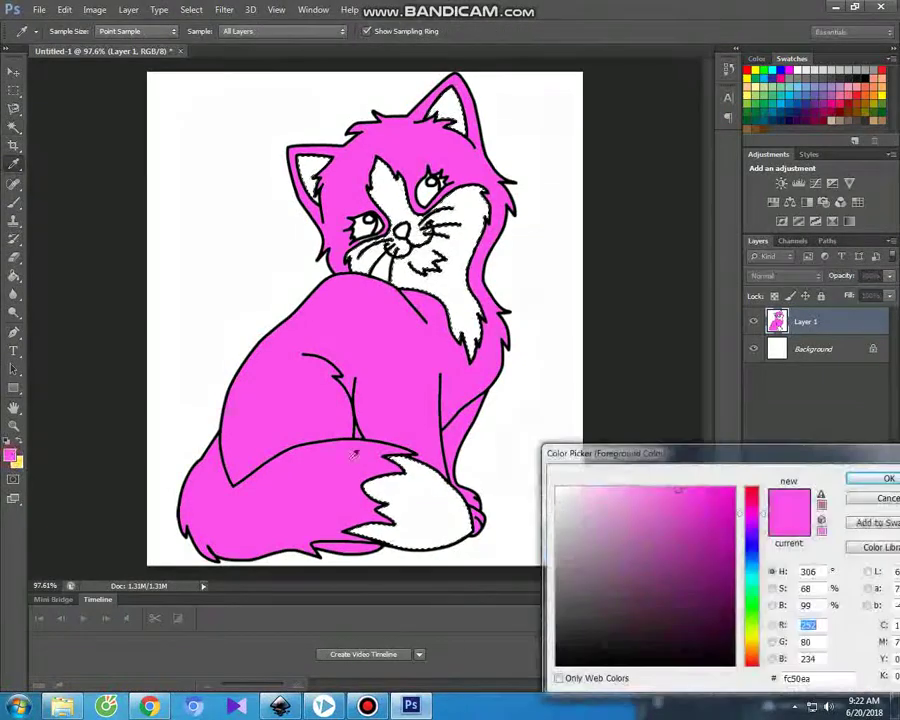
click(597, 494)
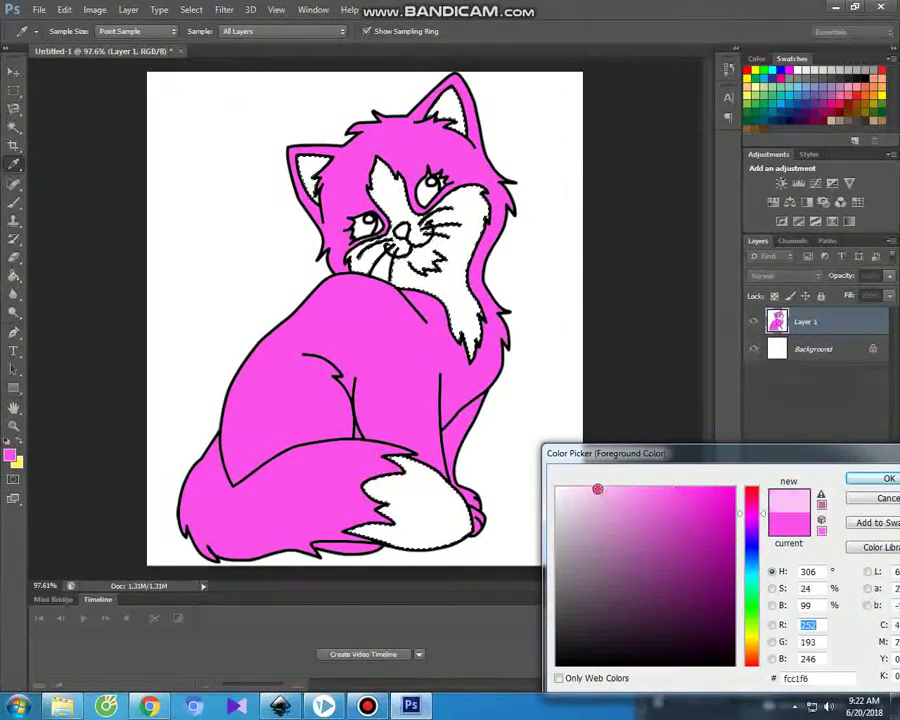
click(884, 479)
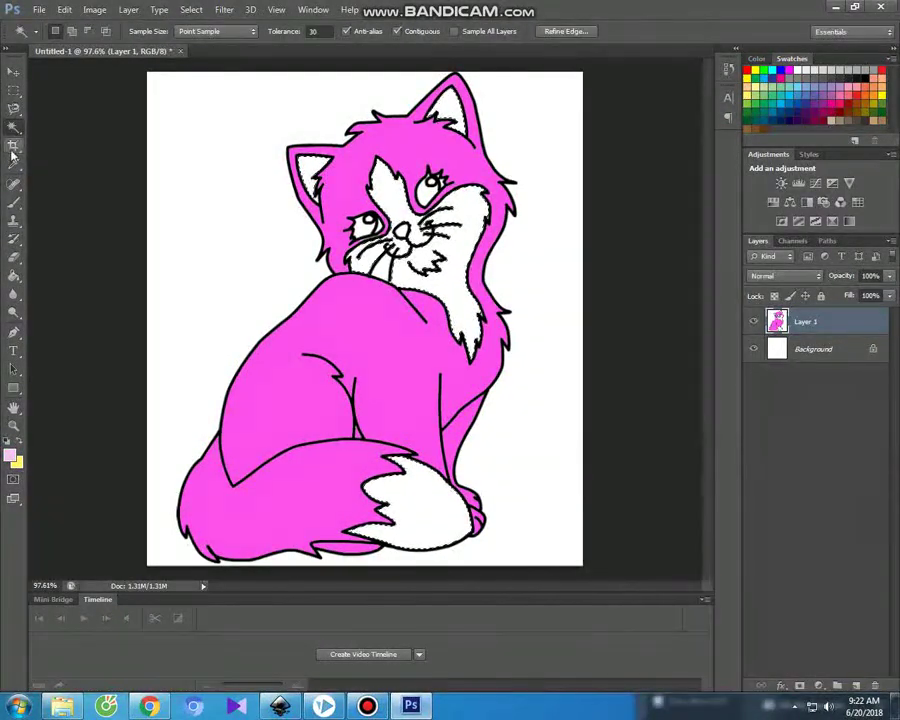
- Brush pale pink over the selected face fur, inner ears and tail tip of the cat
click(14, 201)
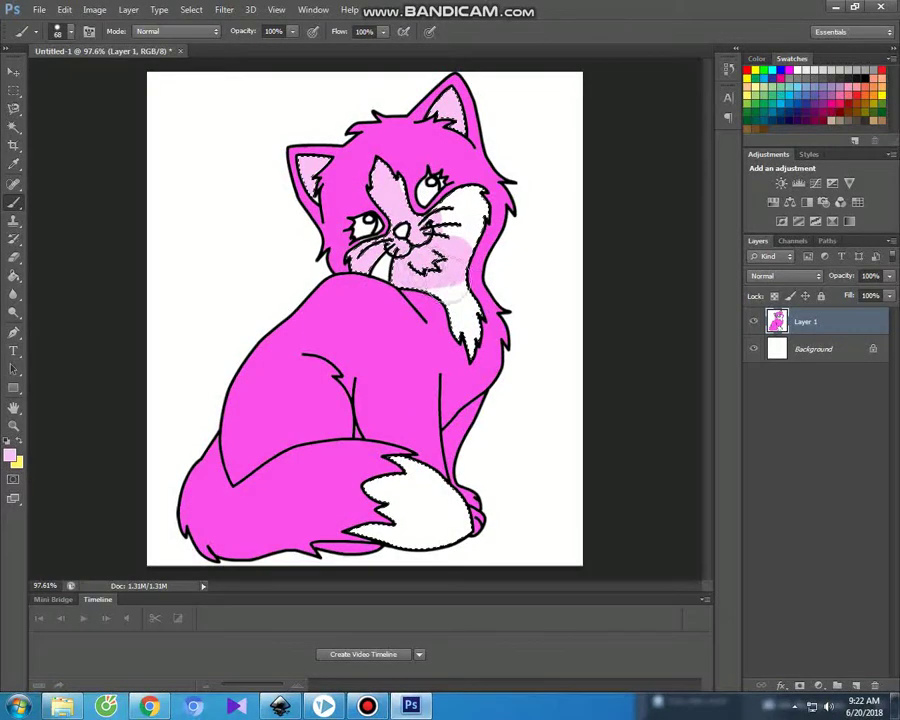
drag(470, 340, 487, 318)
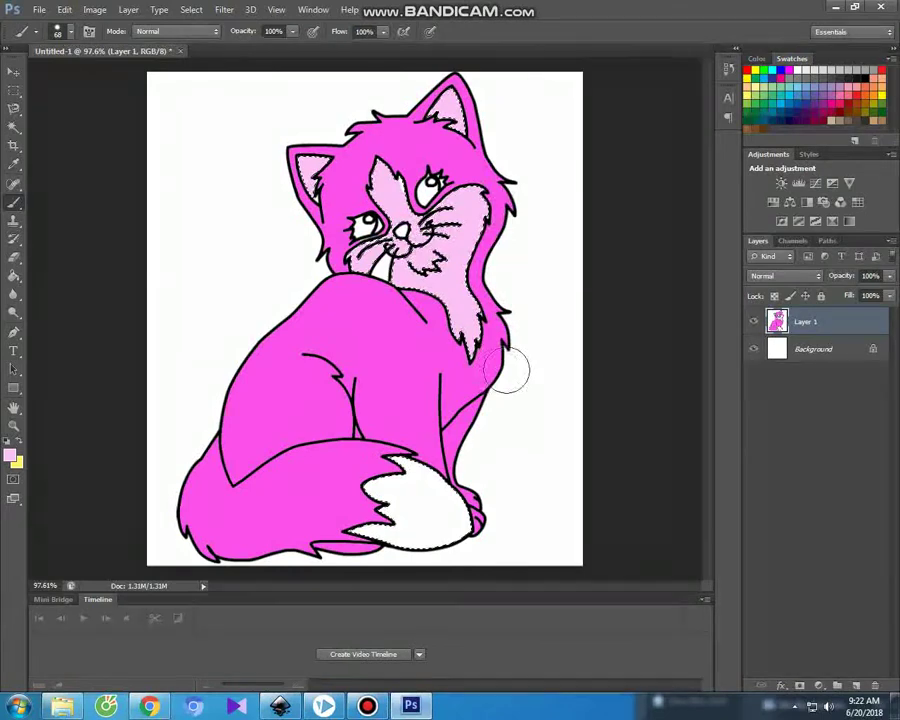
mouse_move(440, 515)
mouse_down()
mouse_move(344, 491)
mouse_move(413, 496)
mouse_move(473, 531)
mouse_move(340, 525)
mouse_up()
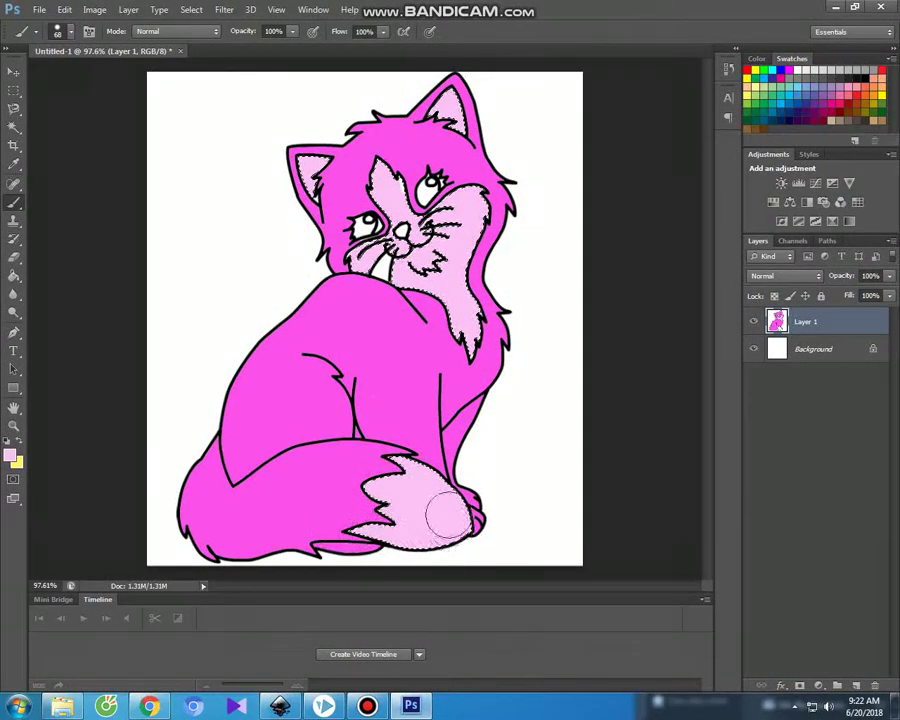
- Clear the selection, select the small white gap between the whiskers below the cat's mouth with the Magic Wand, and brush it pale pink
click(13, 127)
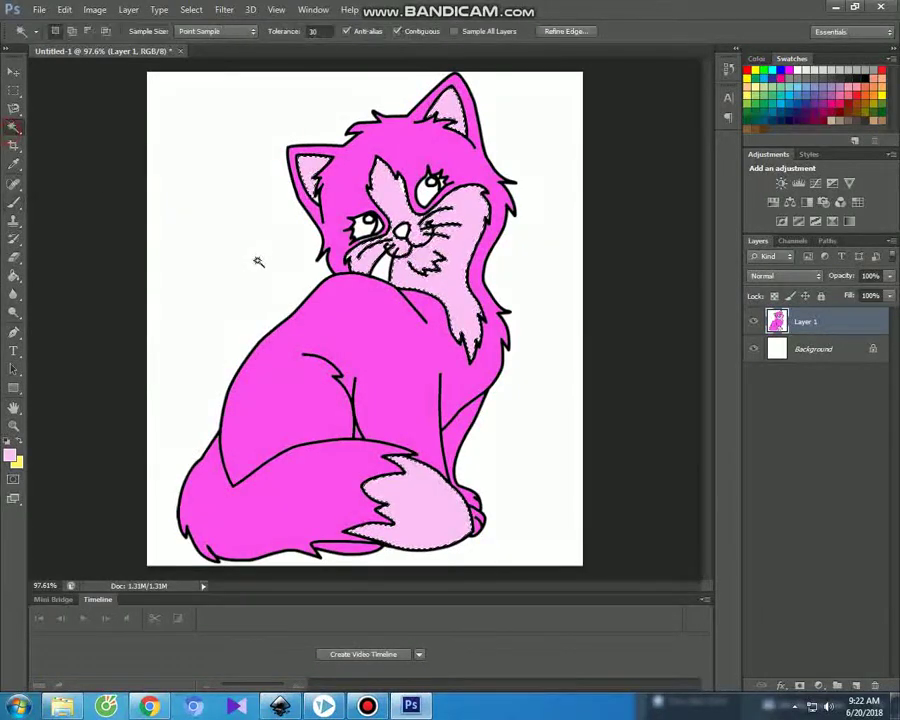
key(ctrl+d)
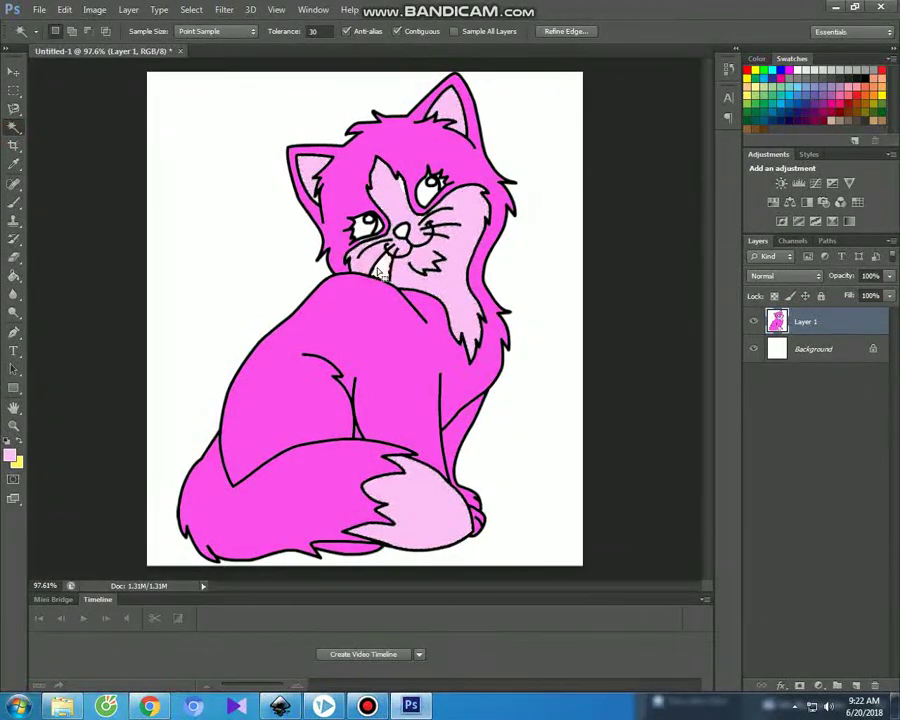
click(14, 202)
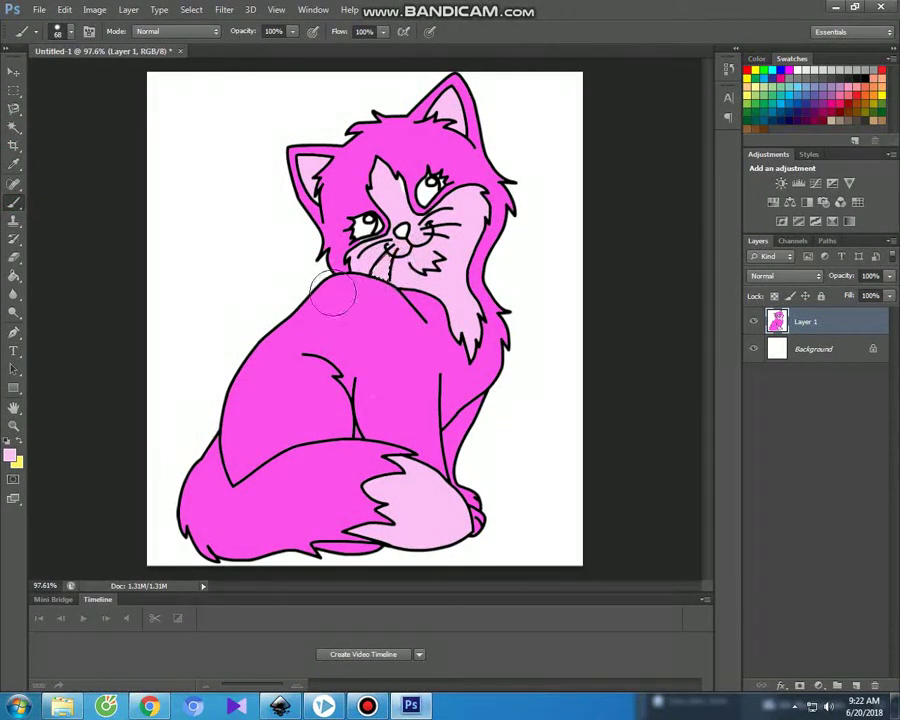
- Select the cat's nose with the Magic Wand and brush it dark magenta (#d403be)
click(13, 127)
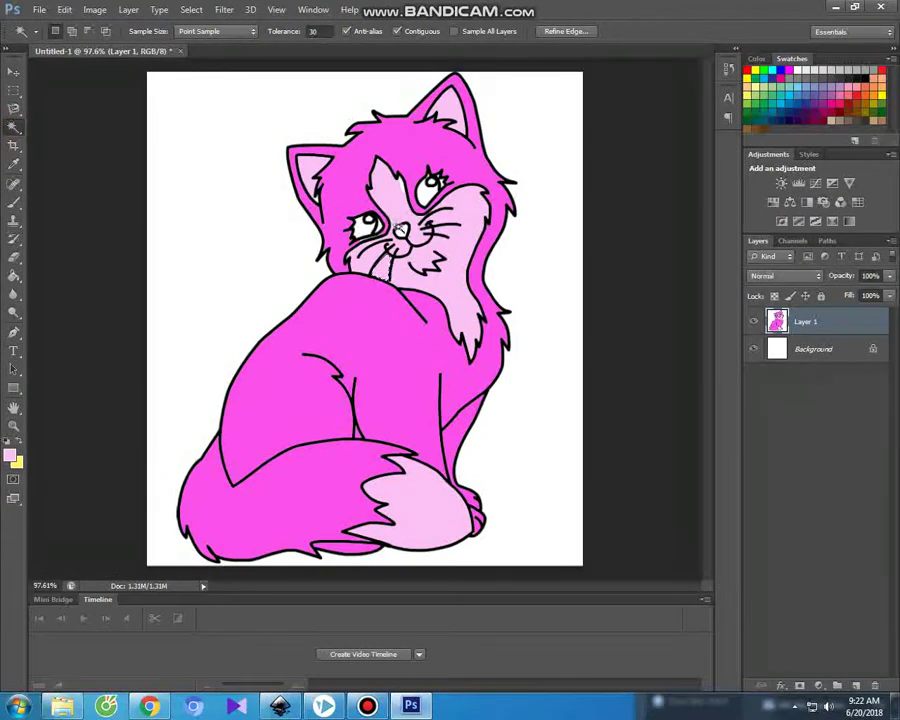
click(10, 456)
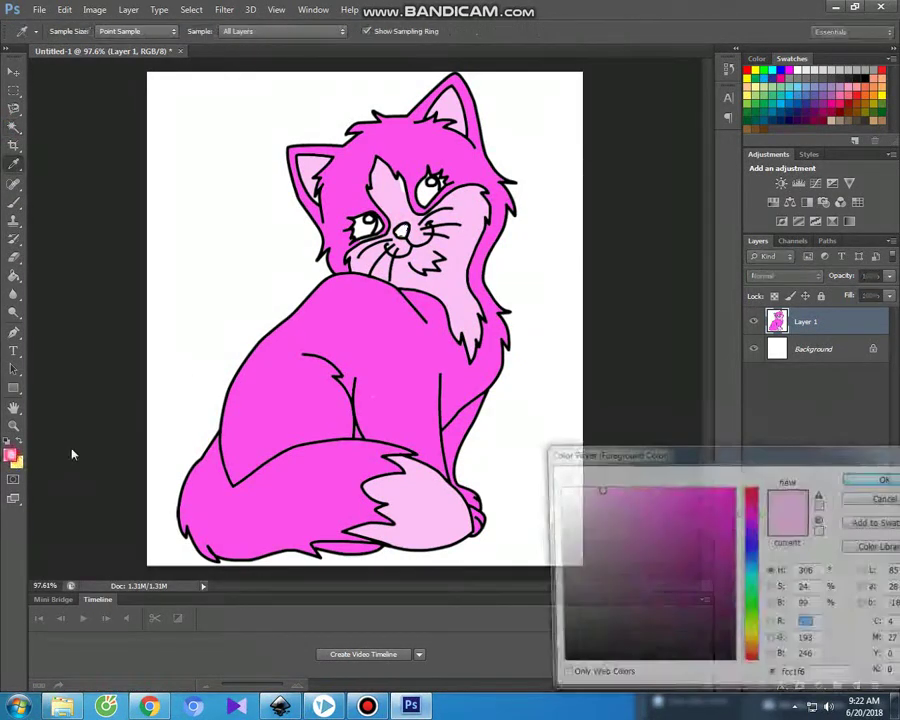
click(315, 409)
click(728, 494)
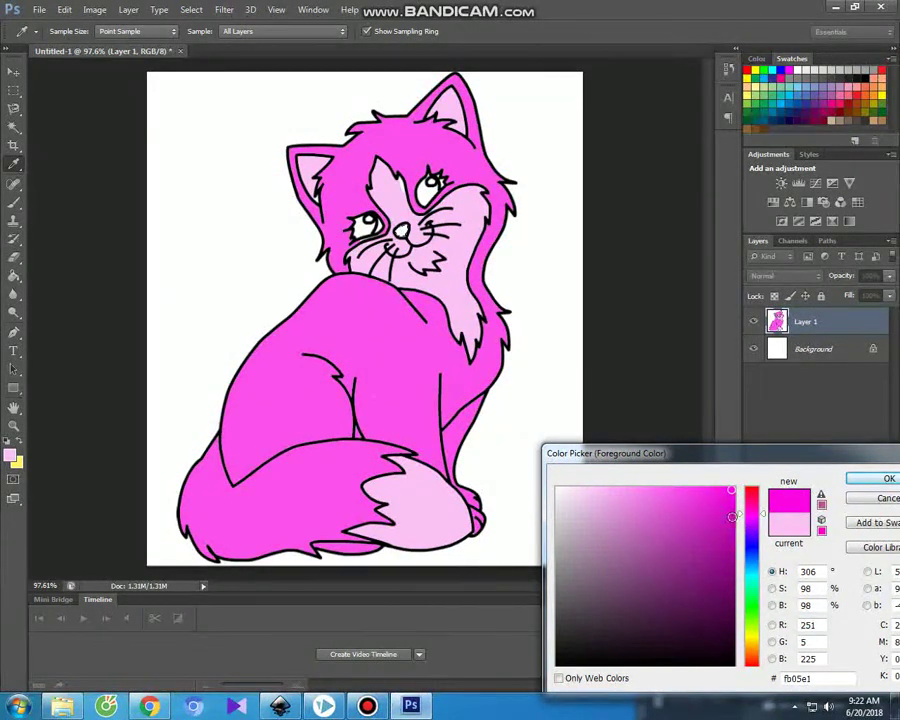
click(732, 516)
click(859, 480)
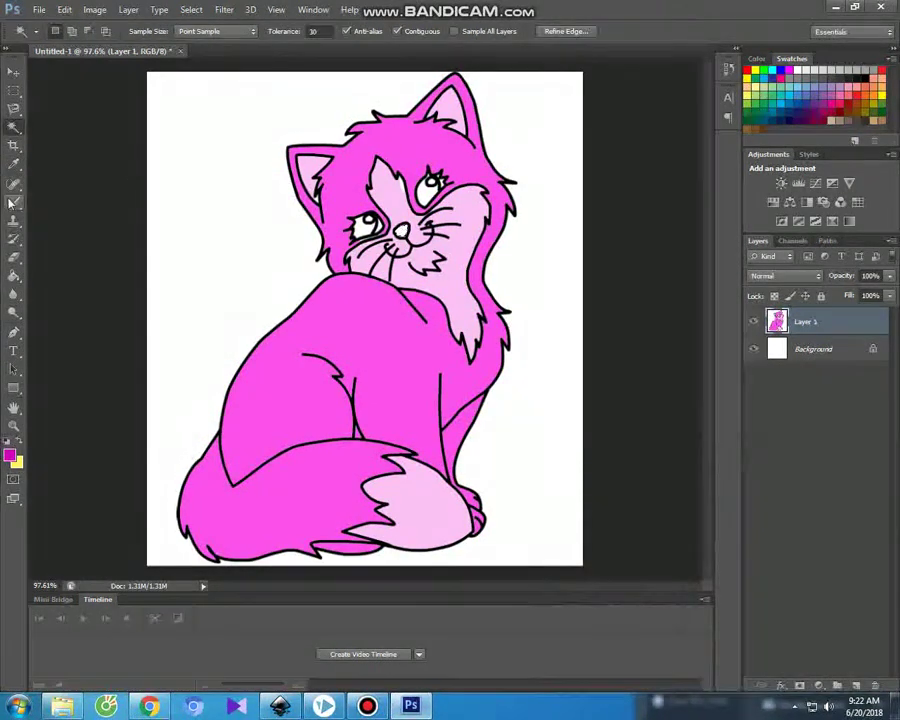
click(14, 201)
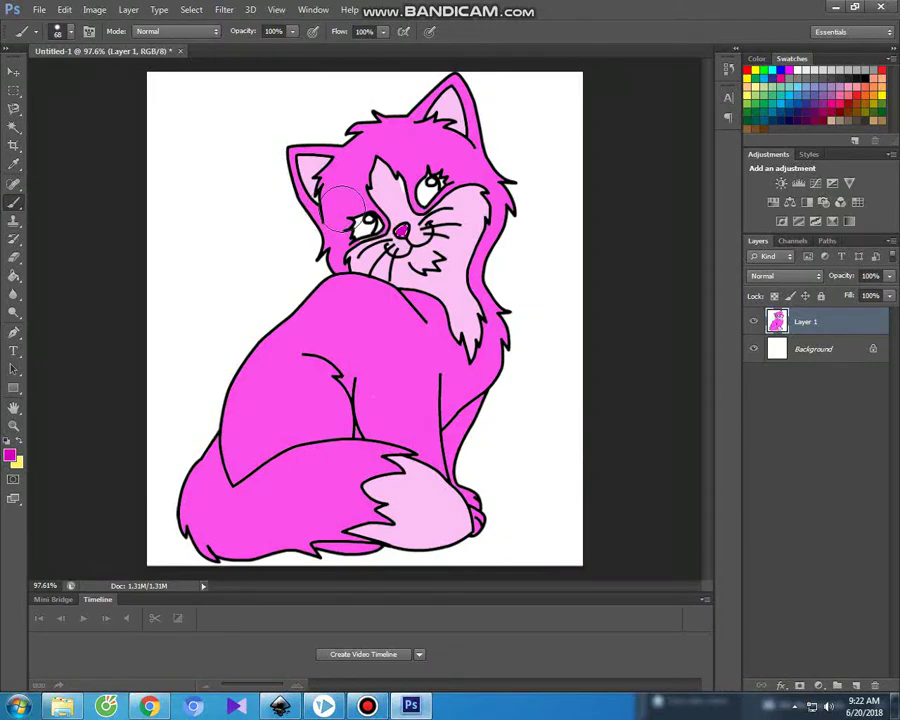
- Select the white areas of both cat eyes with the Magic Wand, brush them black (#000000), and clear the selection
click(14, 123)
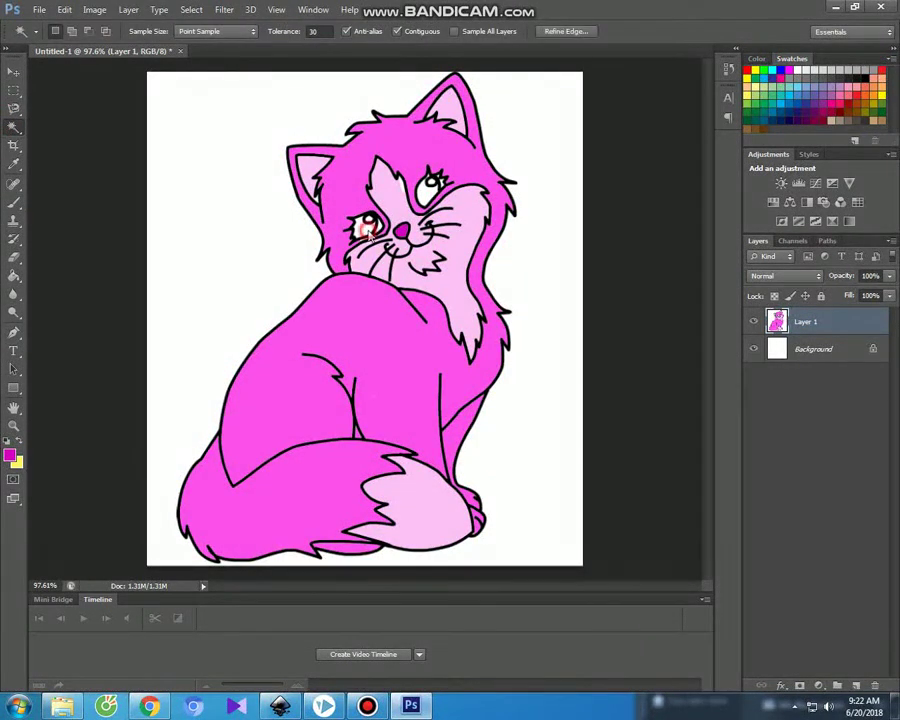
click(428, 190)
scroll(437, 165, up, 4)
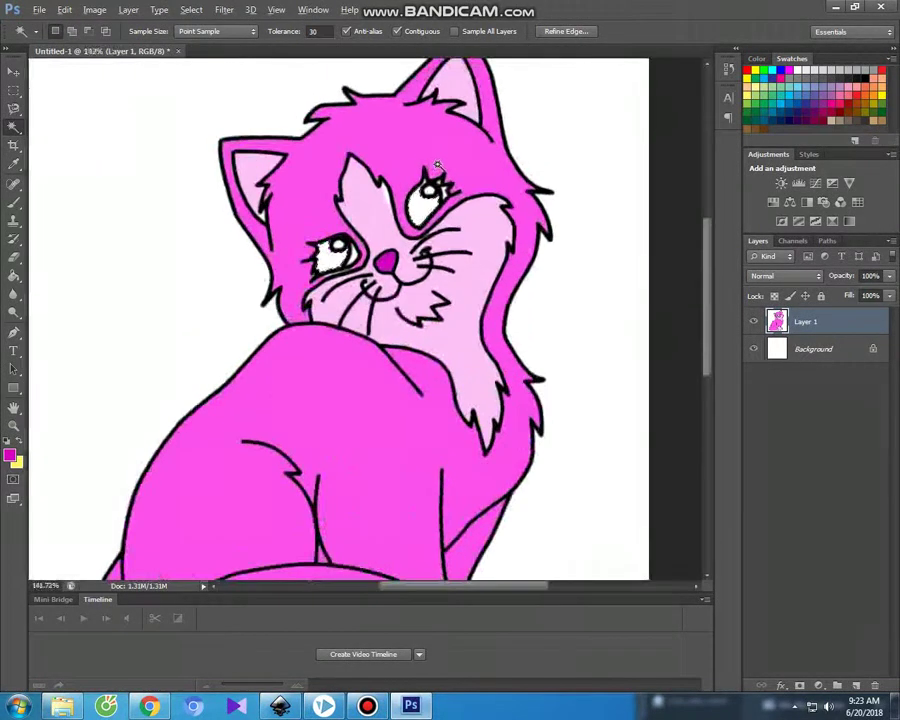
scroll(423, 203, down, 5)
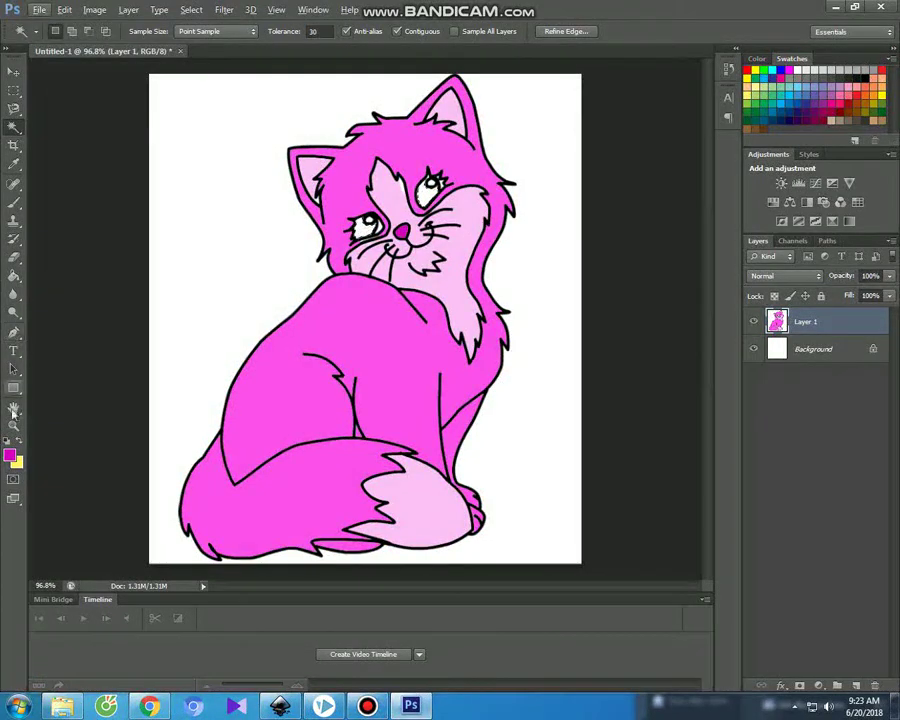
click(10, 455)
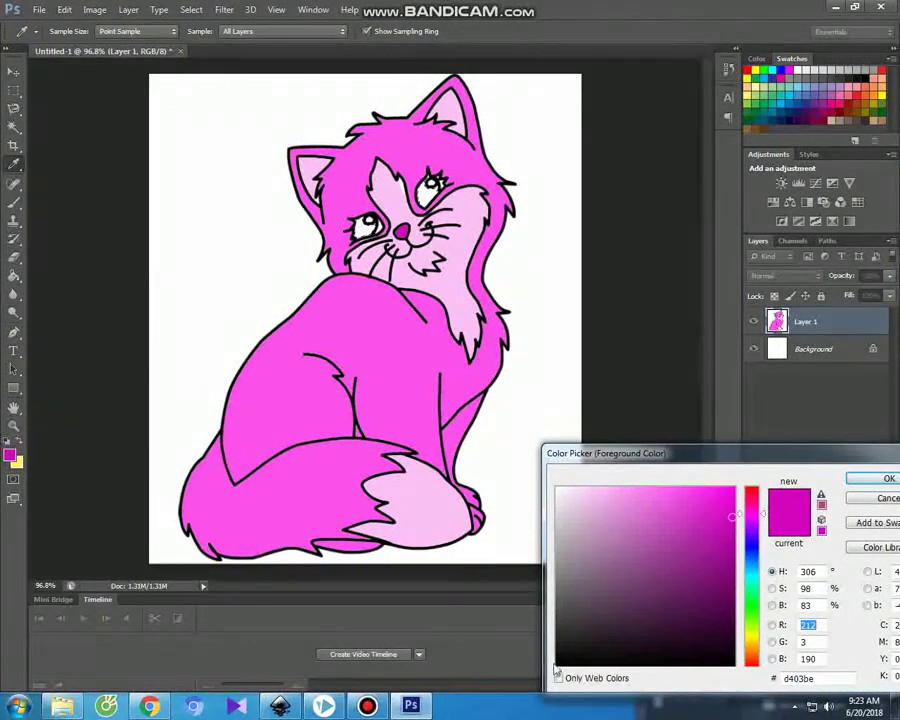
click(555, 665)
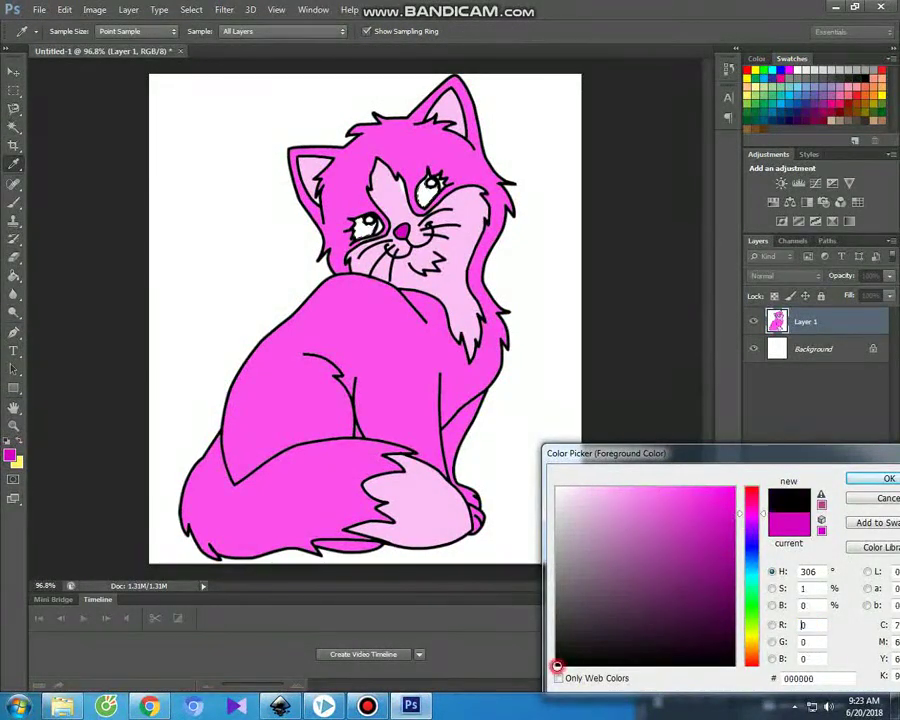
click(887, 481)
click(13, 203)
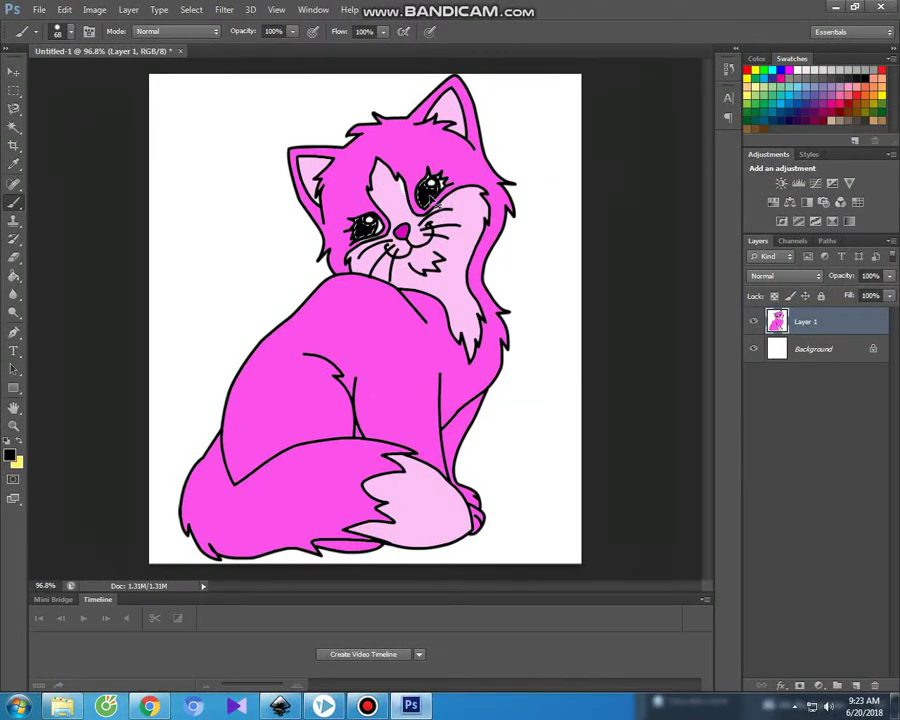
click(13, 72)
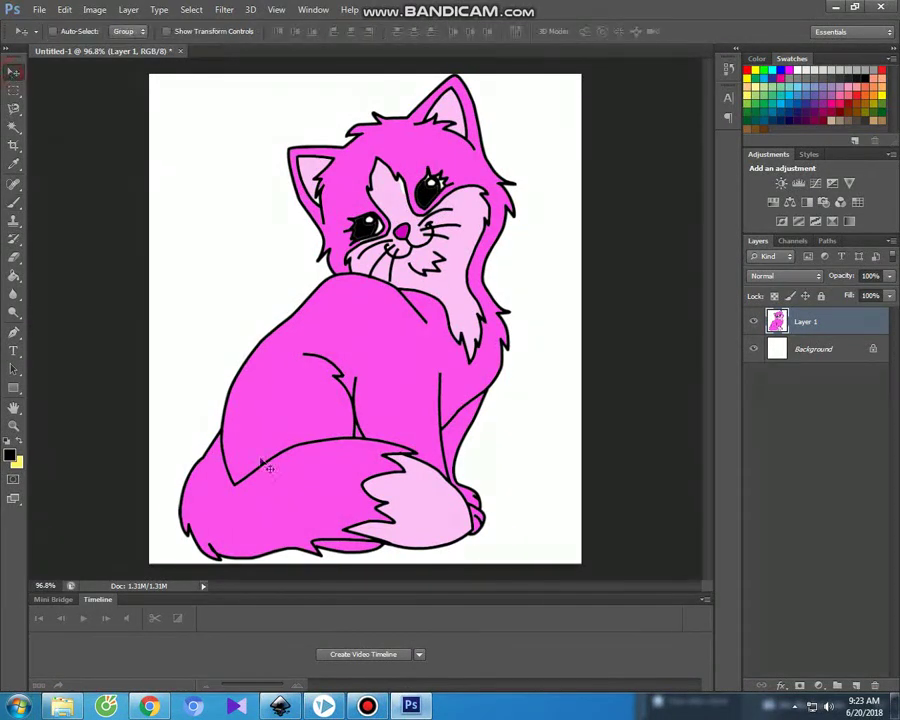
click(368, 706)
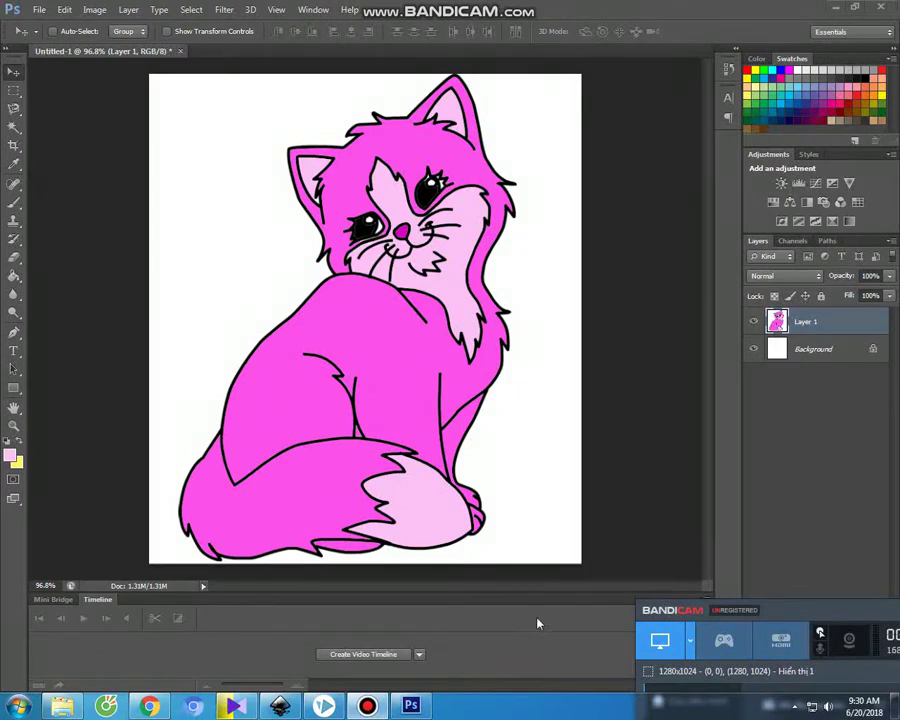
click(577, 552)
- Select the white background around the cat with the Magic Wand and set the foreground colour to a brown with hue 35°
click(14, 128)
click(223, 187)
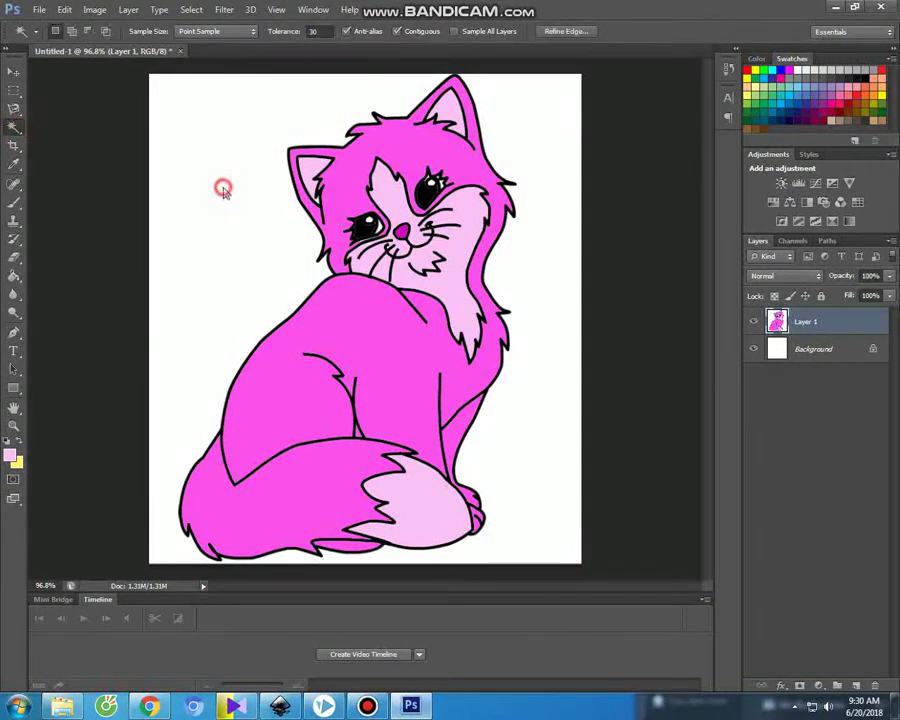
click(10, 456)
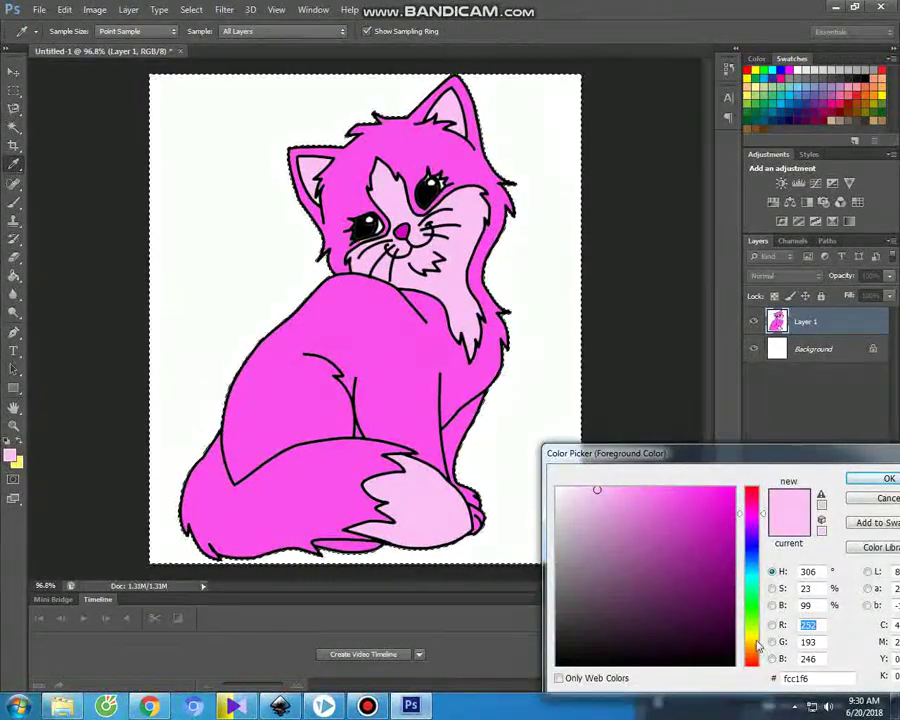
click(753, 644)
click(755, 652)
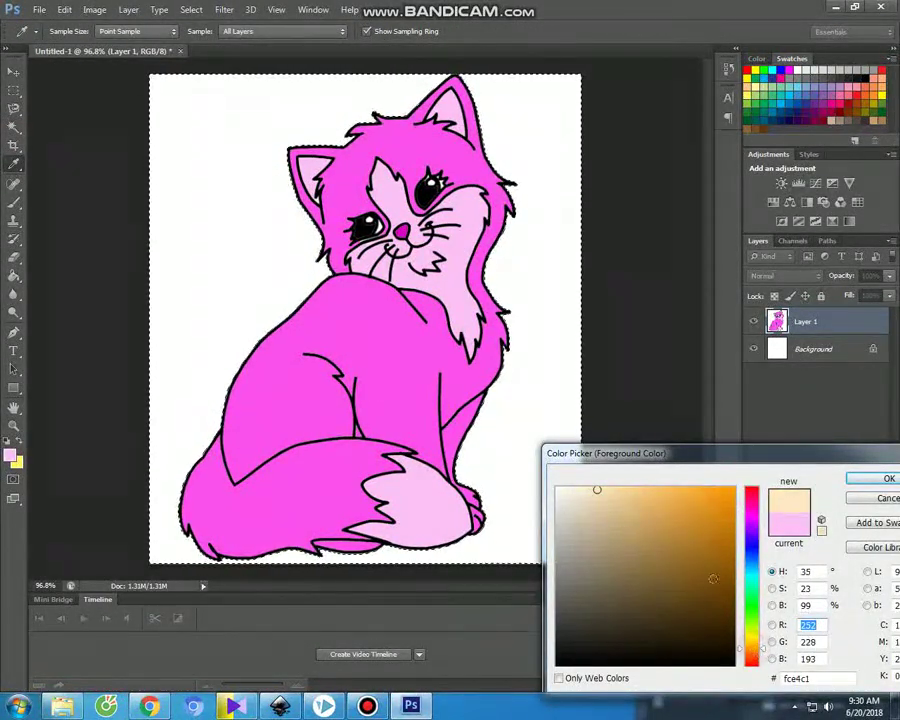
click(706, 598)
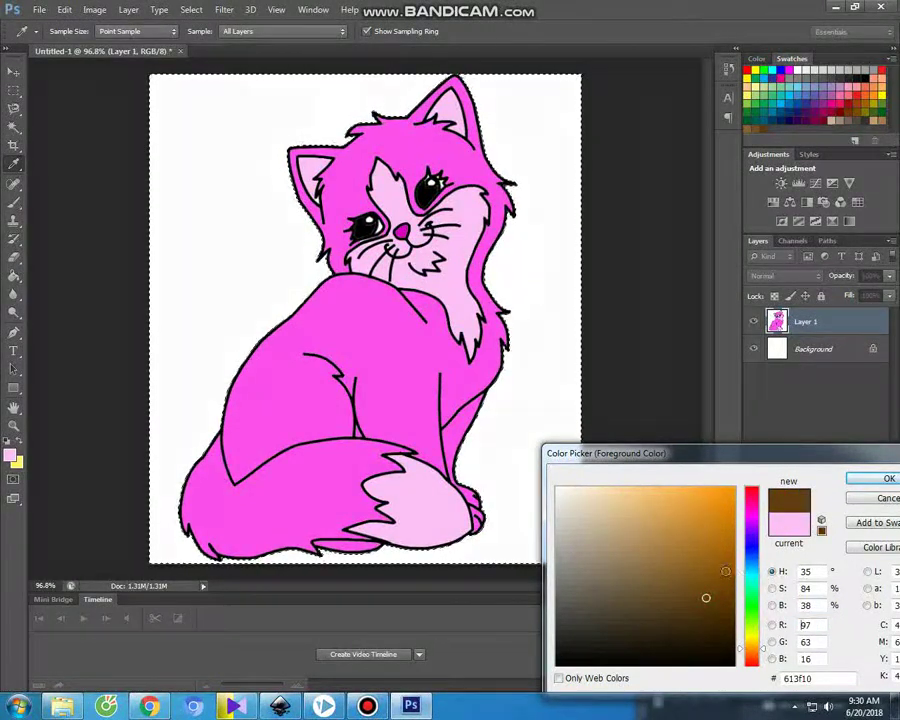
click(722, 568)
click(884, 478)
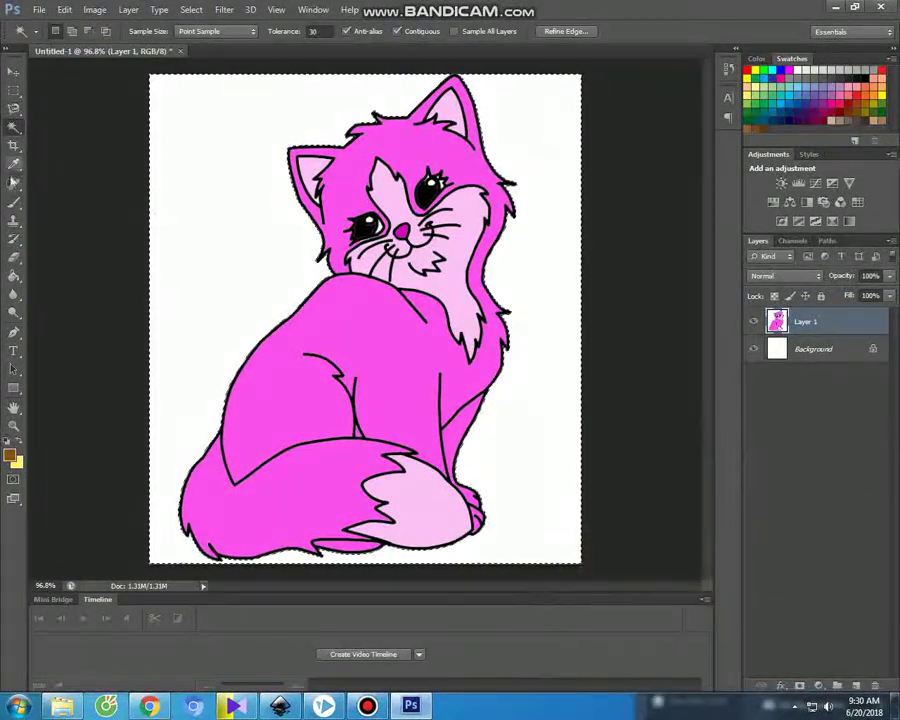
- Brush brown over the entire selected background around the cat and clear the selection
click(14, 202)
mouse_move(165, 99)
mouse_down()
mouse_move(221, 88)
mouse_move(424, 92)
mouse_up()
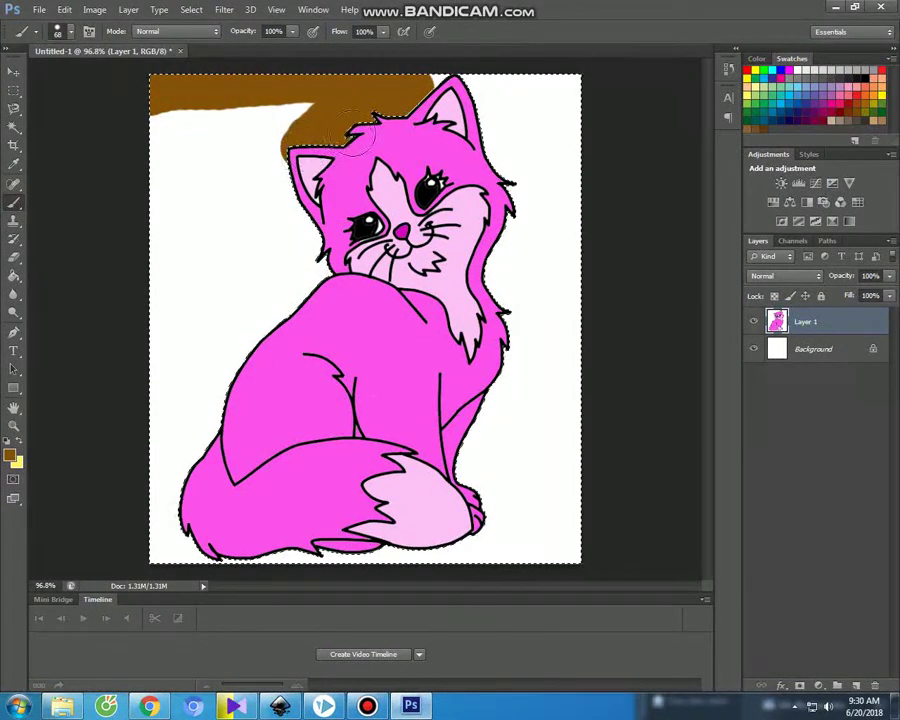
mouse_move(250, 128)
mouse_down()
mouse_move(182, 132)
mouse_move(145, 128)
mouse_move(243, 143)
mouse_up()
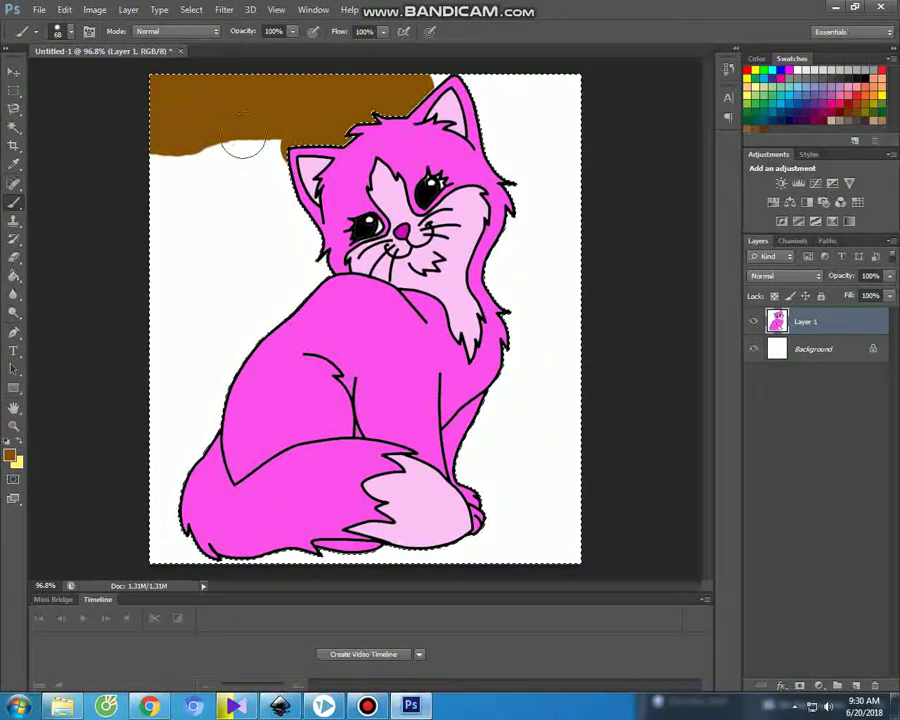
mouse_move(293, 285)
mouse_down()
mouse_move(261, 187)
mouse_move(187, 161)
mouse_move(200, 205)
mouse_move(250, 228)
mouse_move(290, 315)
mouse_move(195, 378)
mouse_move(230, 300)
mouse_move(180, 420)
mouse_move(220, 392)
mouse_move(225, 241)
mouse_move(255, 310)
mouse_up()
mouse_move(238, 250)
mouse_down()
mouse_move(148, 192)
mouse_move(205, 345)
mouse_up()
mouse_move(200, 248)
mouse_down()
mouse_move(160, 283)
mouse_move(178, 345)
mouse_up()
mouse_move(172, 455)
mouse_down()
mouse_move(170, 536)
mouse_move(195, 462)
mouse_up()
mouse_move(168, 556)
mouse_down()
mouse_move(362, 557)
mouse_move(394, 568)
mouse_move(538, 554)
mouse_move(587, 534)
mouse_move(488, 518)
mouse_move(580, 500)
mouse_move(506, 486)
mouse_move(480, 468)
mouse_move(599, 450)
mouse_move(440, 428)
mouse_move(599, 422)
mouse_move(478, 408)
mouse_move(583, 374)
mouse_move(505, 345)
mouse_move(577, 325)
mouse_move(520, 313)
mouse_move(568, 287)
mouse_move(520, 272)
mouse_up()
mouse_move(428, 80)
mouse_down()
mouse_move(580, 87)
mouse_move(571, 294)
mouse_up()
mouse_move(528, 104)
mouse_down()
mouse_move(493, 98)
mouse_move(522, 187)
mouse_move(500, 295)
mouse_move(540, 165)
mouse_move(526, 114)
mouse_up()
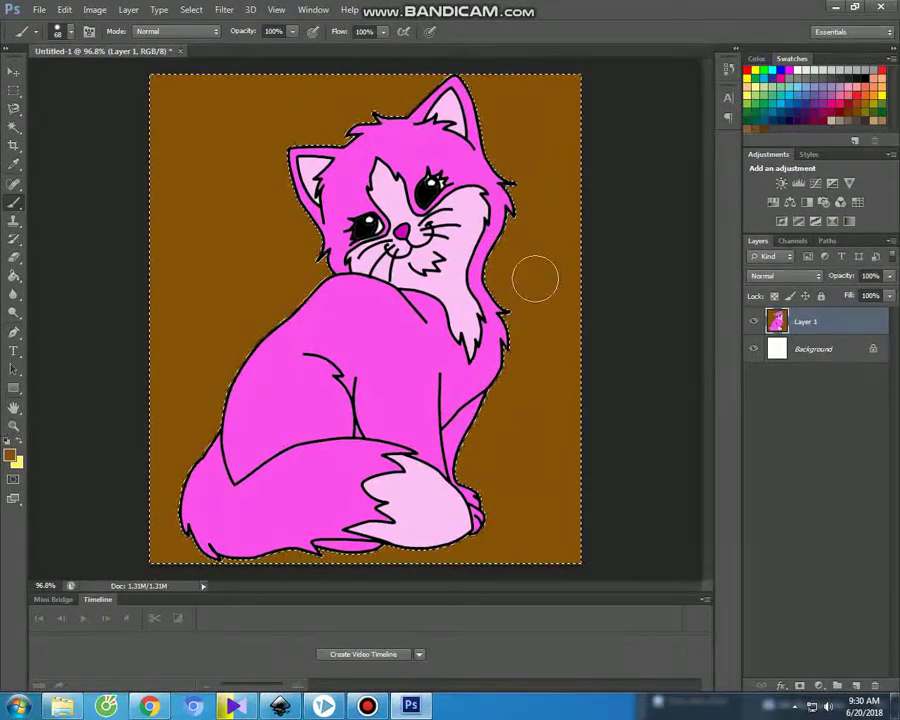
key(ctrl+d)
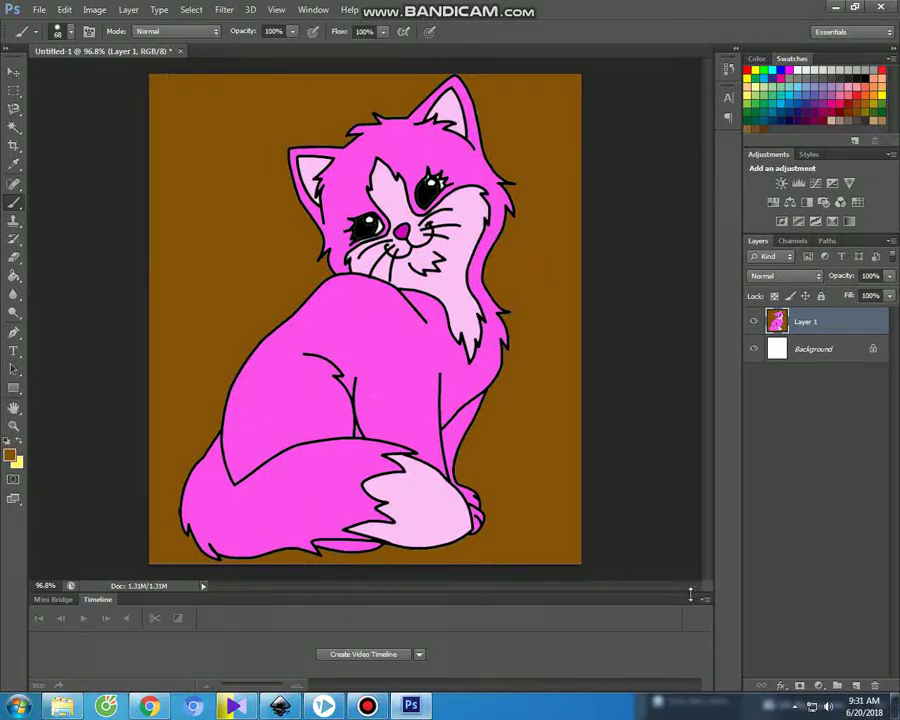
click(377, 708)
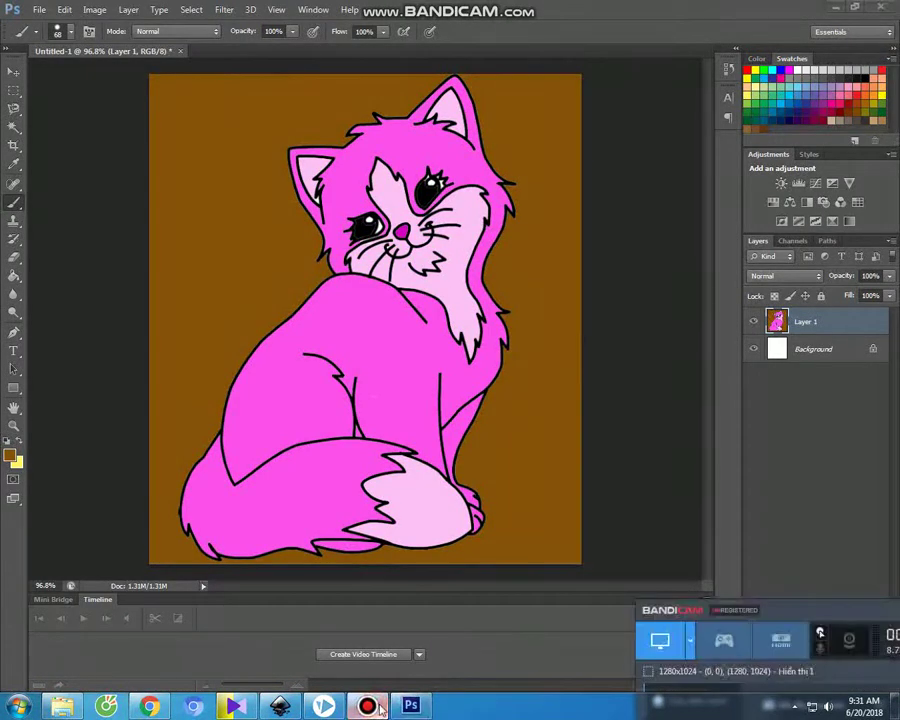